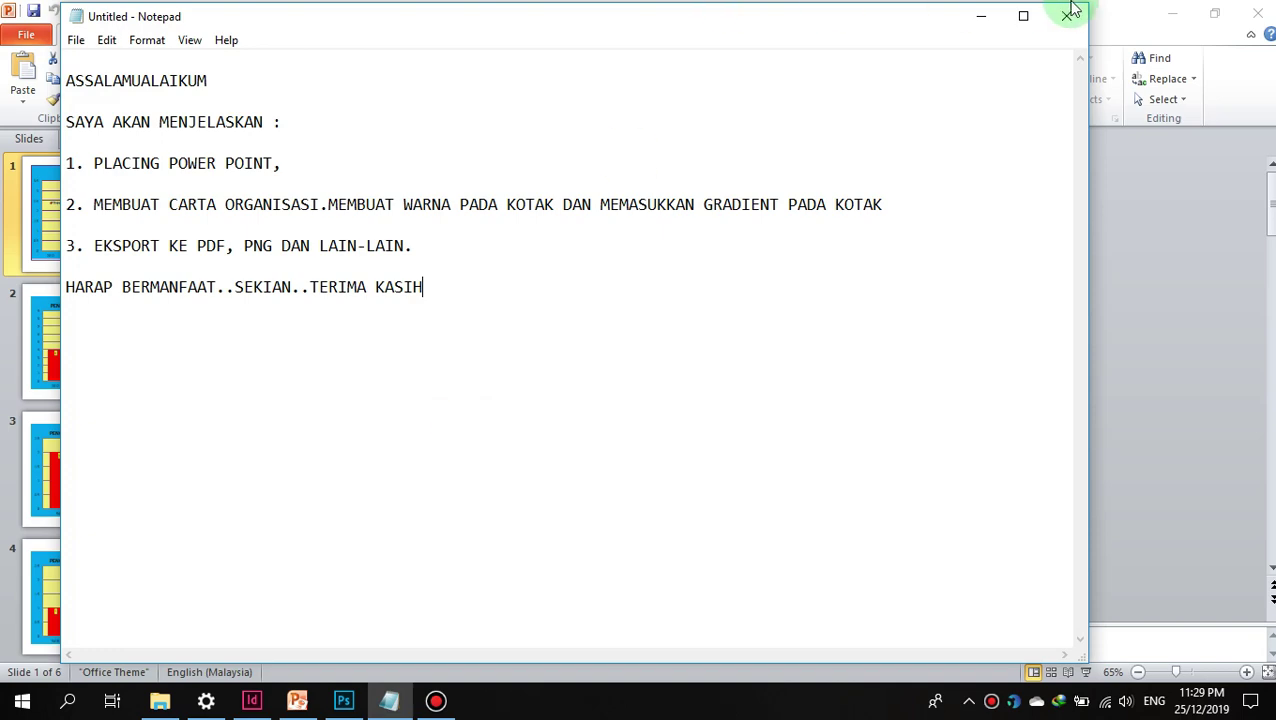
# Step: Minimize Notepad so the GRAF UPSR line chart slide in PowerPoint shows
pyautogui.click(981, 16)
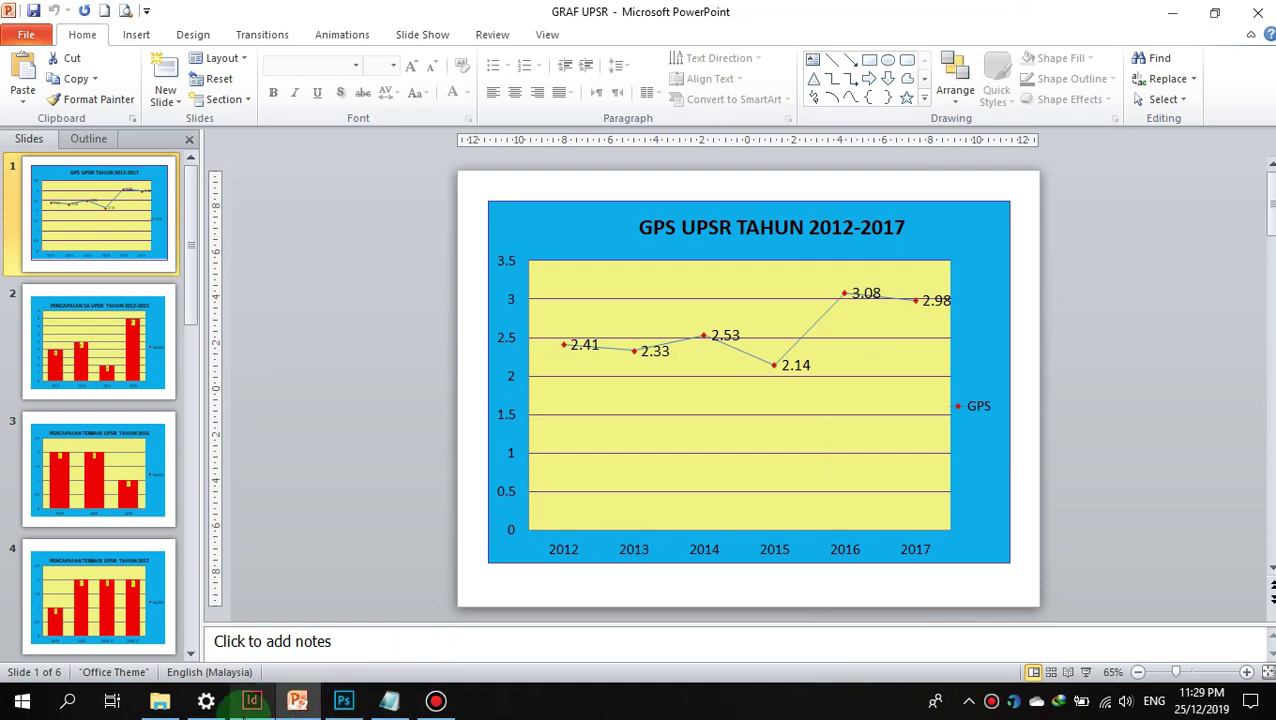
# Step: In InDesign, show the Paragraph Styles panel, then return to the GRAF UPSR presentation
pyautogui.click(247, 710)
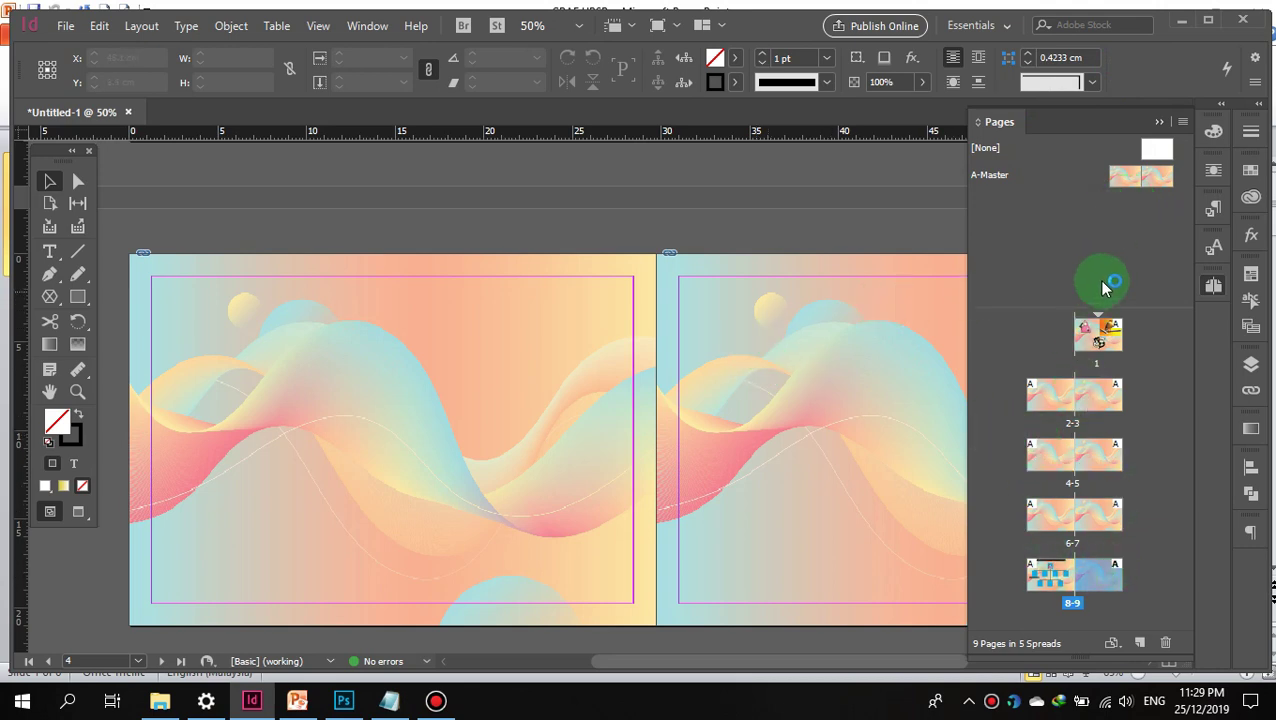
pyautogui.click(1212, 208)
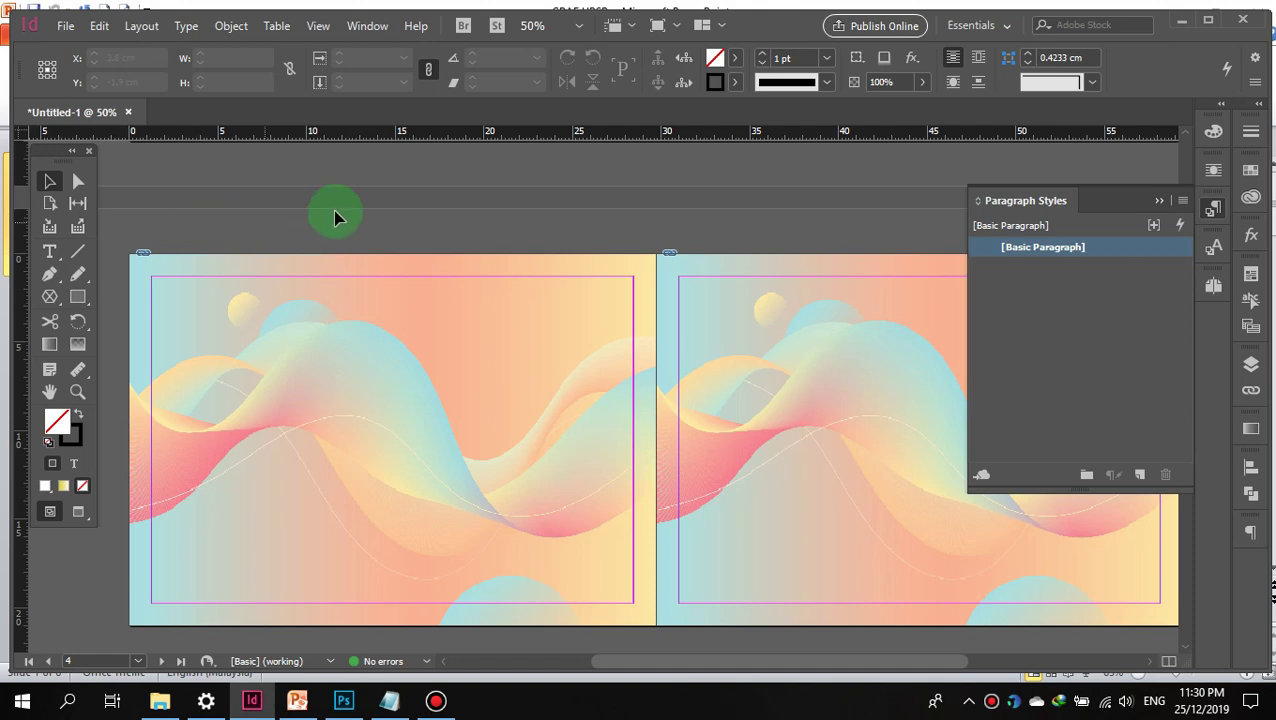
pyautogui.scroll(-3, 517, 220)
pyautogui.scroll(-5, 520, 226)
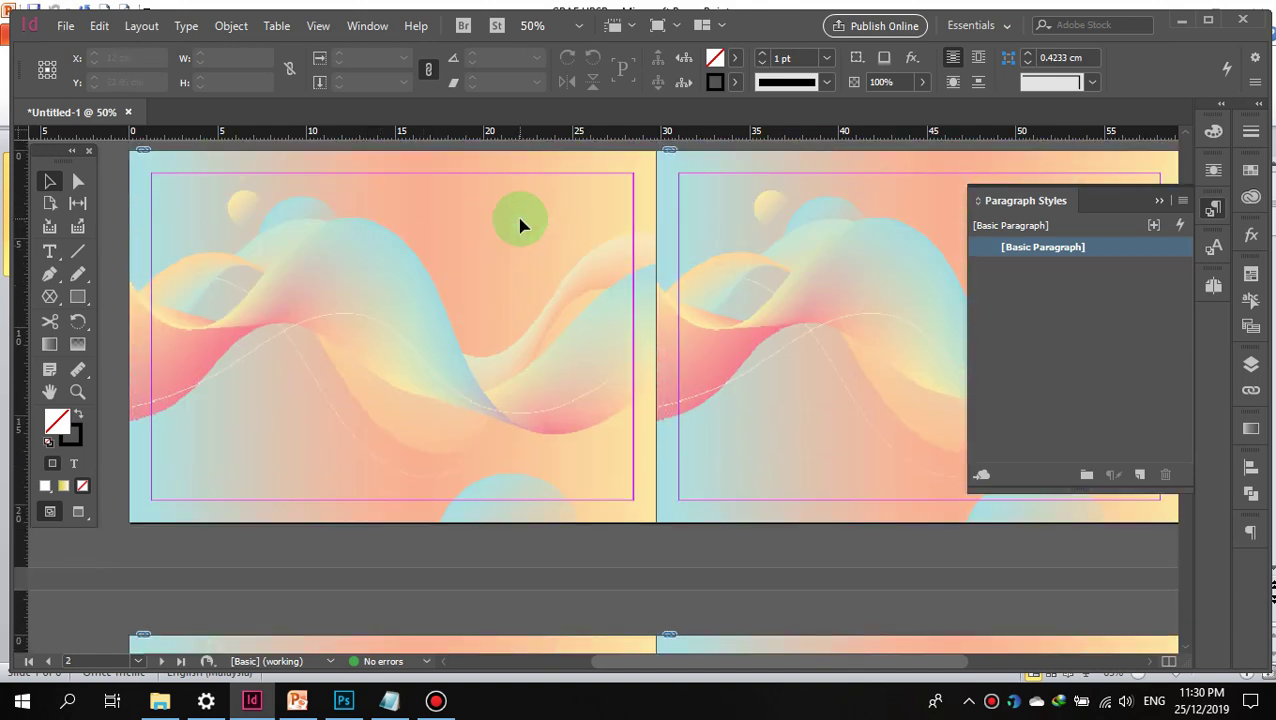
pyautogui.scroll(1, 520, 226)
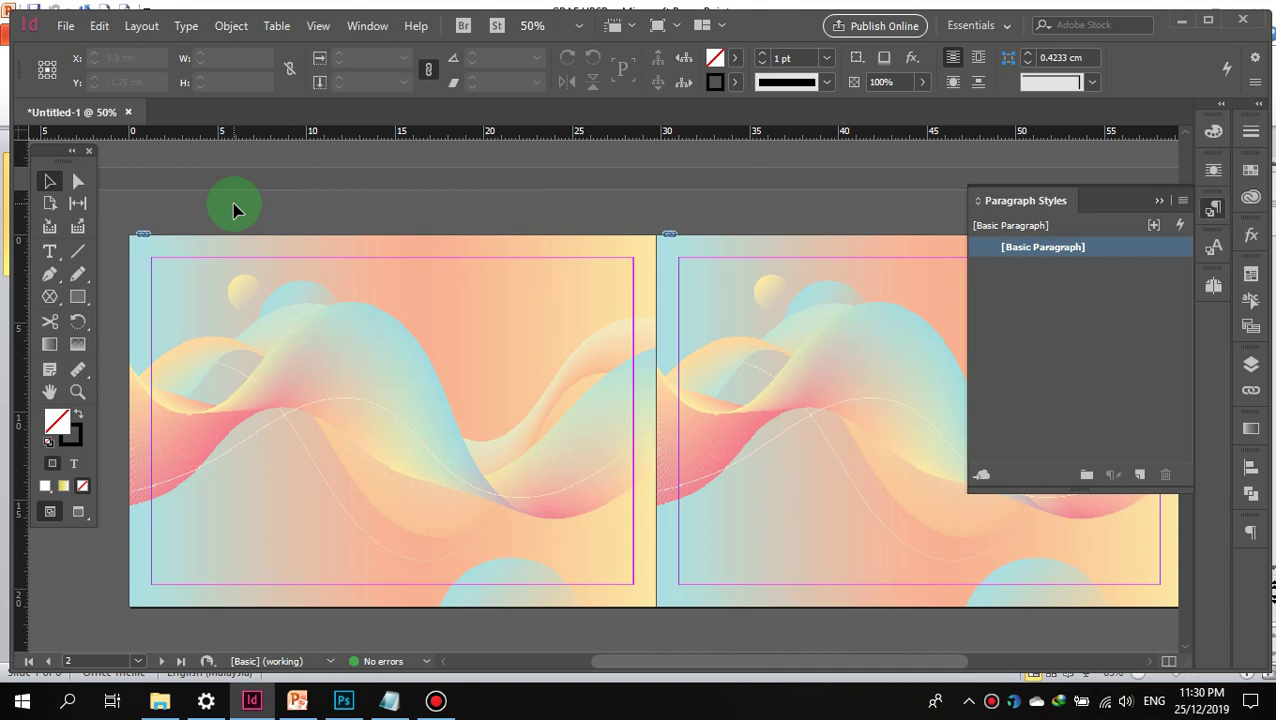
pyautogui.click(297, 700)
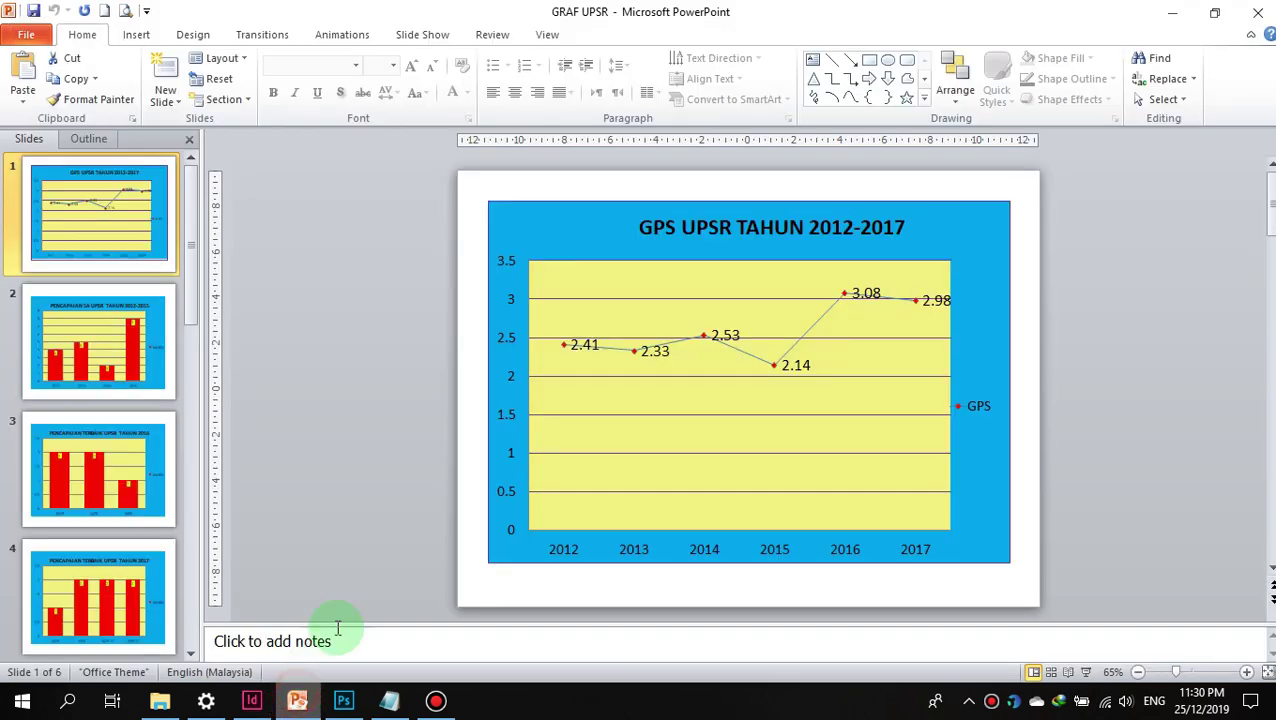
# Step: Browse the GRAF UPSR slide thumbnails, then bring the InDesign wave-background spread forward
pyautogui.scroll(-3, 93, 230)
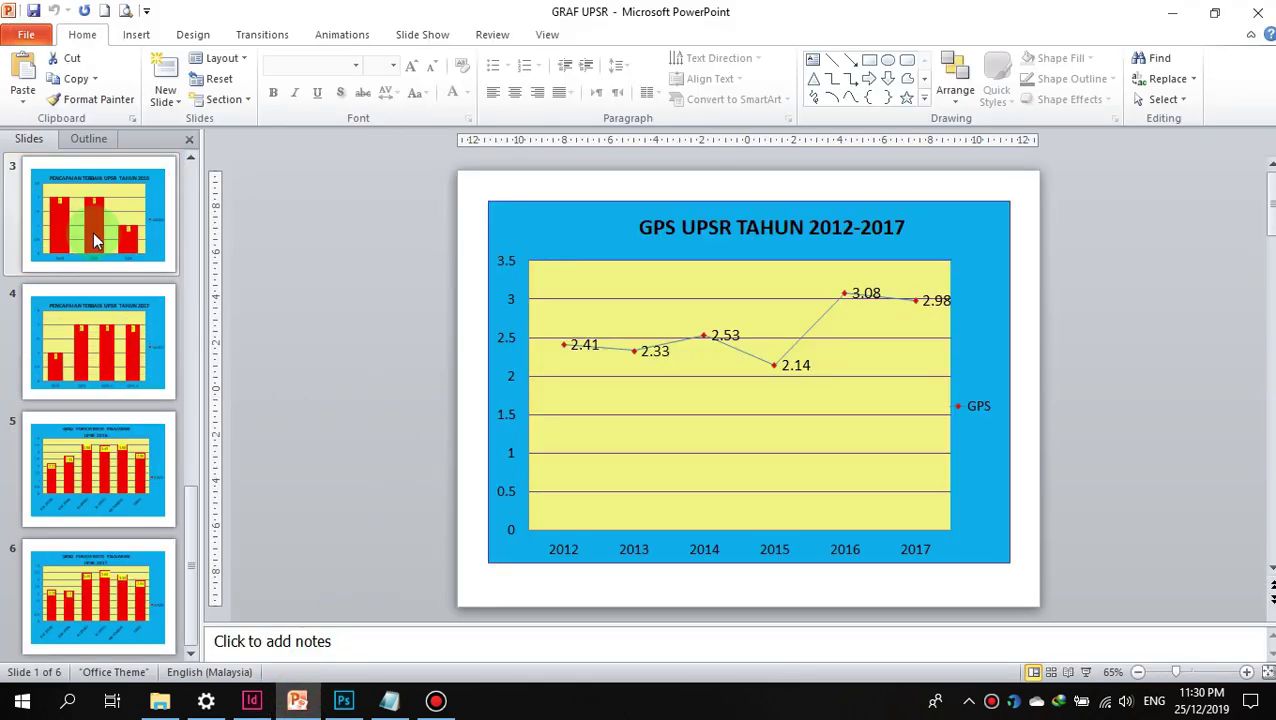
pyautogui.scroll(3, 93, 232)
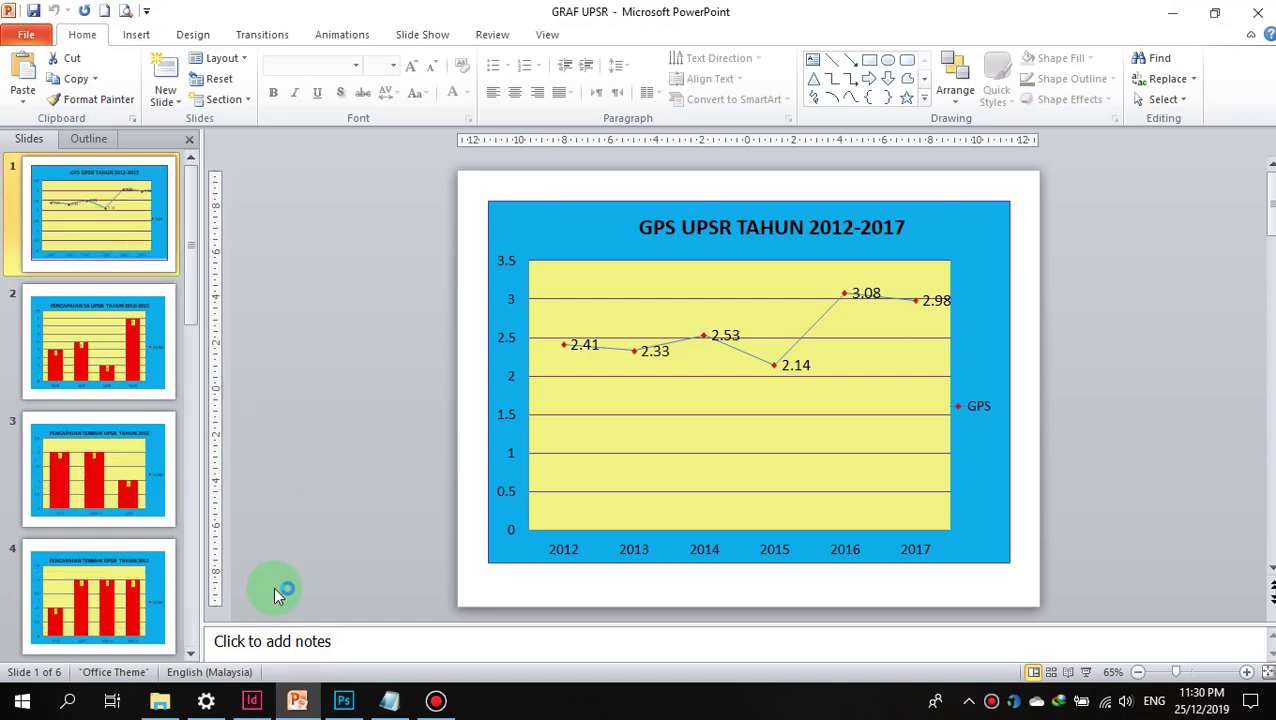
pyautogui.click(251, 700)
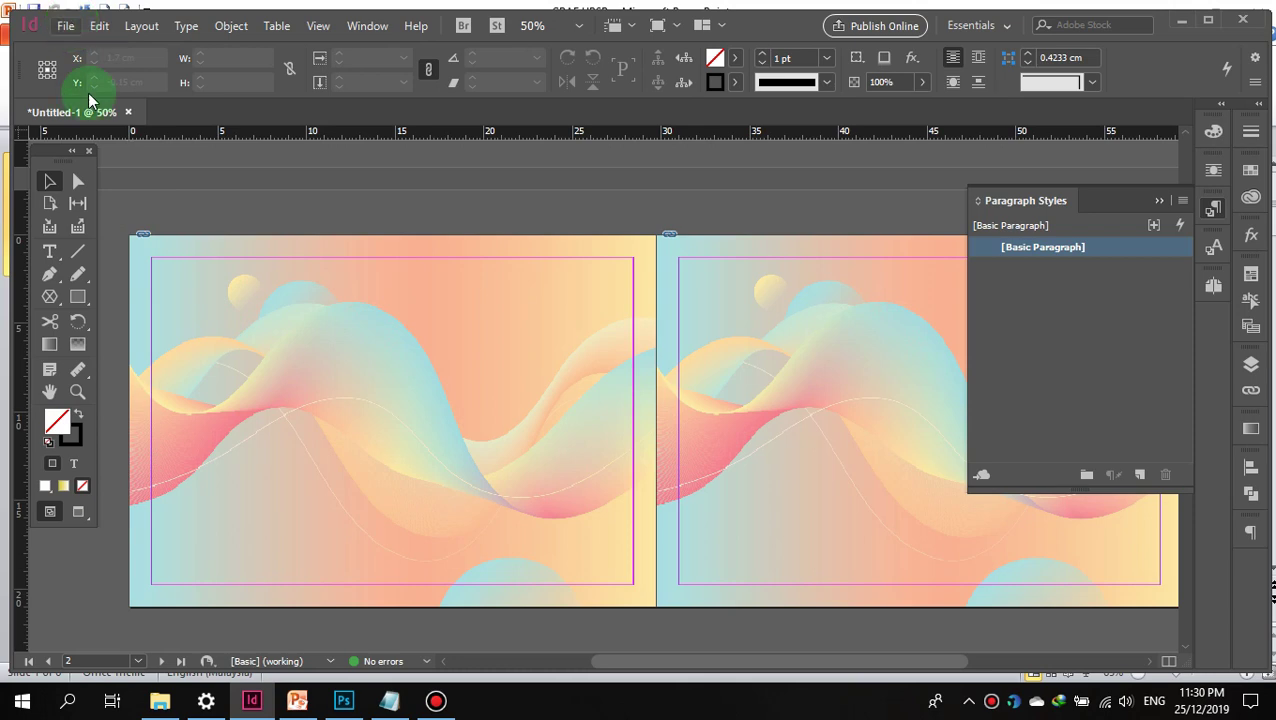
pyautogui.click(251, 700)
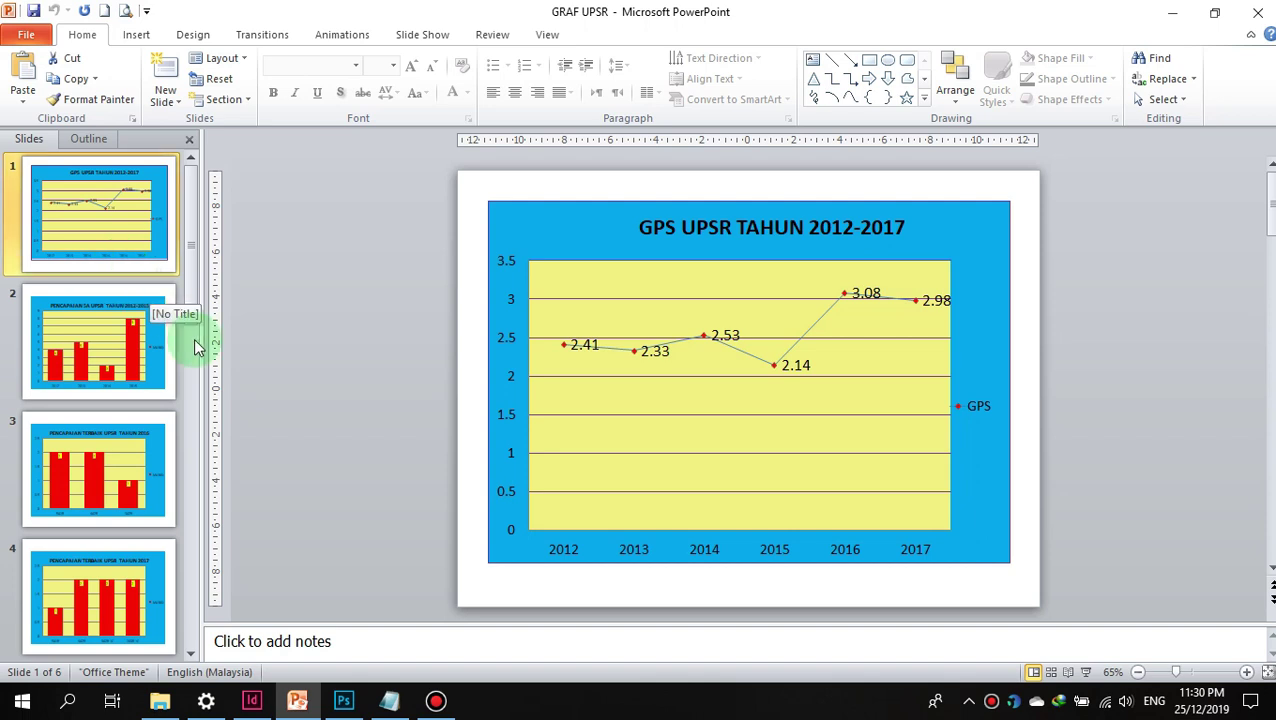
pyautogui.click(252, 700)
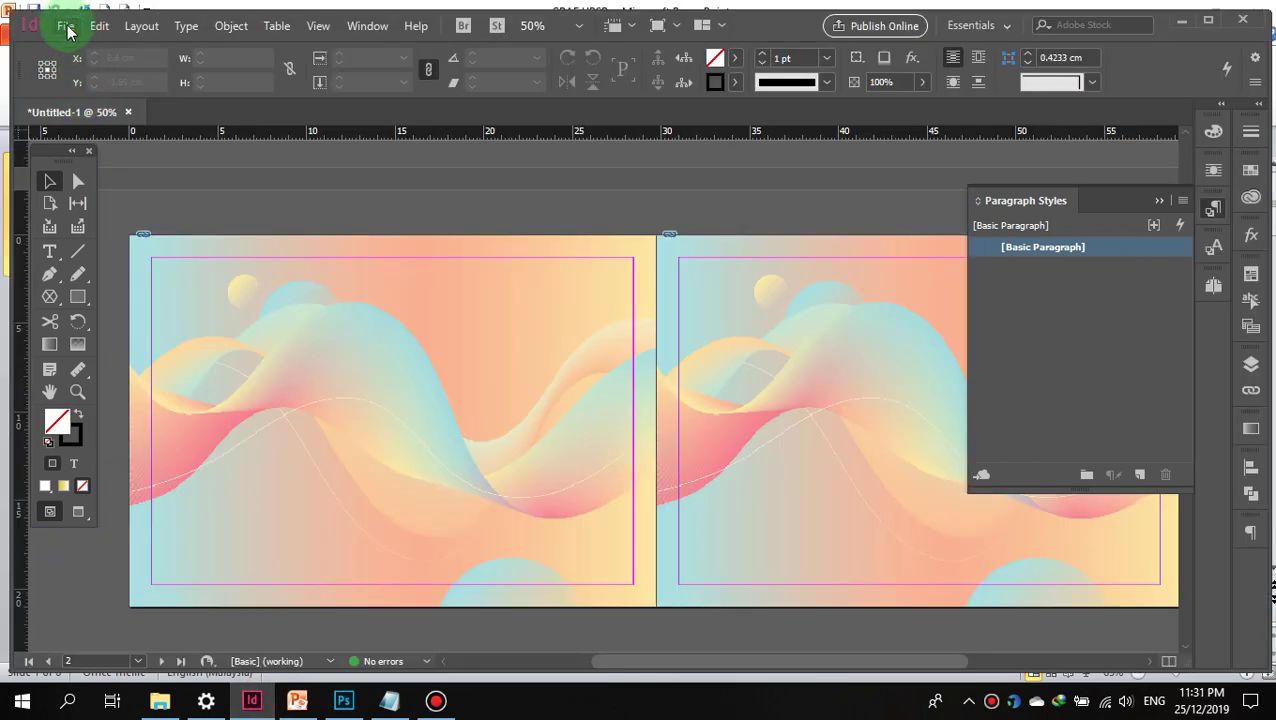
# Step: Start placing GRAF UPSR from Documents, cancel without adding it, and return to PowerPoint
pyautogui.click(66, 26)
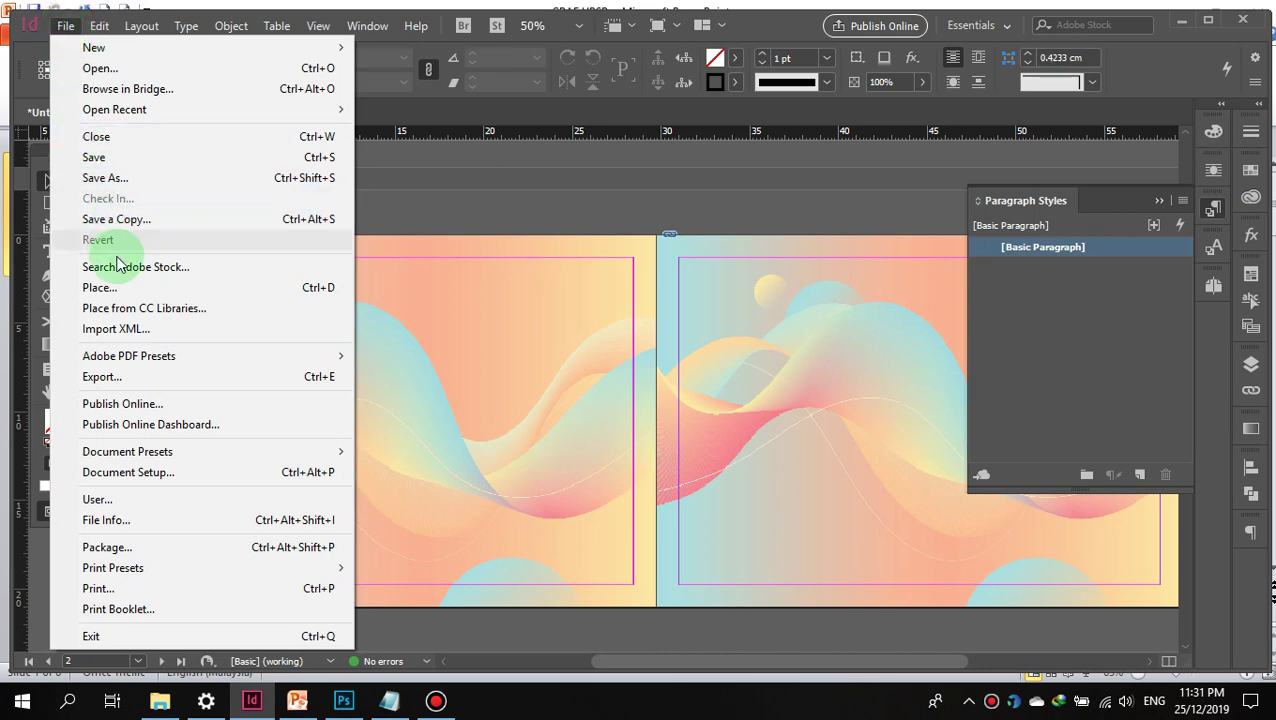
pyautogui.click(116, 289)
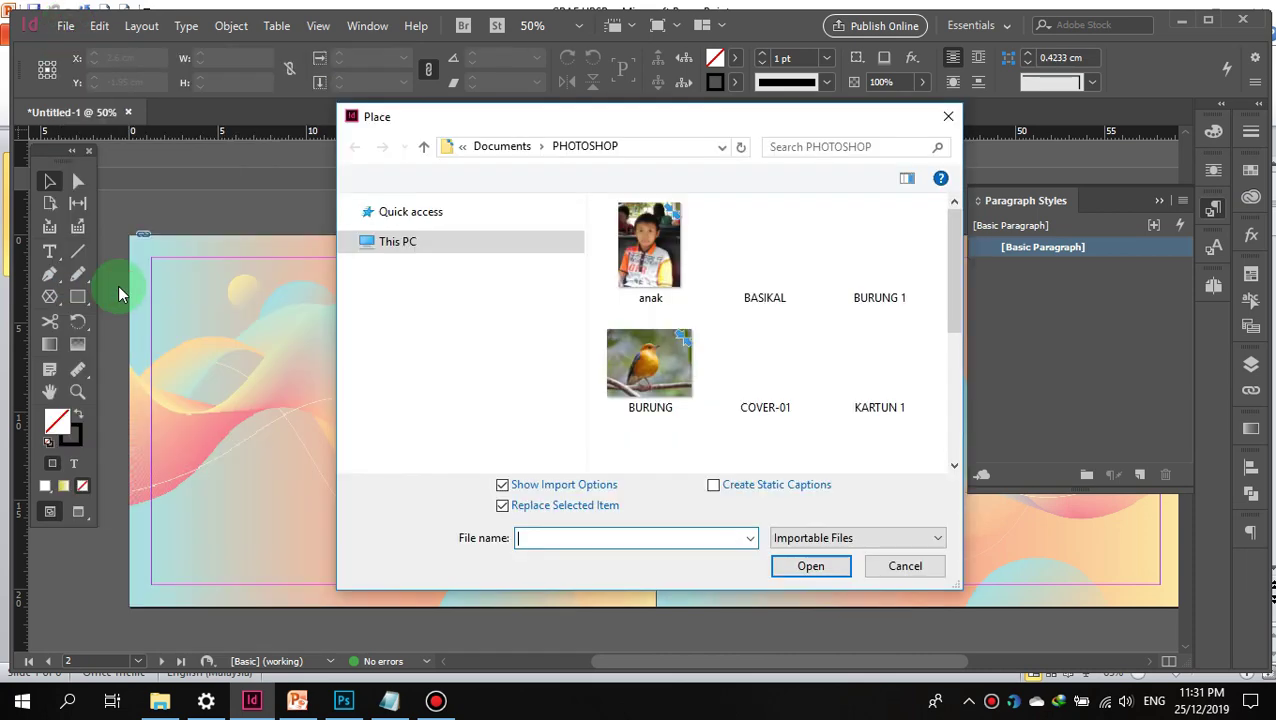
pyautogui.click(465, 322)
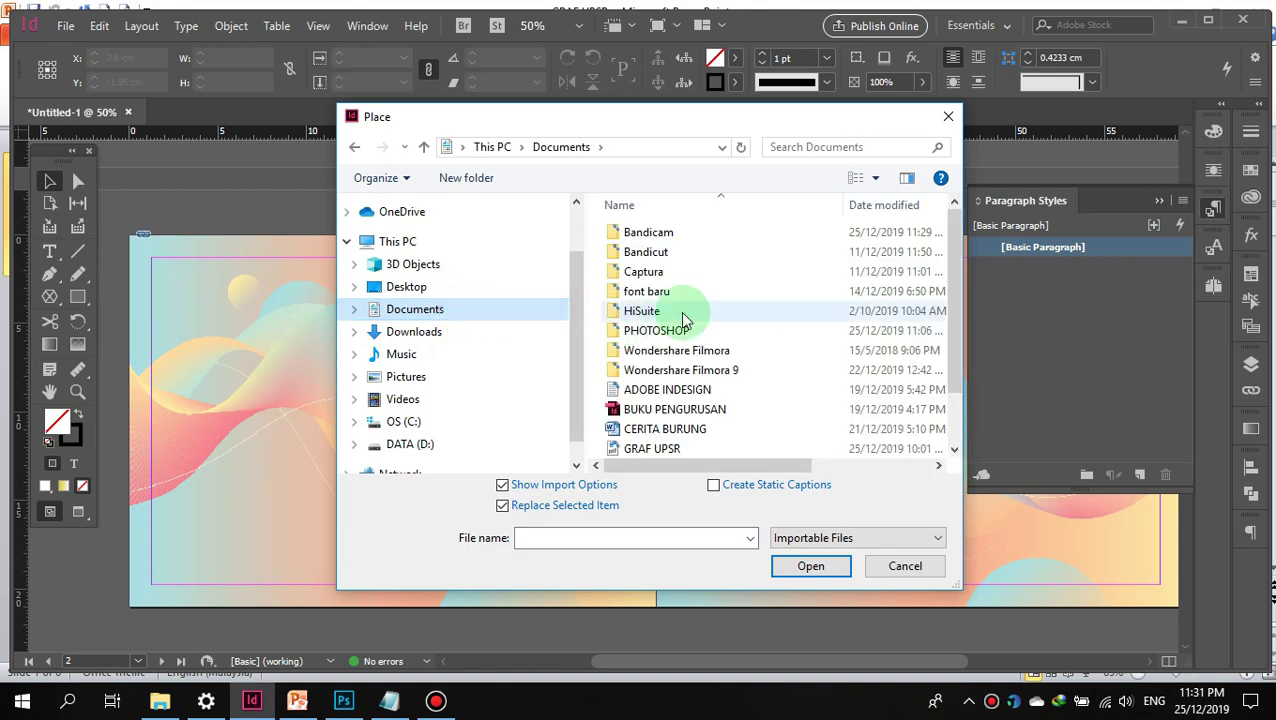
pyautogui.scroll(-1, 685, 318)
pyautogui.scroll(-1, 685, 318)
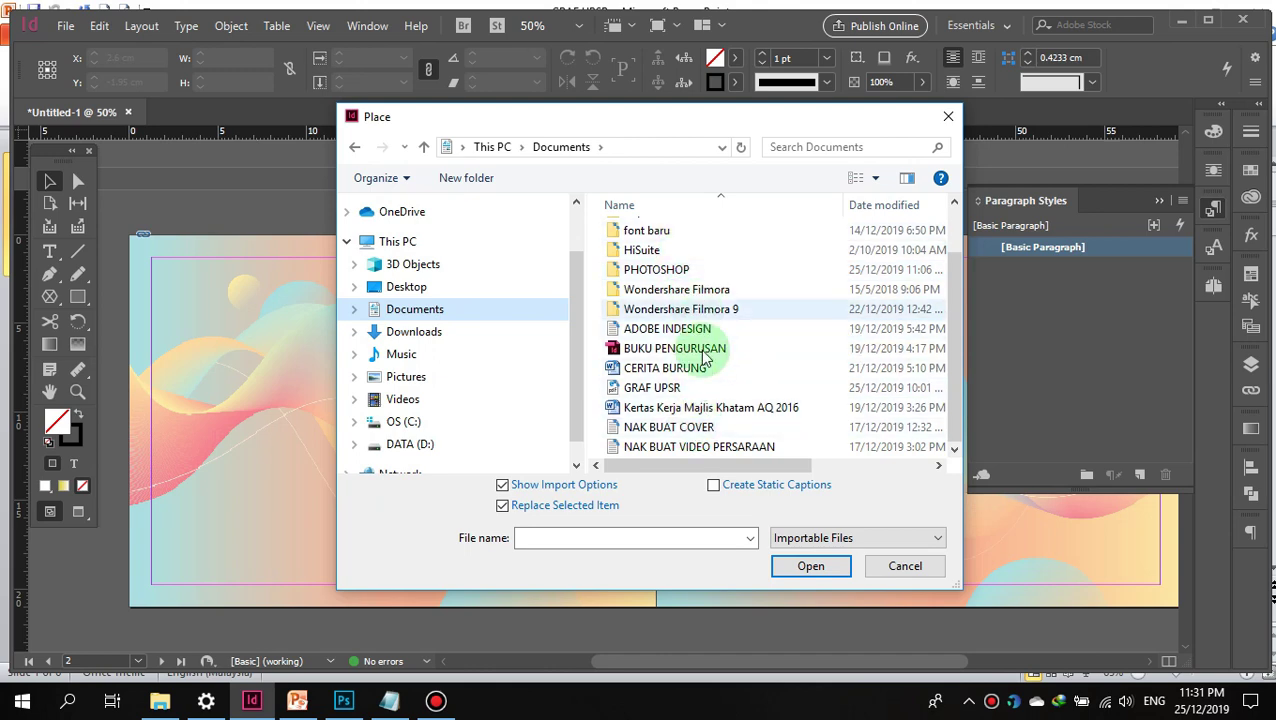
pyautogui.scroll(3, 950, 300)
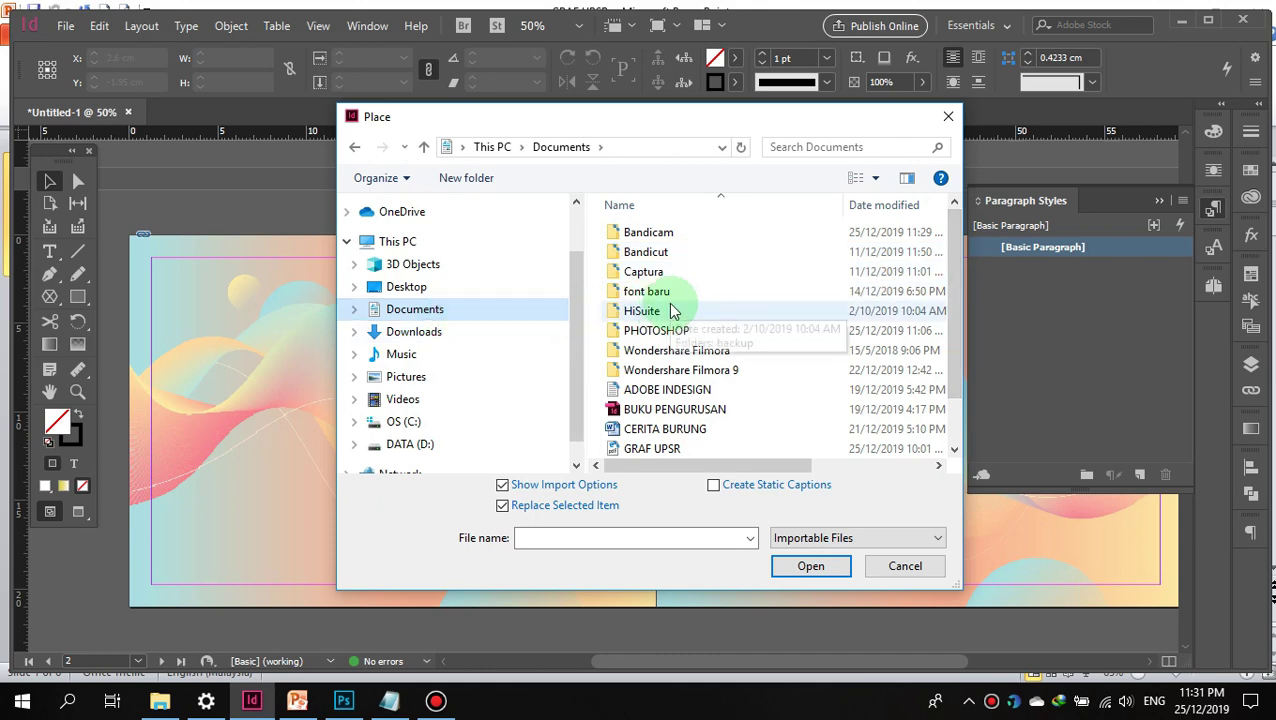
pyautogui.scroll(-1, 672, 311)
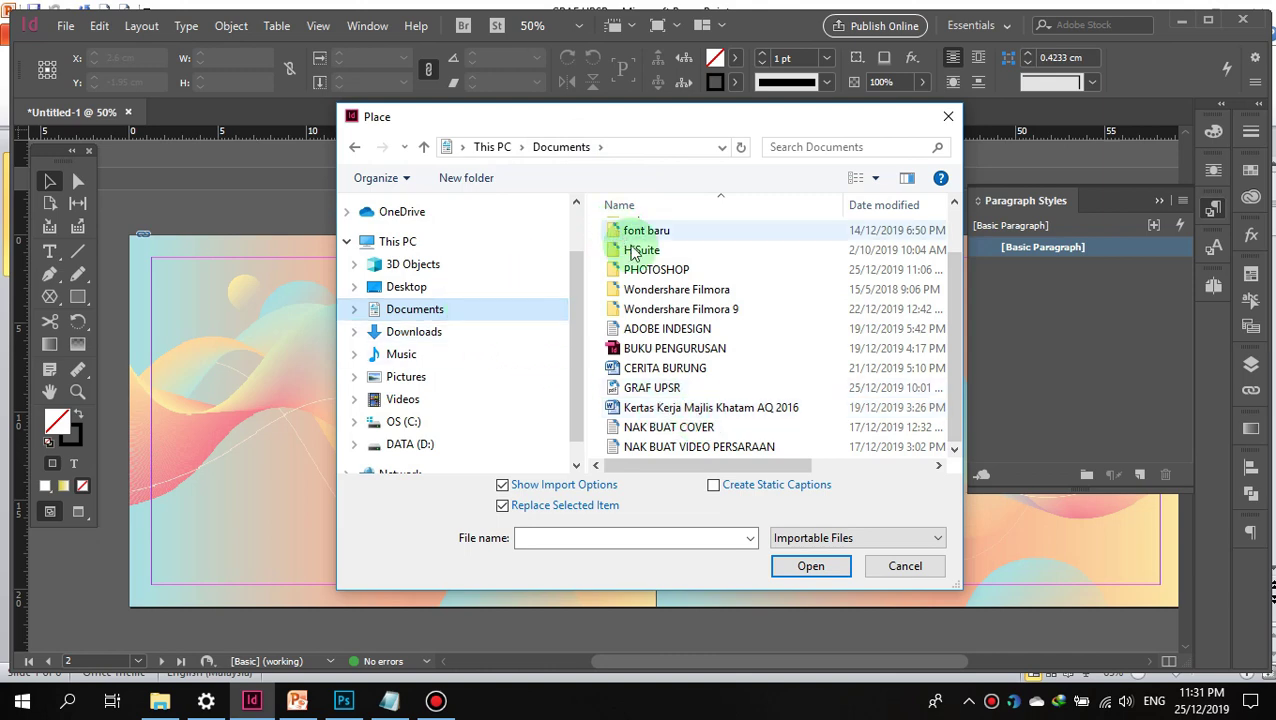
pyautogui.click(660, 397)
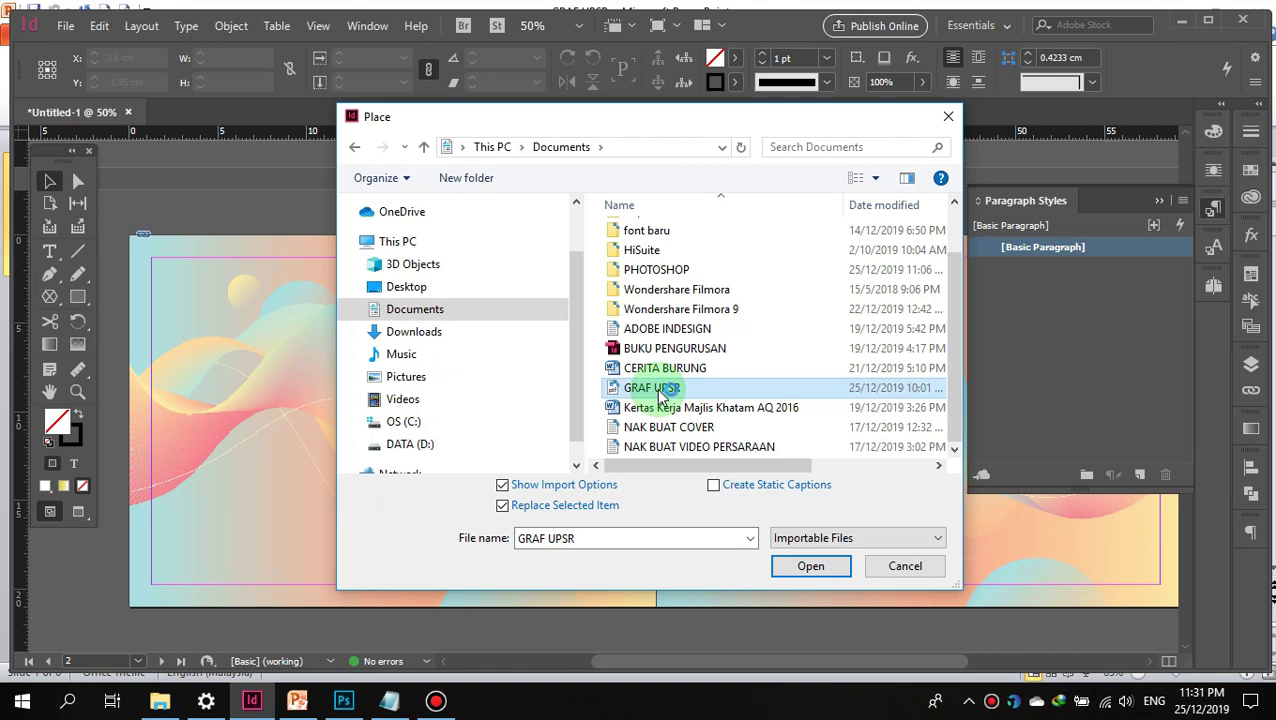
pyautogui.click(905, 566)
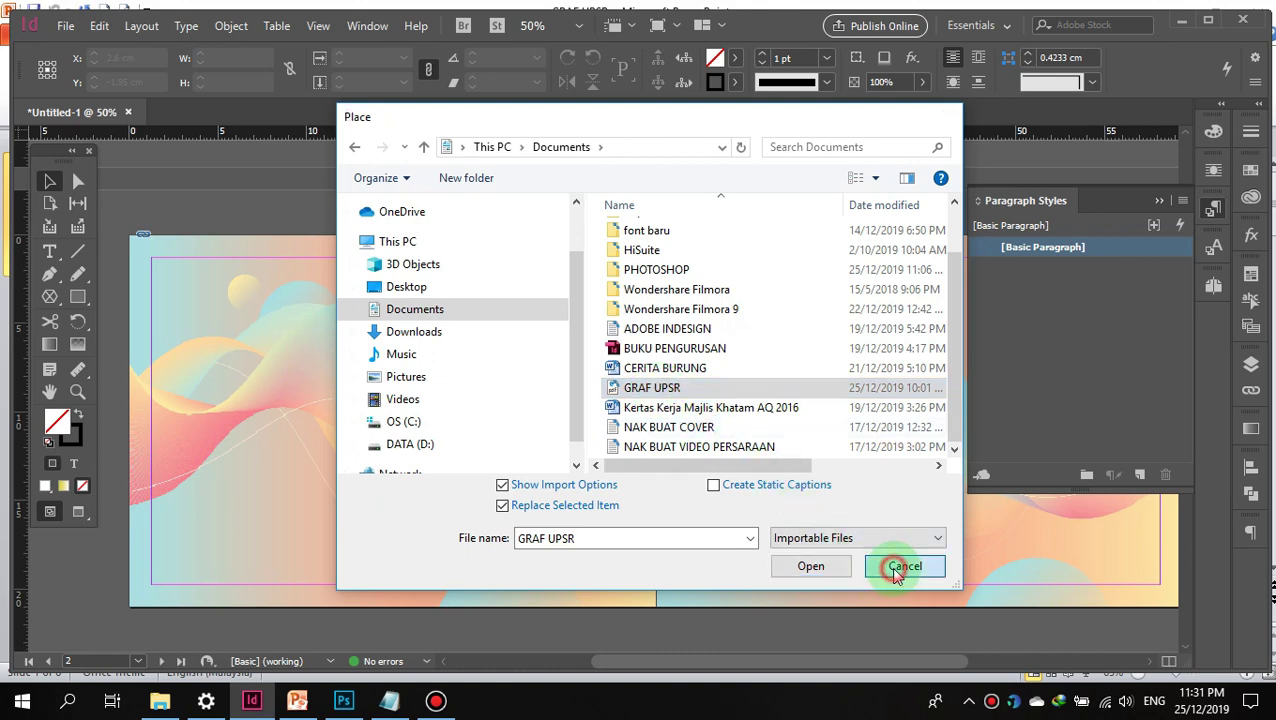
pyautogui.click(297, 700)
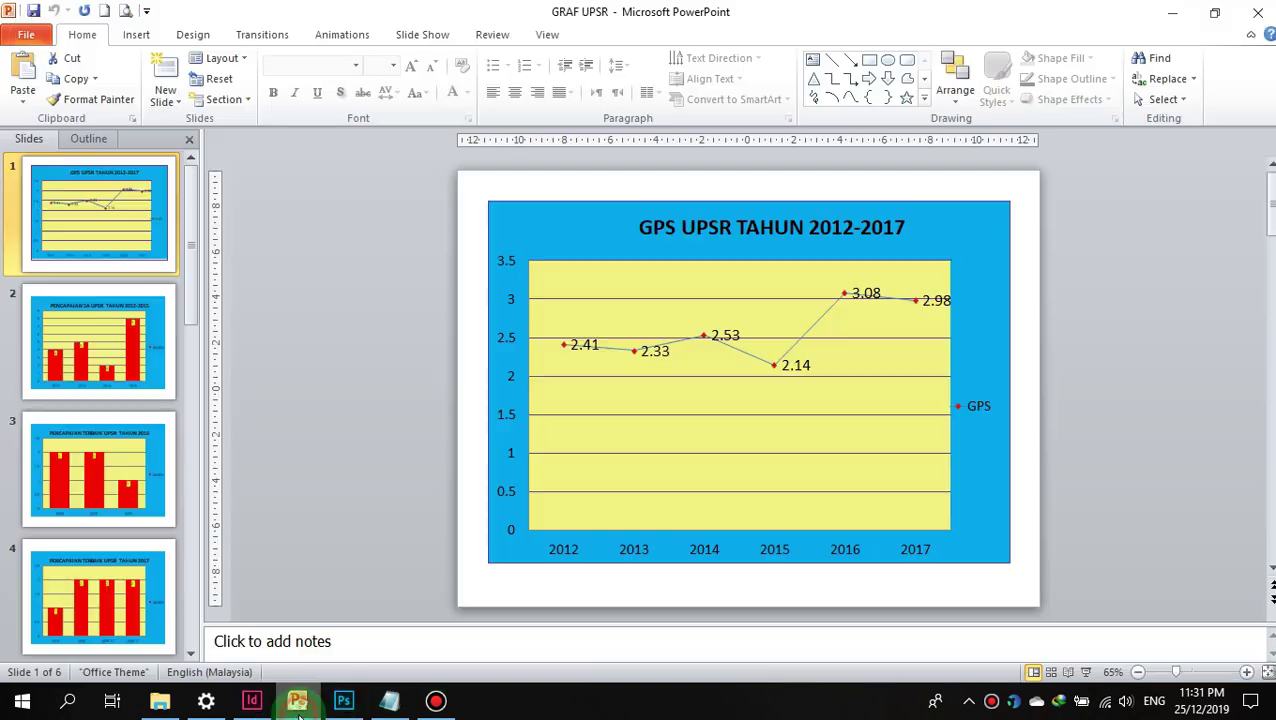
# Step: Save GRAF UPSR as a PDF, then show the PHOTOSHOP folder in File Explorer
pyautogui.click(26, 34)
pyautogui.click(50, 93)
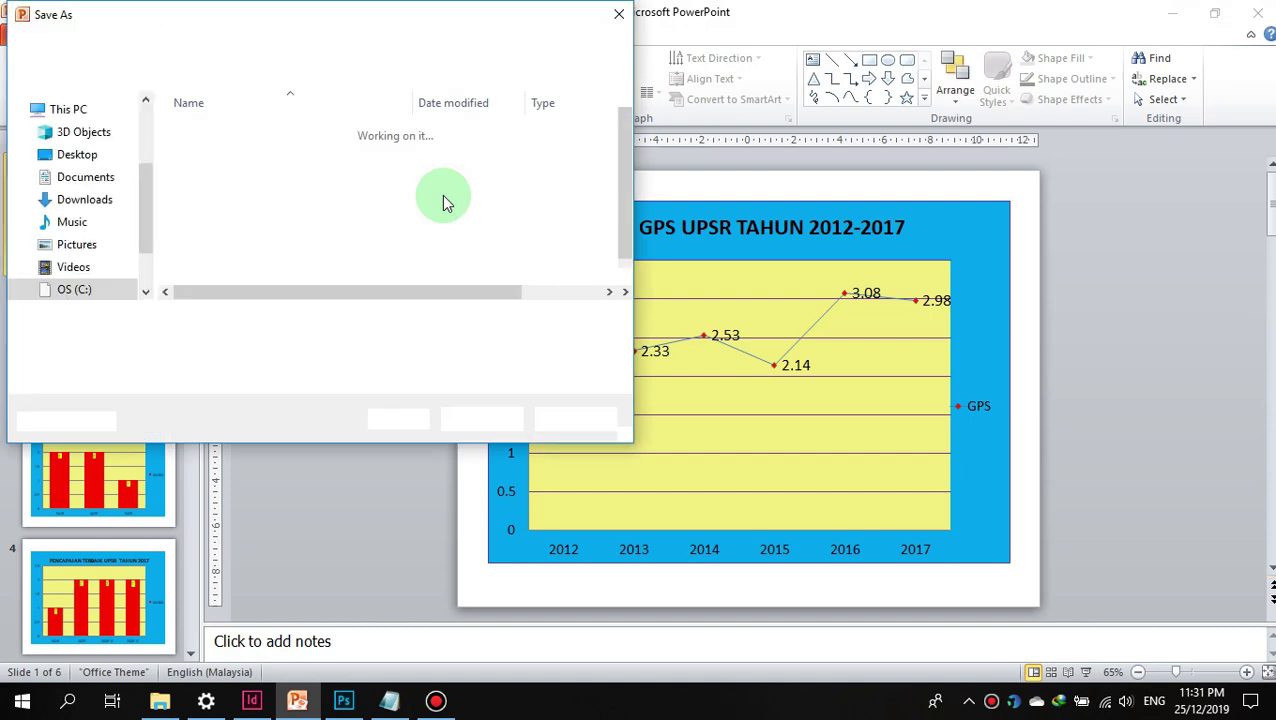
pyautogui.click(277, 343)
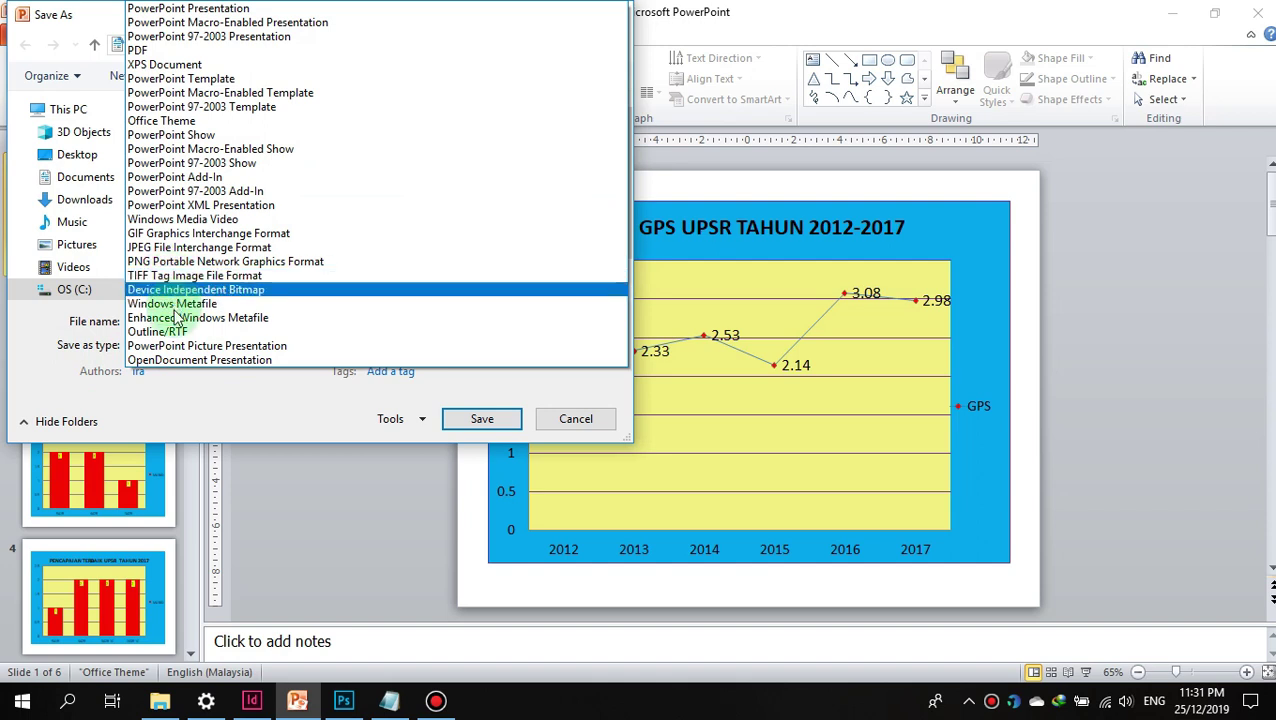
pyautogui.click(181, 53)
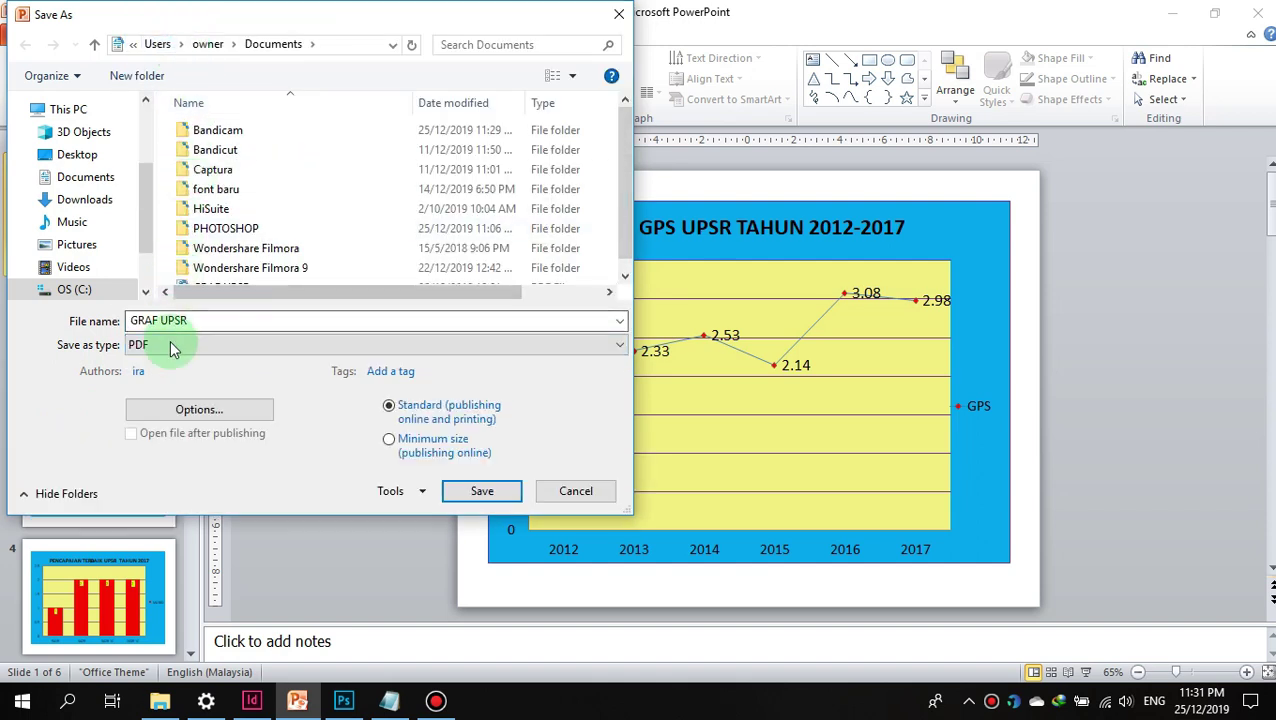
pyautogui.click(474, 490)
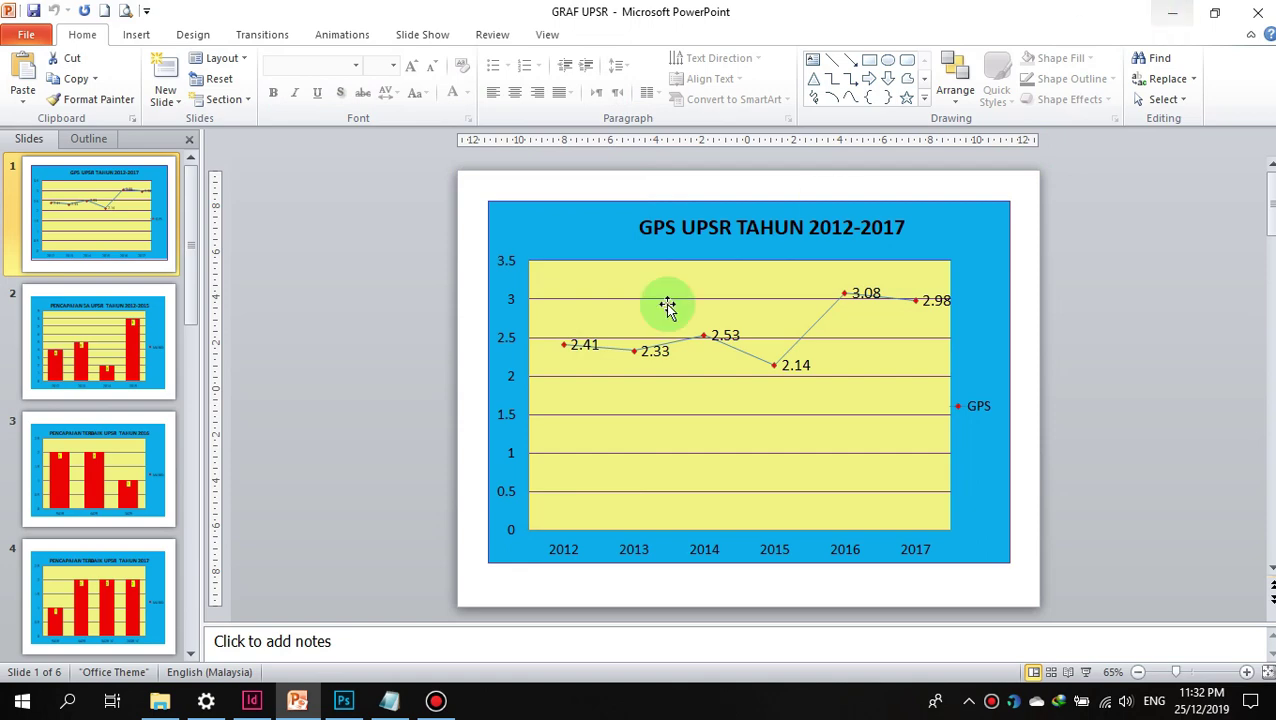
pyautogui.click(160, 700)
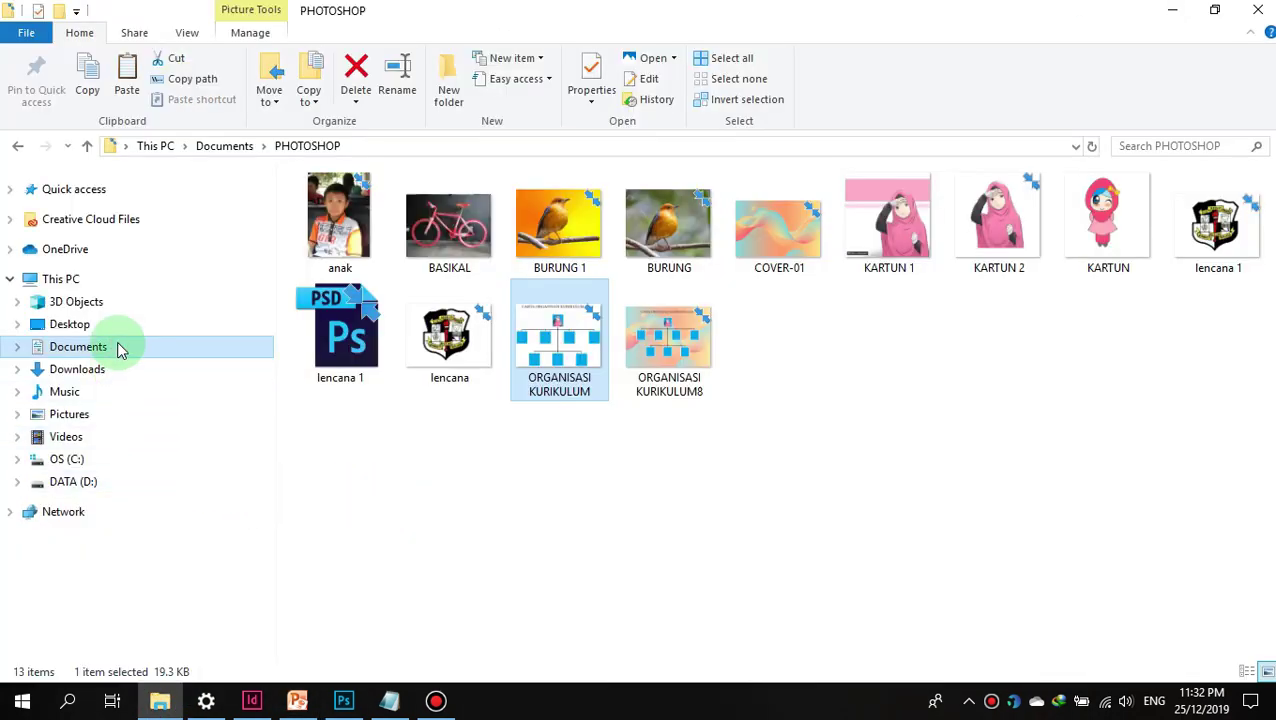
# Step: Check the GRAF UPSR PDF beside the presentation in Documents, then return to InDesign
pyautogui.click(117, 347)
pyautogui.click(672, 392)
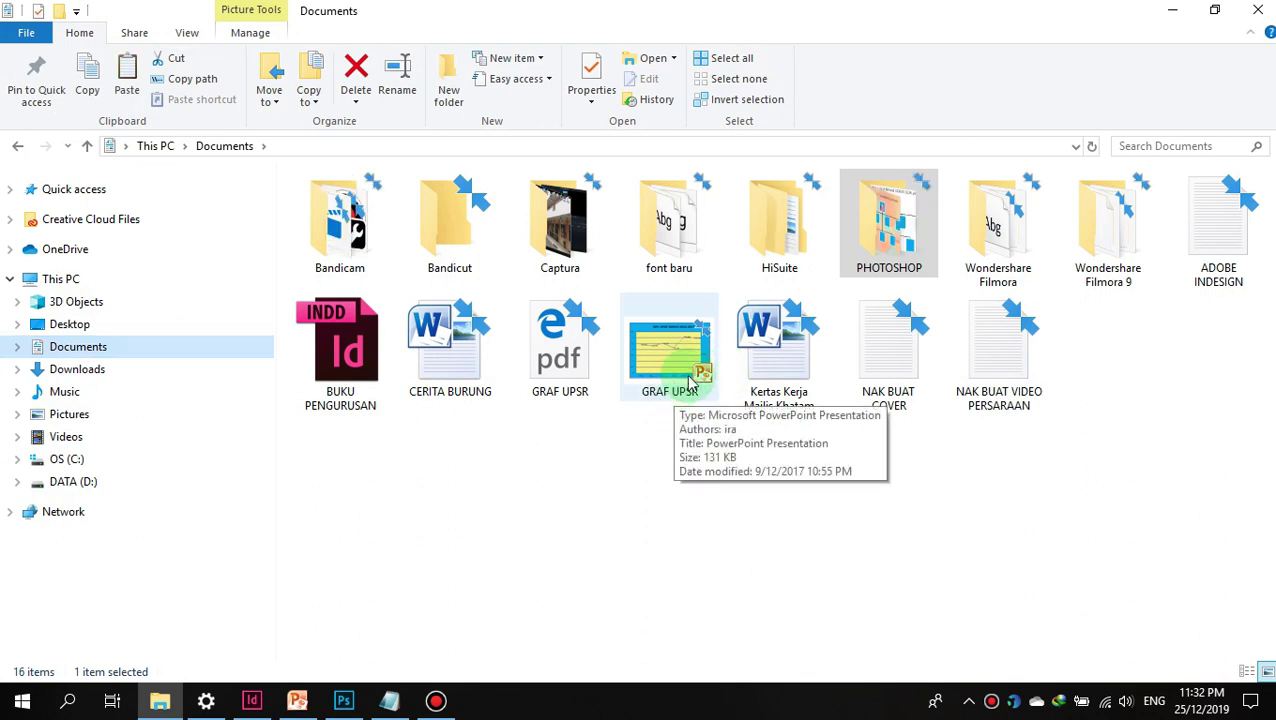
pyautogui.click(550, 372)
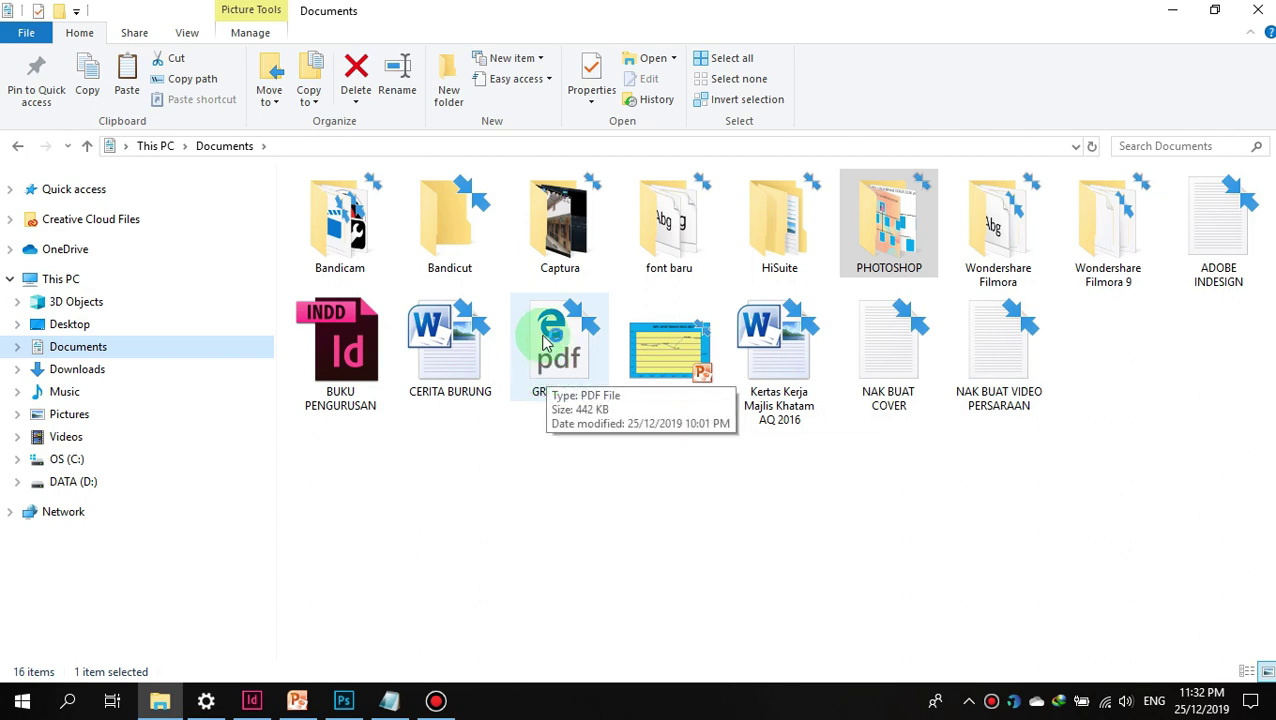
pyautogui.click(670, 362)
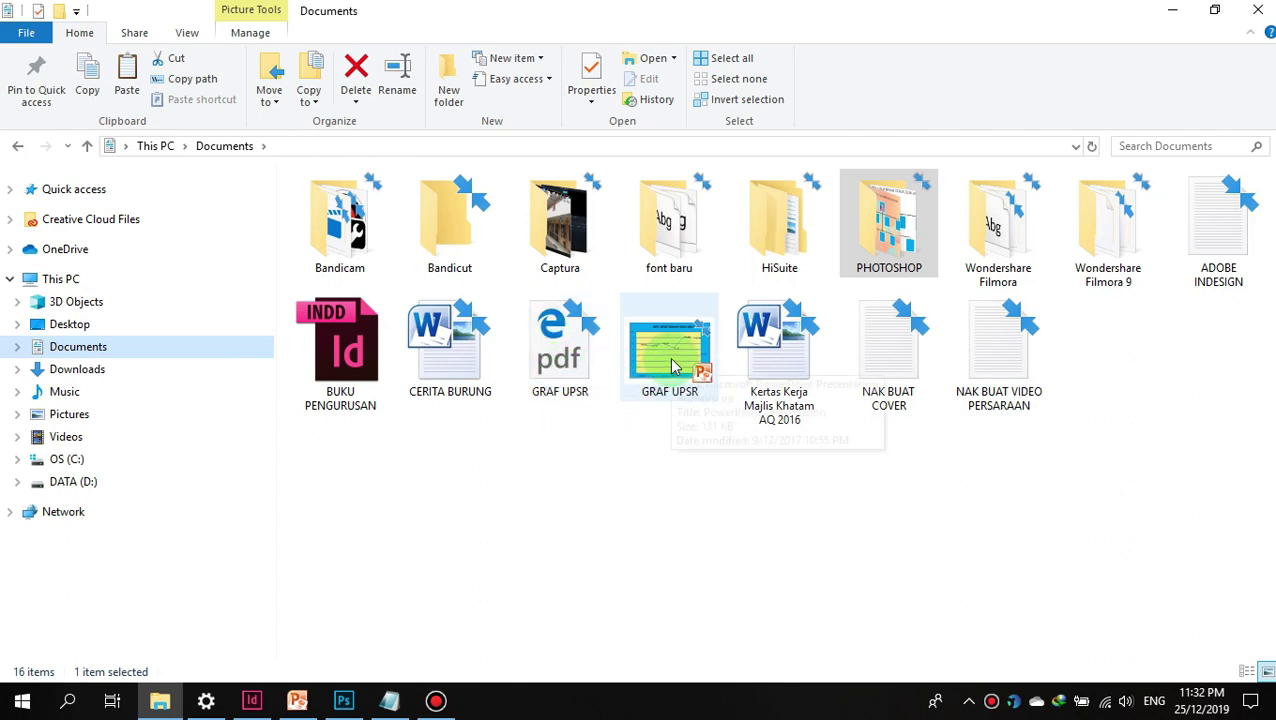
pyautogui.click(251, 700)
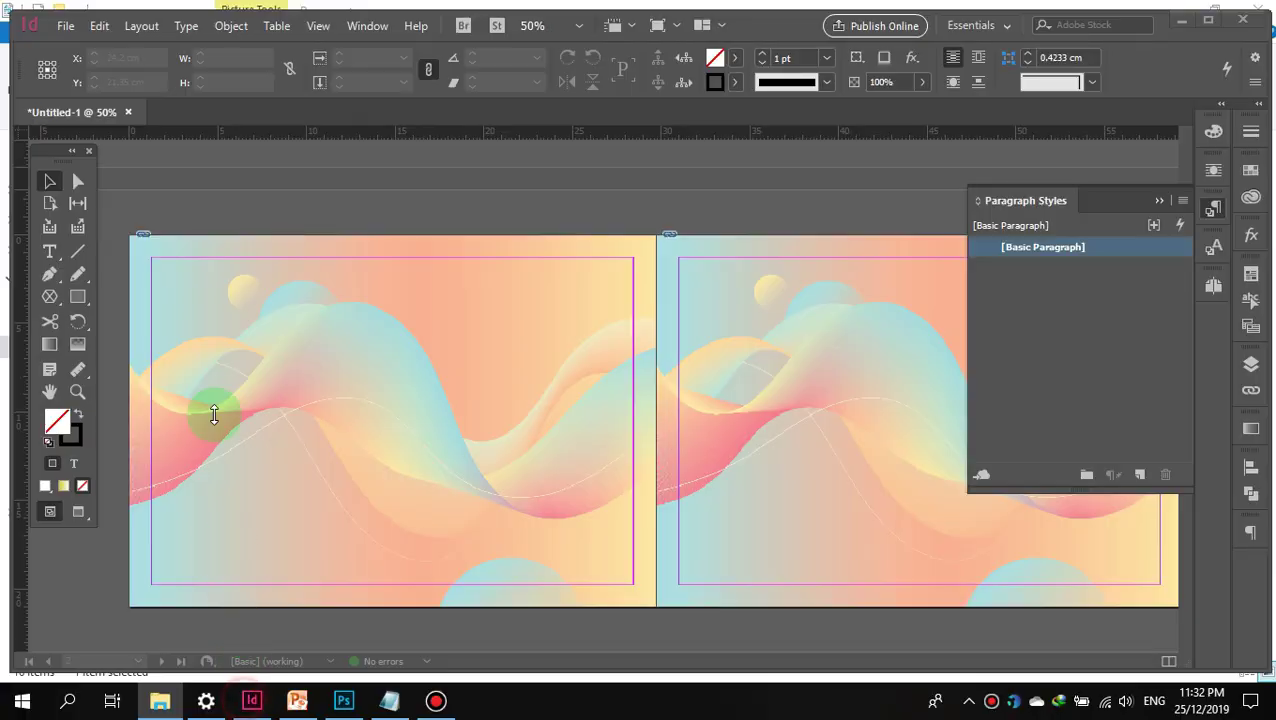
pyautogui.click(65, 26)
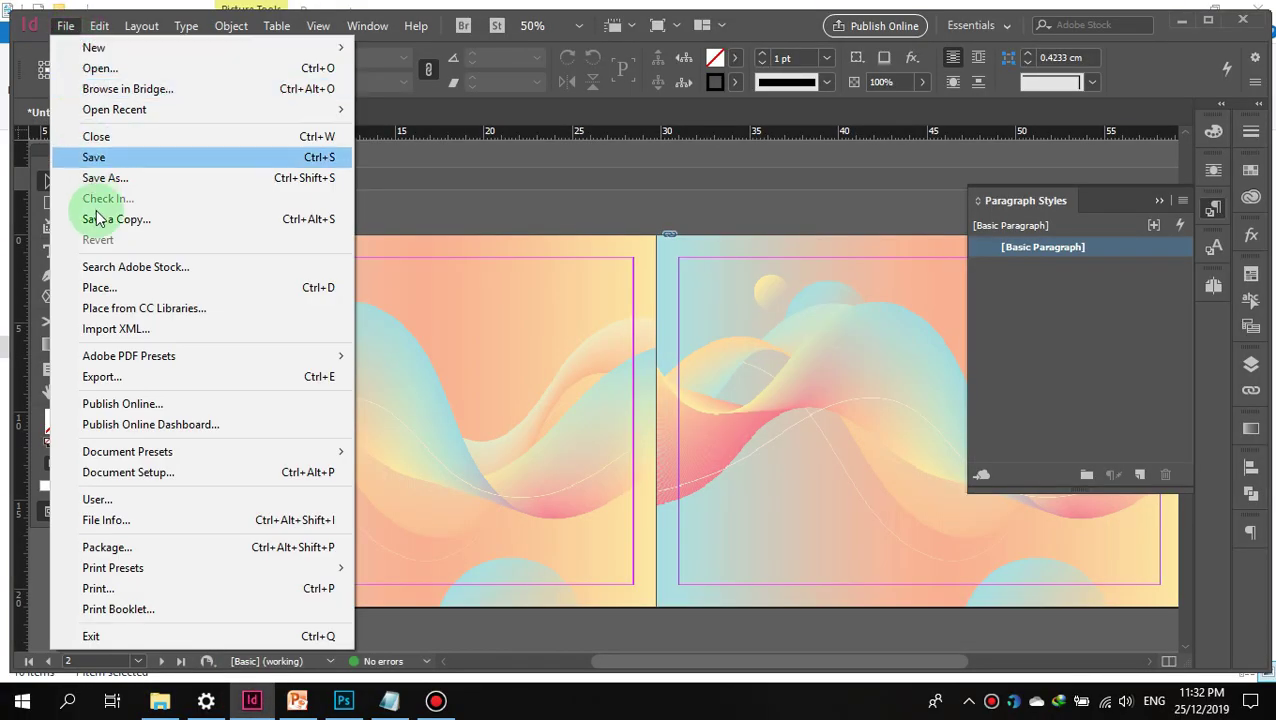
pyautogui.click(102, 287)
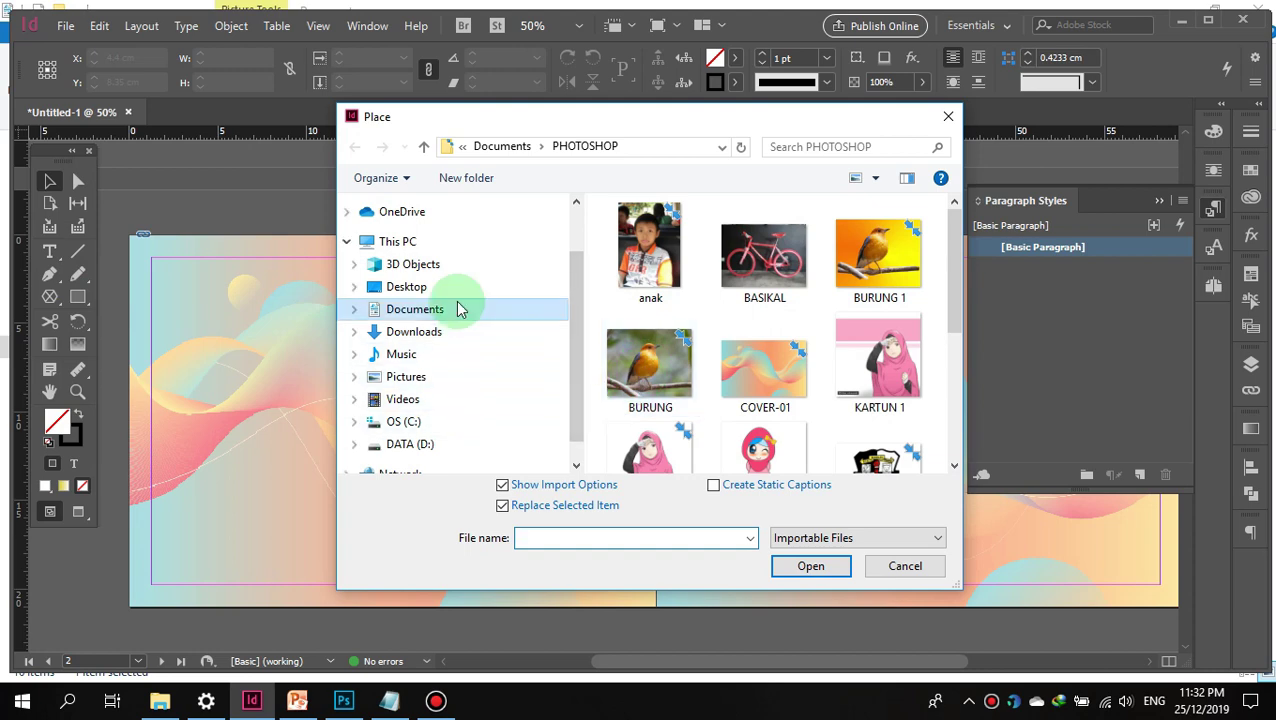
pyautogui.click(458, 310)
pyautogui.scroll(-1, 747, 335)
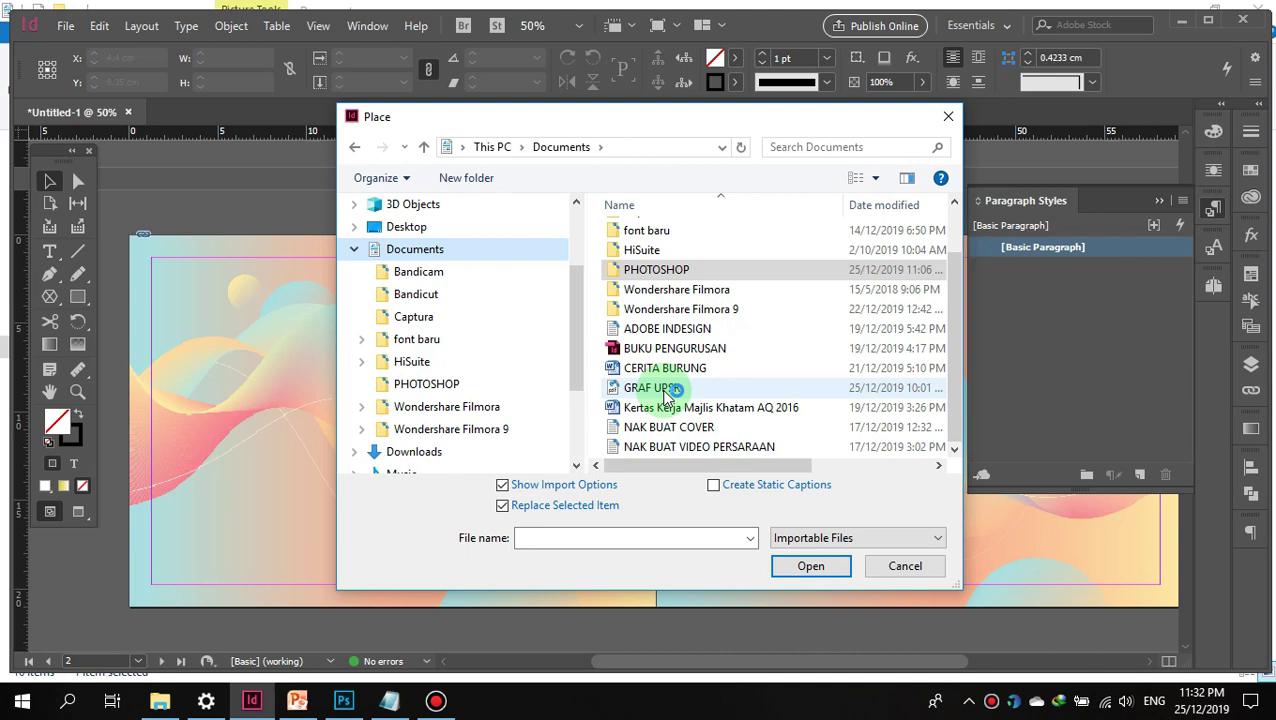
pyautogui.click(664, 391)
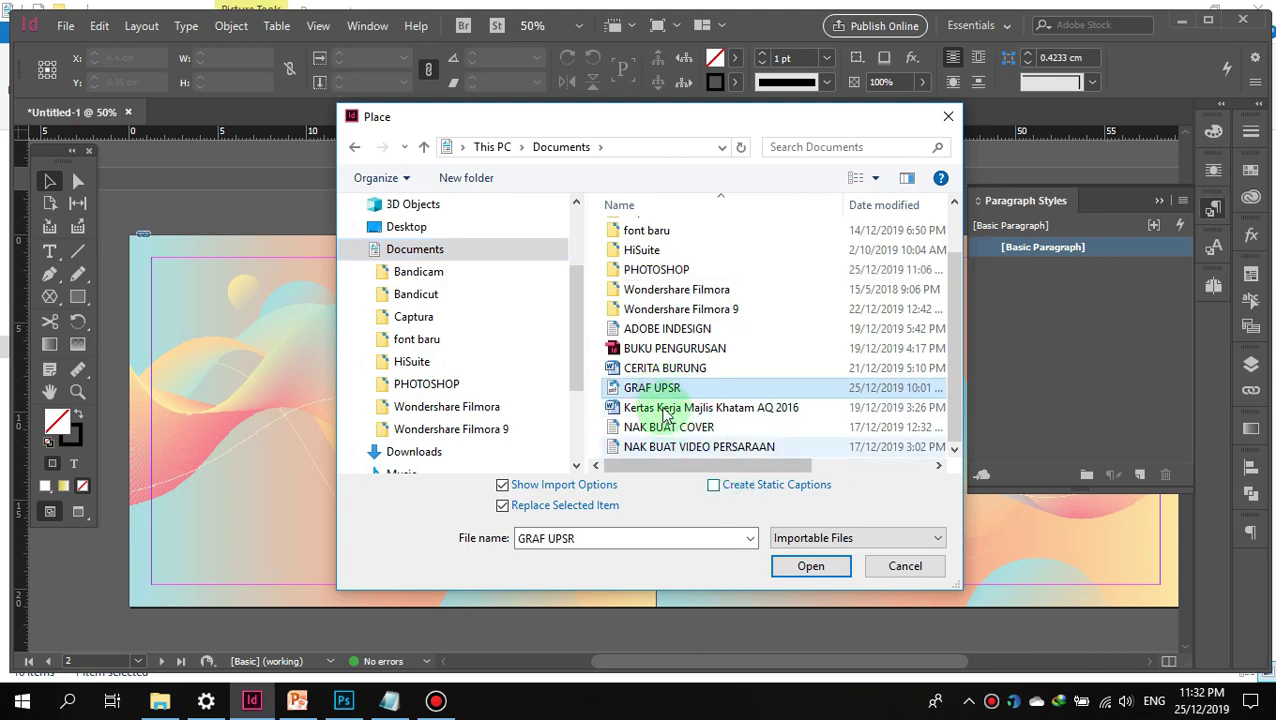
pyautogui.click(808, 566)
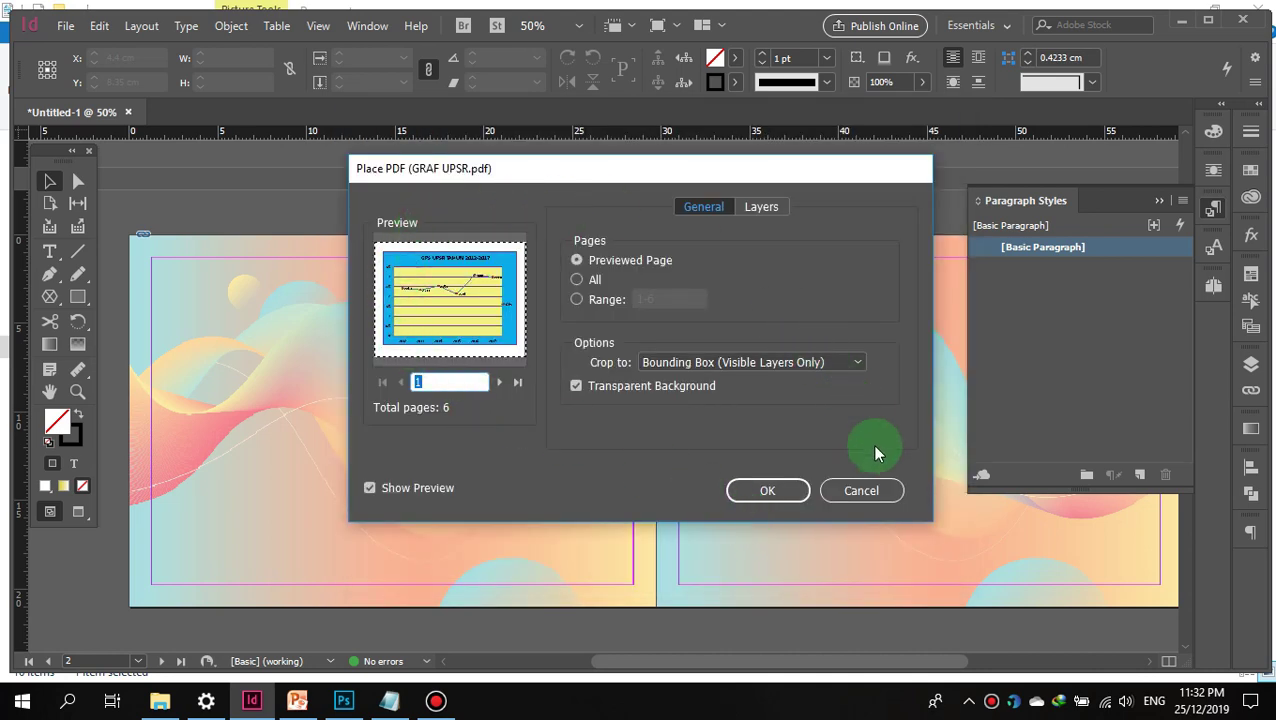
pyautogui.click(862, 490)
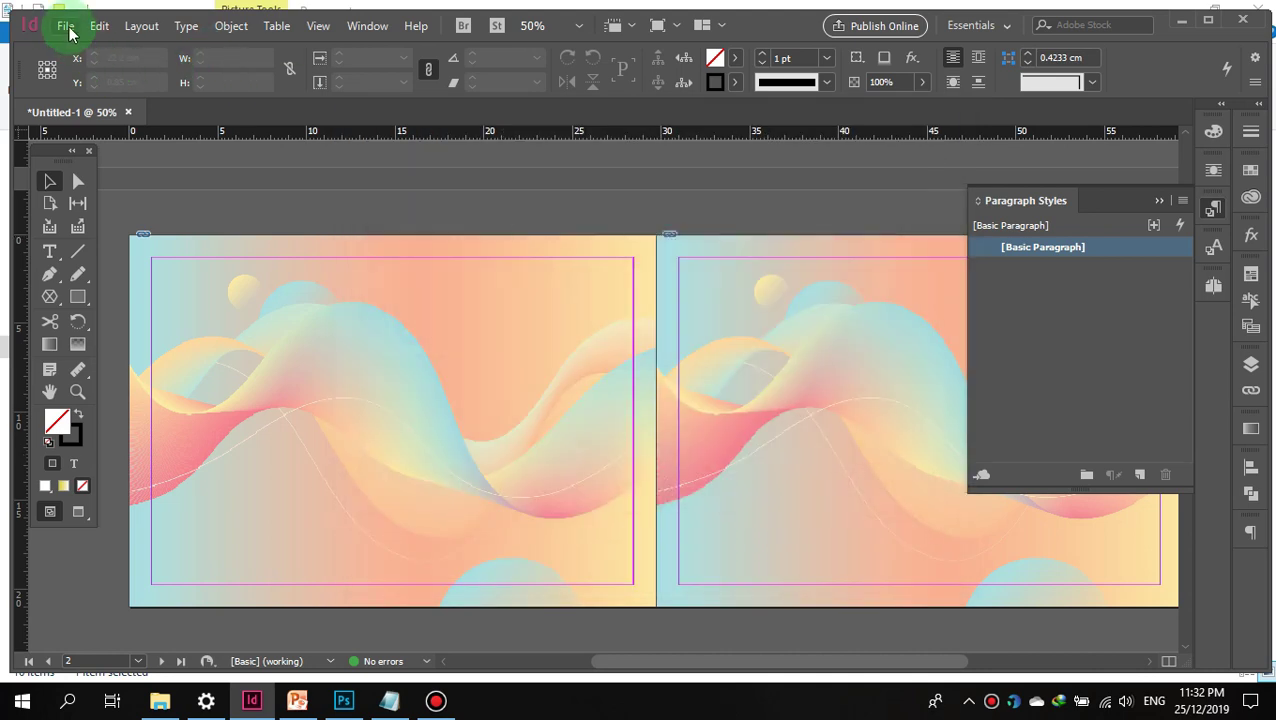
pyautogui.click(65, 27)
# Step: Place GRAF UPSR.pdf with import options, loading page range 1-6 for placement
pyautogui.click(115, 287)
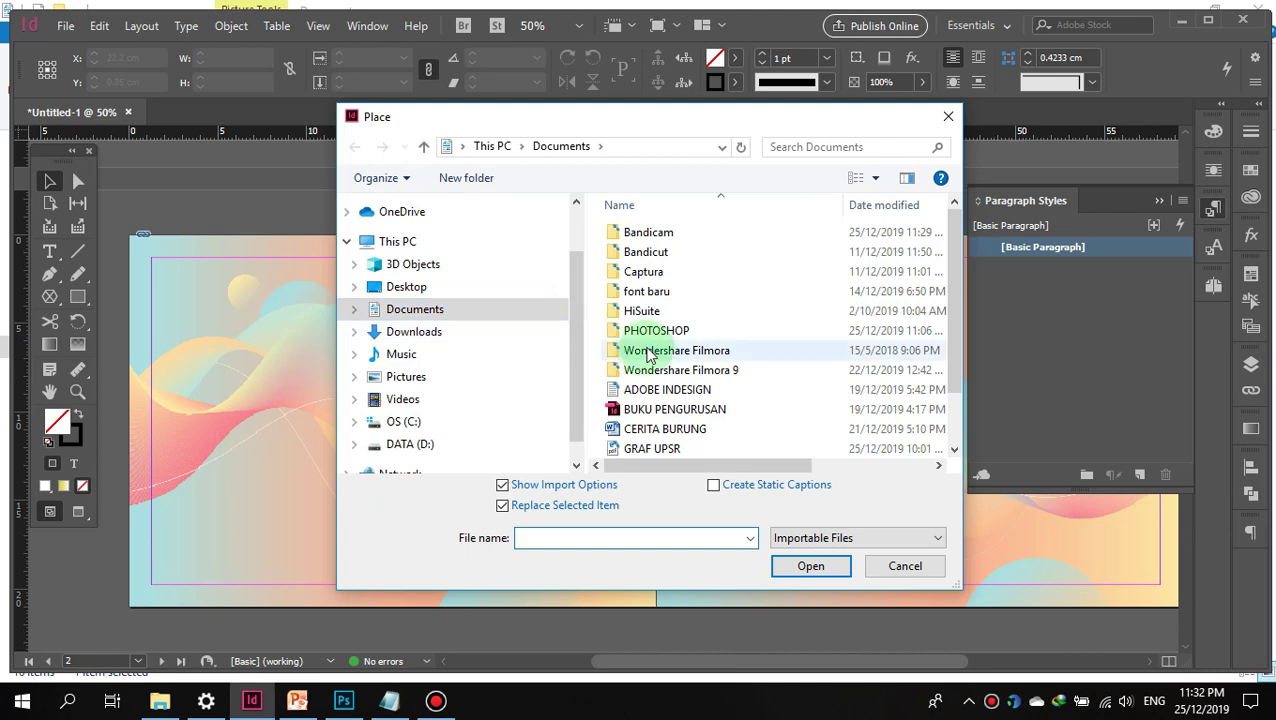
pyautogui.scroll(-1, 650, 352)
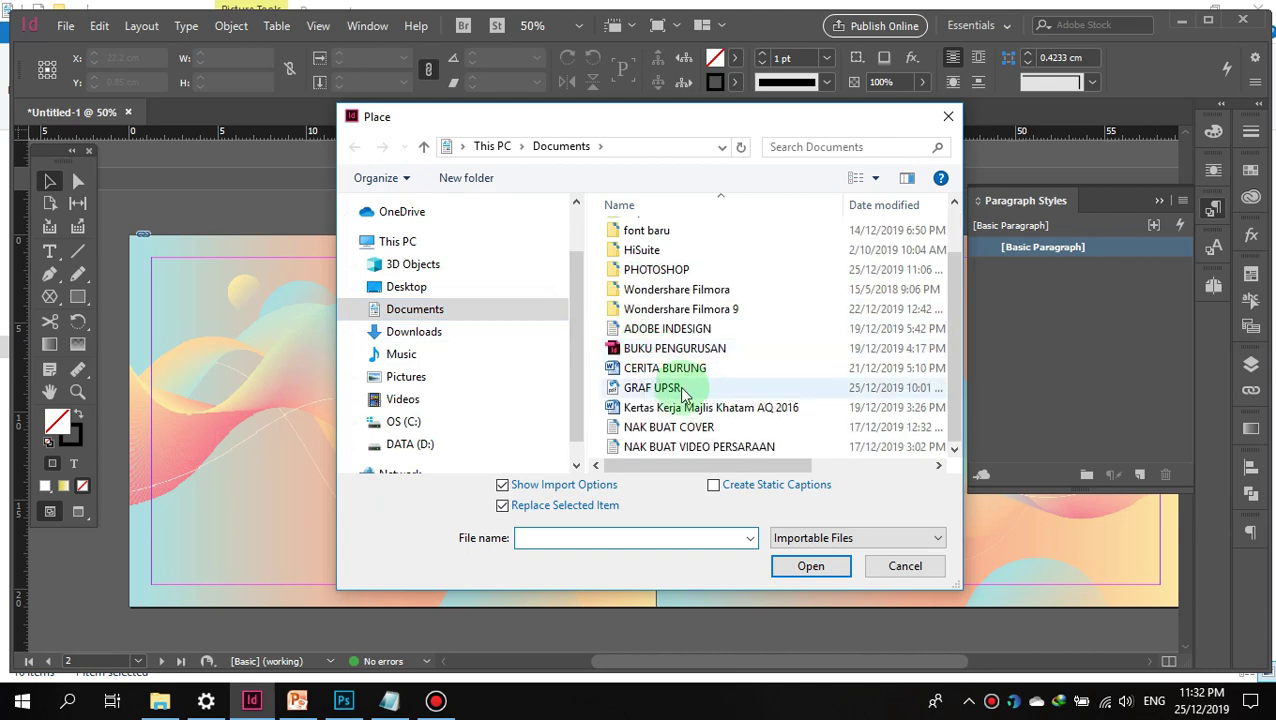
pyautogui.click(684, 396)
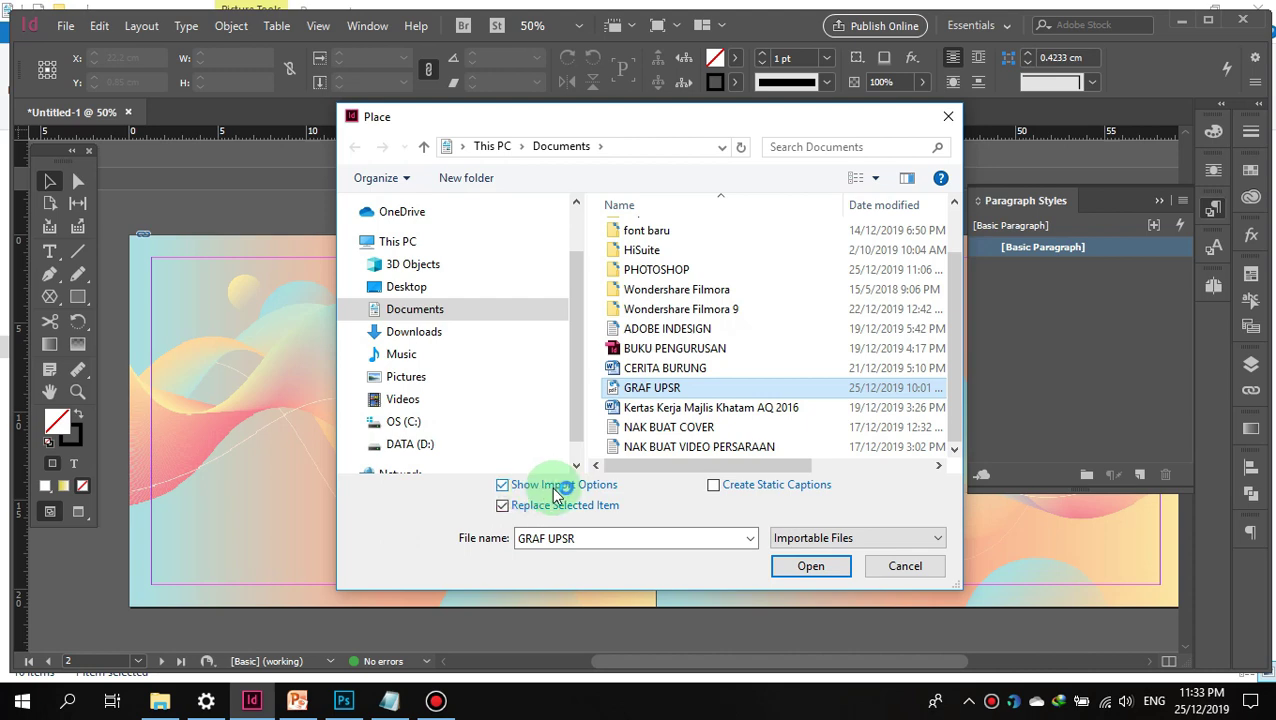
pyautogui.click(812, 568)
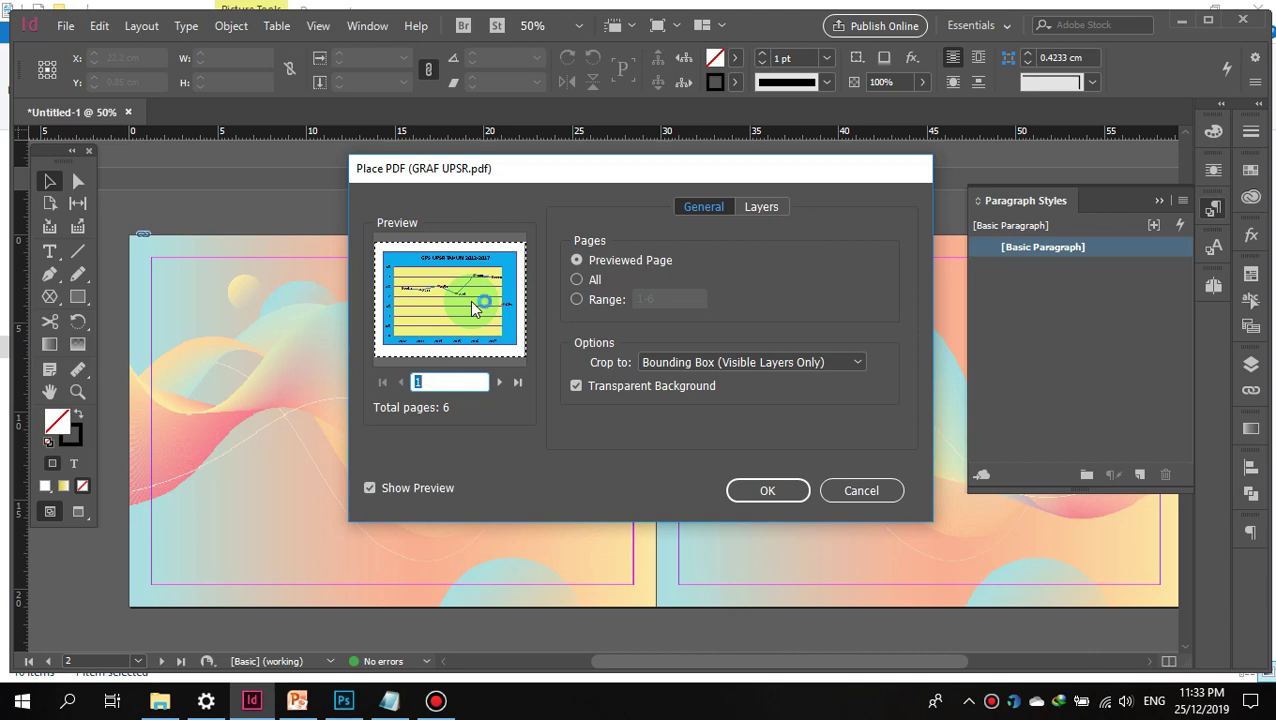
pyautogui.click(576, 261)
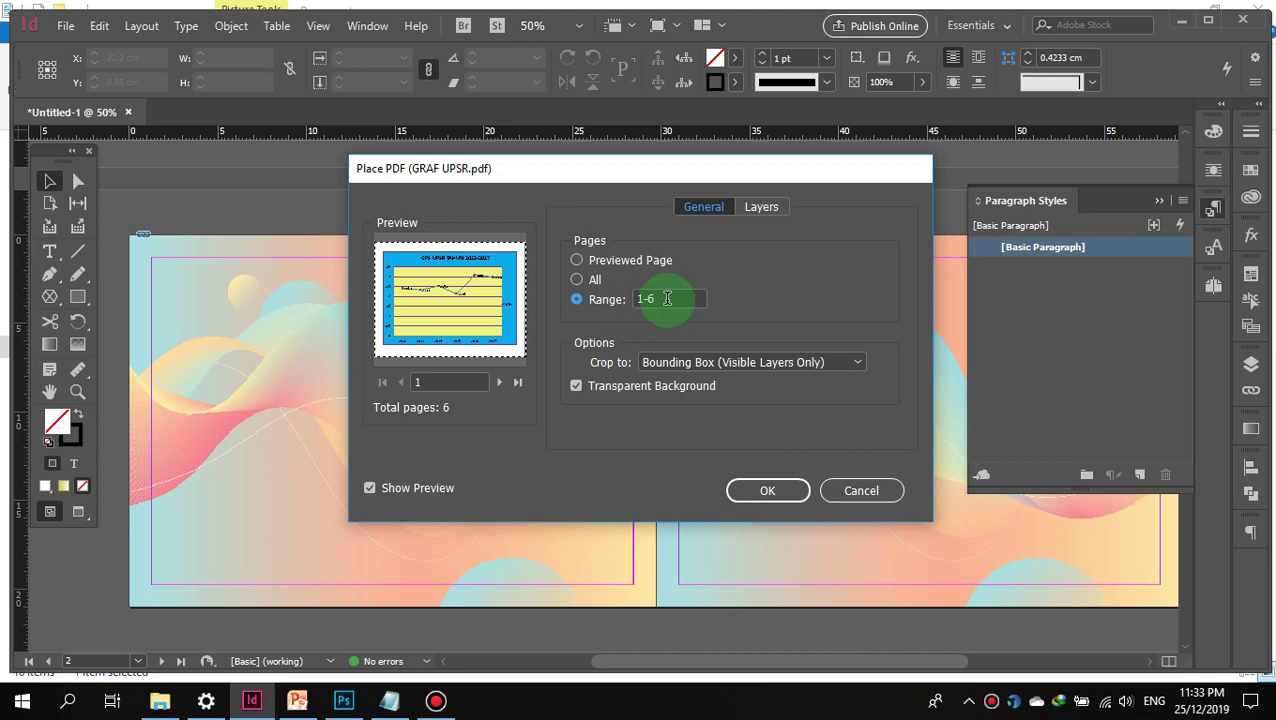
pyautogui.click(595, 285)
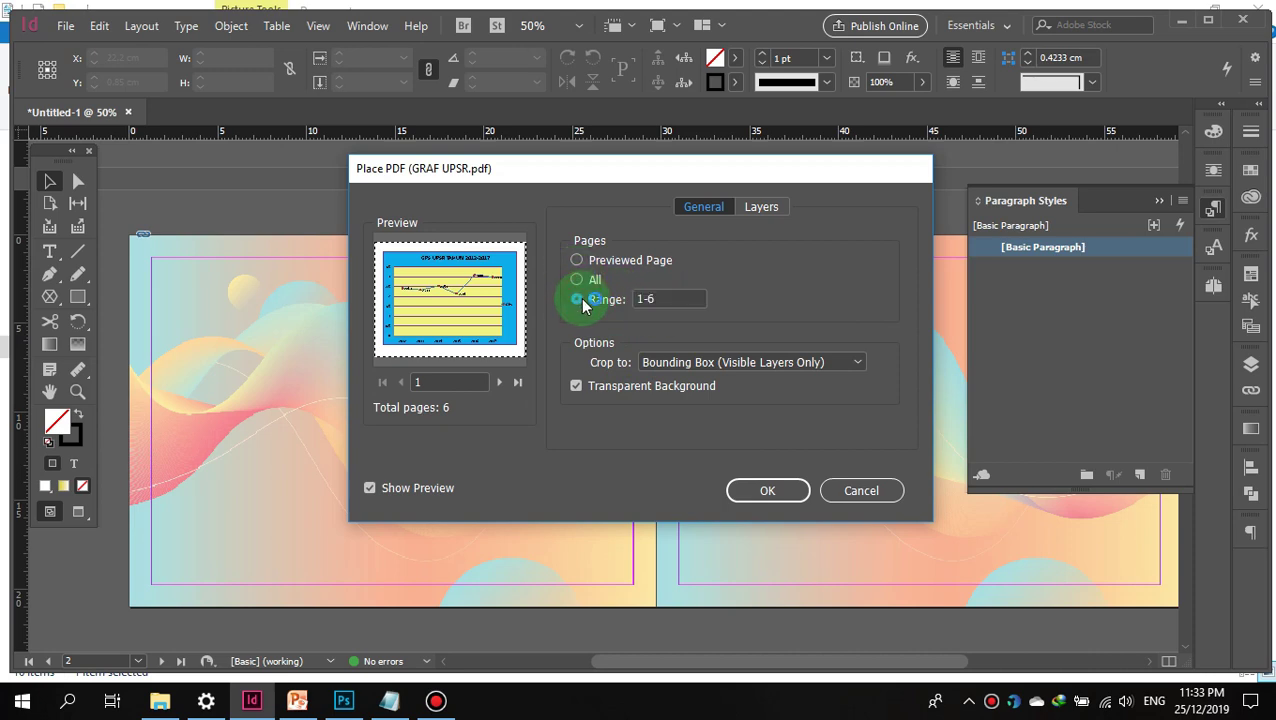
pyautogui.click(765, 490)
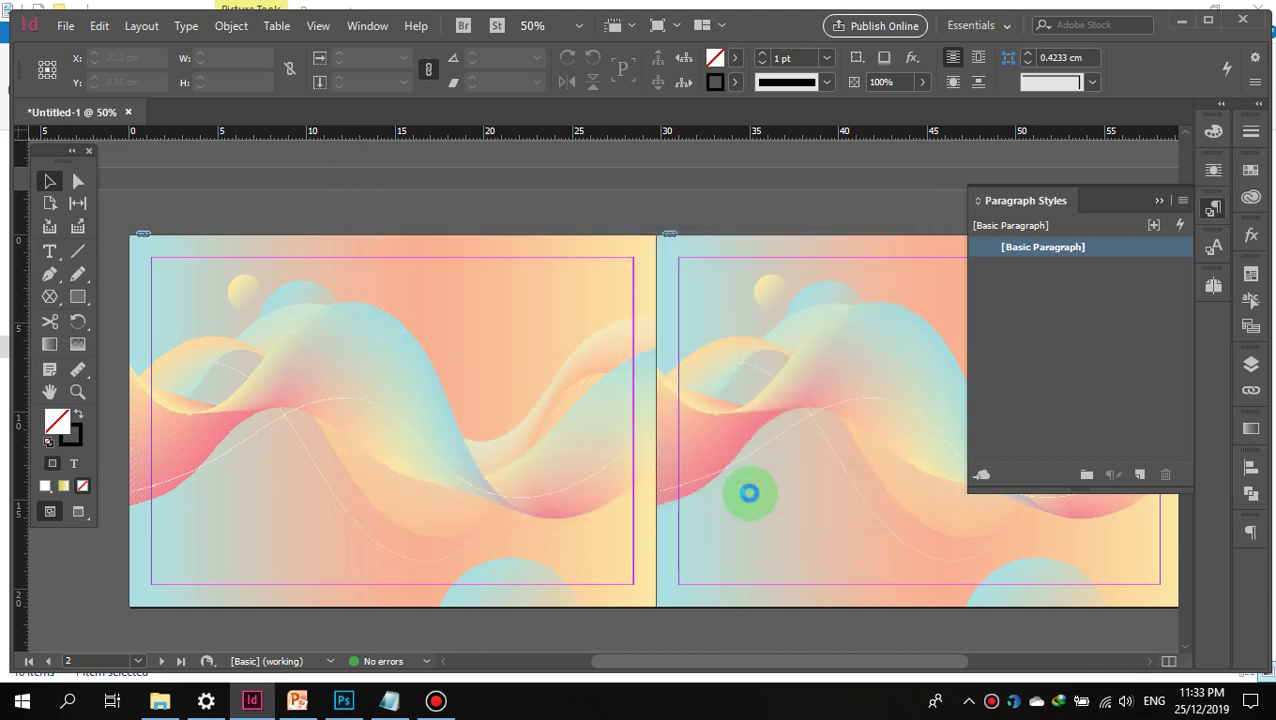
pyautogui.click(476, 377)
# Step: Drag out a trial chart frame from page 2's top-left margin, then undo it
pyautogui.moveTo(486, 384); pyautogui.dragTo(165, 270)
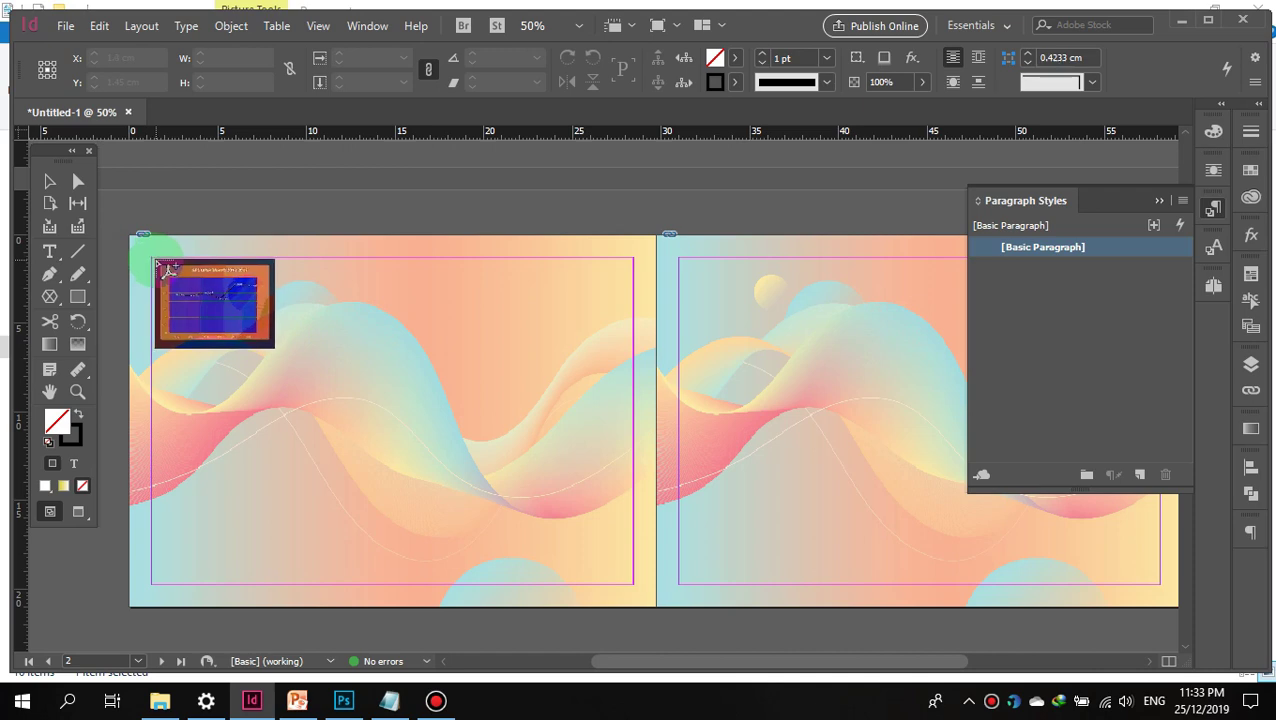
pyautogui.moveTo(155, 260); pyautogui.dragTo(157, 263)
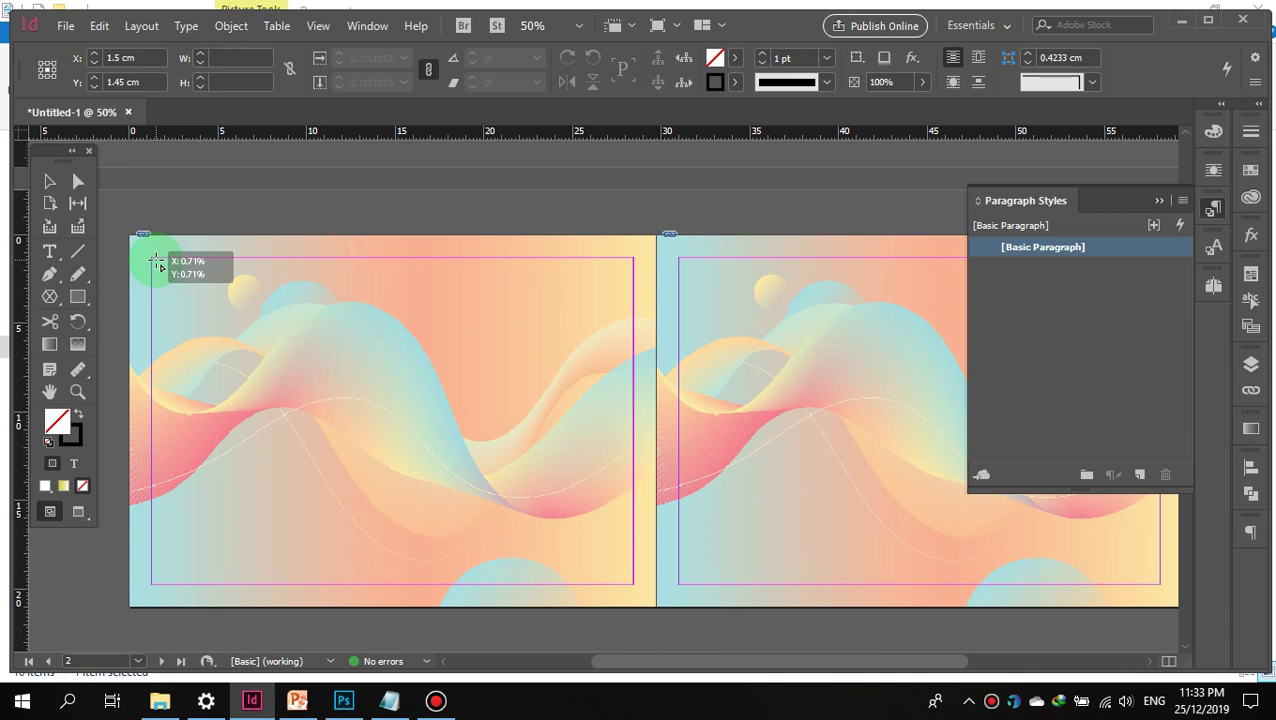
pyautogui.moveTo(157, 262); pyautogui.dragTo(374, 583)
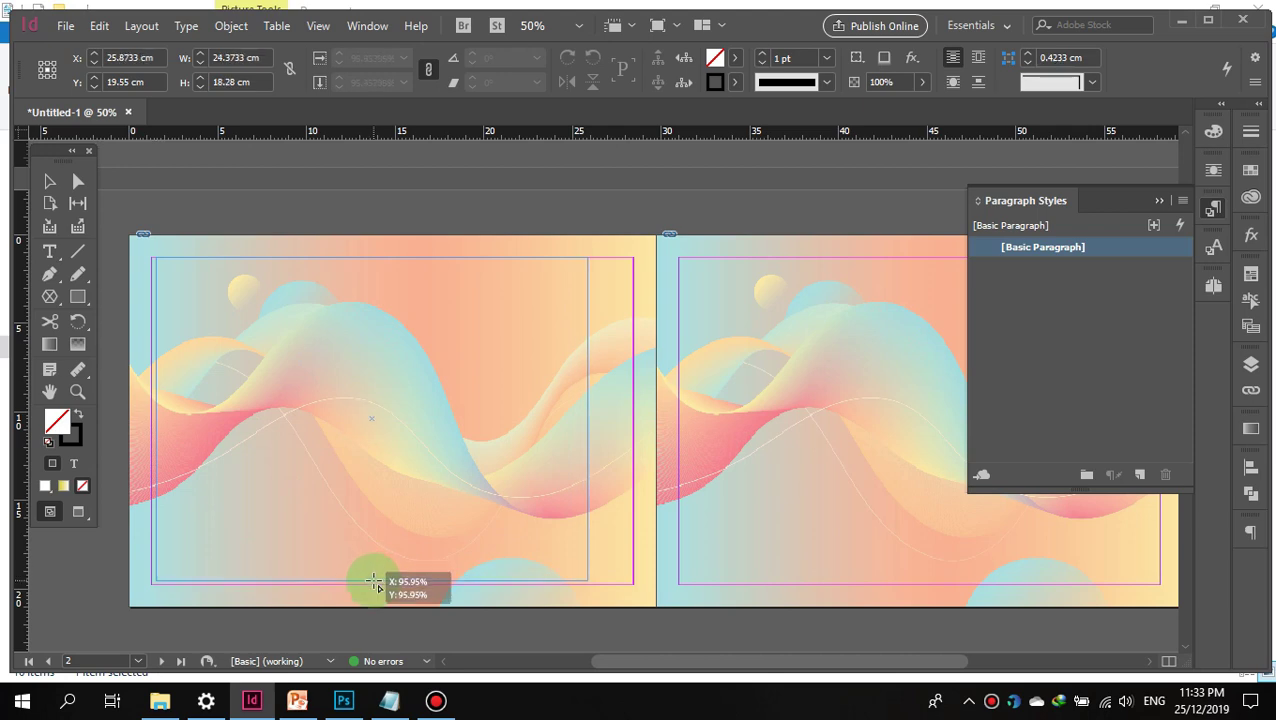
pyautogui.moveTo(374, 583); pyautogui.dragTo(582, 630)
pyautogui.hotkey('ctrl', 'z')
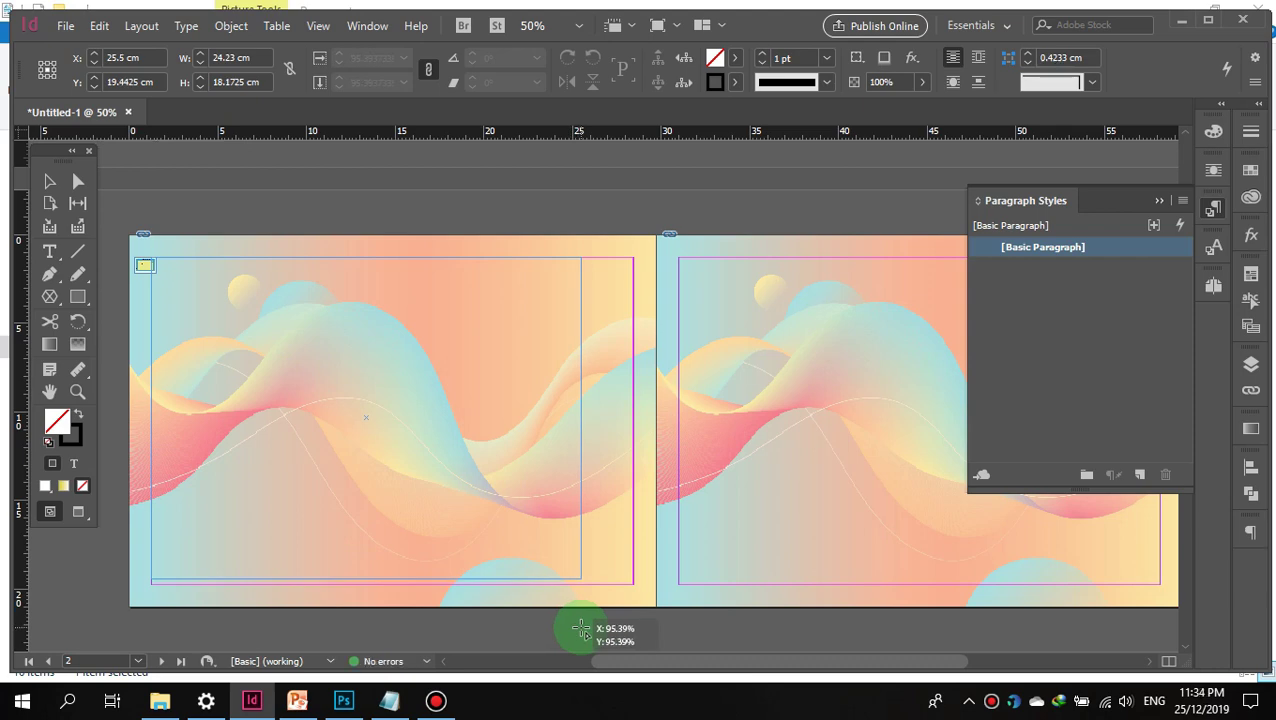
# Step: Place the 2012-2015 and 2016 charts, then undo both placements
pyautogui.moveTo(582, 630); pyautogui.dragTo(582, 630)
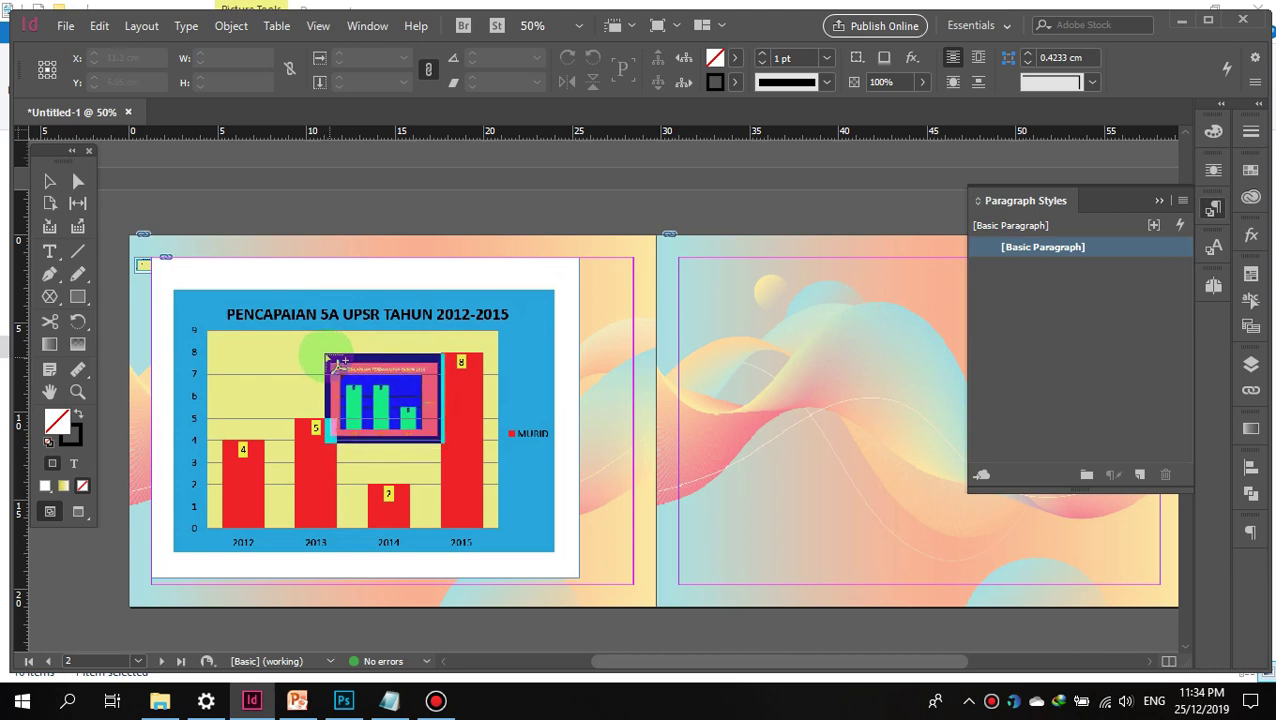
pyautogui.click(326, 355)
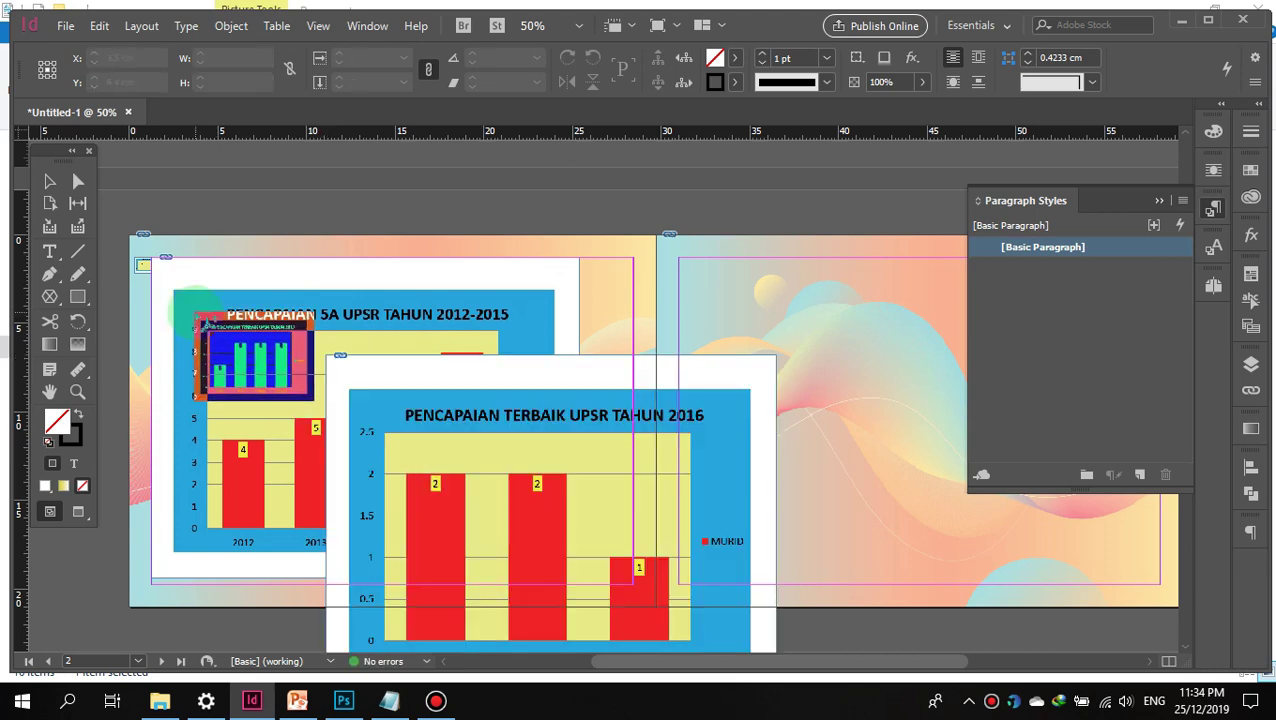
pyautogui.press('Escape')
pyautogui.hotkey('ctrl', 'z')
pyautogui.hotkey('ctrl', 'z')
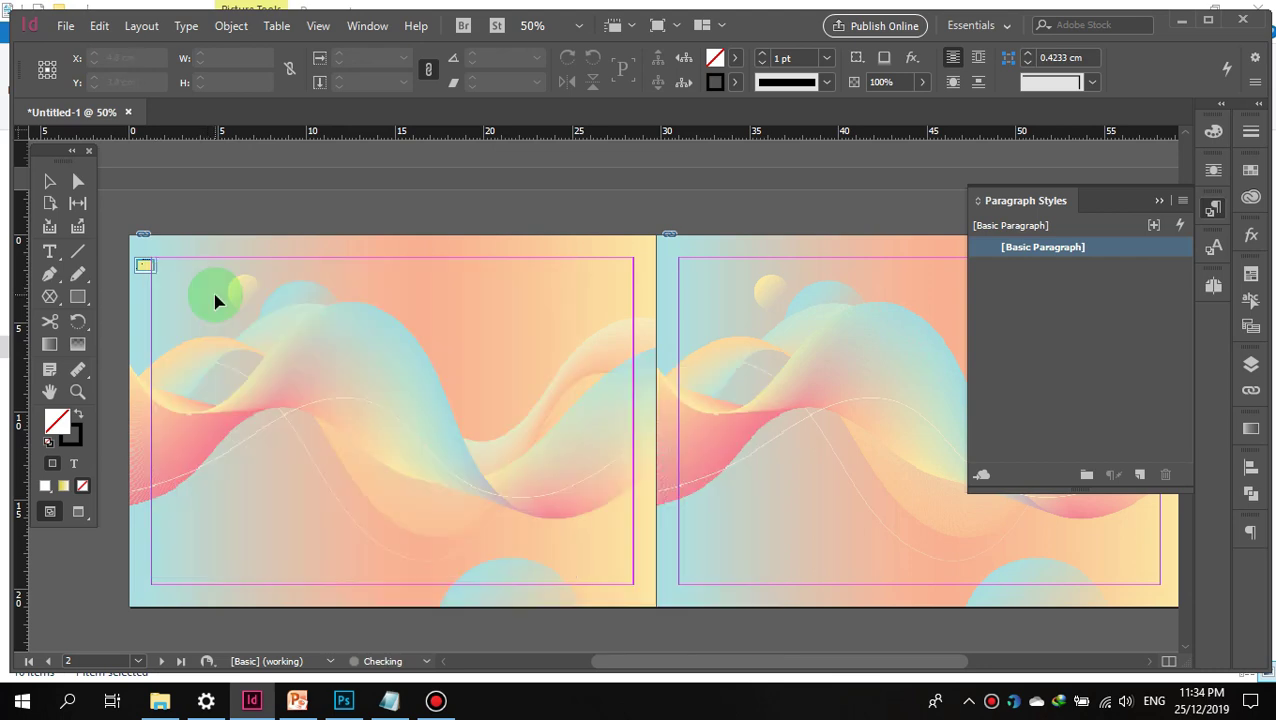
pyautogui.hotkey('ctrl', 'z')
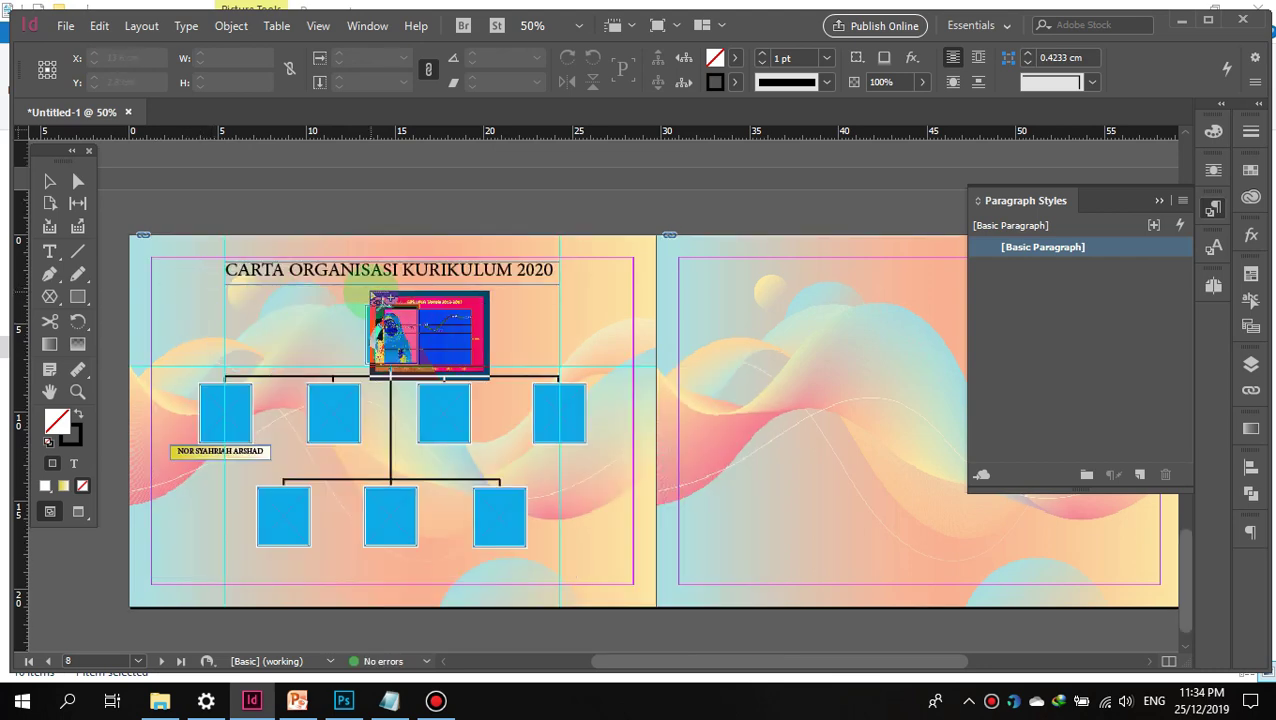
# Step: Place the GPS UPSR TAHUN 2012-2017 line chart across page 2
pyautogui.scroll(5, 405, 308)
pyautogui.scroll(10, 405, 308)
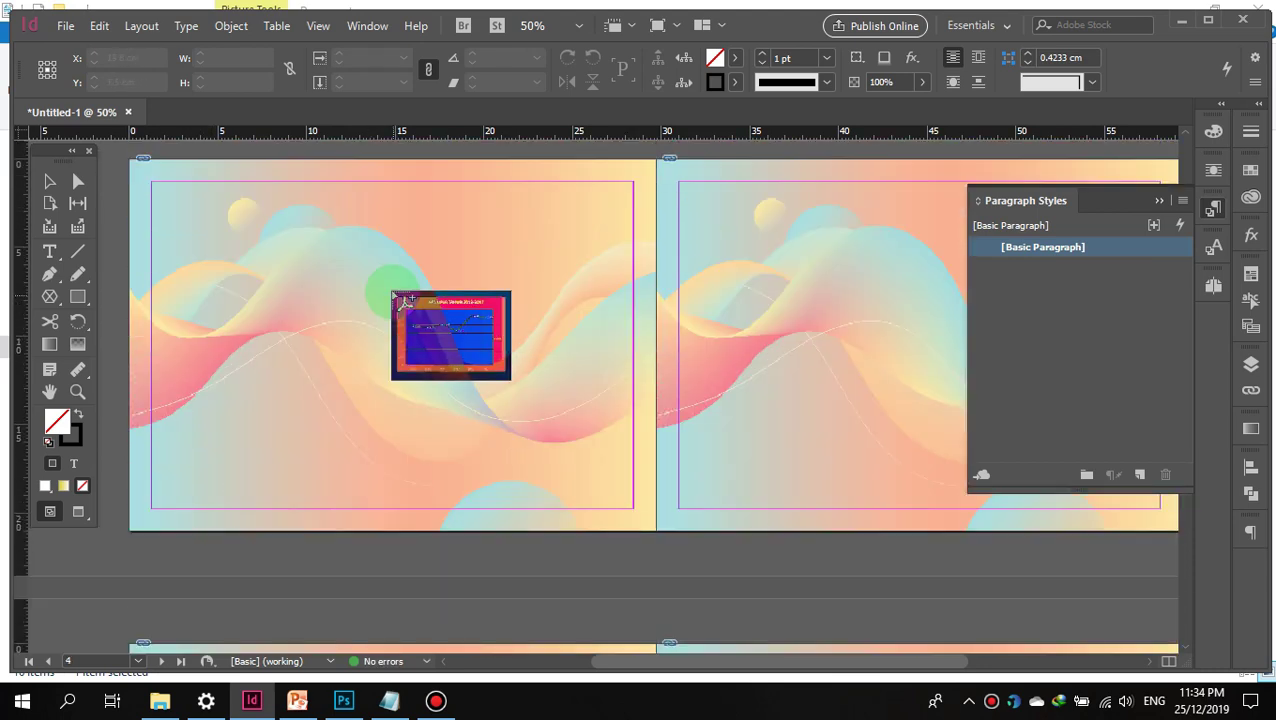
pyautogui.scroll(-8, 395, 300)
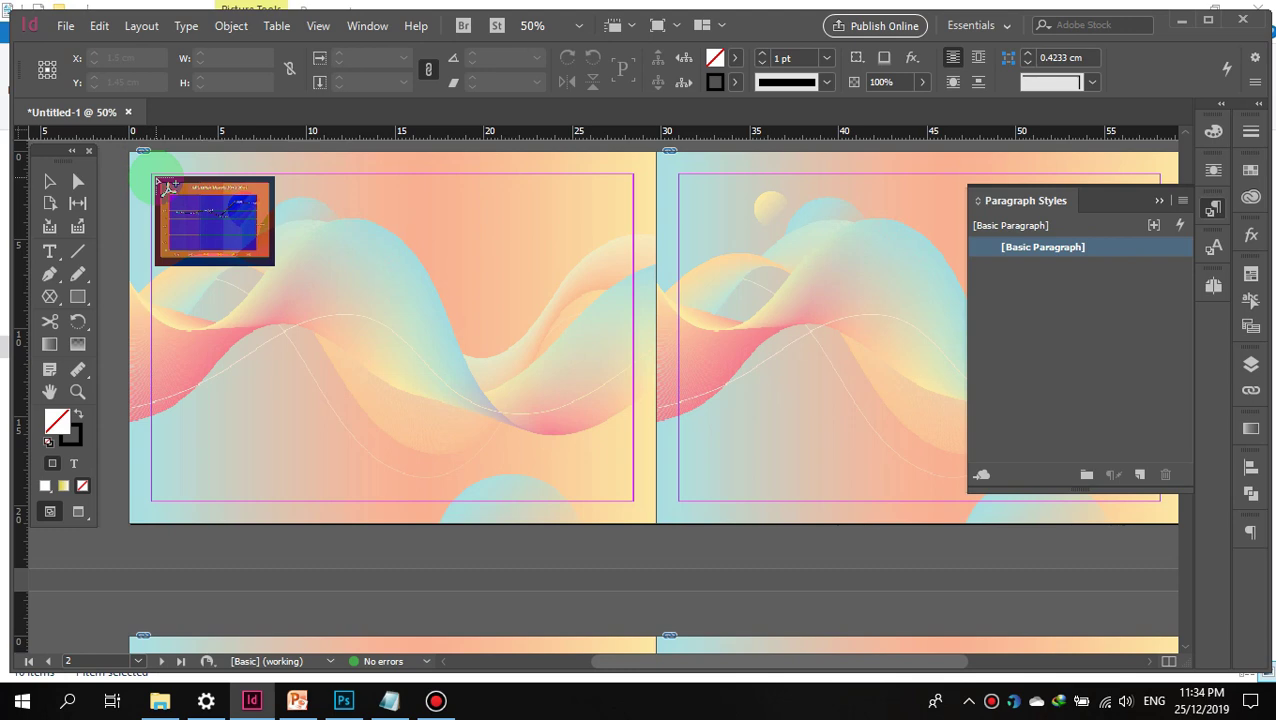
pyautogui.moveTo(155, 180); pyautogui.dragTo(634, 500)
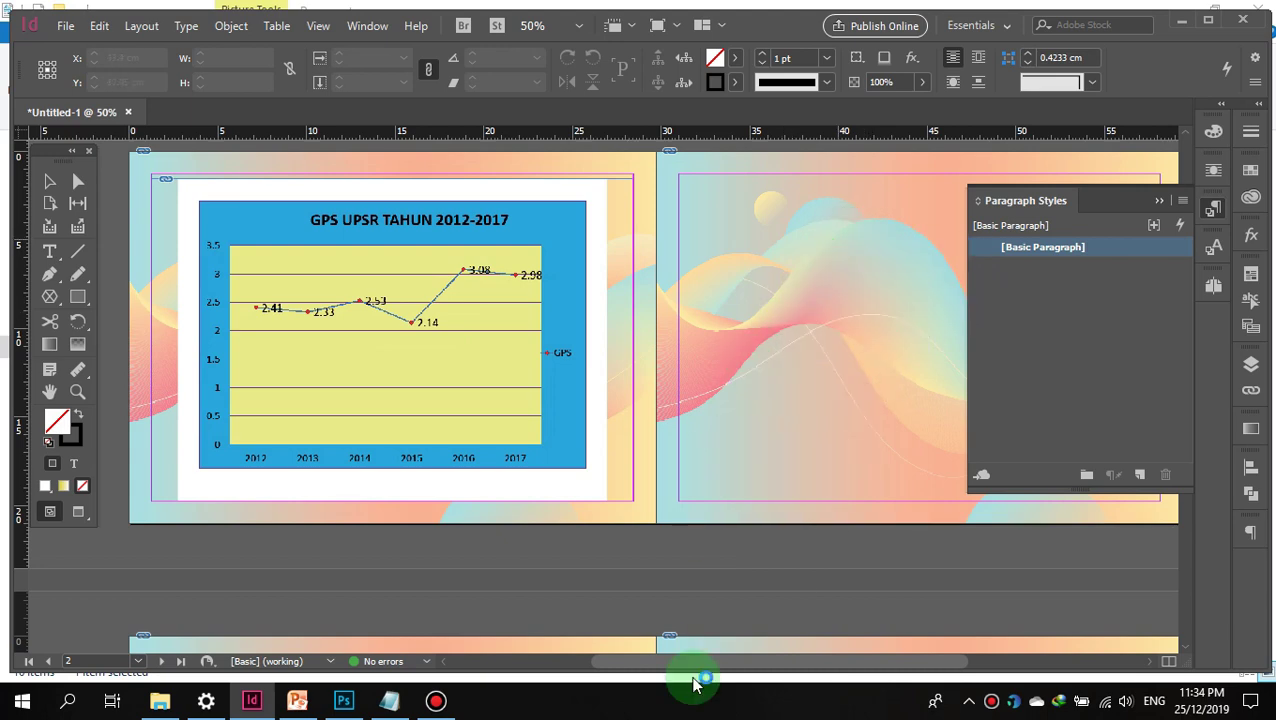
pyautogui.moveTo(687, 660); pyautogui.dragTo(786, 673)
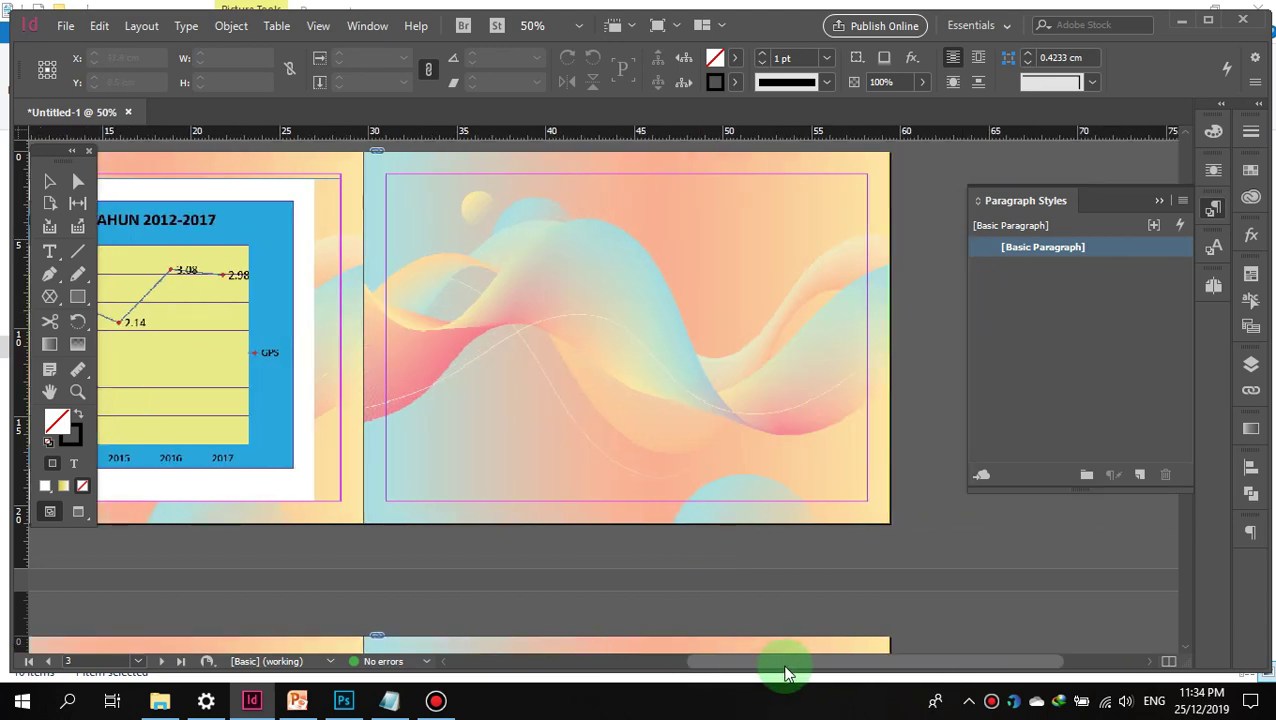
# Step: Fit the 2012-2015 5A bar chart within page 3's margins, undoing a misplaced attempt
pyautogui.click(388, 178)
pyautogui.moveTo(390, 178); pyautogui.dragTo(641, 507)
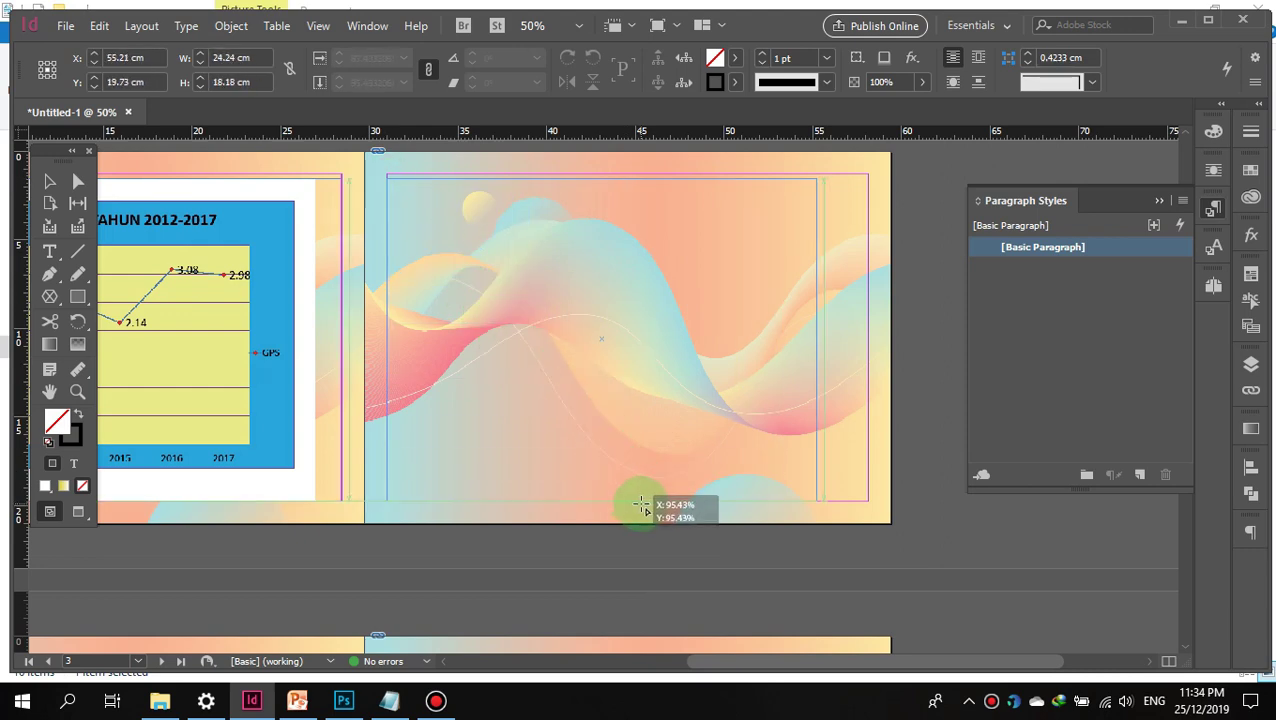
pyautogui.moveTo(641, 507); pyautogui.dragTo(396, 184)
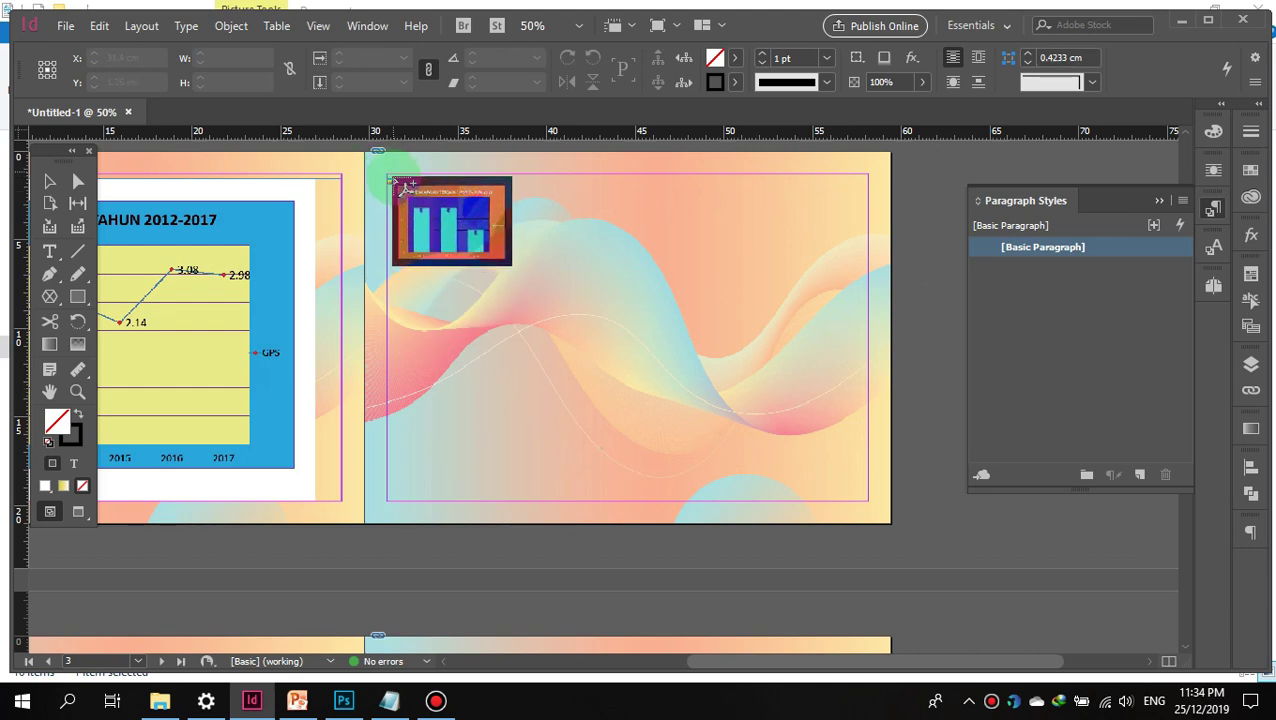
pyautogui.moveTo(395, 182); pyautogui.dragTo(854, 494)
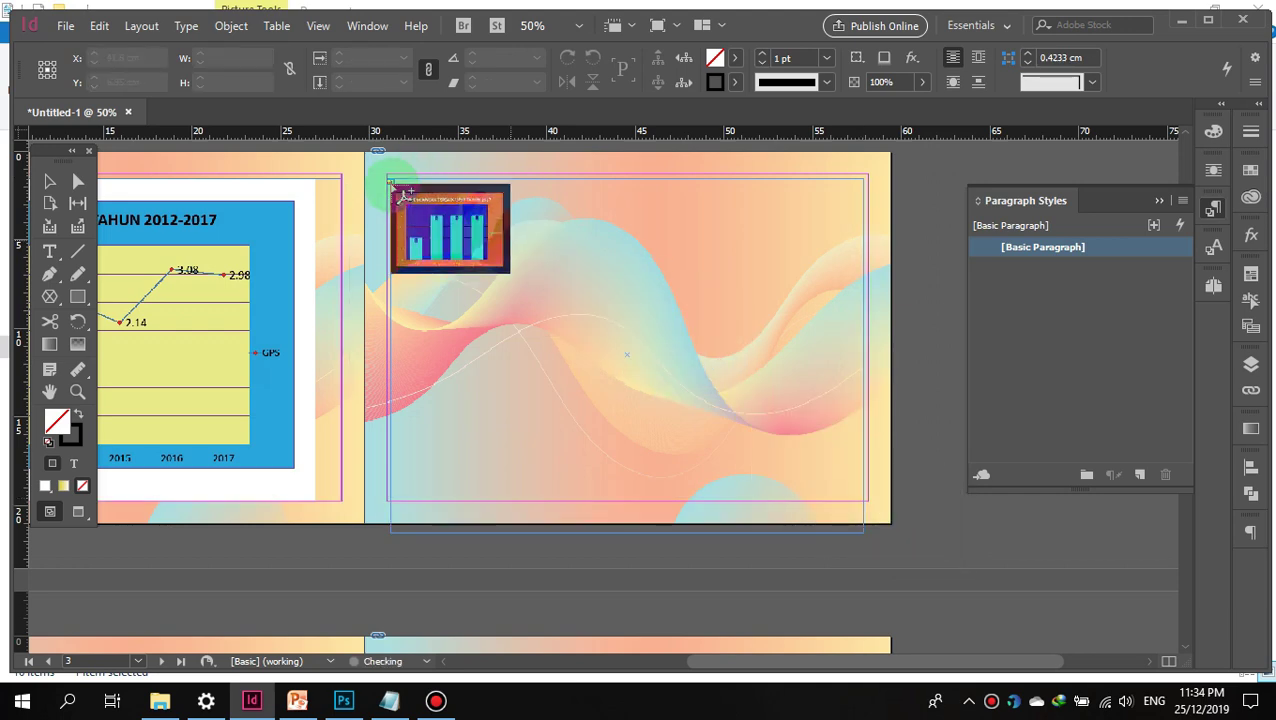
pyautogui.click(402, 192)
pyautogui.moveTo(770, 348); pyautogui.dragTo(398, 183)
pyautogui.press('Escape')
pyautogui.hotkey('ctrl', 'z')
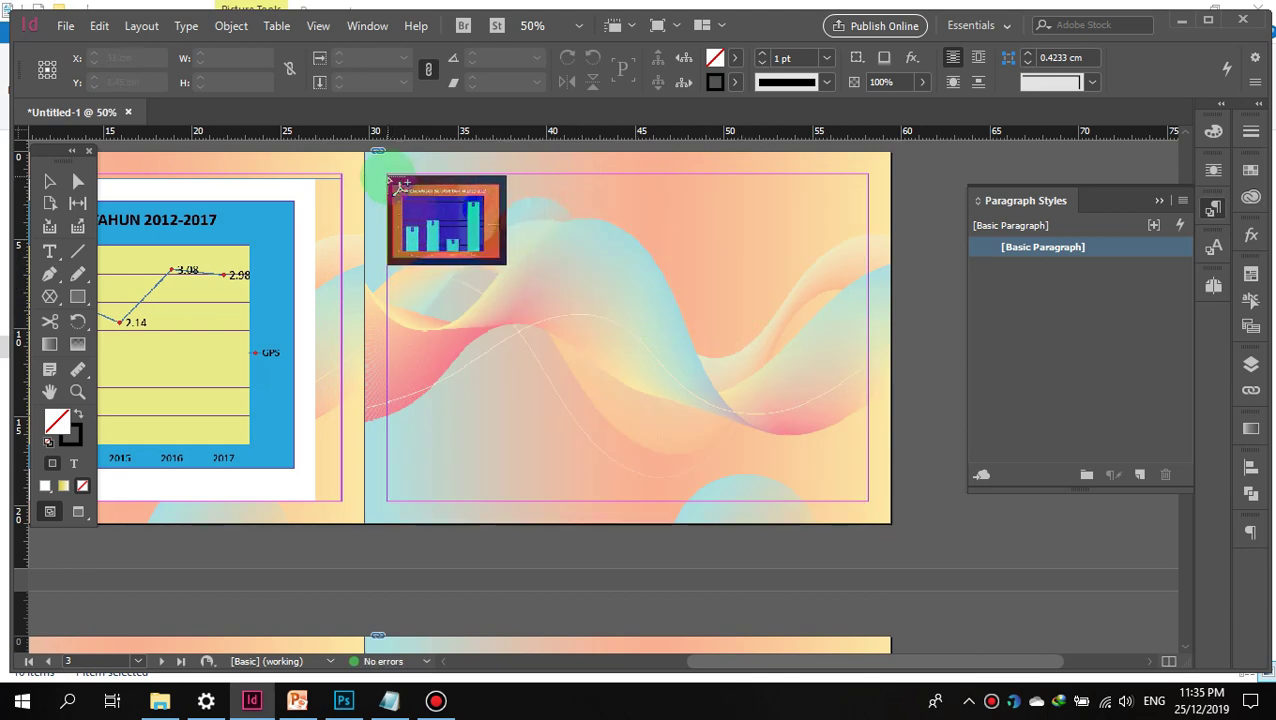
pyautogui.moveTo(392, 180); pyautogui.dragTo(864, 501)
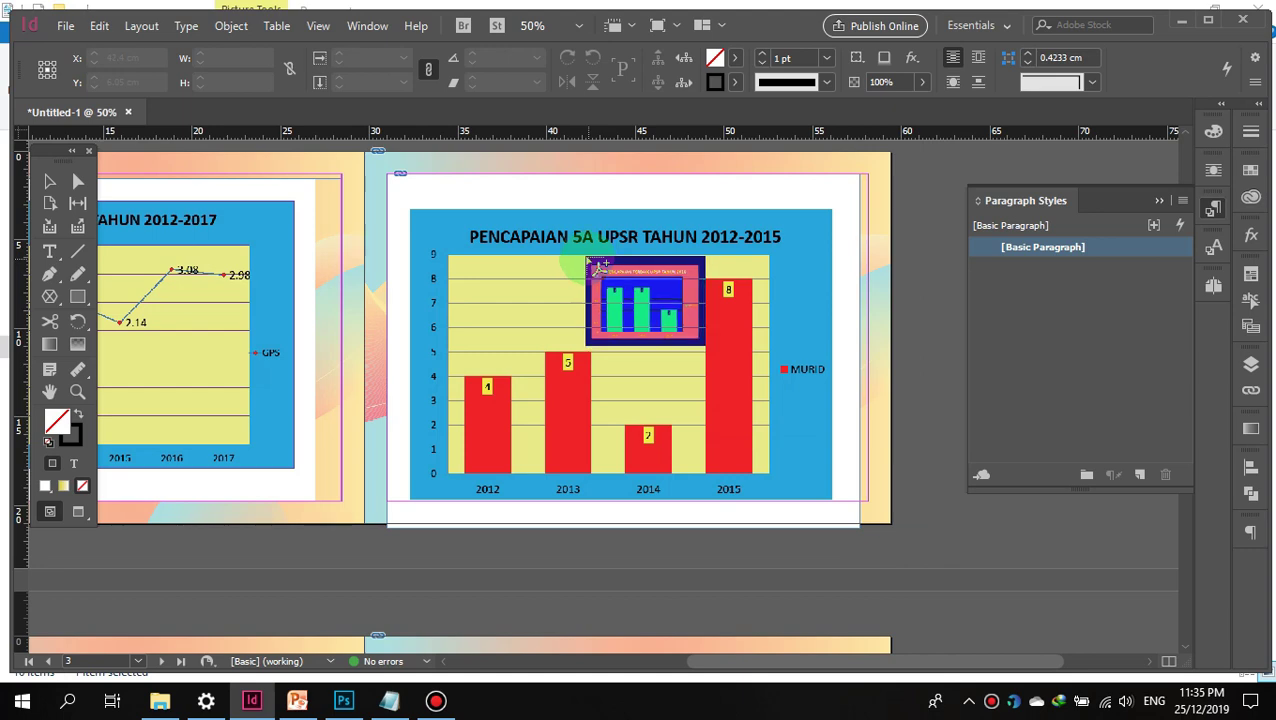
# Step: Zoom out to 25% and place the PENCAPAIAN TERBAIK UPSR 2016 and 2017 charts
pyautogui.scroll(-3, 468, 429)
pyautogui.scroll(-3, 470, 430)
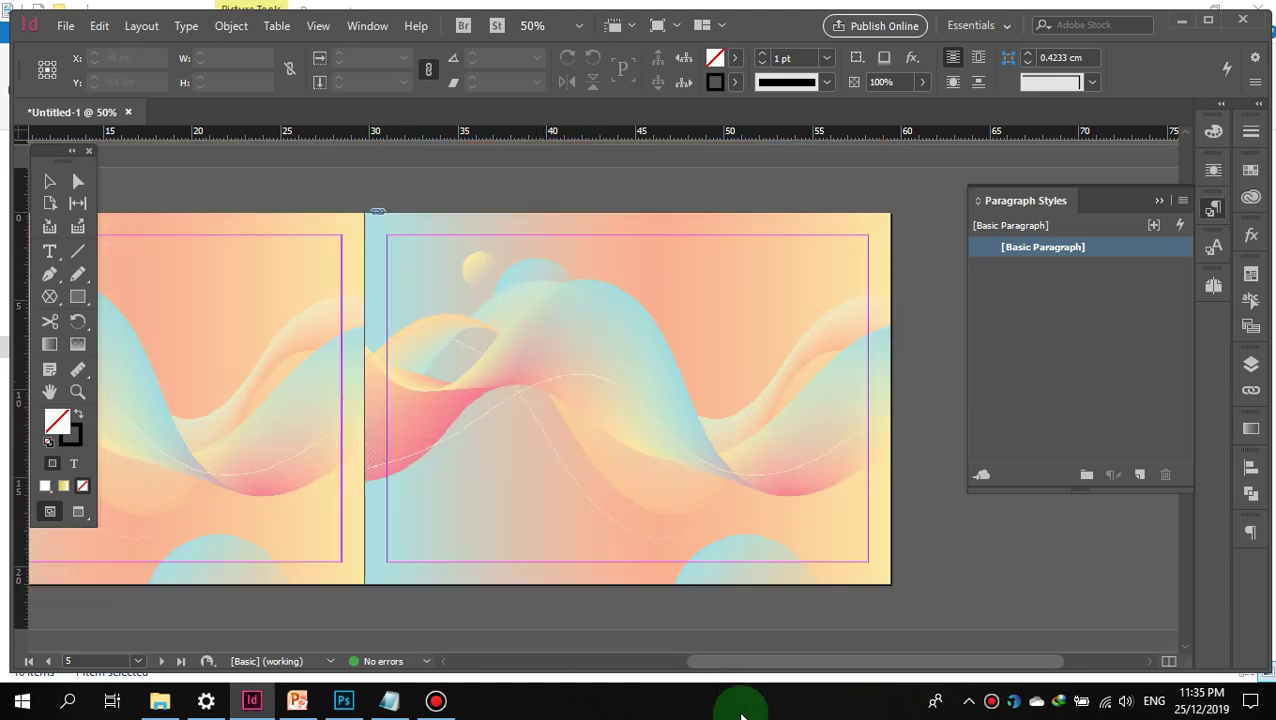
pyautogui.scroll(3, 690, 555)
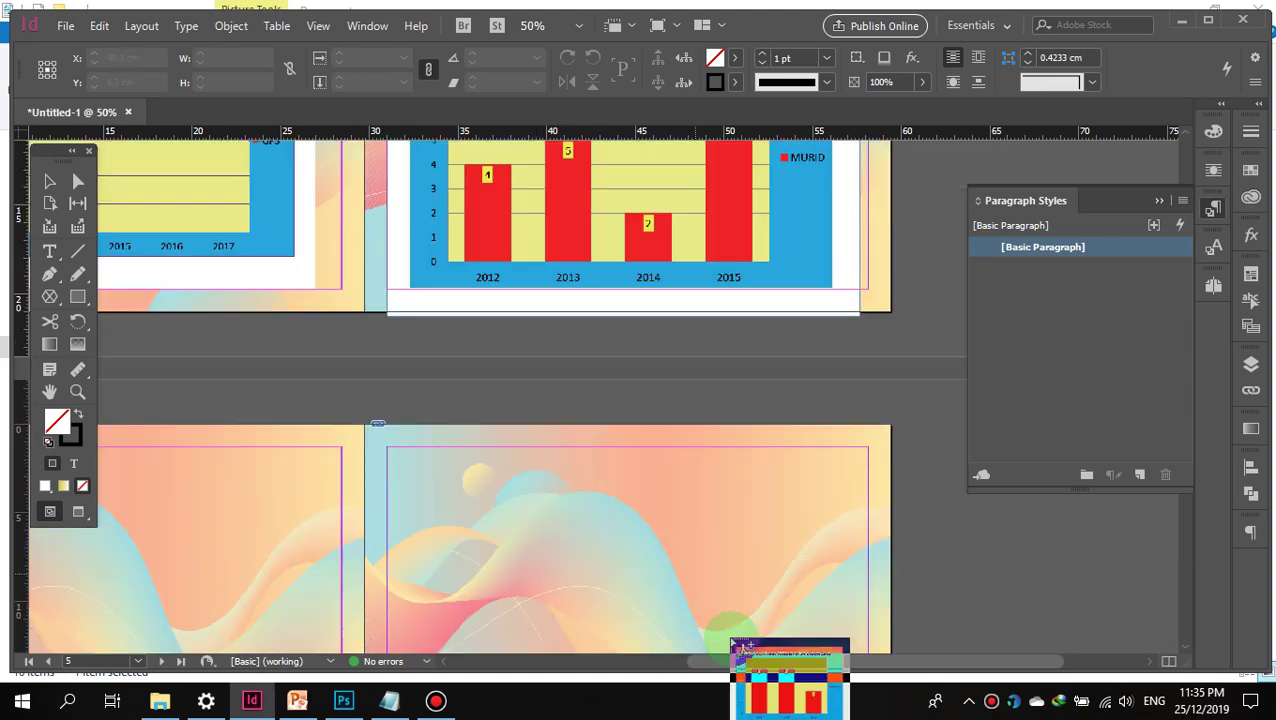
pyautogui.moveTo(731, 662); pyautogui.dragTo(604, 661)
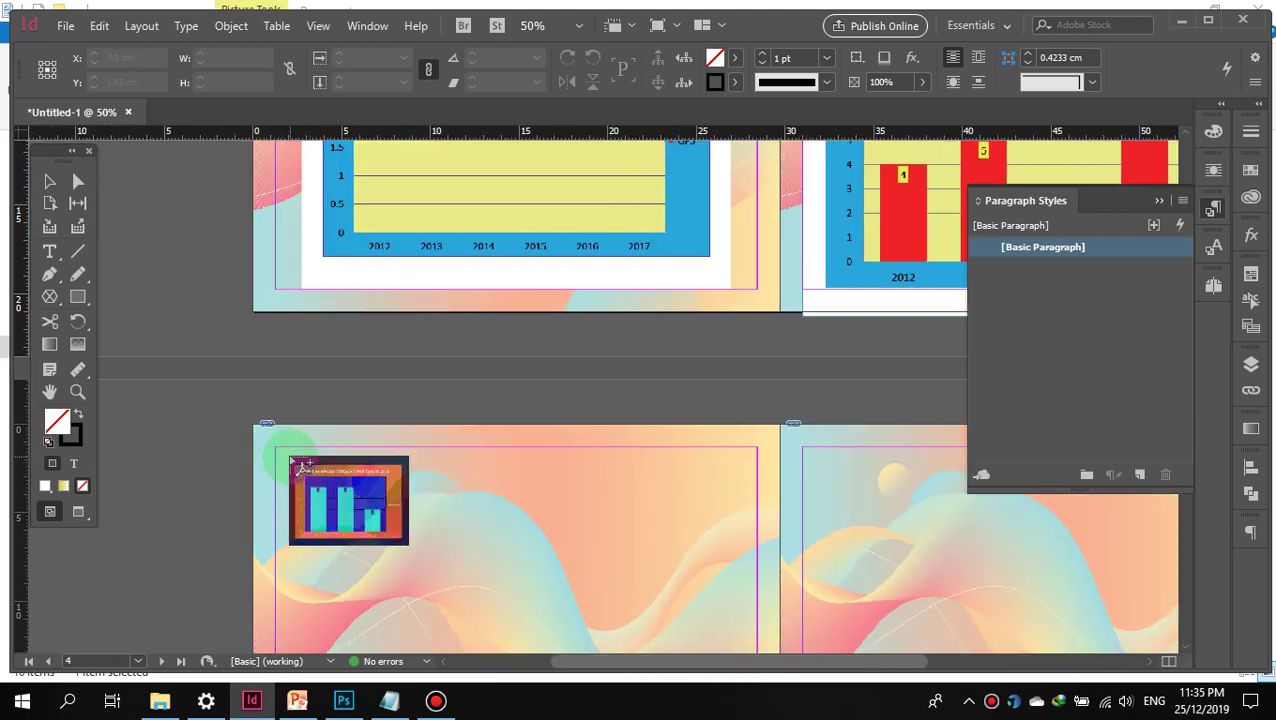
pyautogui.hotkey('ctrl', '-')
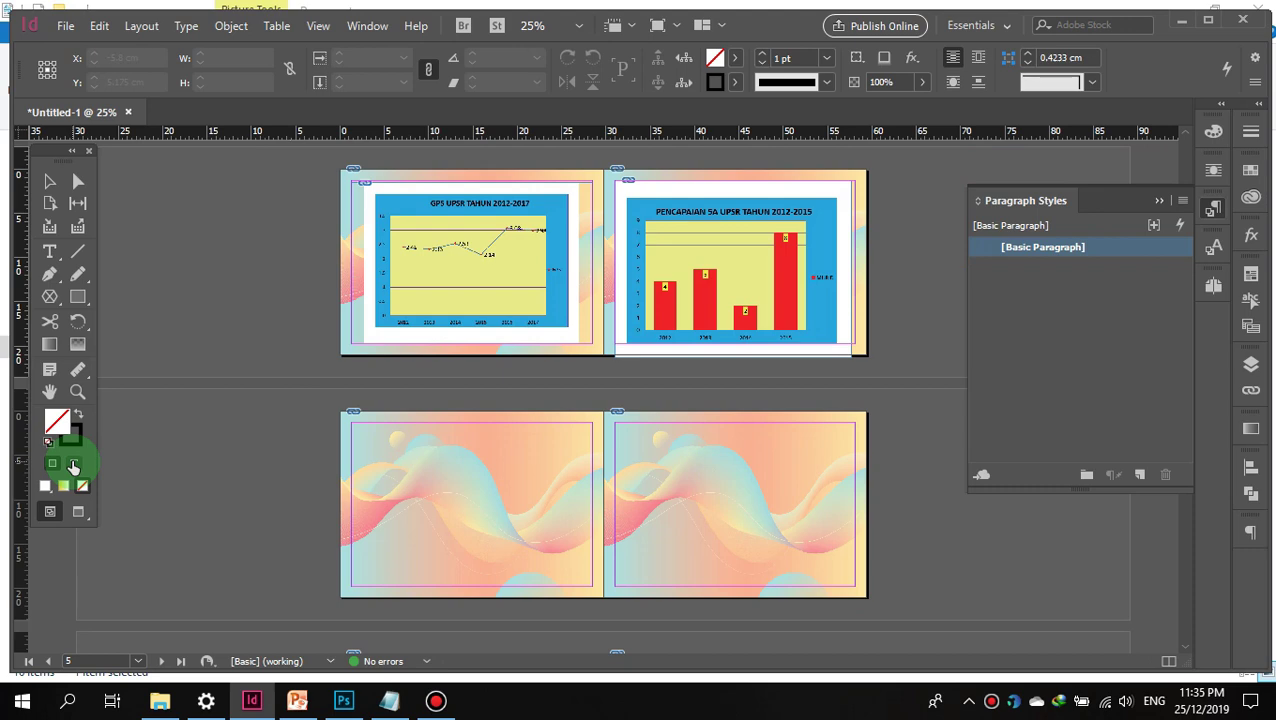
pyautogui.moveTo(352, 423); pyautogui.dragTo(589, 596)
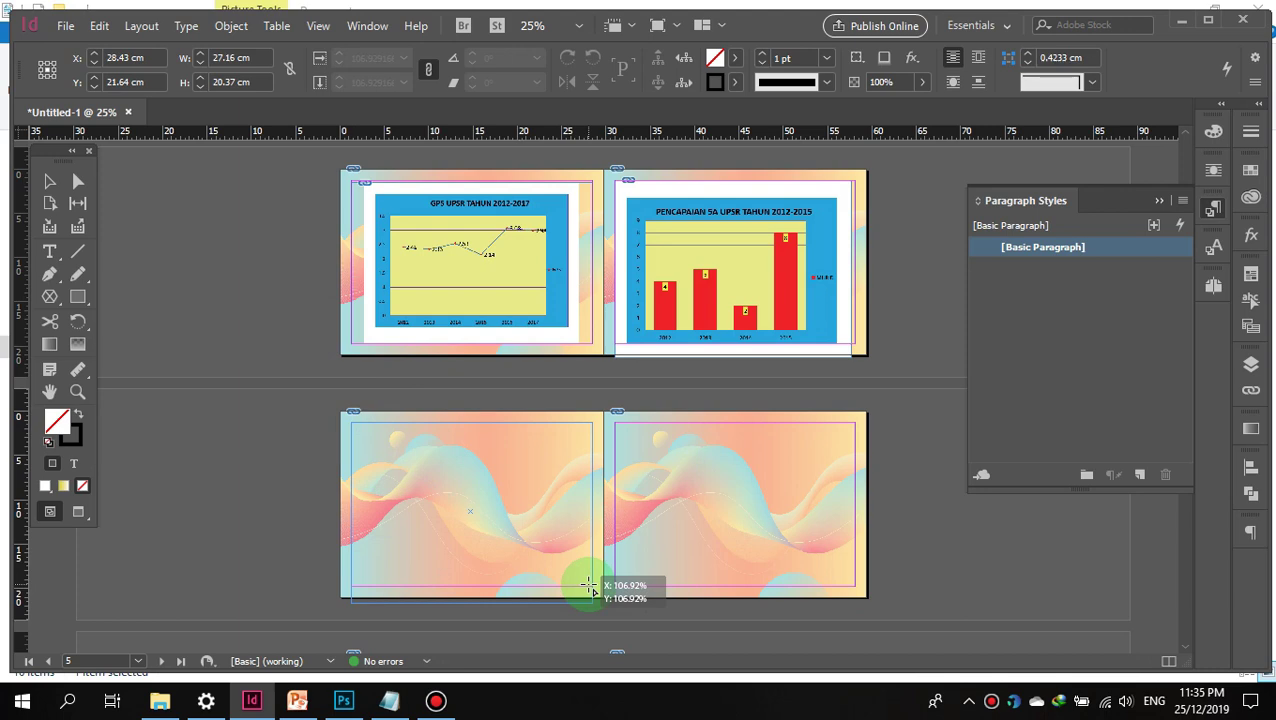
pyautogui.moveTo(589, 589); pyautogui.dragTo(590, 590)
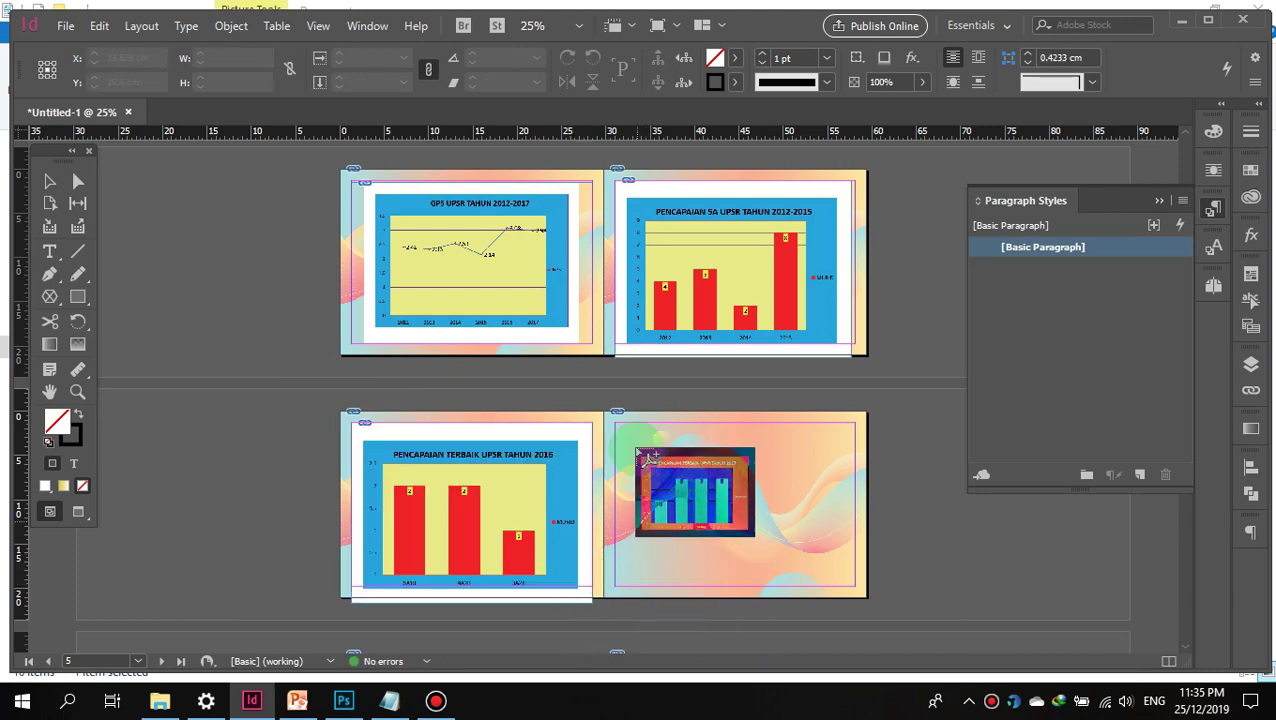
pyautogui.moveTo(616, 423); pyautogui.dragTo(858, 585)
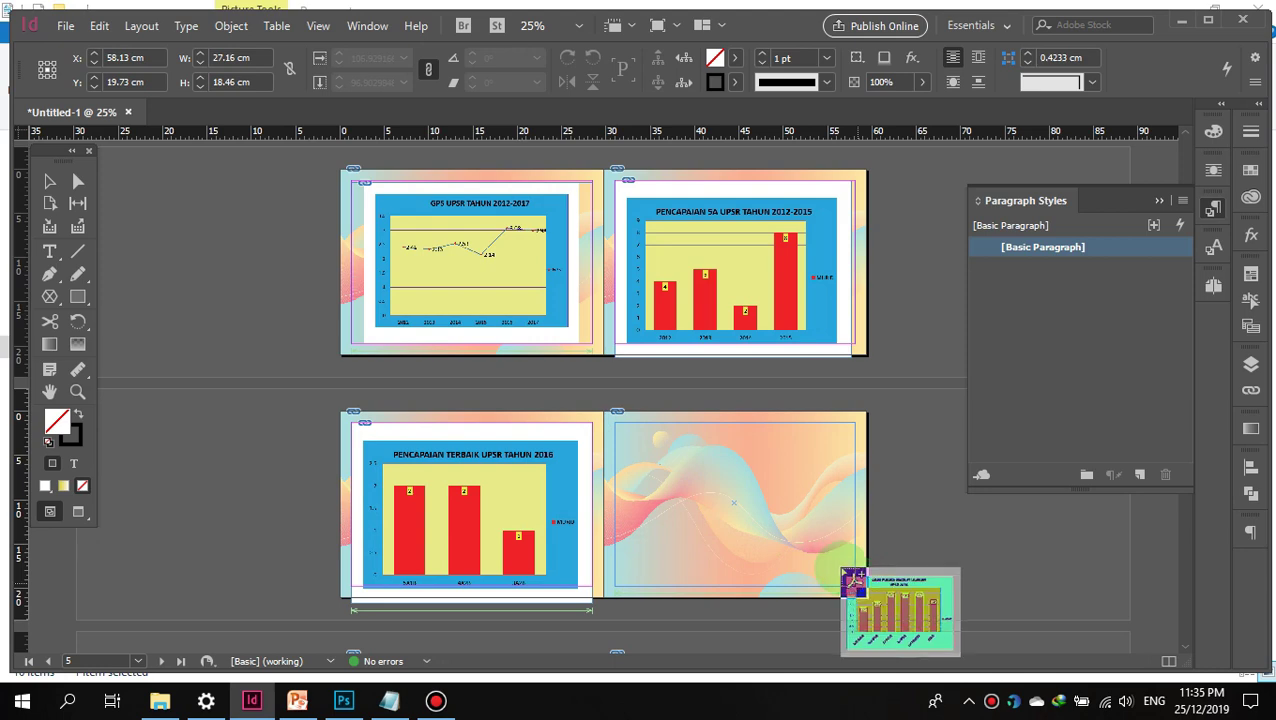
# Step: Place the GRED PURATA UPSR 2016 and 2017 charts on the following spread
pyautogui.scroll(-3, 750, 514)
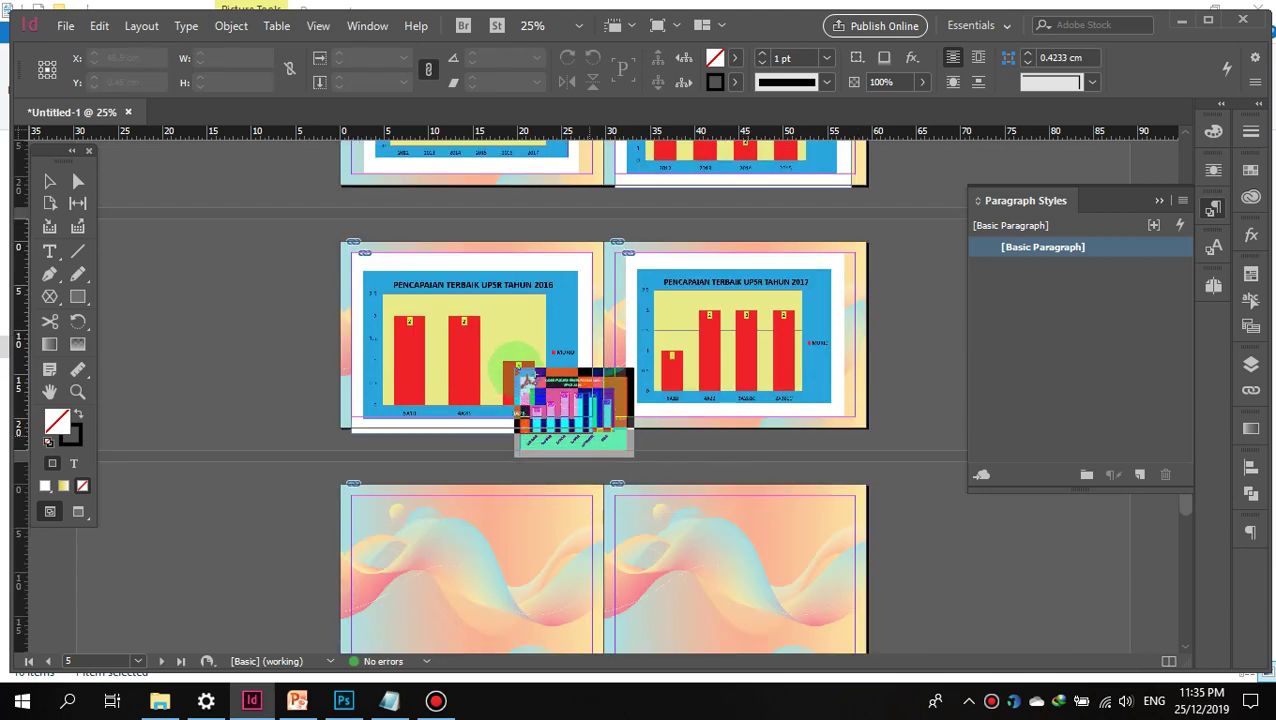
pyautogui.scroll(-2, 518, 456)
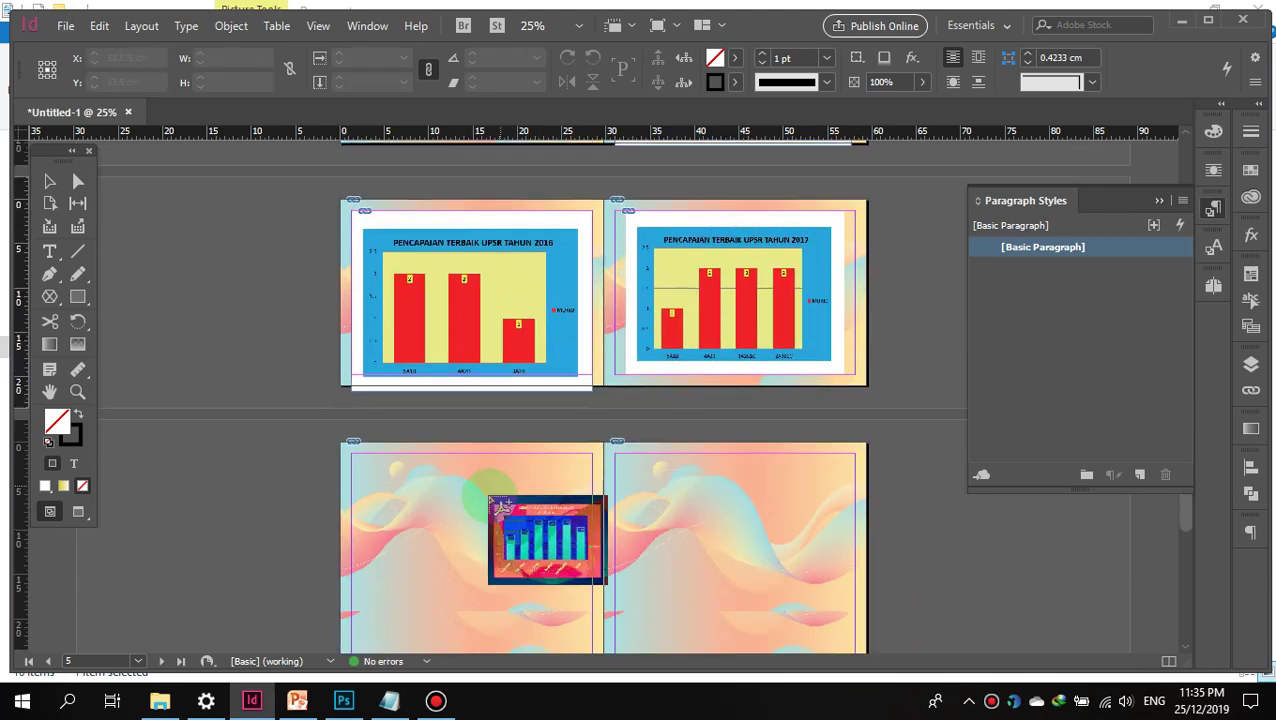
pyautogui.moveTo(351, 411); pyautogui.dragTo(592, 576)
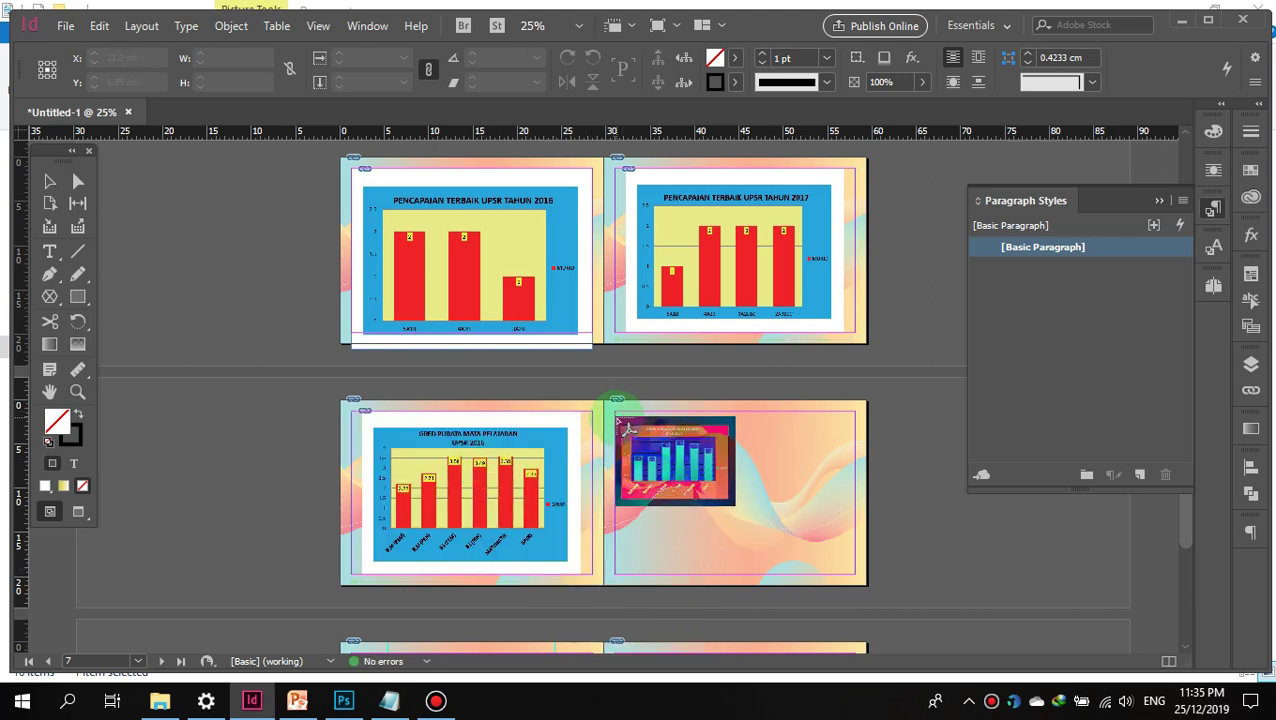
pyautogui.moveTo(615, 415); pyautogui.dragTo(651, 510)
pyautogui.moveTo(787, 552); pyautogui.dragTo(857, 570)
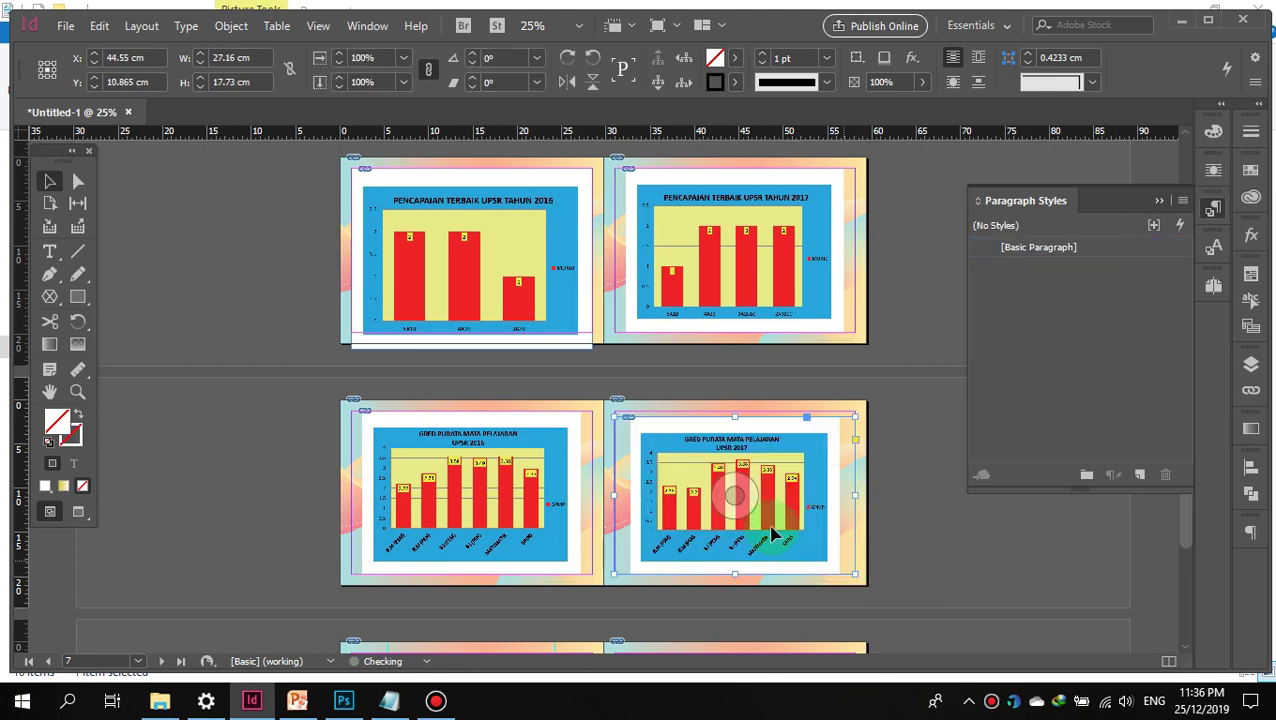
pyautogui.scroll(-3, 649, 456)
pyautogui.scroll(10, 649, 460)
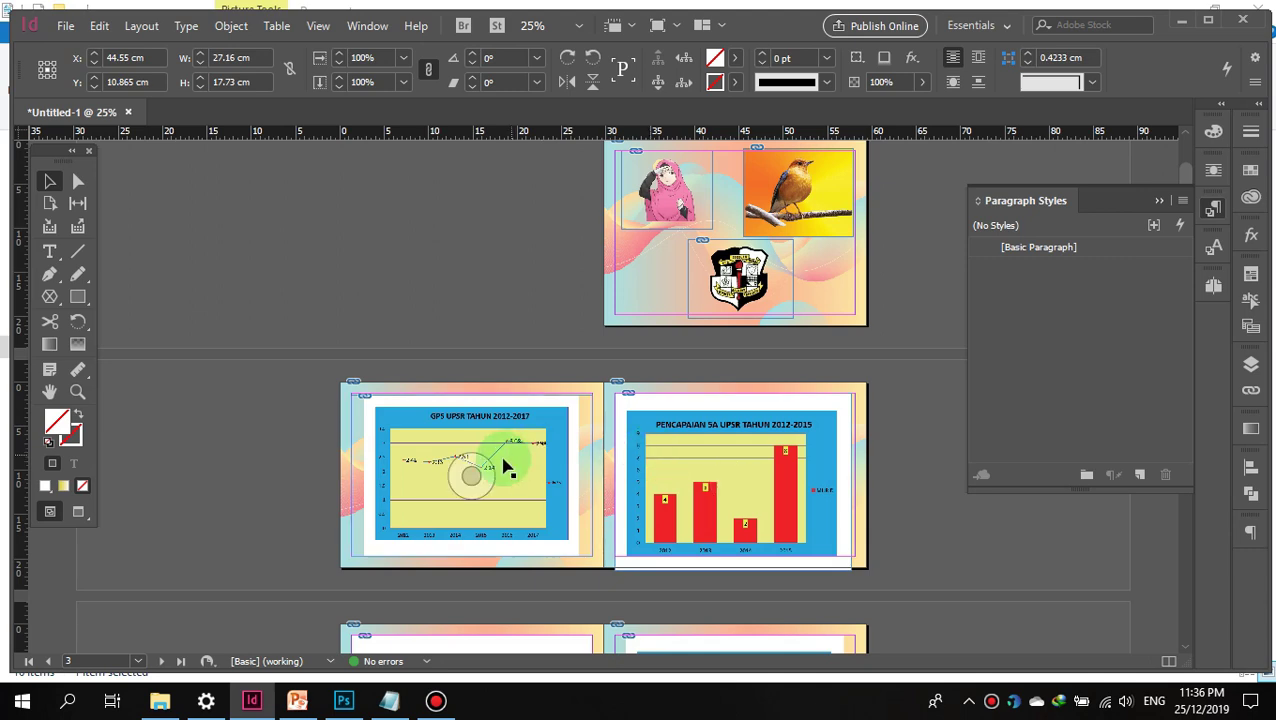
# Step: Fit the 2012–2017 and 2012–2015 charts to their frames
pyautogui.click(466, 466)
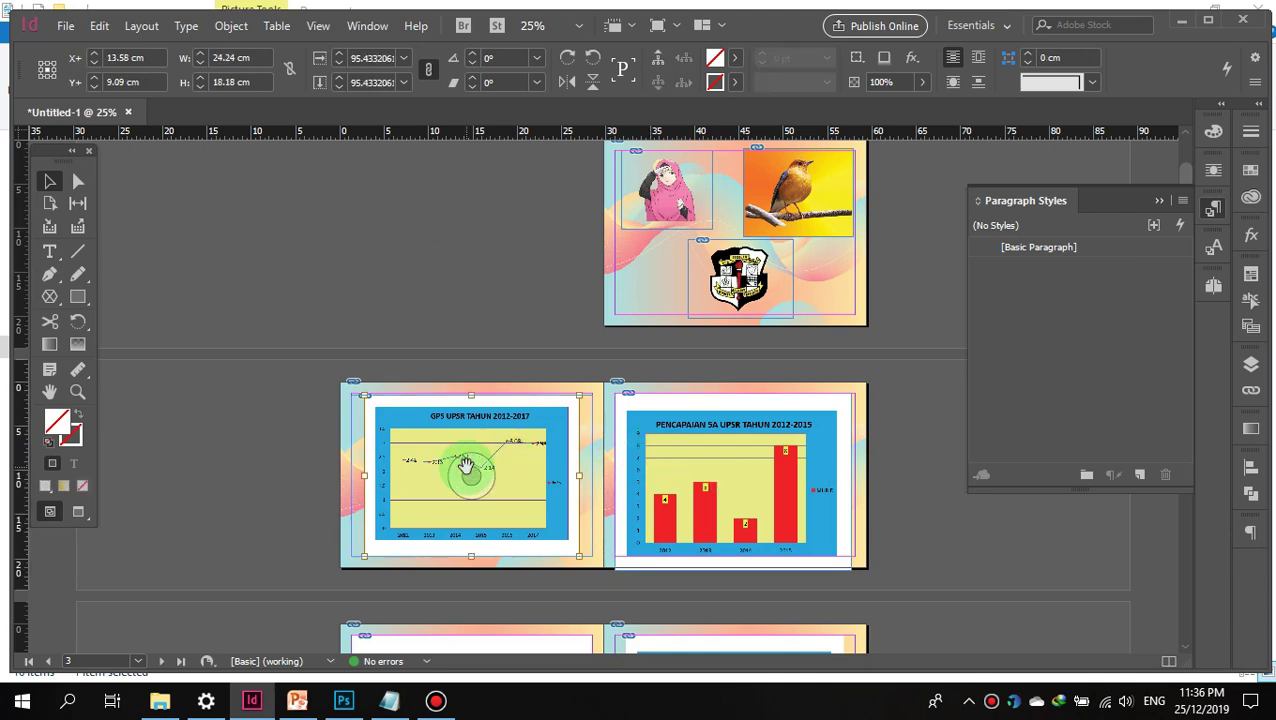
pyautogui.rightClick(466, 466)
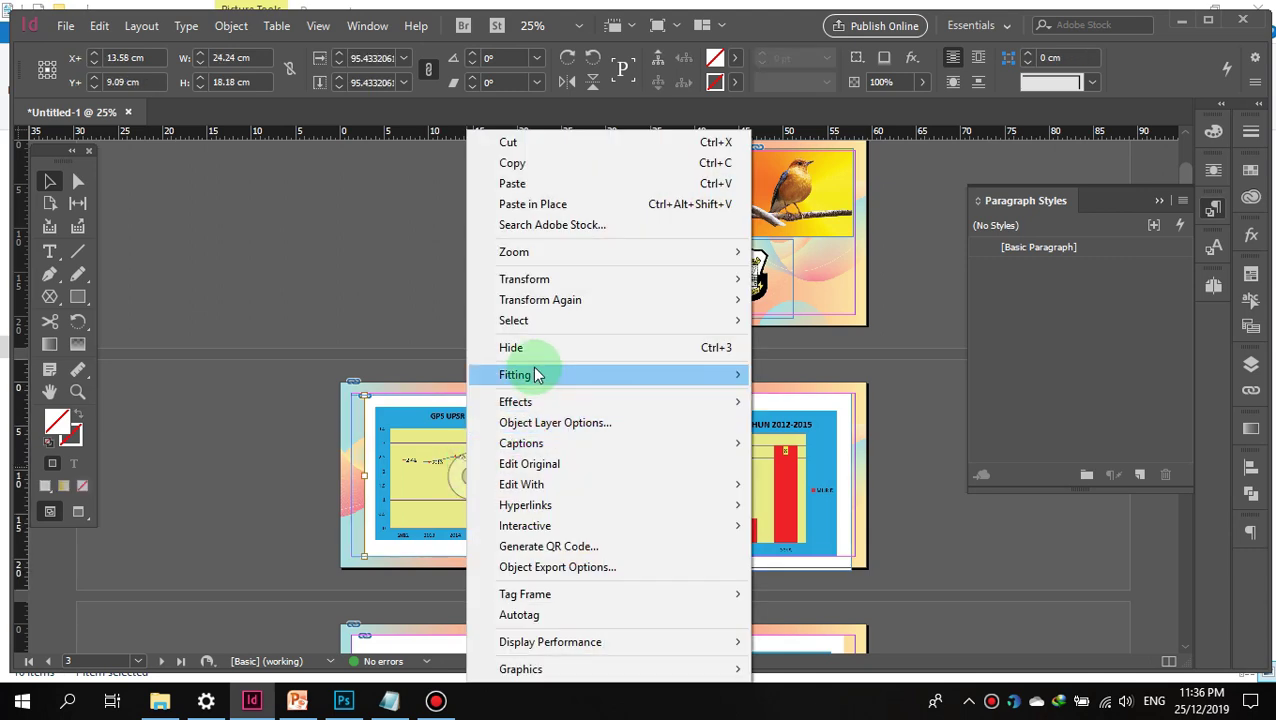
pyautogui.moveTo(630, 380)
pyautogui.click(855, 443)
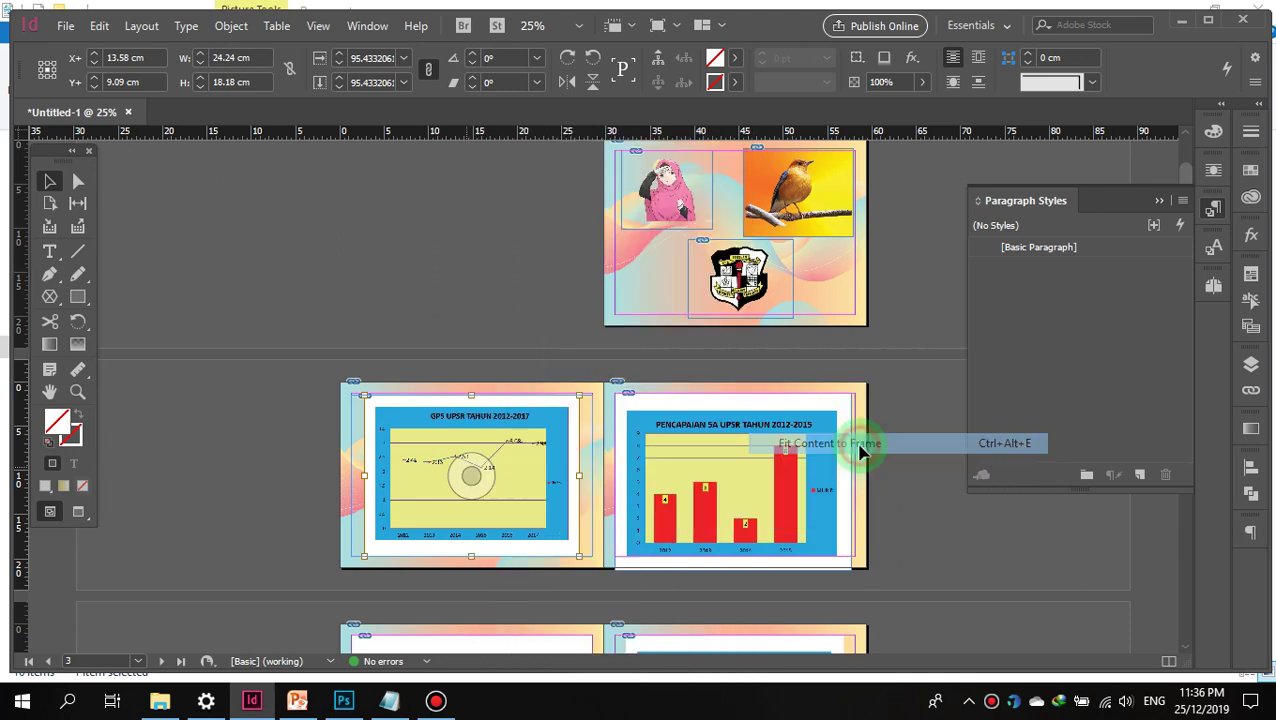
pyautogui.rightClick(738, 488)
pyautogui.moveTo(820, 377)
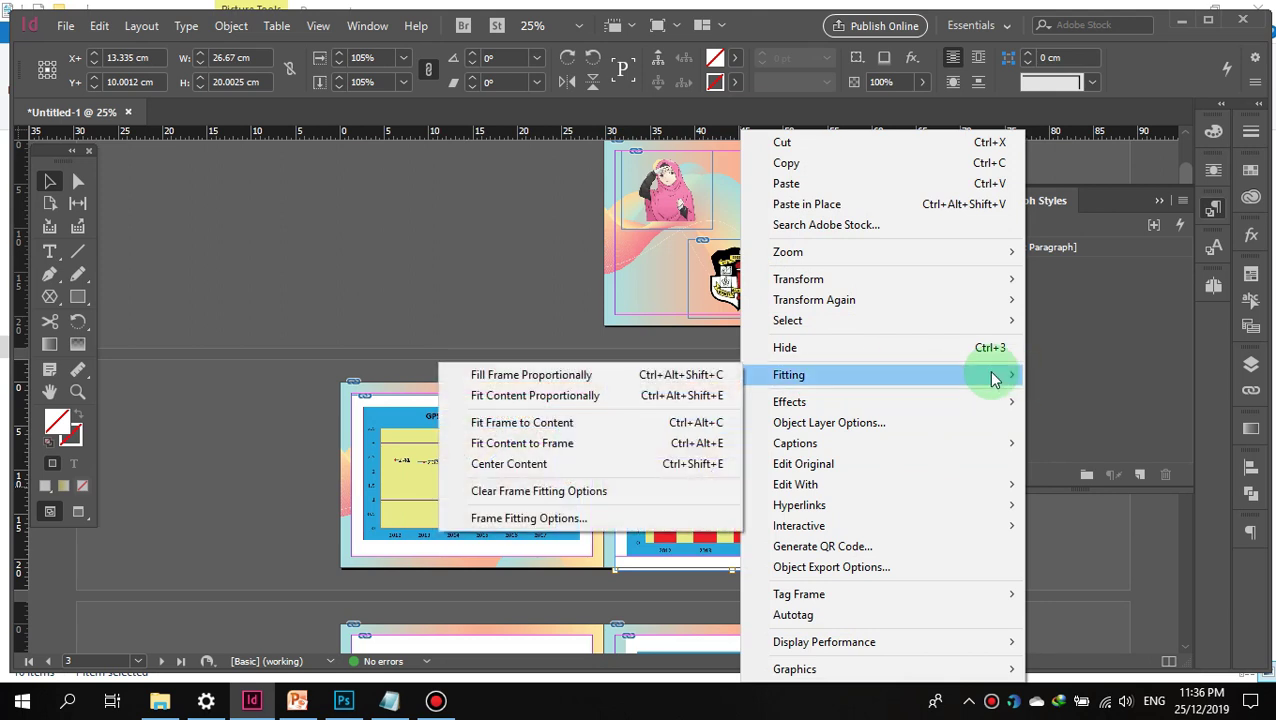
pyautogui.click(587, 444)
# Step: Widen the 2012–2015 chart frame to 27.16 cm and refit the chart to it
pyautogui.click(824, 596)
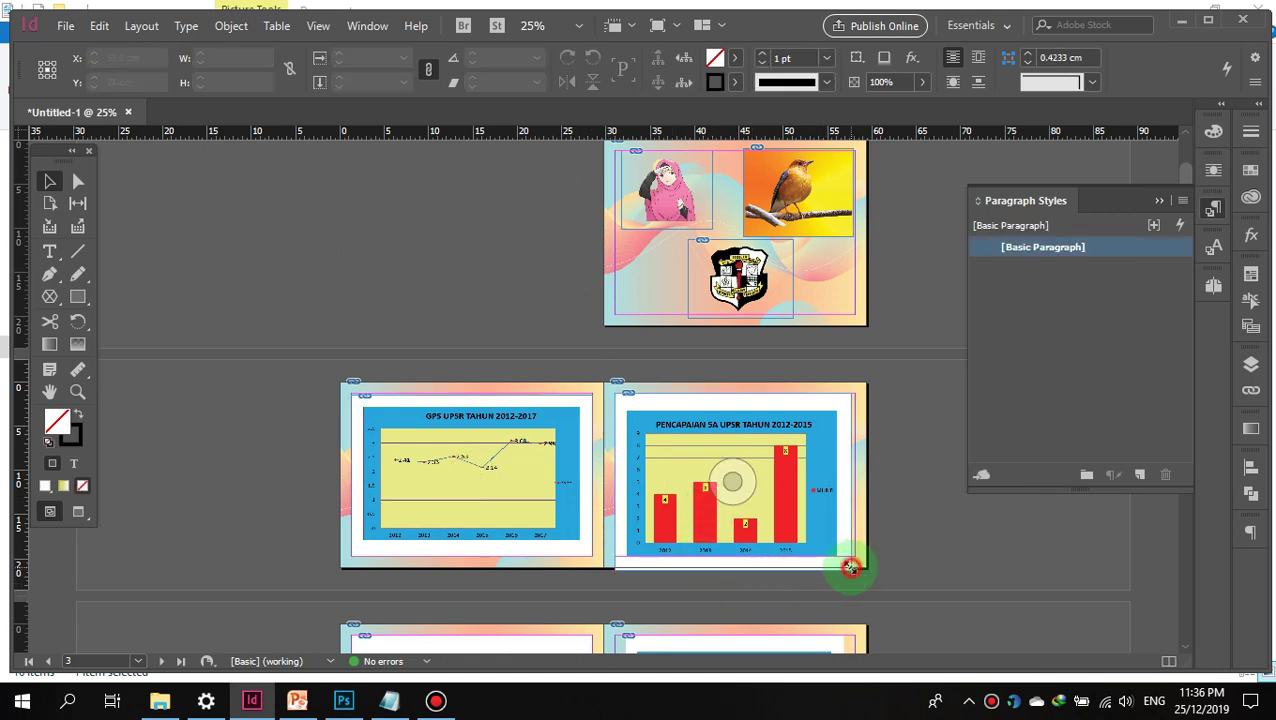
pyautogui.click(847, 569)
pyautogui.moveTo(733, 571); pyautogui.dragTo(733, 557)
pyautogui.moveTo(850, 474); pyautogui.dragTo(853, 476)
pyautogui.click(733, 465)
pyautogui.rightClick(739, 482)
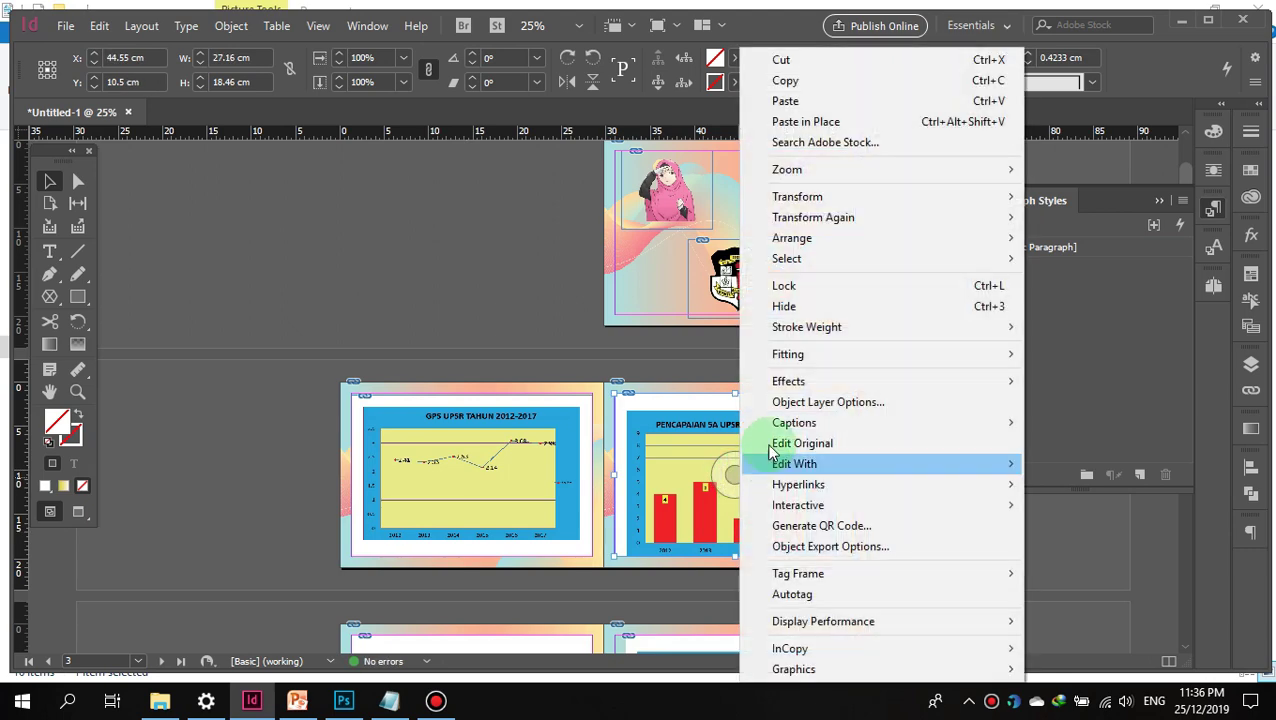
pyautogui.moveTo(745, 354)
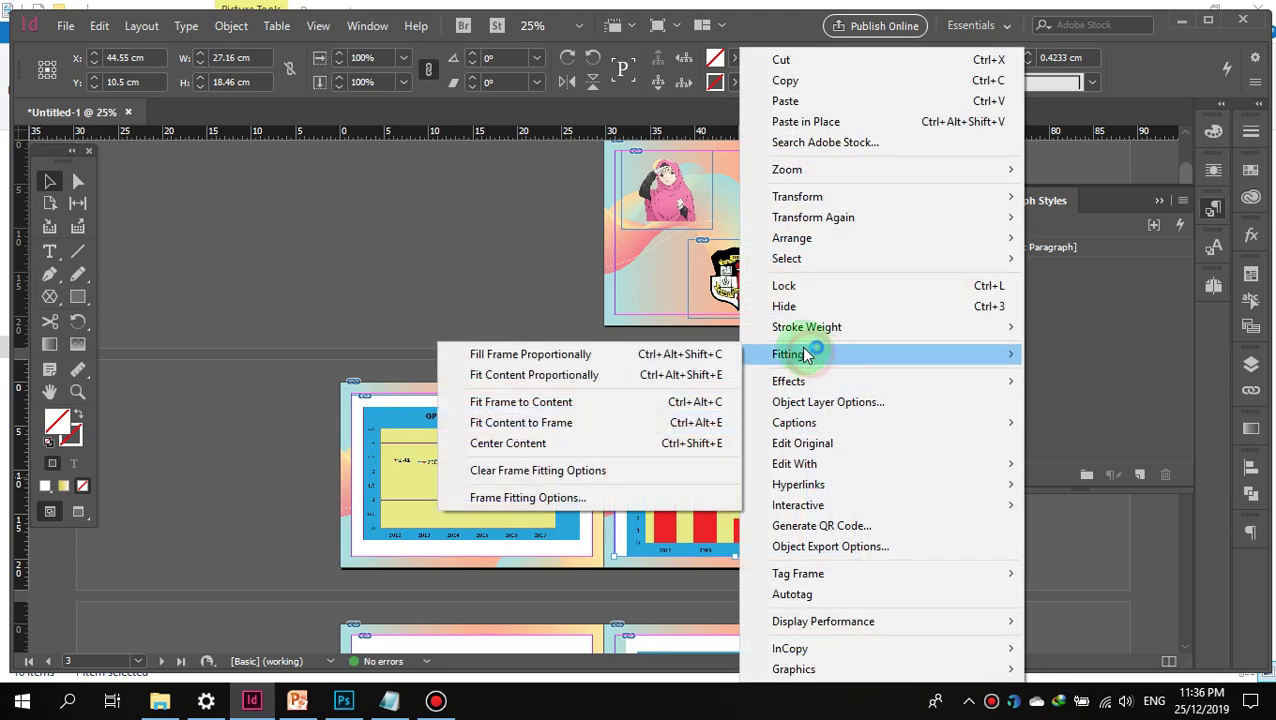
pyautogui.click(576, 423)
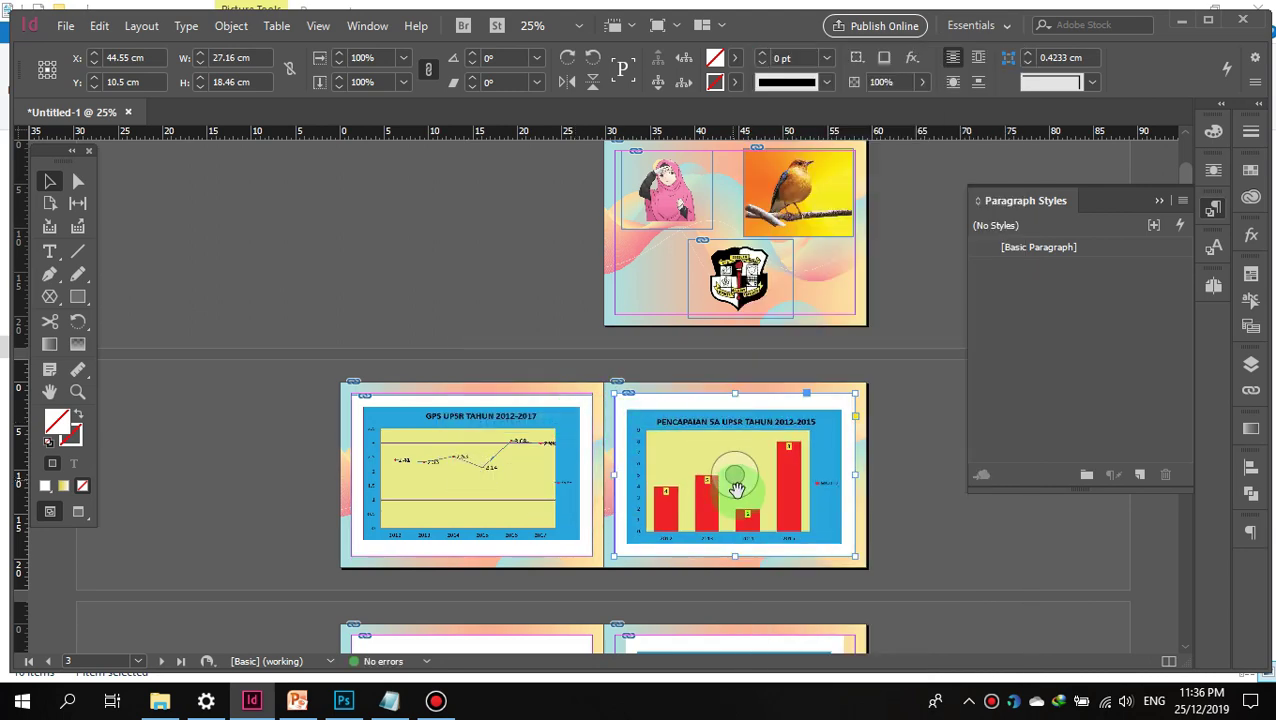
# Step: Fit the 2016 chart, shorten its frame to 18.46 cm height, and refit it
pyautogui.scroll(-5, 727, 499)
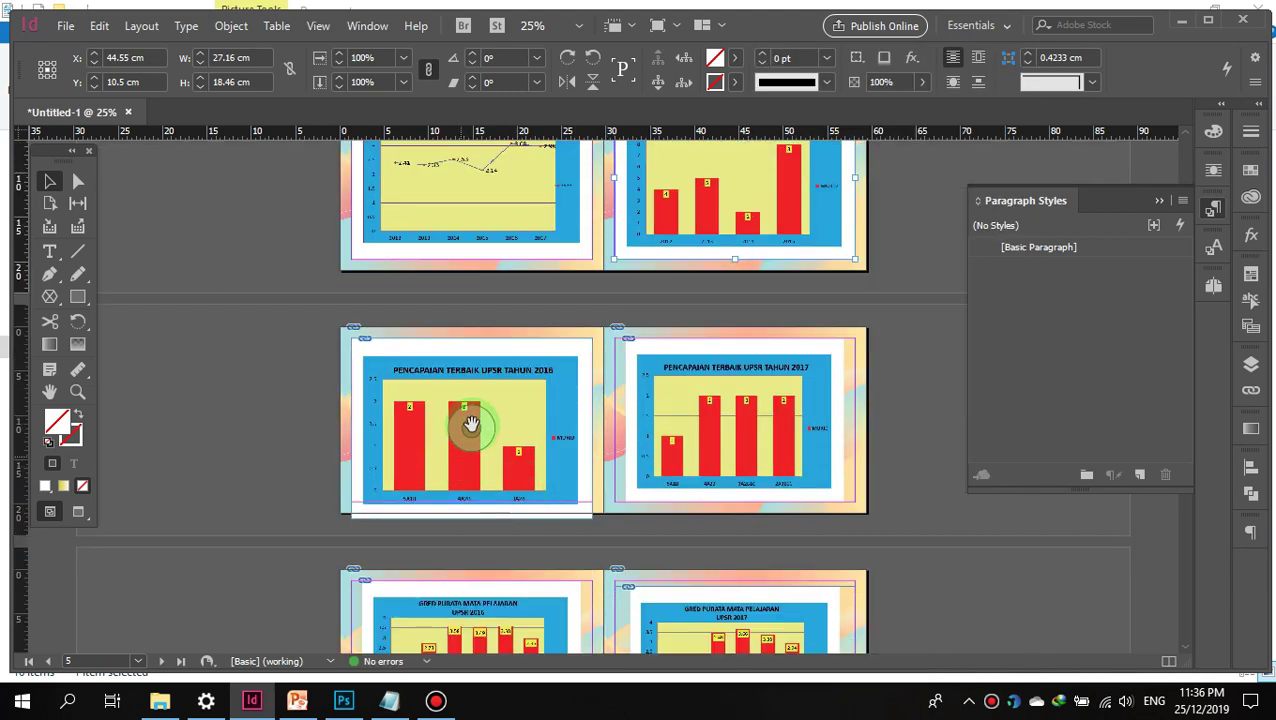
pyautogui.click(472, 421)
pyautogui.rightClick(470, 421)
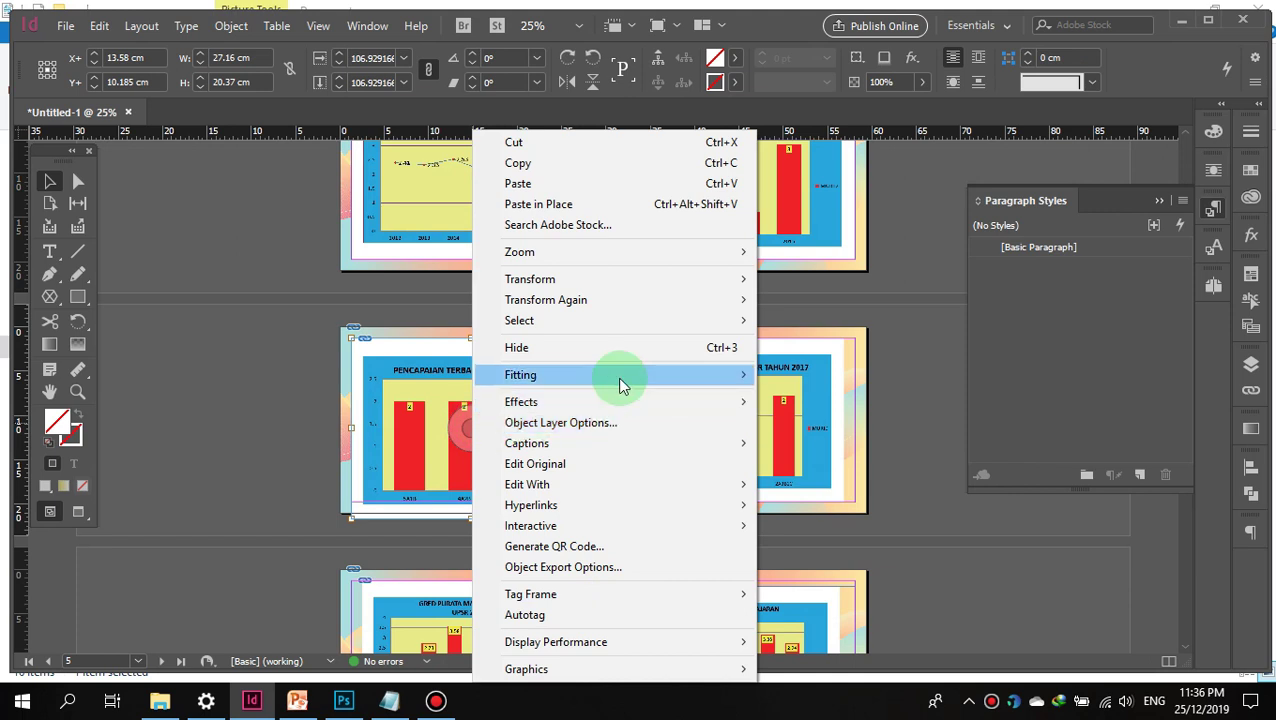
pyautogui.moveTo(620, 376)
pyautogui.click(873, 443)
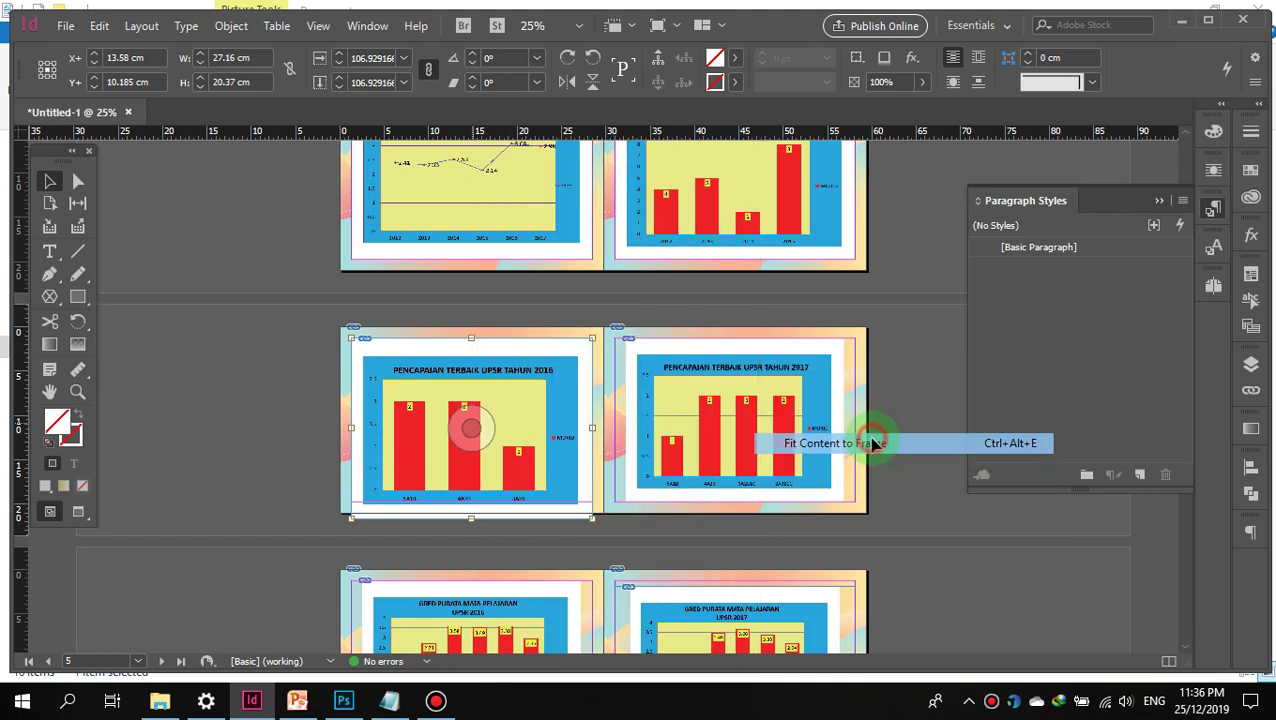
pyautogui.click(499, 524)
pyautogui.moveTo(471, 519); pyautogui.dragTo(474, 502)
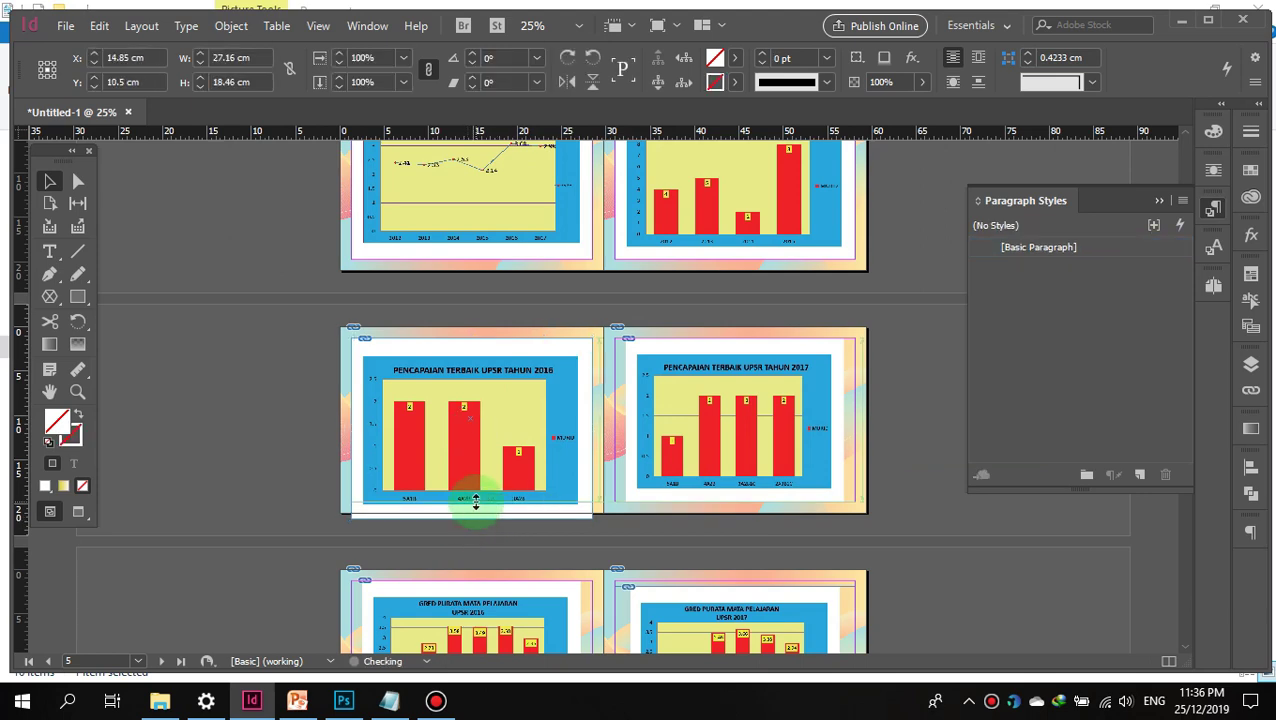
pyautogui.rightClick(478, 425)
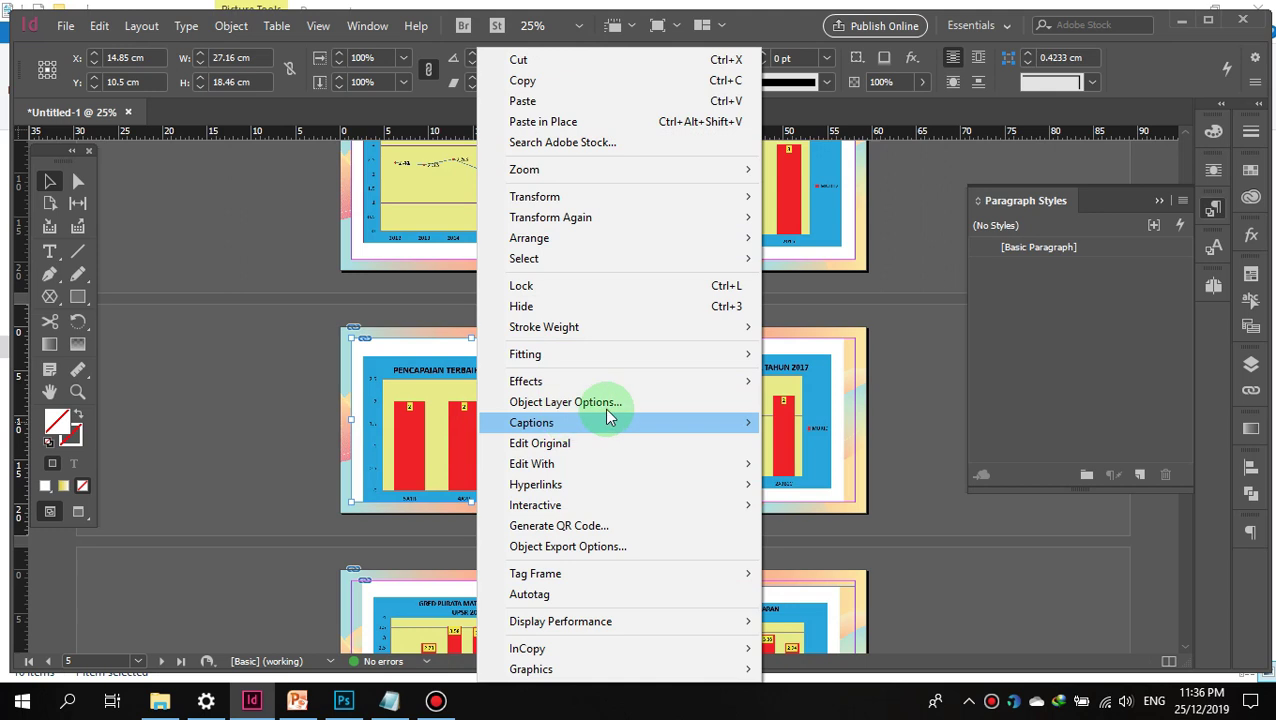
pyautogui.moveTo(680, 356)
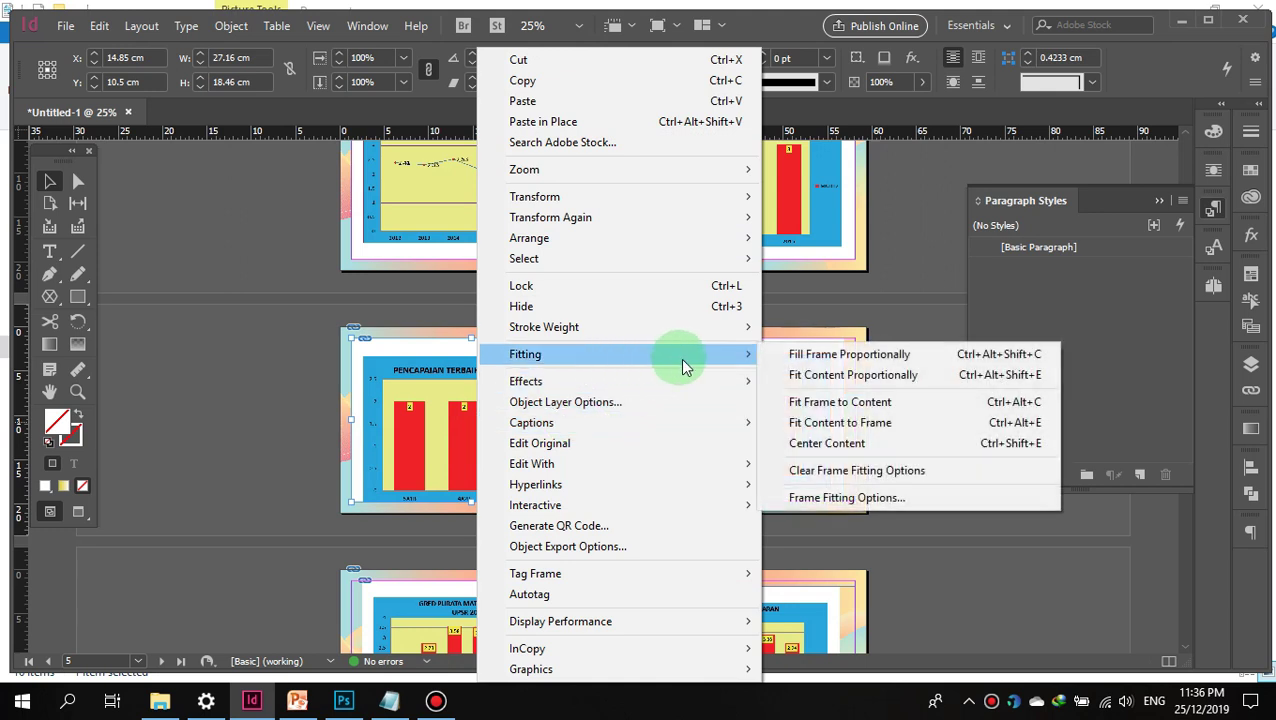
pyautogui.click(826, 422)
pyautogui.click(916, 420)
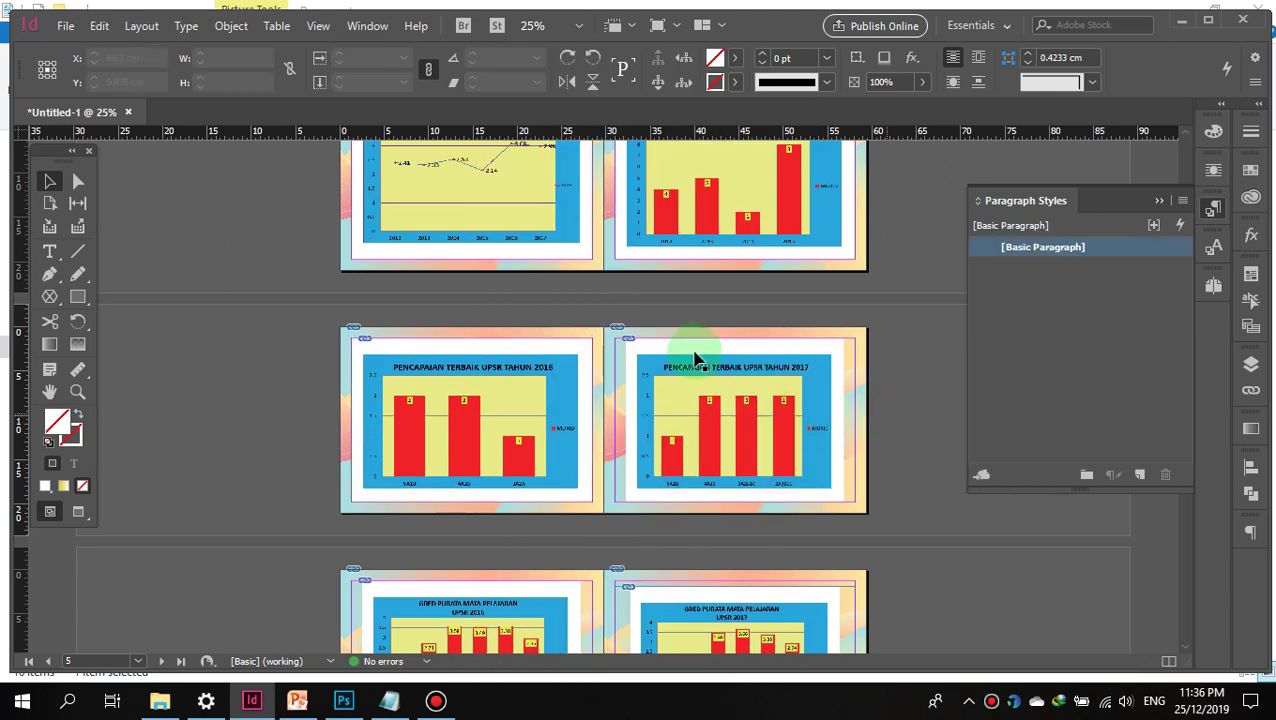
# Step: Delete all six placed UPSR chart frames, including the 2017 chart, leaving only the wave background
pyautogui.scroll(3, 692, 356)
pyautogui.scroll(-3, 690, 400)
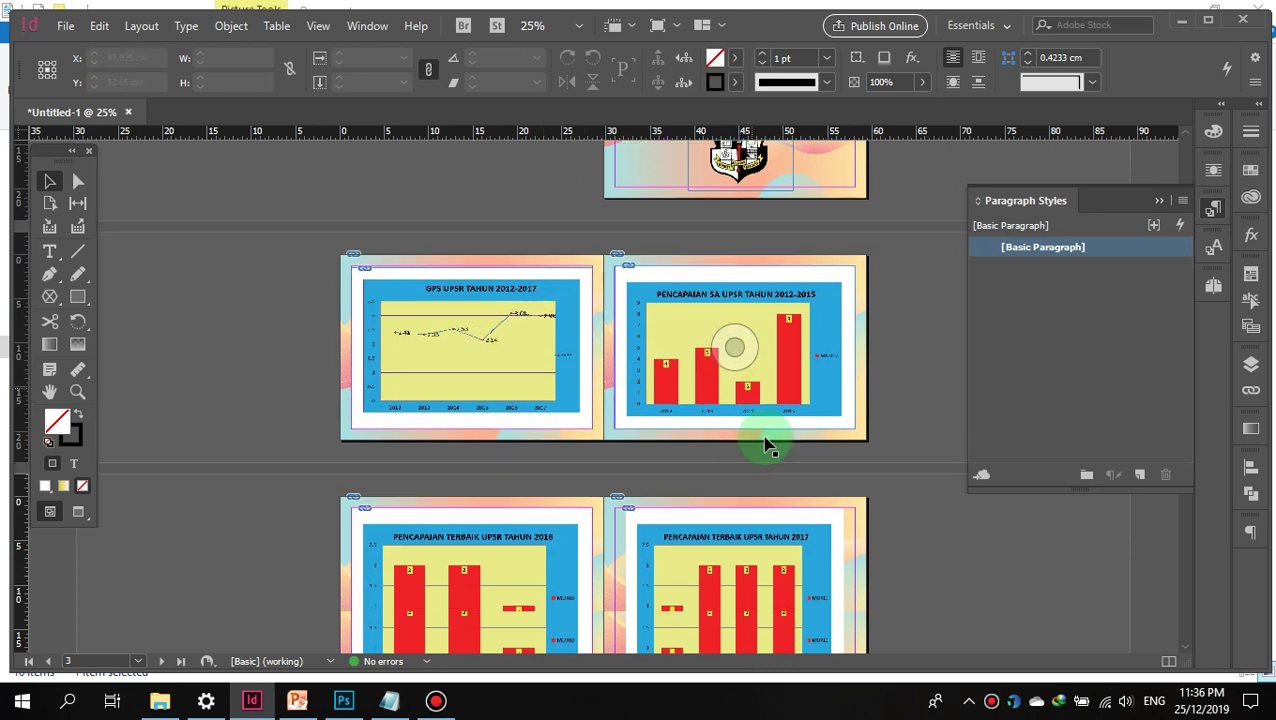
pyautogui.scroll(-1, 487, 472)
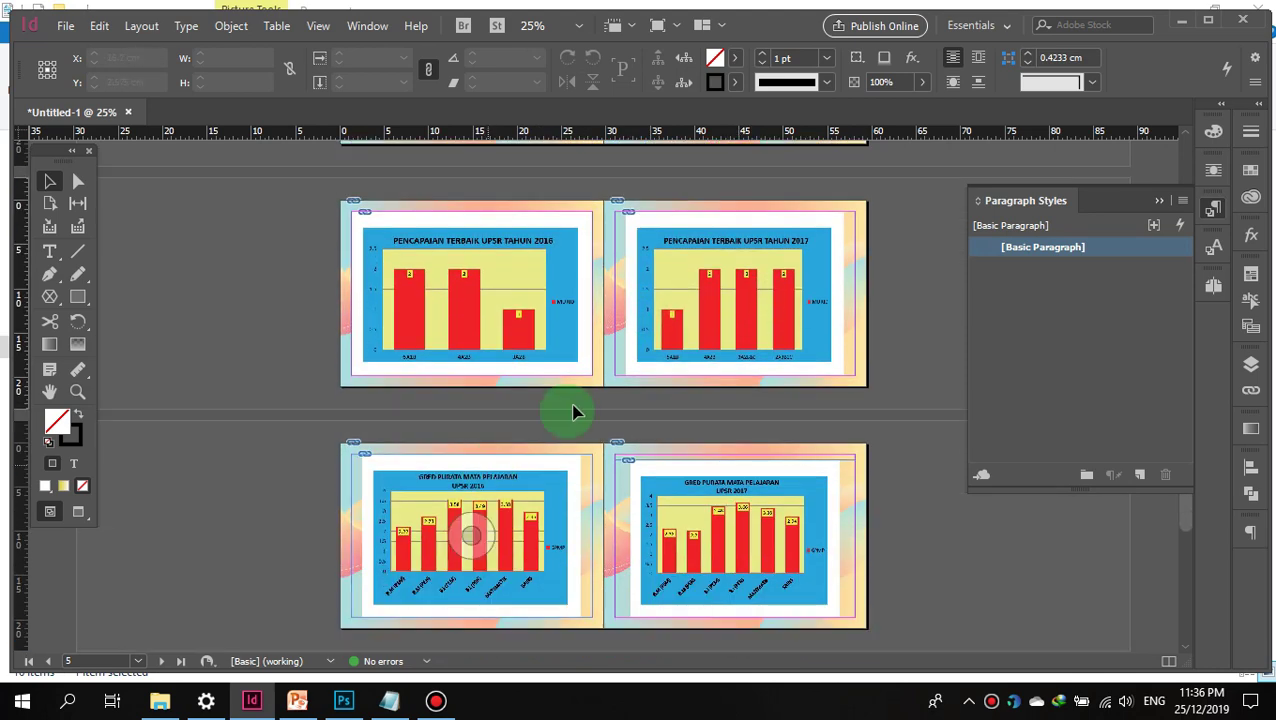
pyautogui.click(662, 328)
pyautogui.press('Delete')
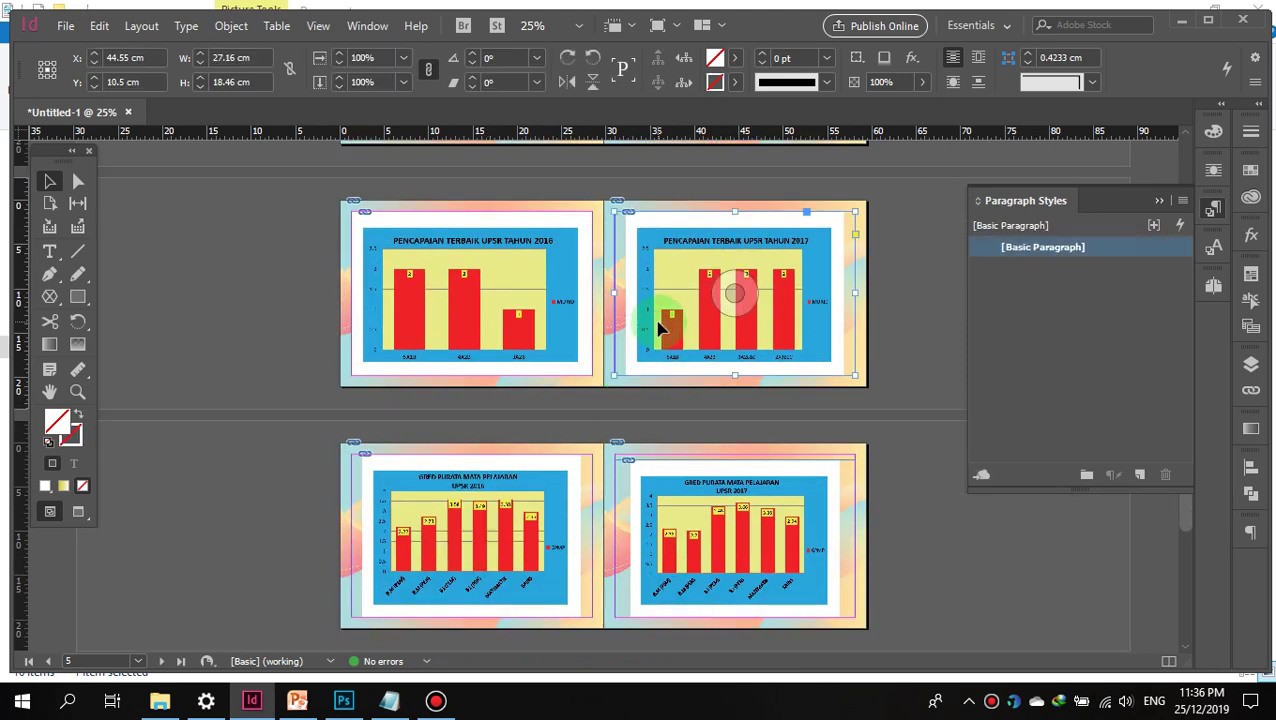
pyautogui.click(521, 470)
pyautogui.press('Delete')
pyautogui.click(655, 508)
pyautogui.press('Delete')
pyautogui.click(555, 340)
pyautogui.press('Delete')
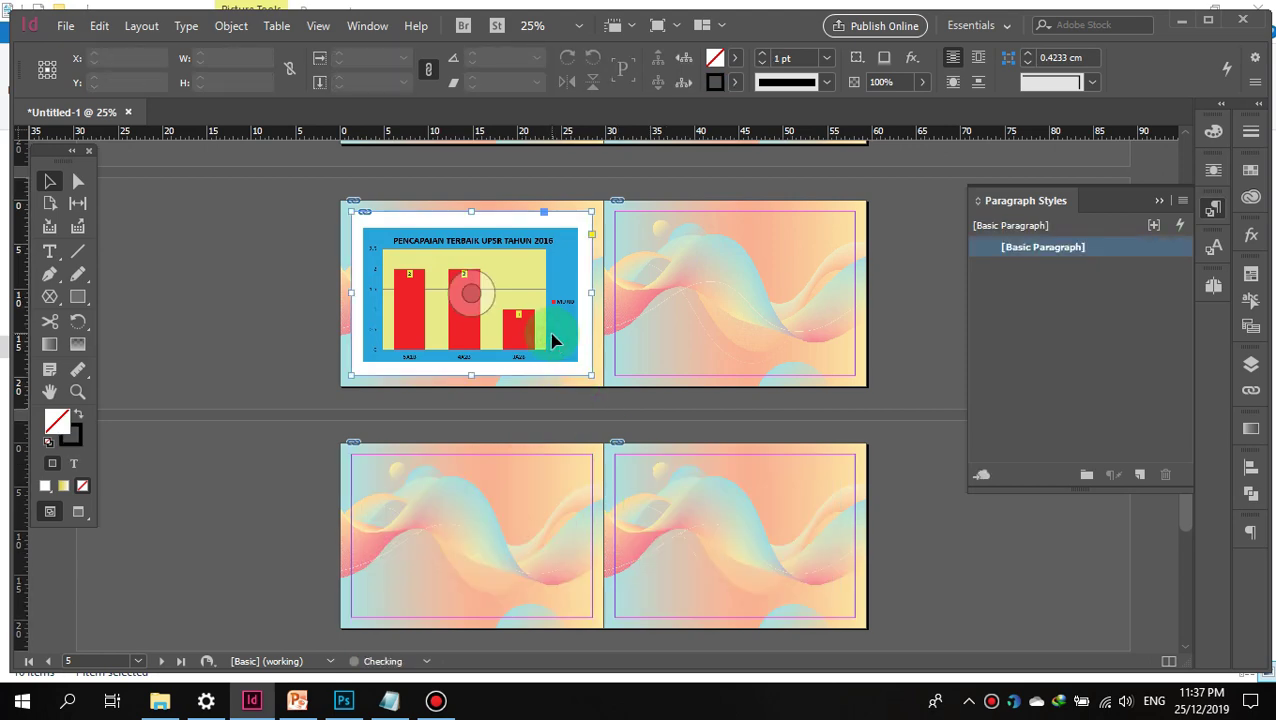
pyautogui.scroll(4, 550, 336)
pyautogui.press('Delete')
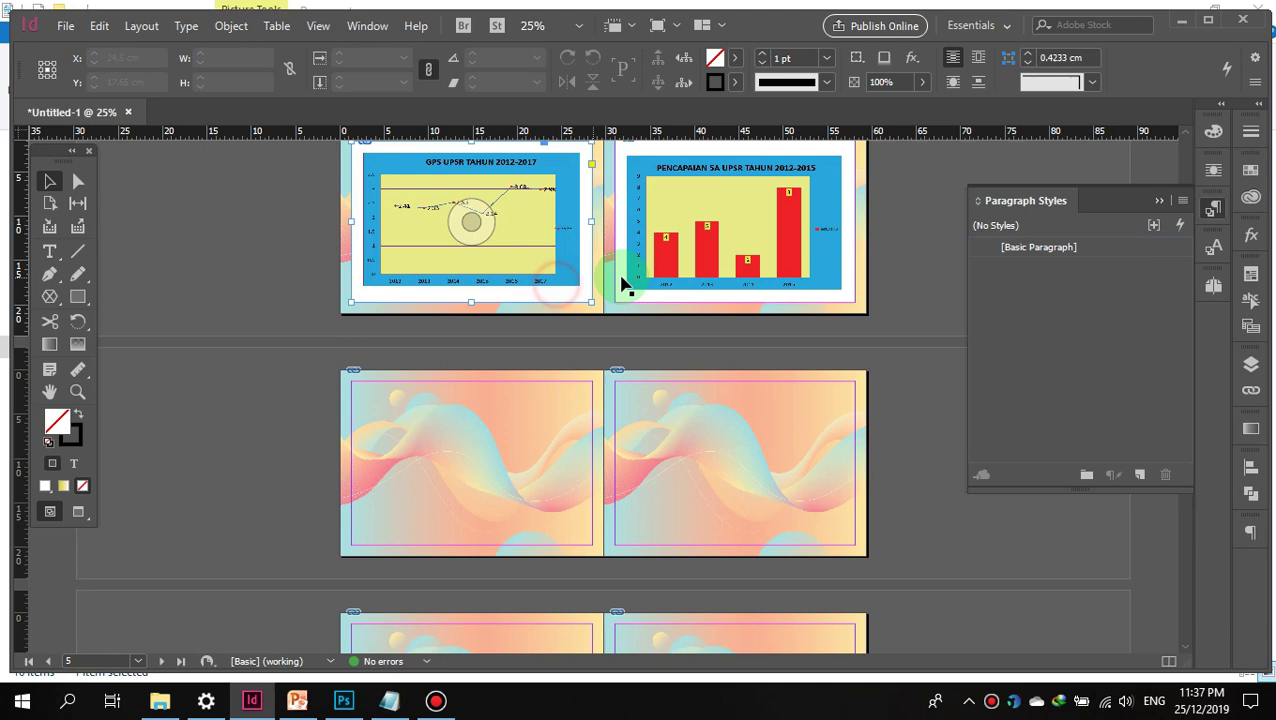
pyautogui.click(622, 283)
pyautogui.press('Delete')
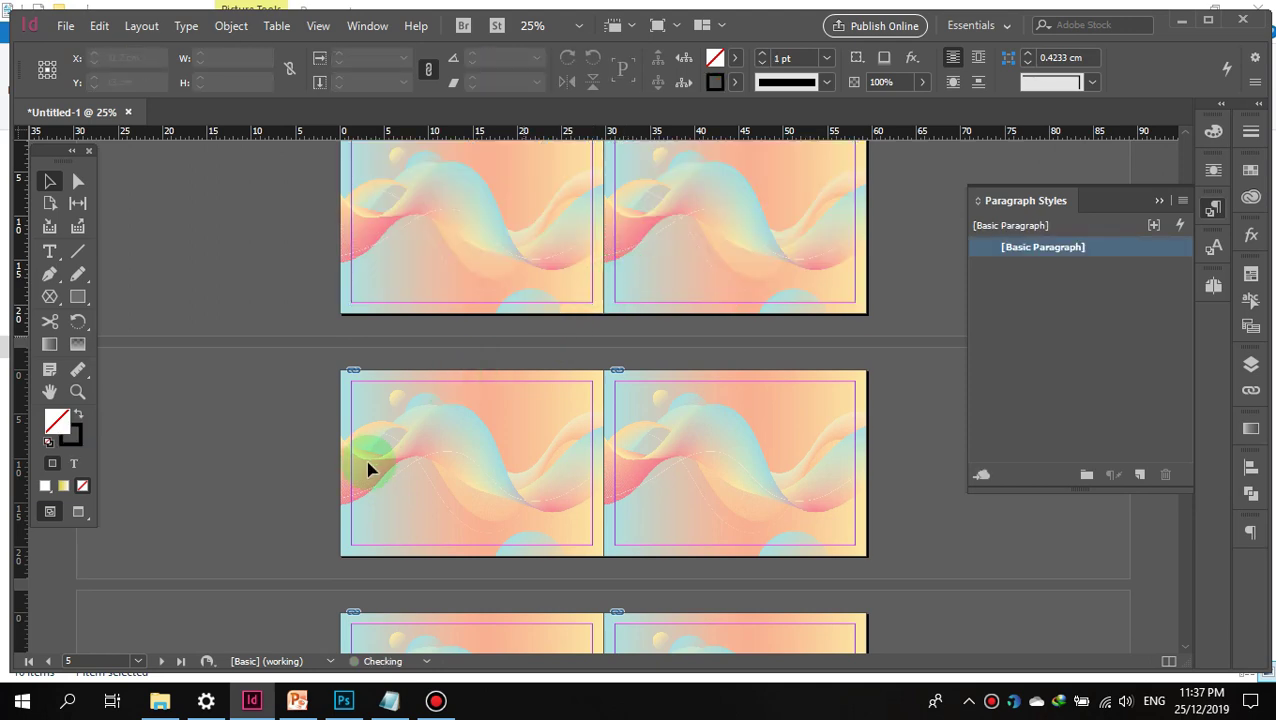
pyautogui.click(389, 701)
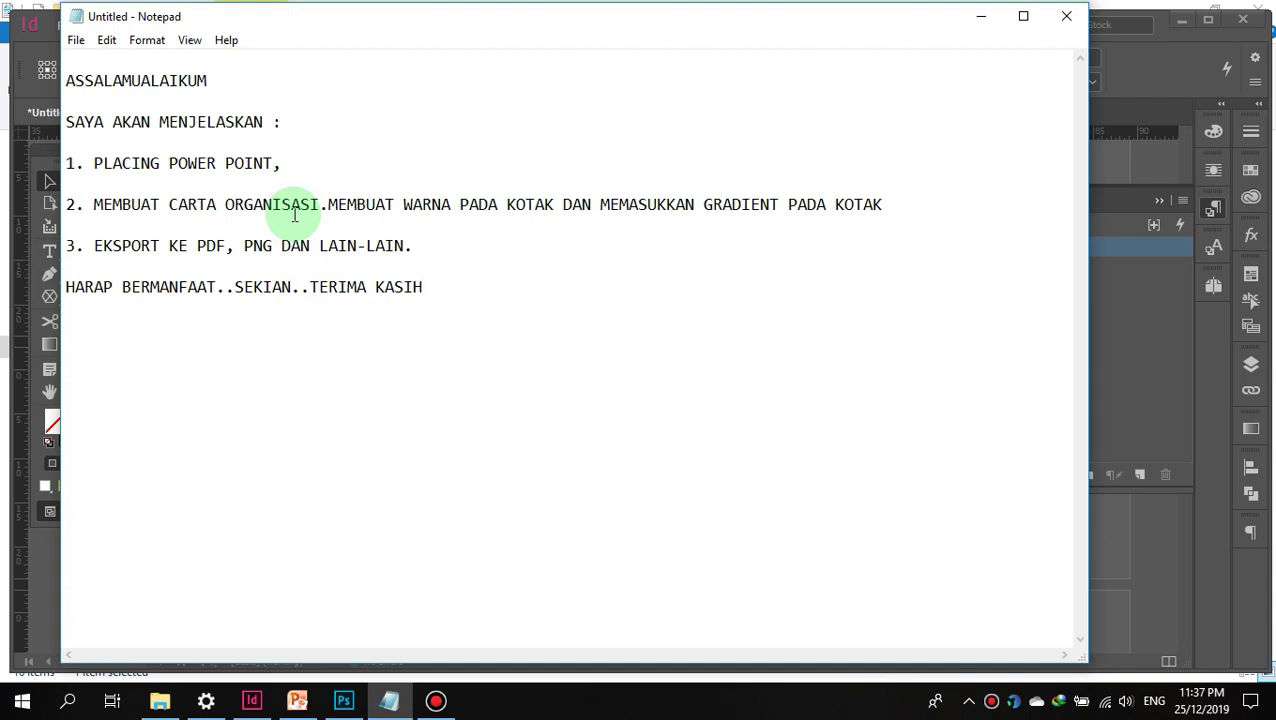
pyautogui.click(399, 607)
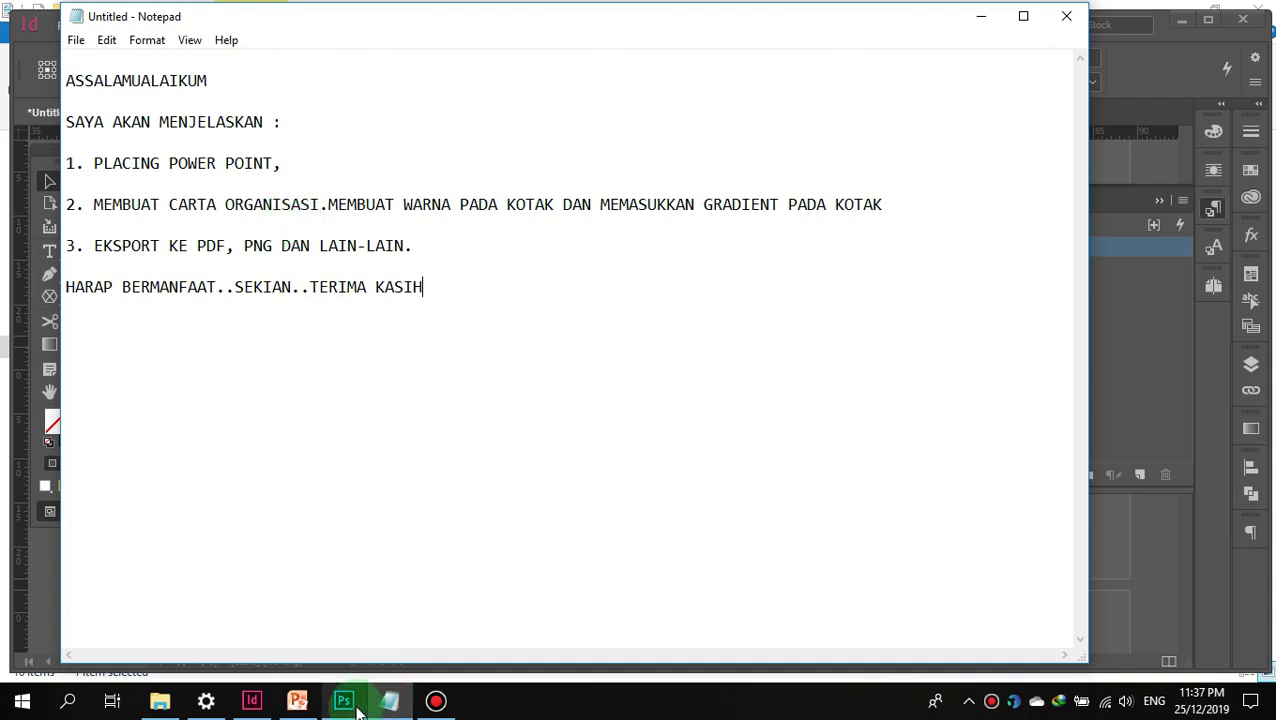
pyautogui.moveTo(351, 708)
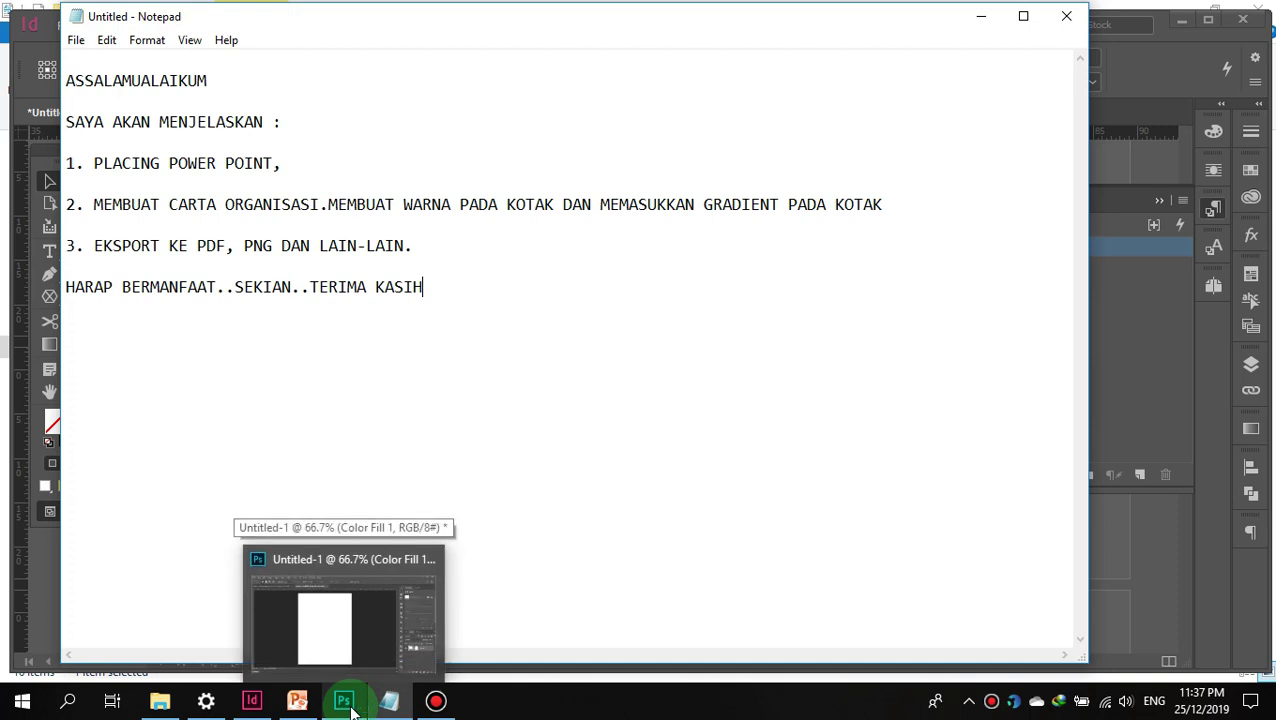
pyautogui.click(351, 708)
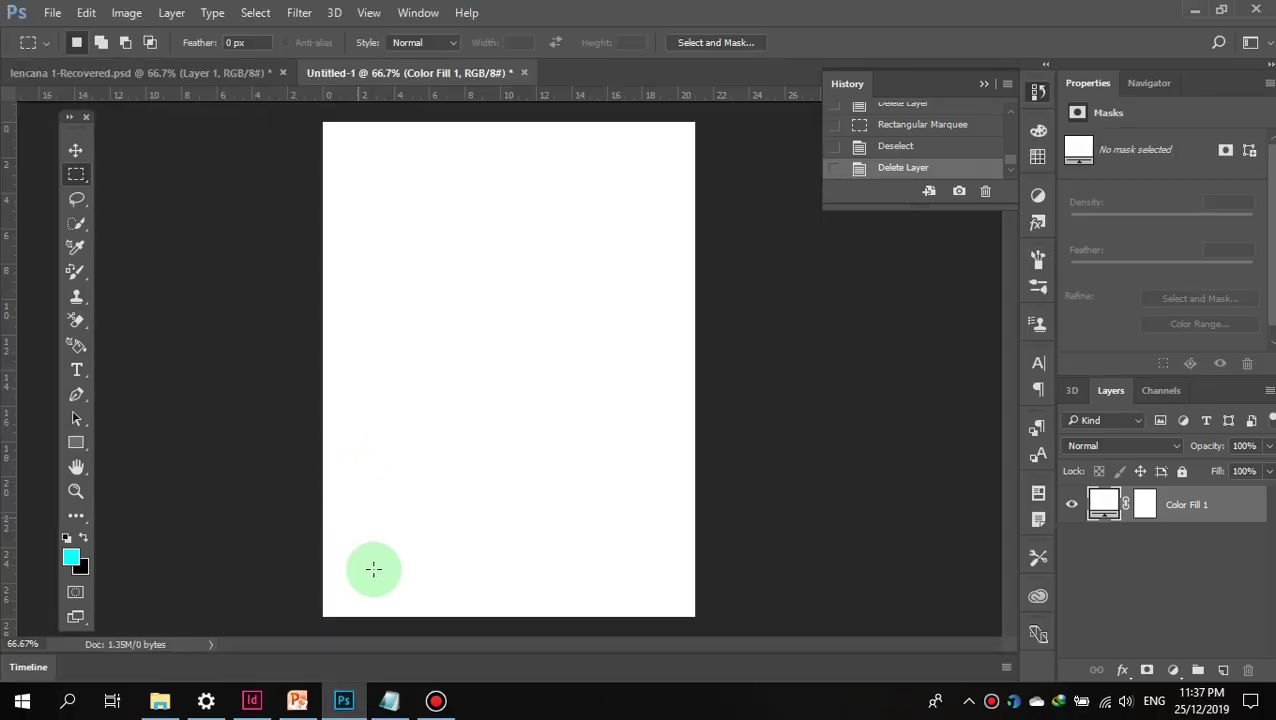
pyautogui.click(251, 700)
pyautogui.scroll(-8, 411, 549)
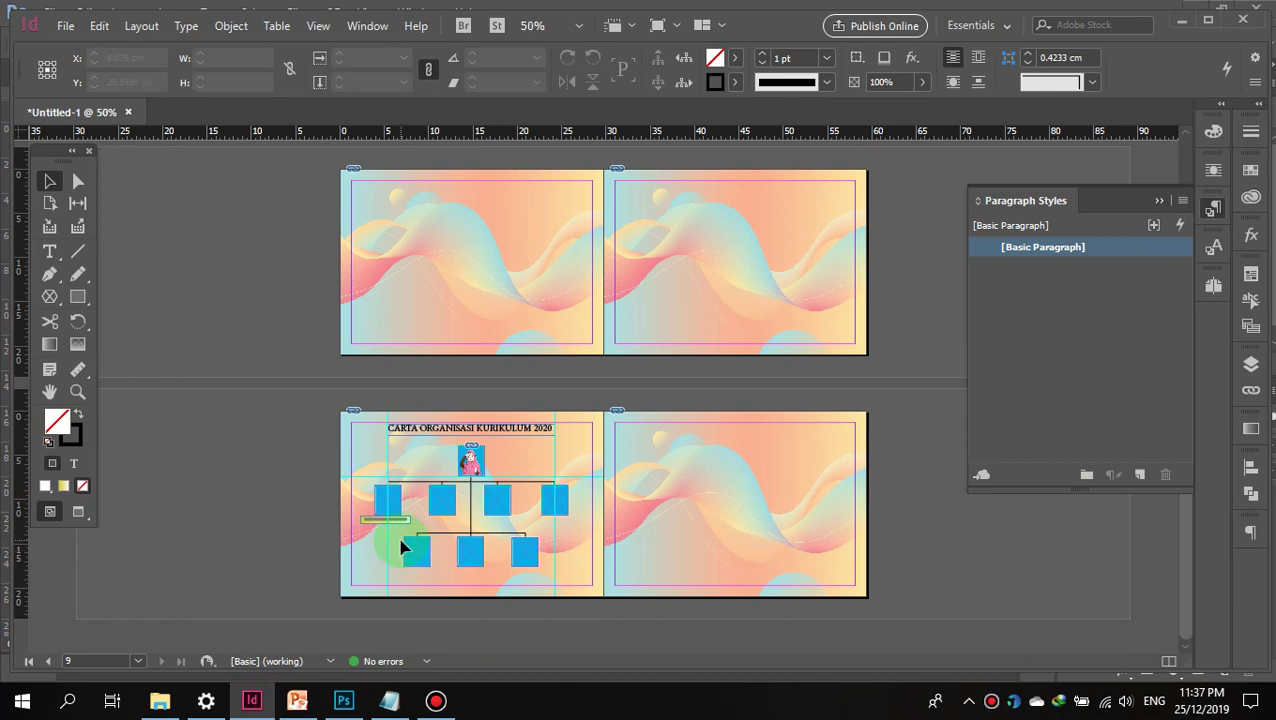
# Step: Scroll to the org-chart spread, close Paragraph Styles, and zoom out to 50%
pyautogui.scroll(3, 400, 546)
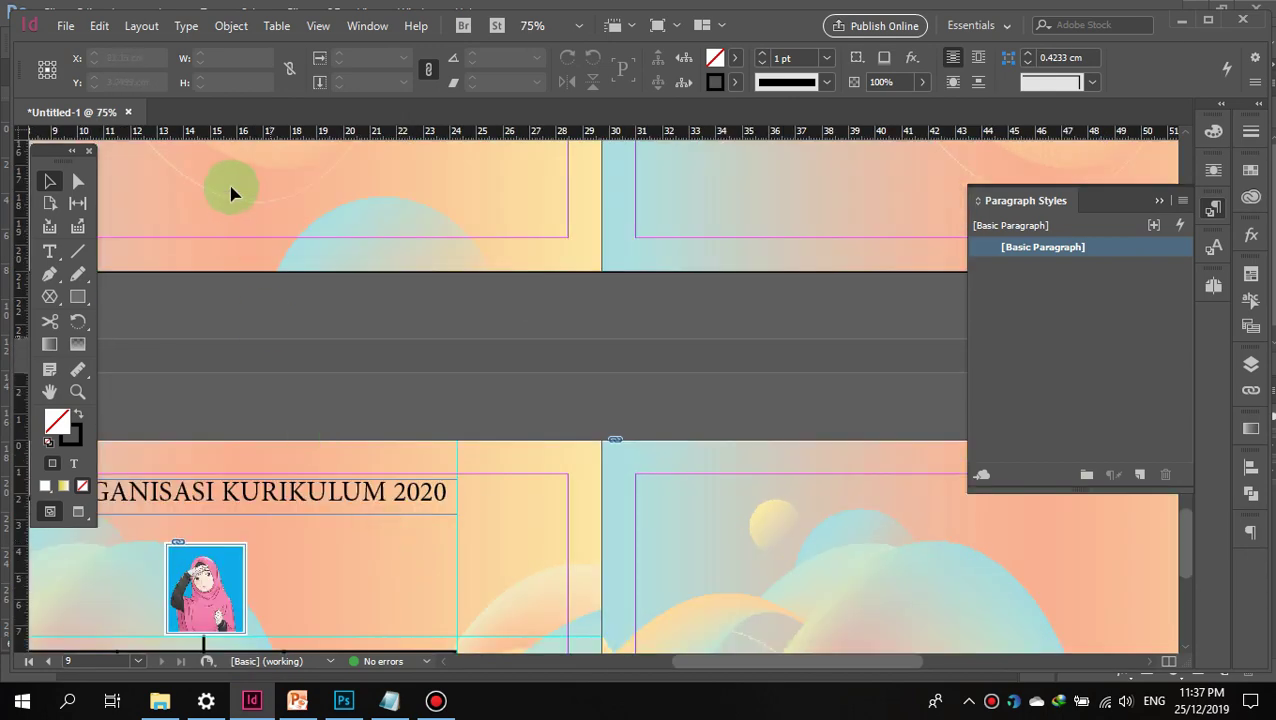
pyautogui.scroll(-5, 327, 421)
pyautogui.moveTo(706, 660); pyautogui.dragTo(652, 662)
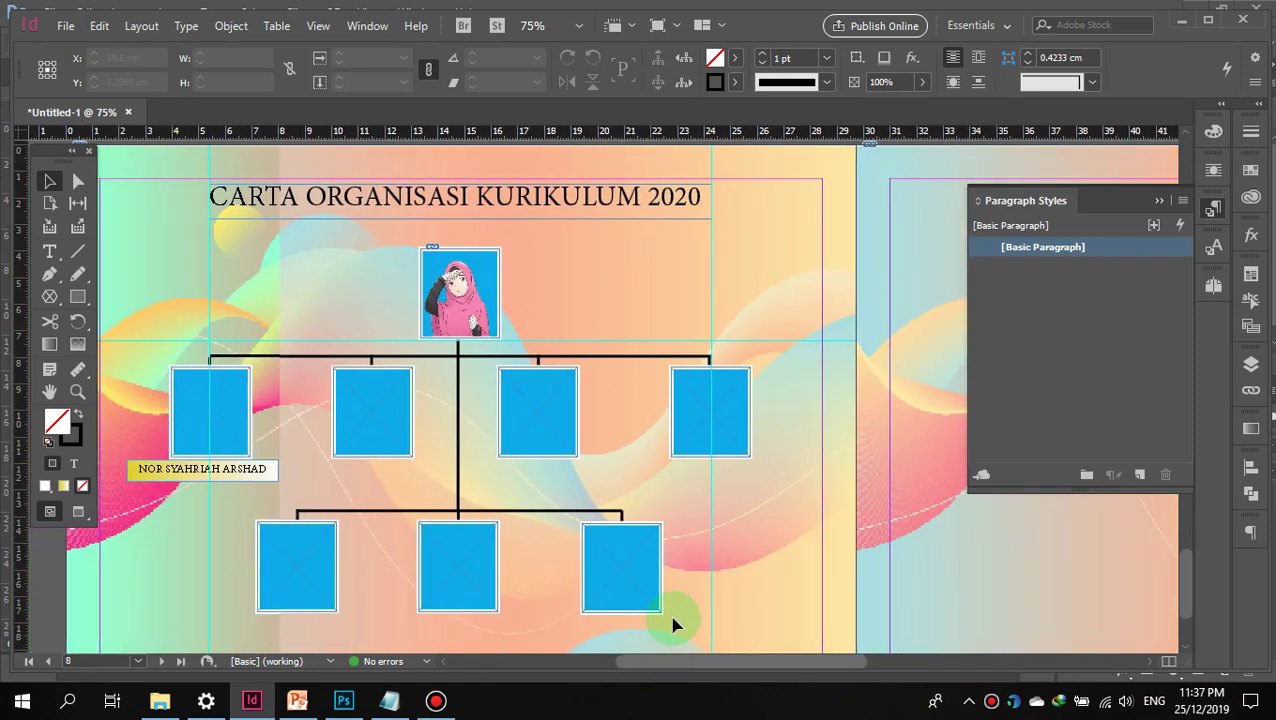
pyautogui.click(1160, 202)
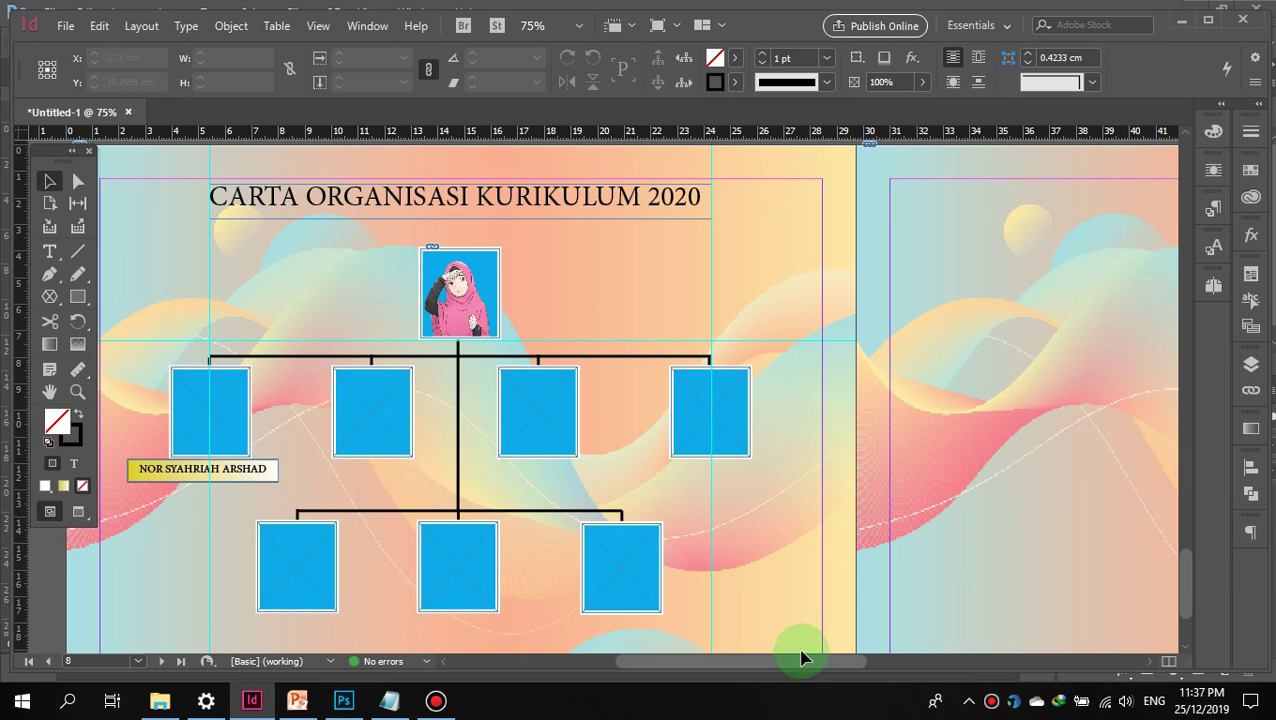
pyautogui.hotkey('ctrl', '-')
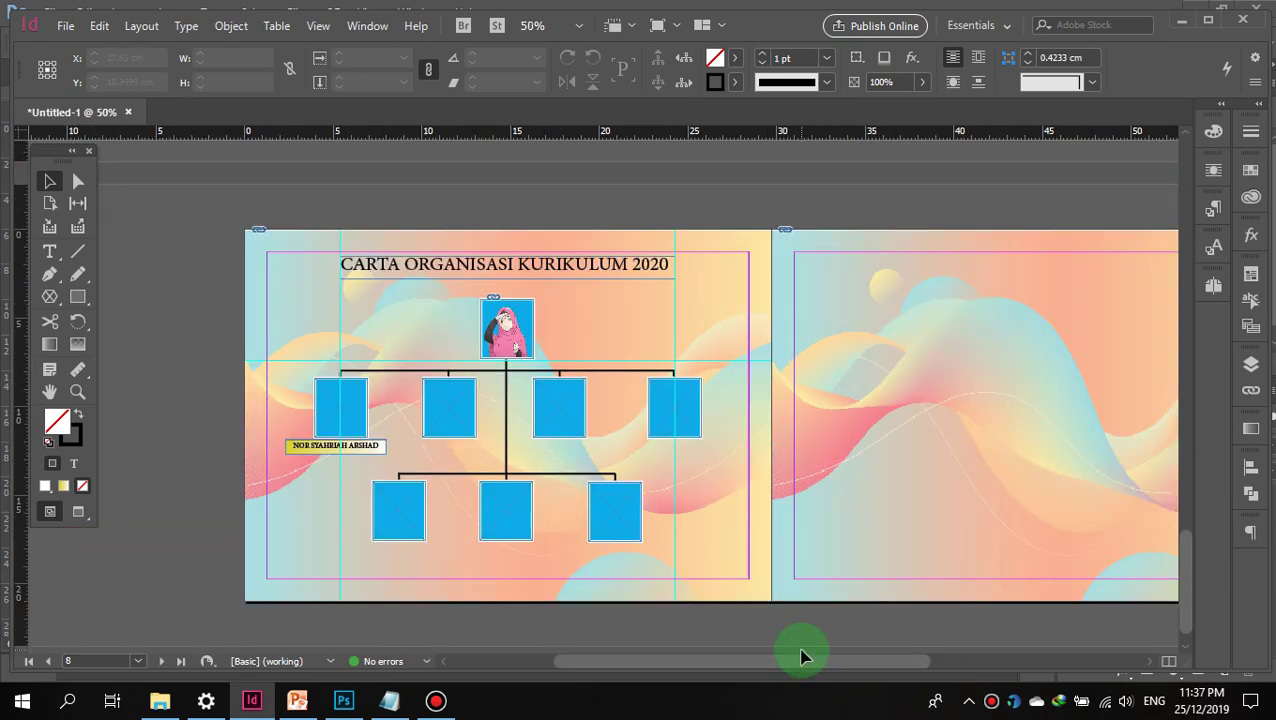
pyautogui.moveTo(783, 660); pyautogui.dragTo(830, 664)
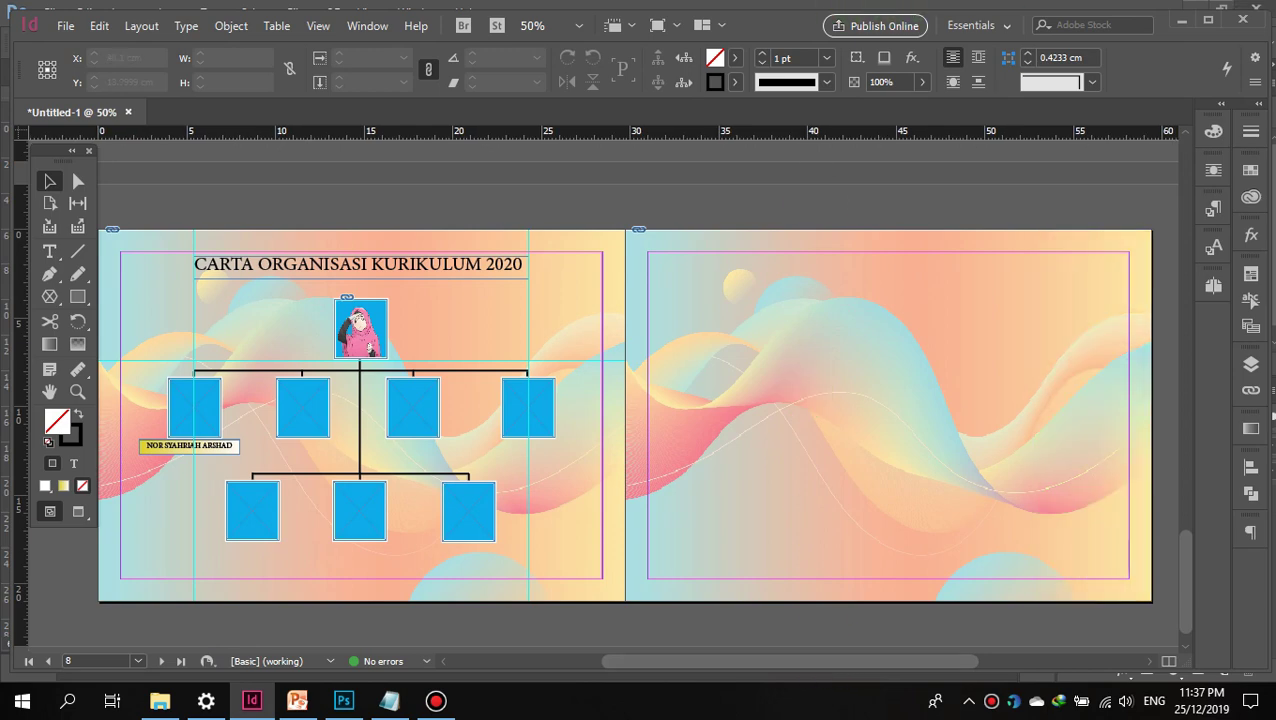
# Step: Copy the CARTA ORGANISASI KURIKULUM 2020 title and paste it at the top of the right page
pyautogui.click(257, 279)
pyautogui.rightClick(260, 278)
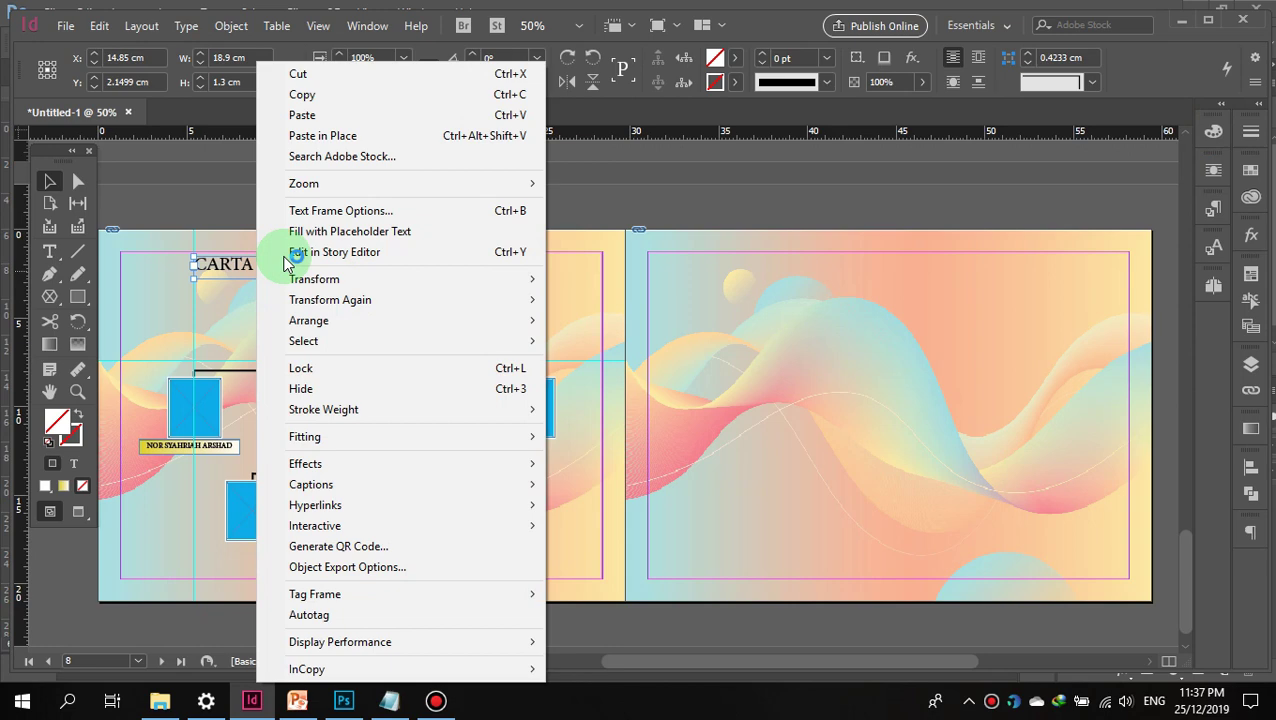
pyautogui.click(343, 95)
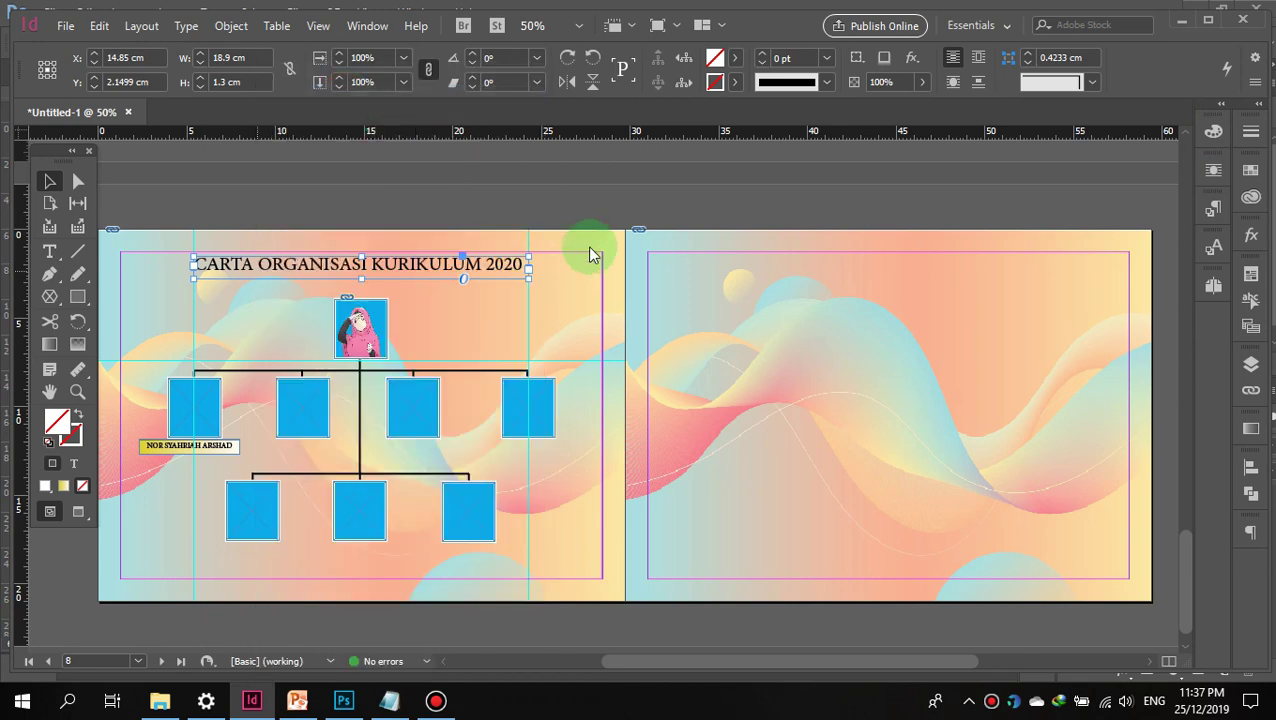
pyautogui.rightClick(695, 268)
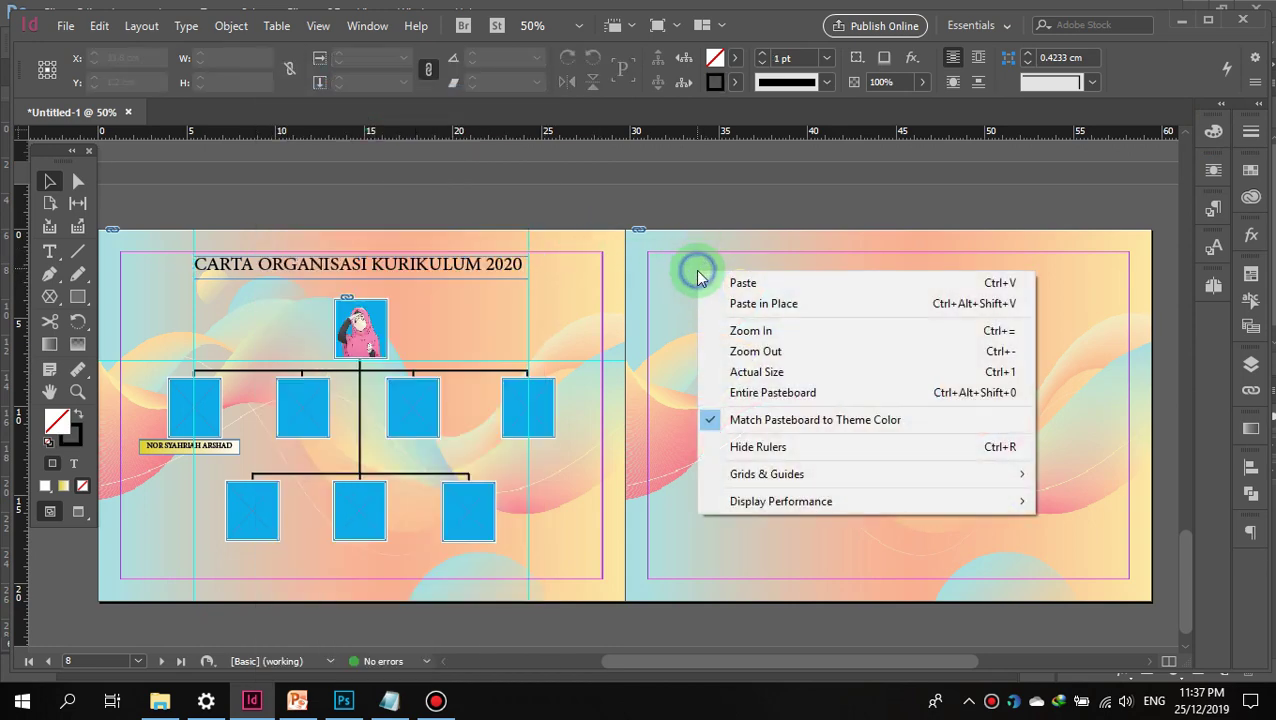
pyautogui.click(755, 284)
pyautogui.moveTo(595, 421); pyautogui.dragTo(906, 260)
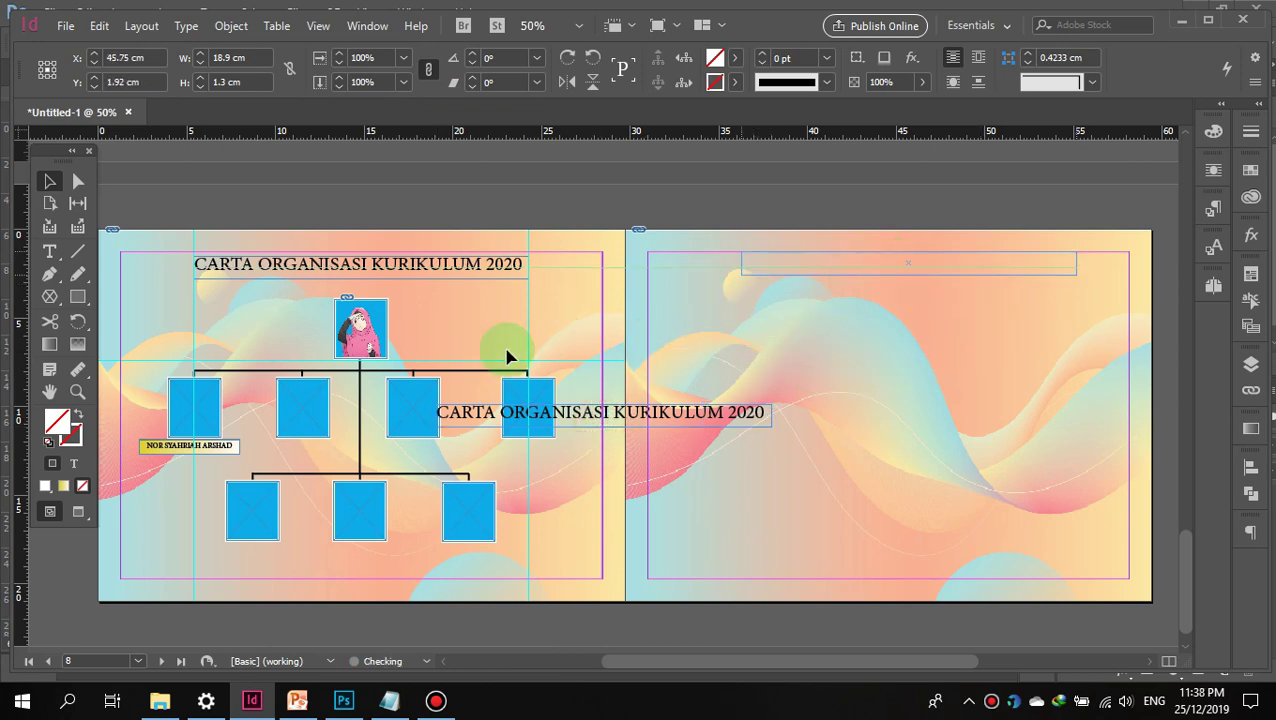
# Step: Draw a test text frame containing 'P' on the right page, then delete it
pyautogui.click(48, 256)
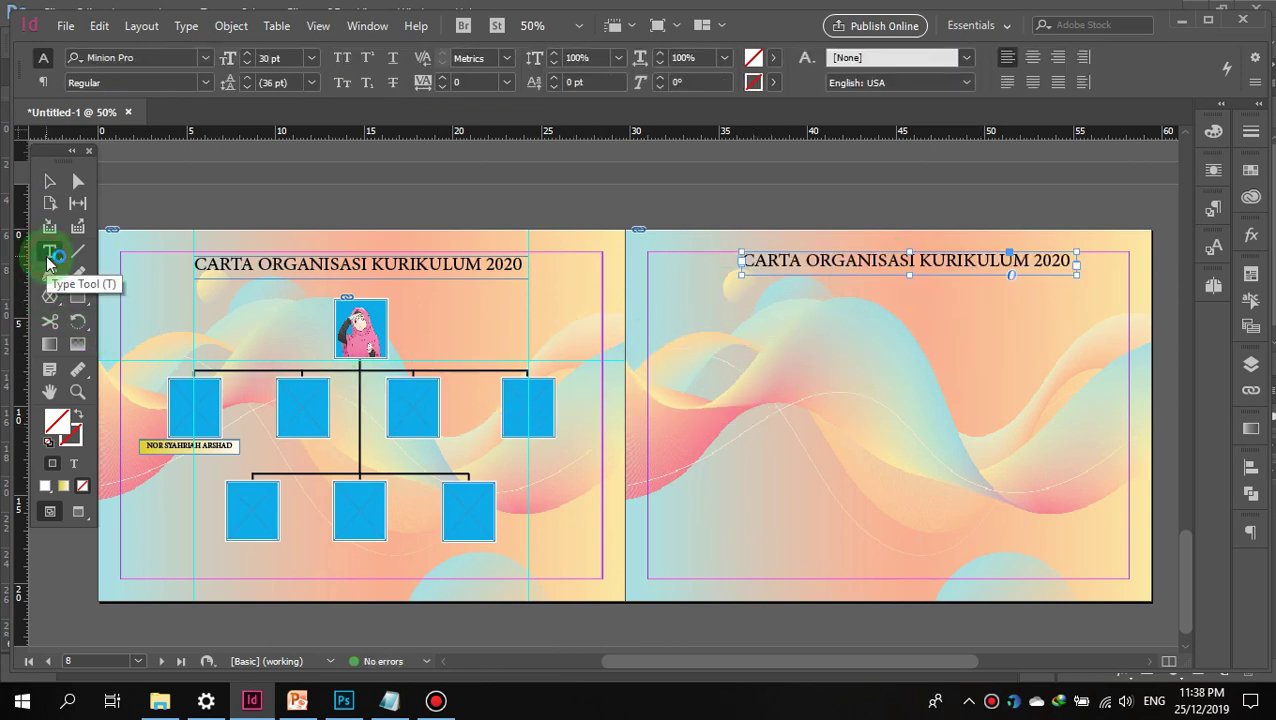
pyautogui.moveTo(665, 302); pyautogui.dragTo(1122, 327)
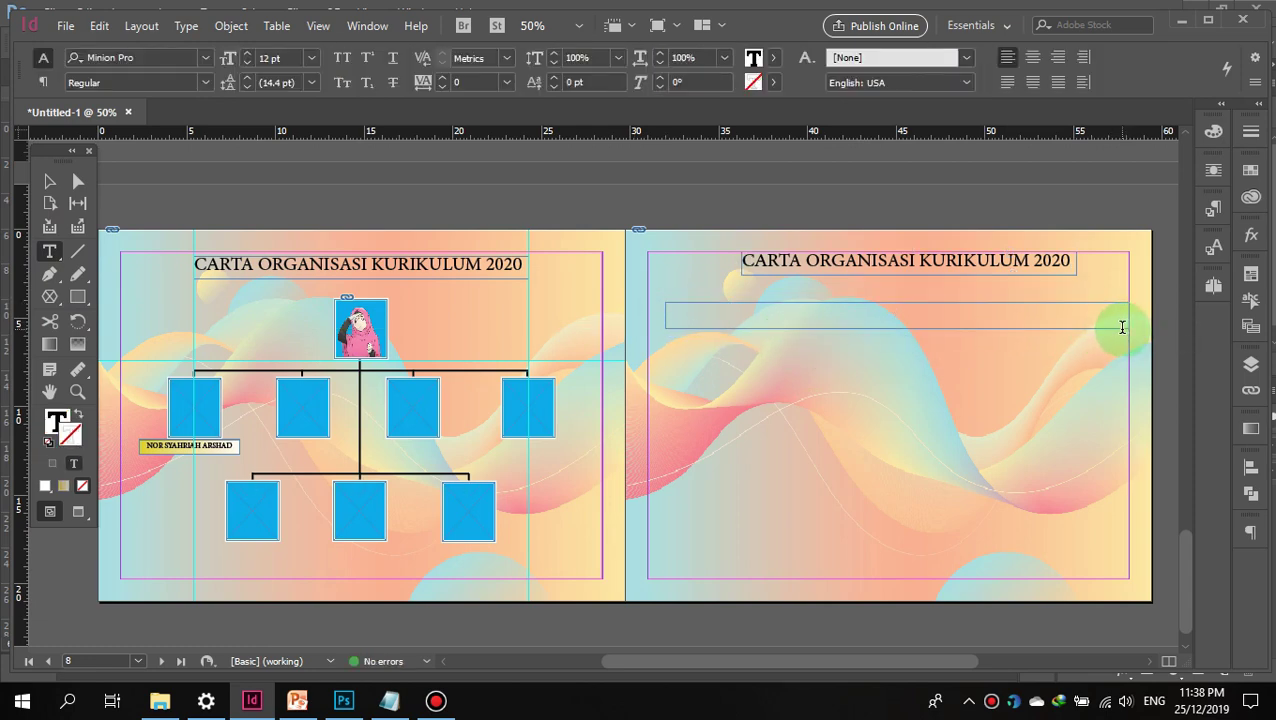
pyautogui.write('PKLO')
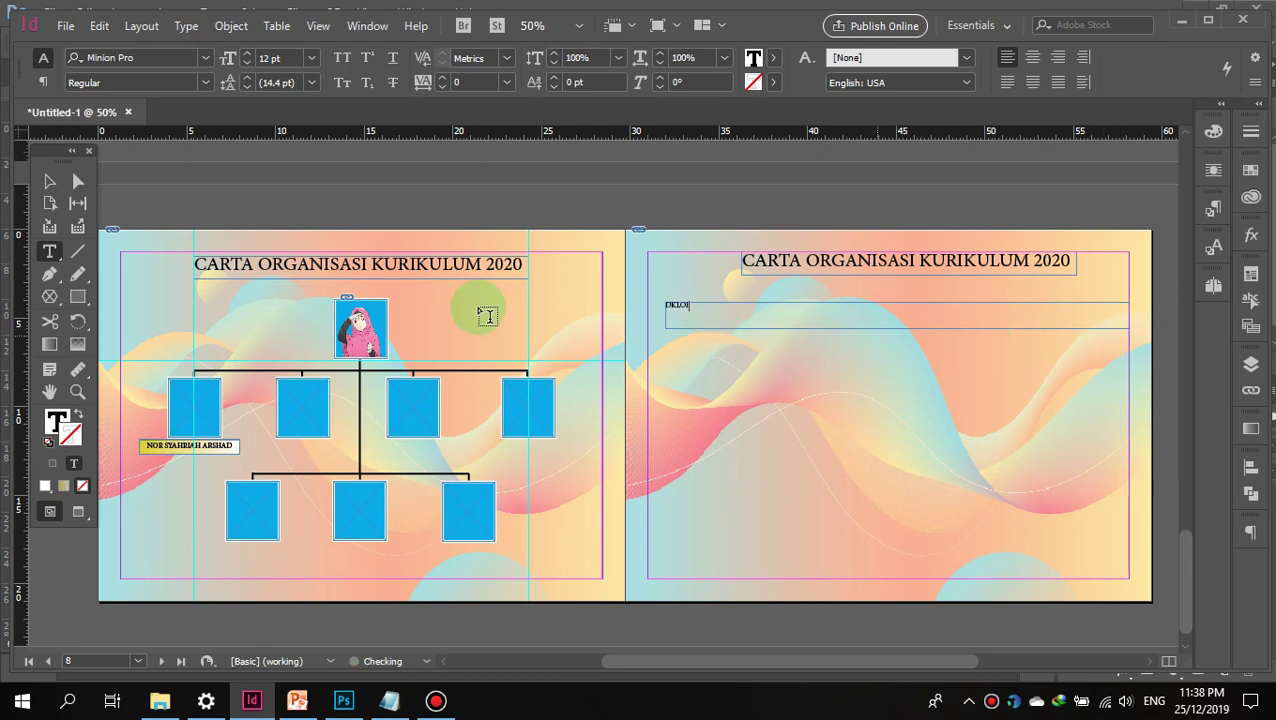
pyautogui.click(49, 181)
pyautogui.click(753, 306)
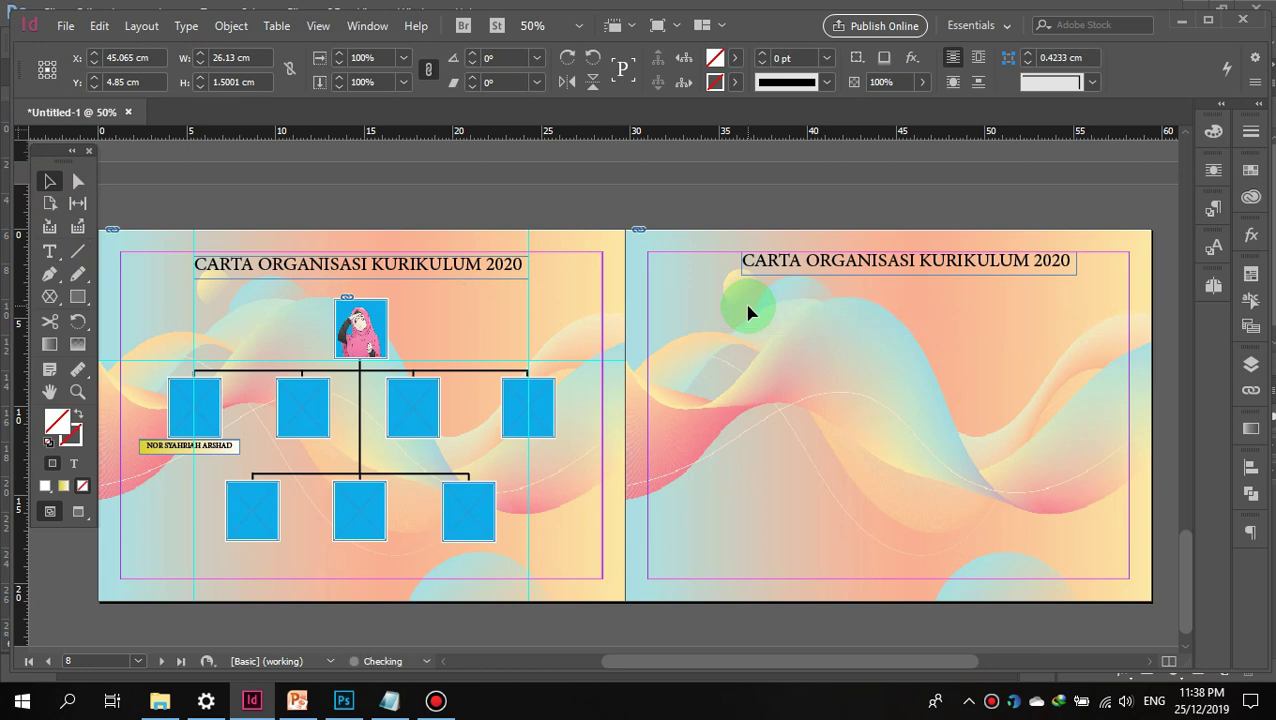
pyautogui.press('Delete')
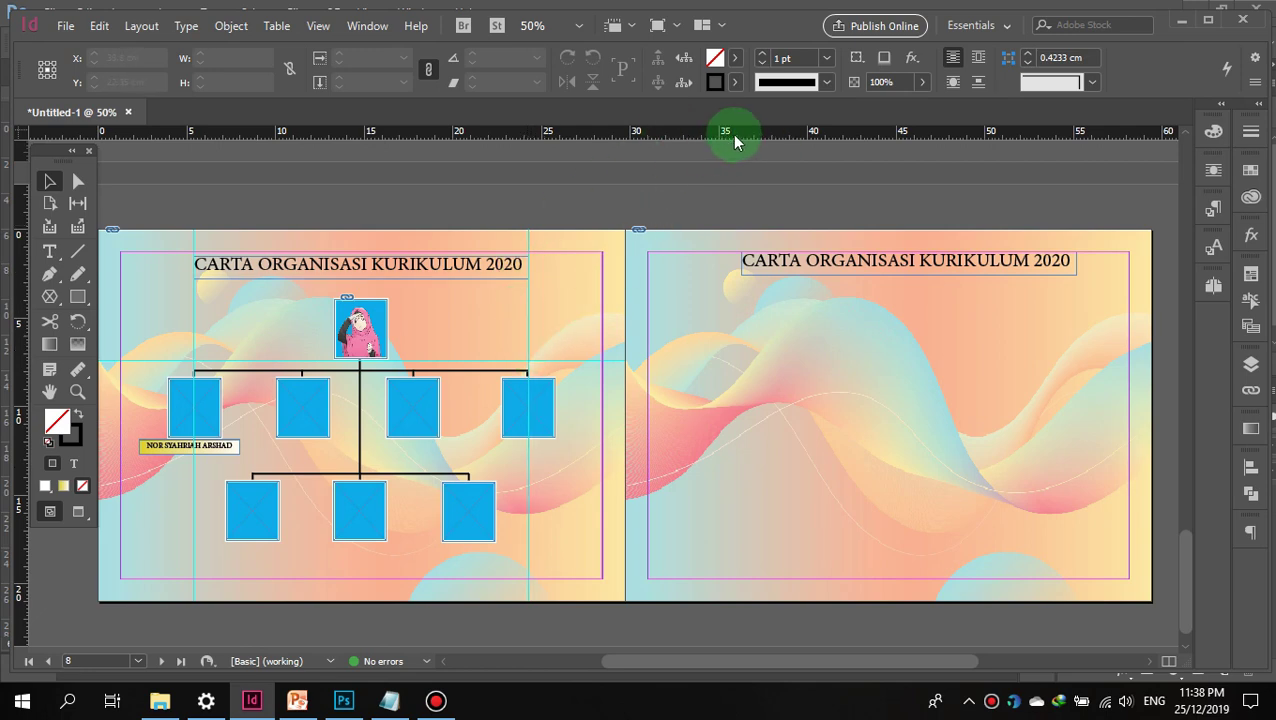
# Step: Slide the right-page title left along the smart guide
pyautogui.moveTo(779, 270); pyautogui.dragTo(757, 270)
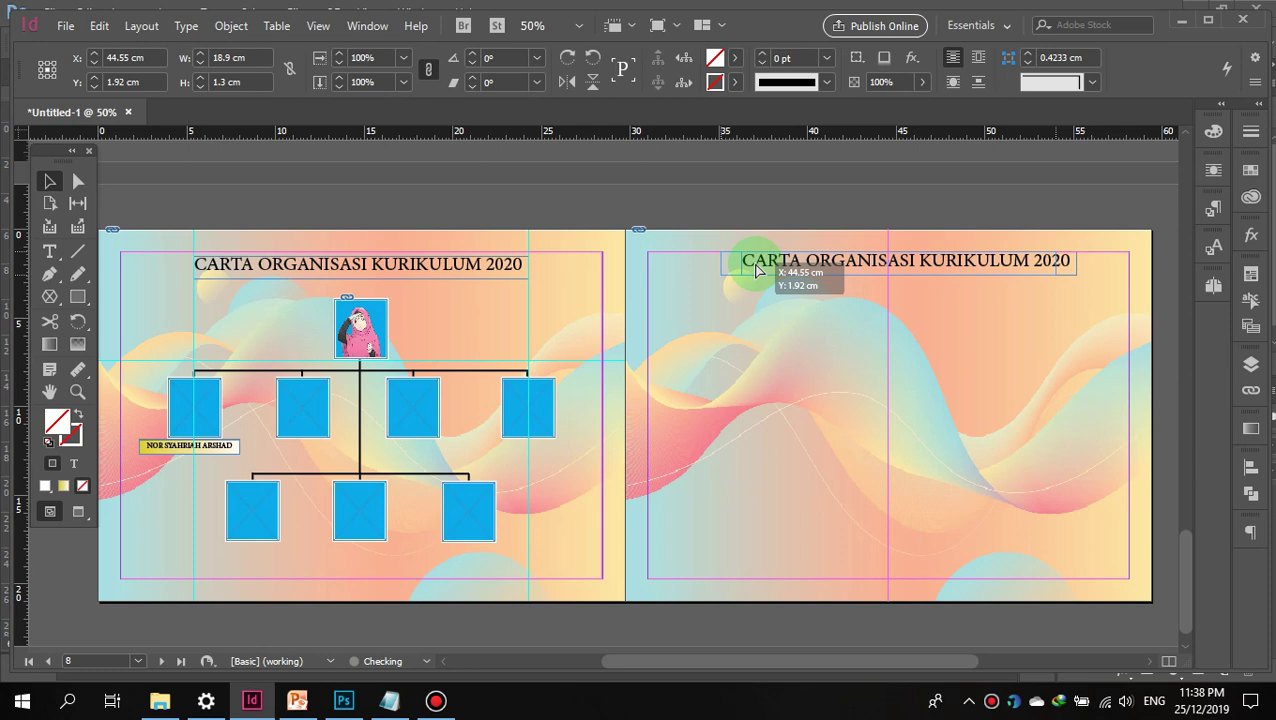
pyautogui.moveTo(757, 270); pyautogui.dragTo(755, 270)
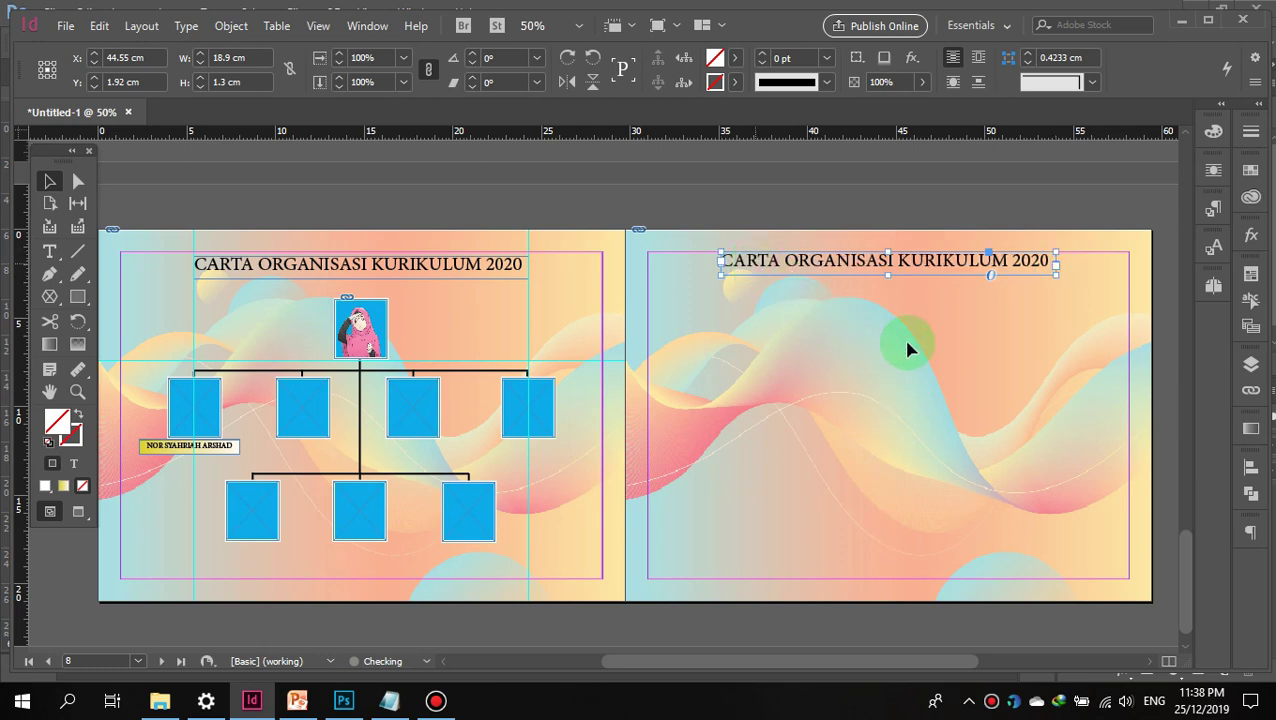
pyautogui.click(718, 336)
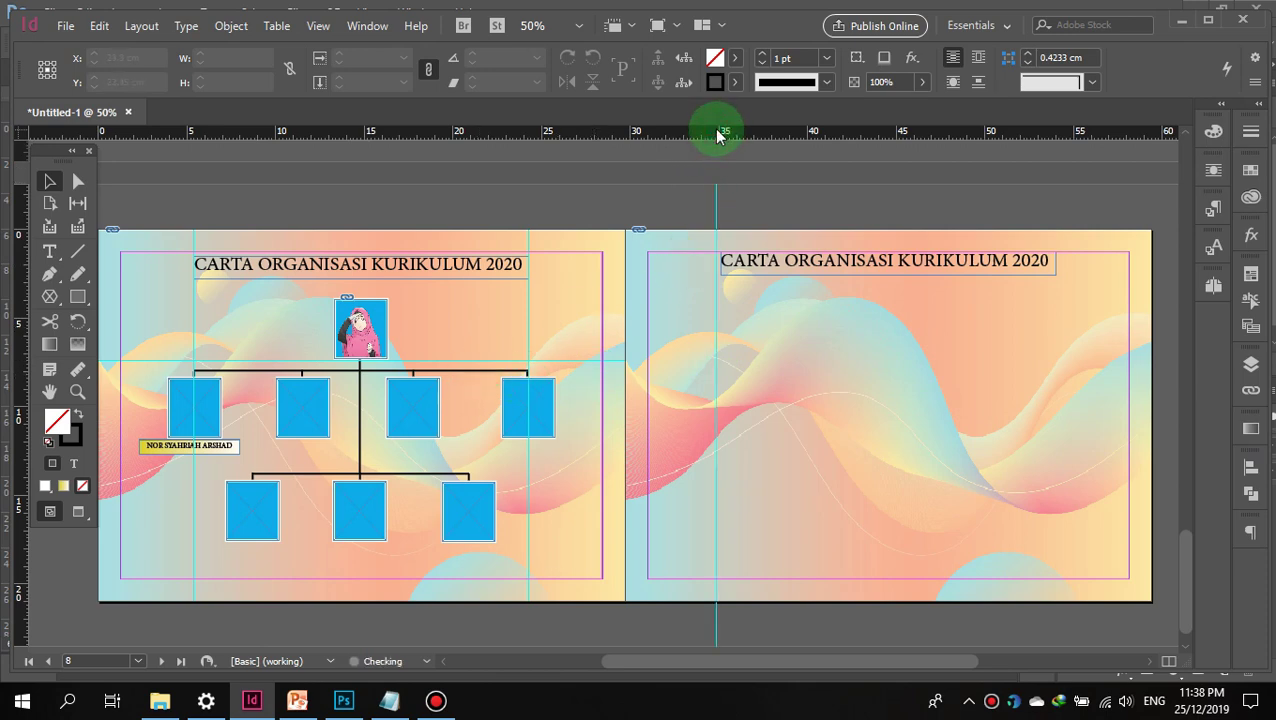
# Step: Move a vertical guide to 35.2 cm, add another vertical guide, and add a horizontal guide at 12.6647 cm
pyautogui.moveTo(716, 220); pyautogui.dragTo(722, 219)
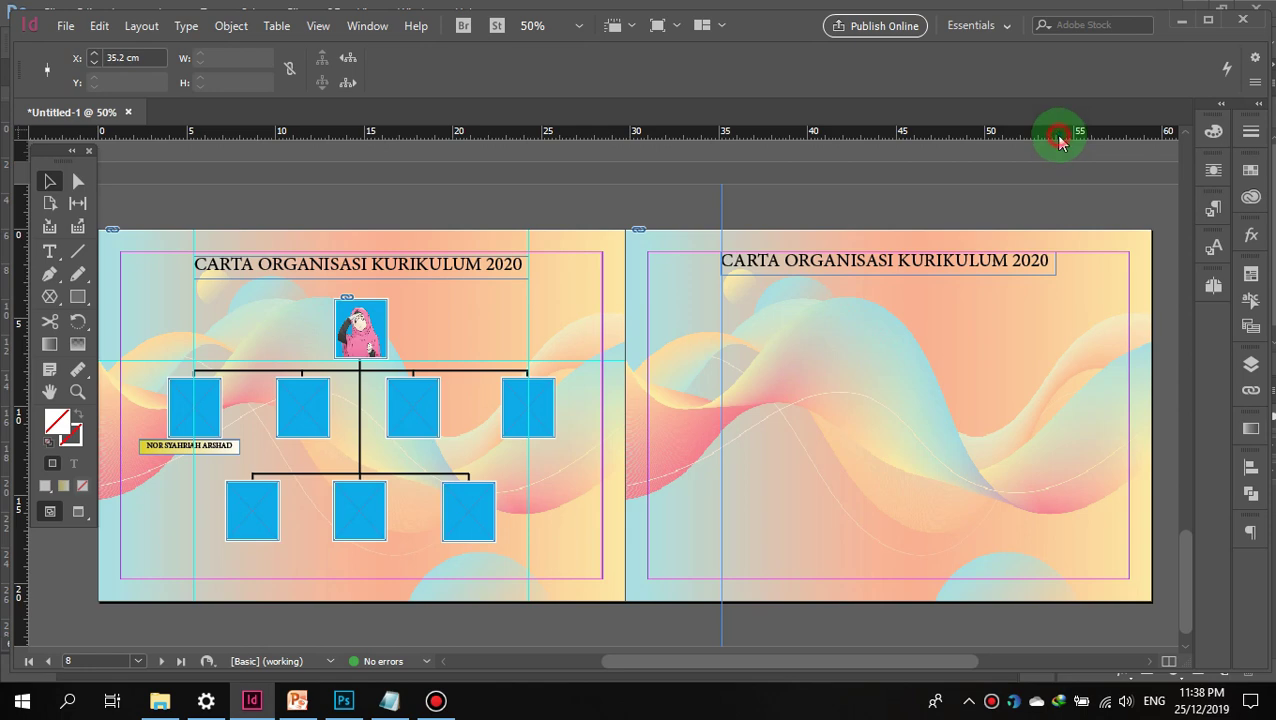
pyautogui.moveTo(1060, 143); pyautogui.dragTo(1054, 214)
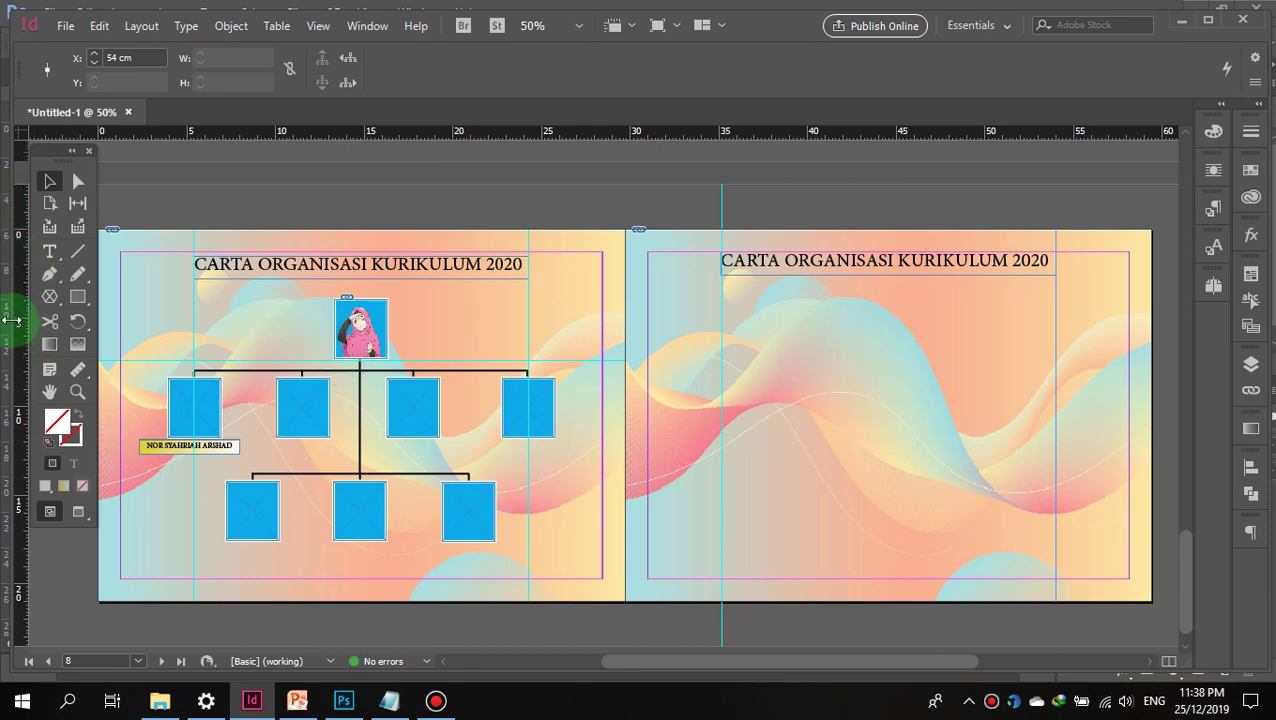
pyautogui.moveTo(17, 327); pyautogui.dragTo(829, 453)
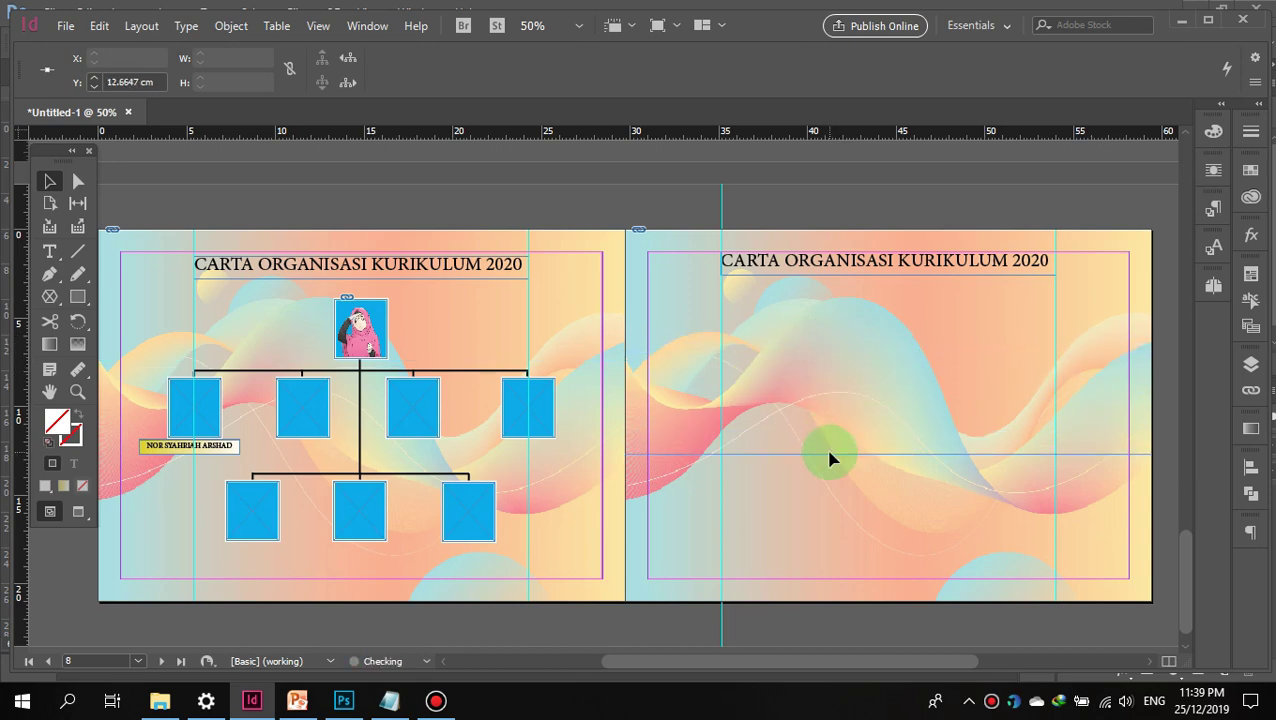
pyautogui.click(612, 214)
pyautogui.click(780, 362)
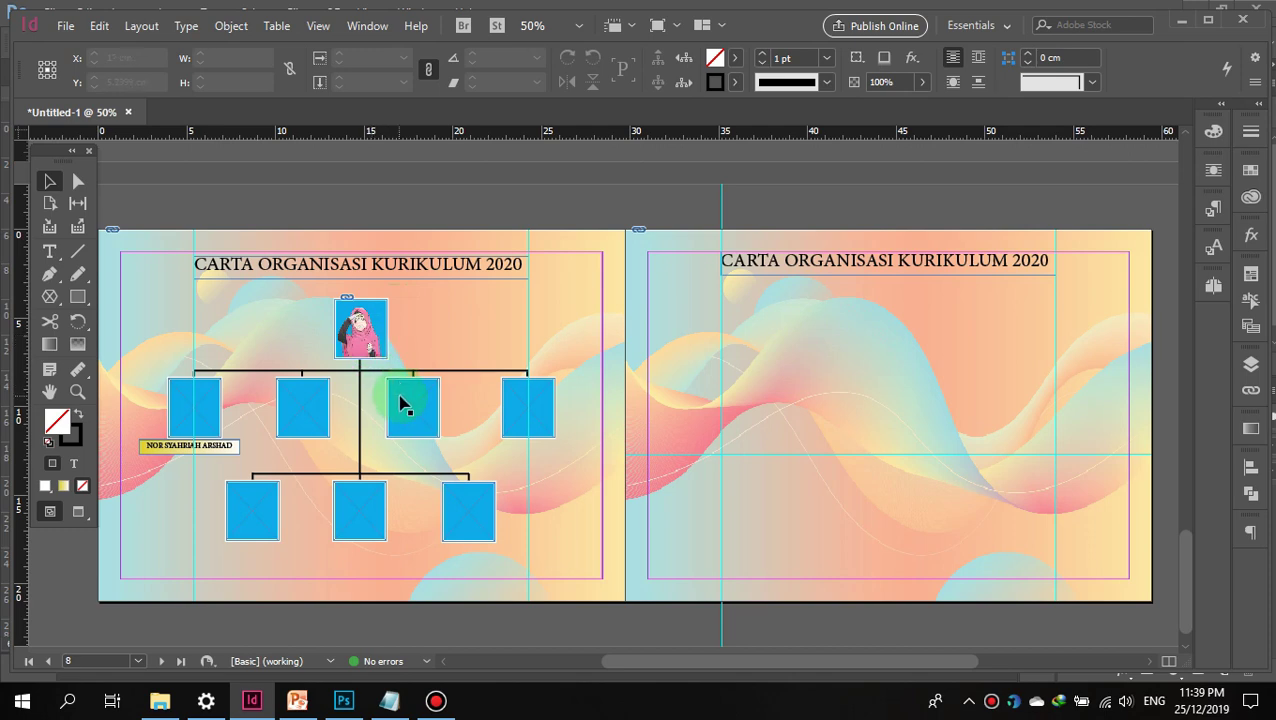
# Step: Draw a rectangle frame on the right page below the title
pyautogui.click(388, 216)
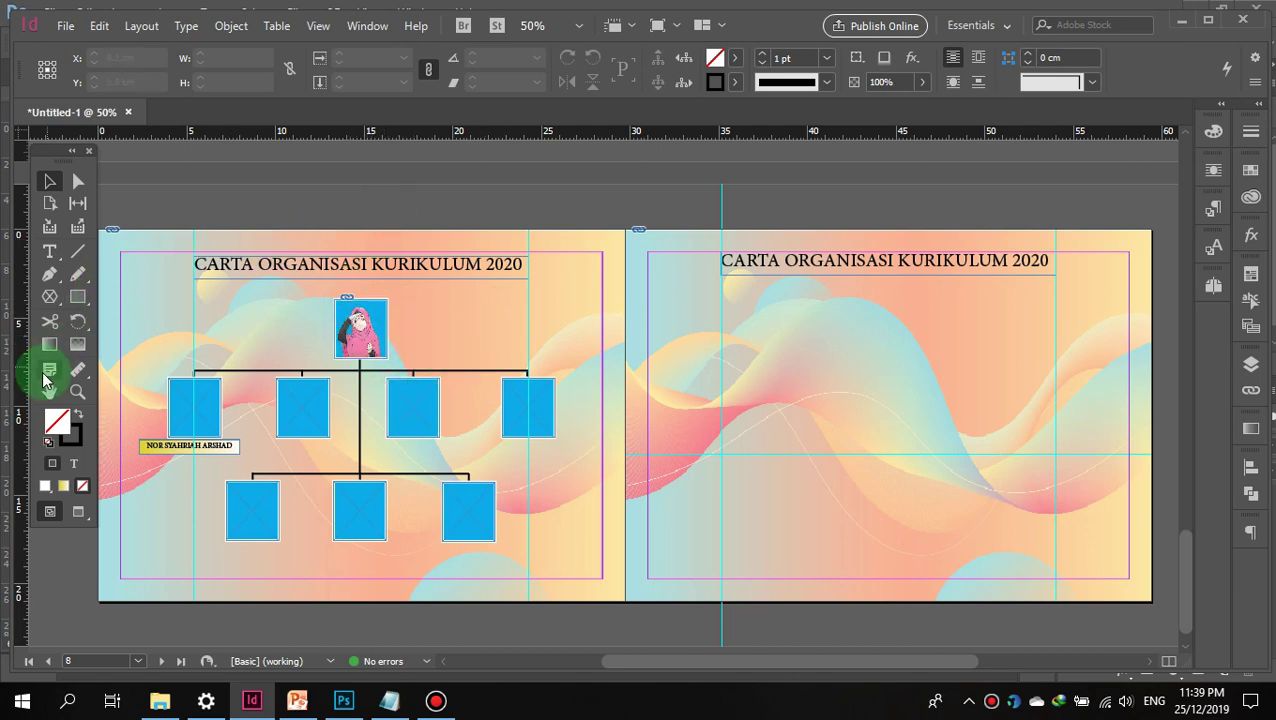
pyautogui.click(79, 308)
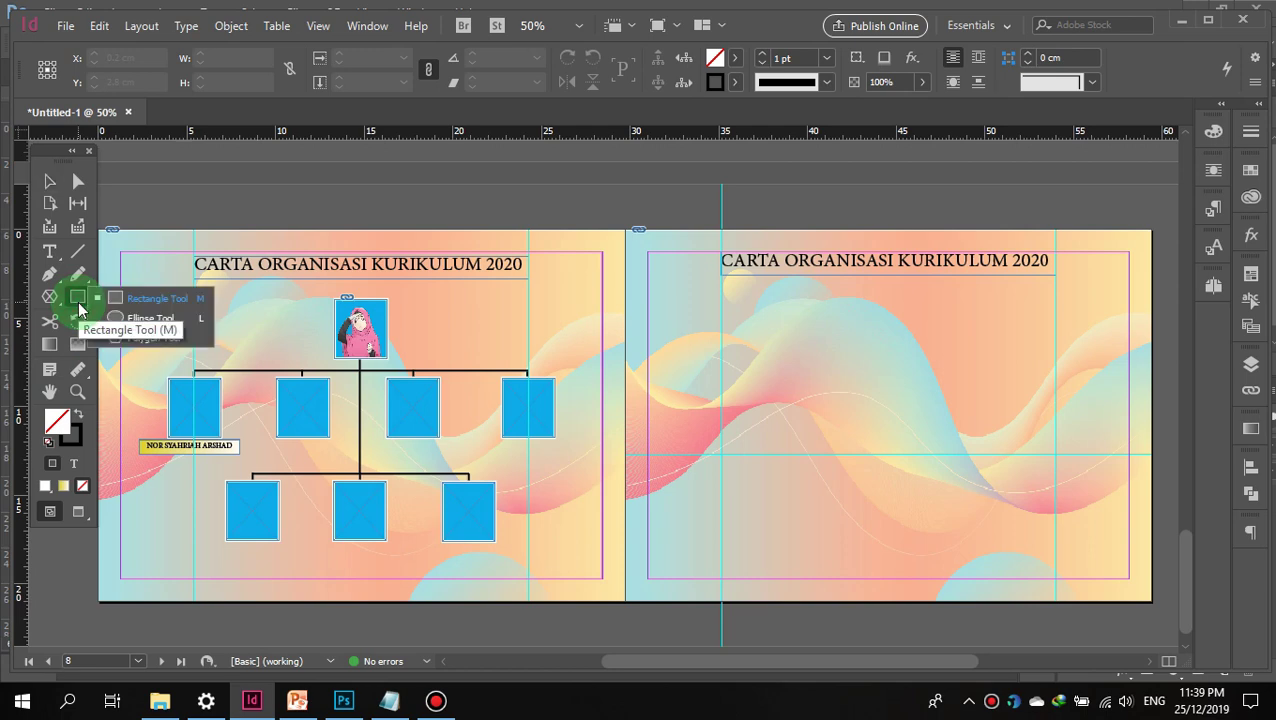
pyautogui.click(105, 299)
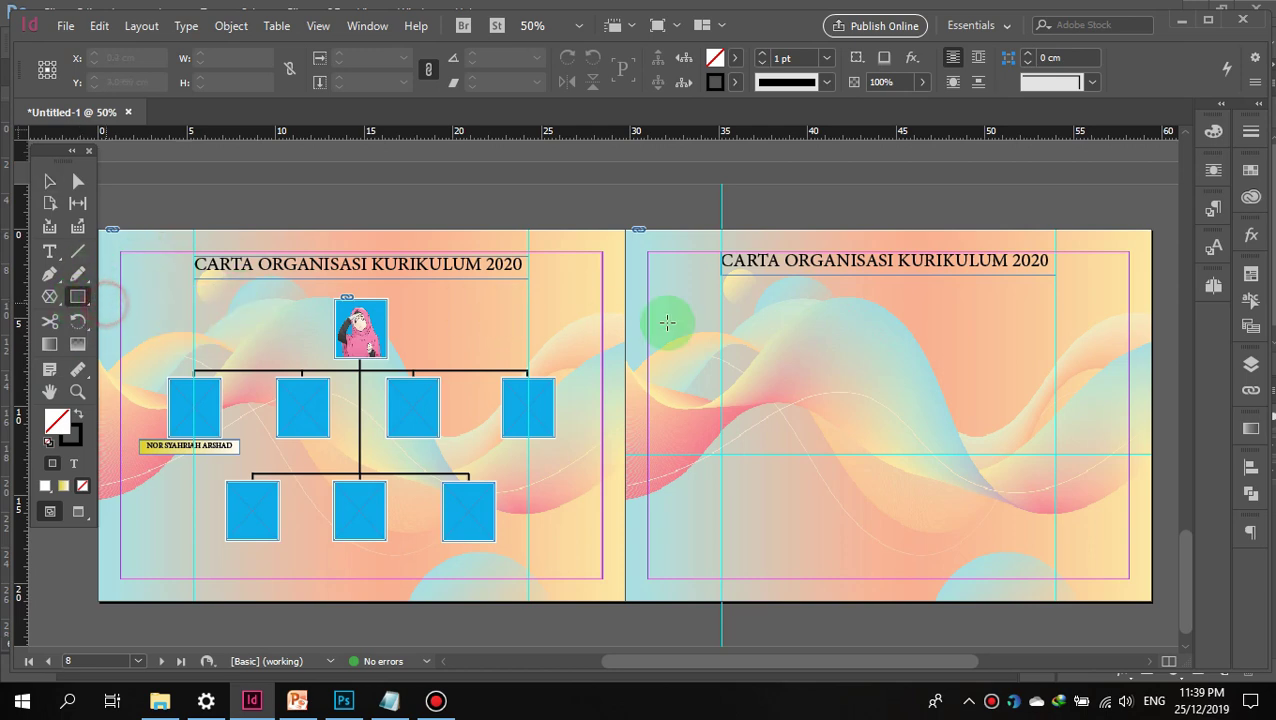
pyautogui.moveTo(849, 298); pyautogui.dragTo(917, 373)
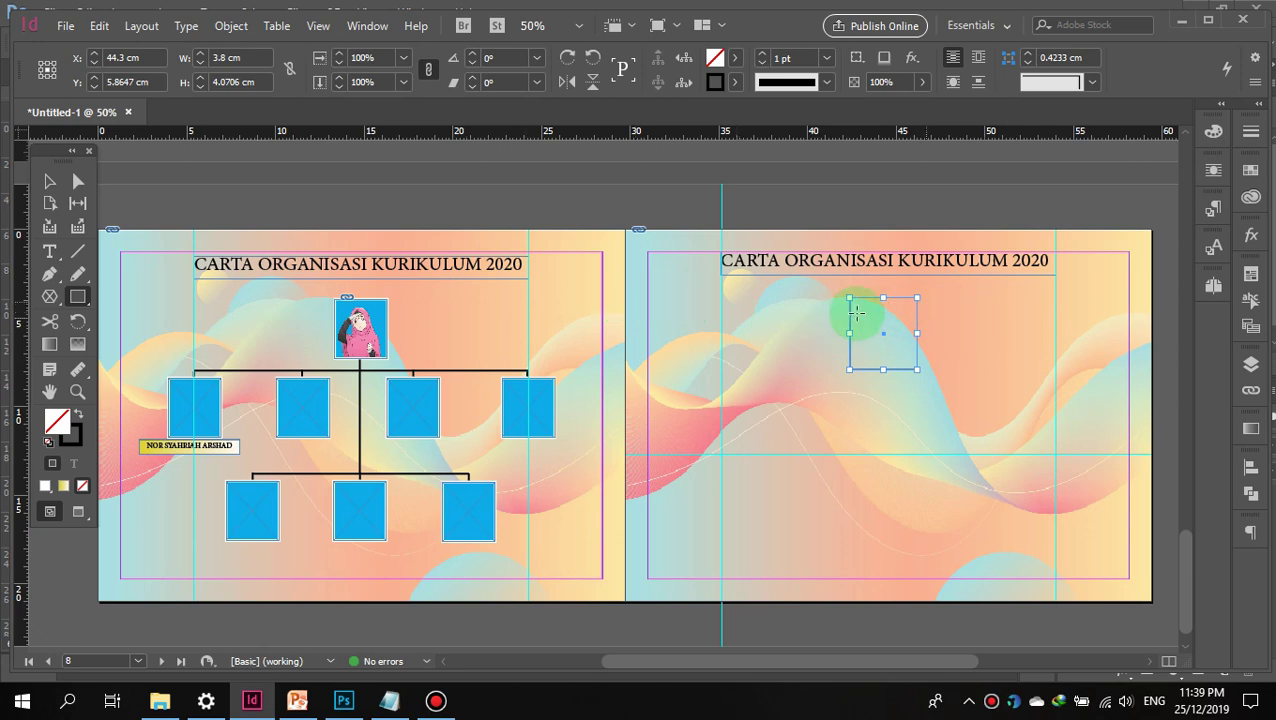
# Step: Thicken the box's stroke and set its stroke colour to [Paper]
pyautogui.click(1251, 131)
pyautogui.click(1086, 154)
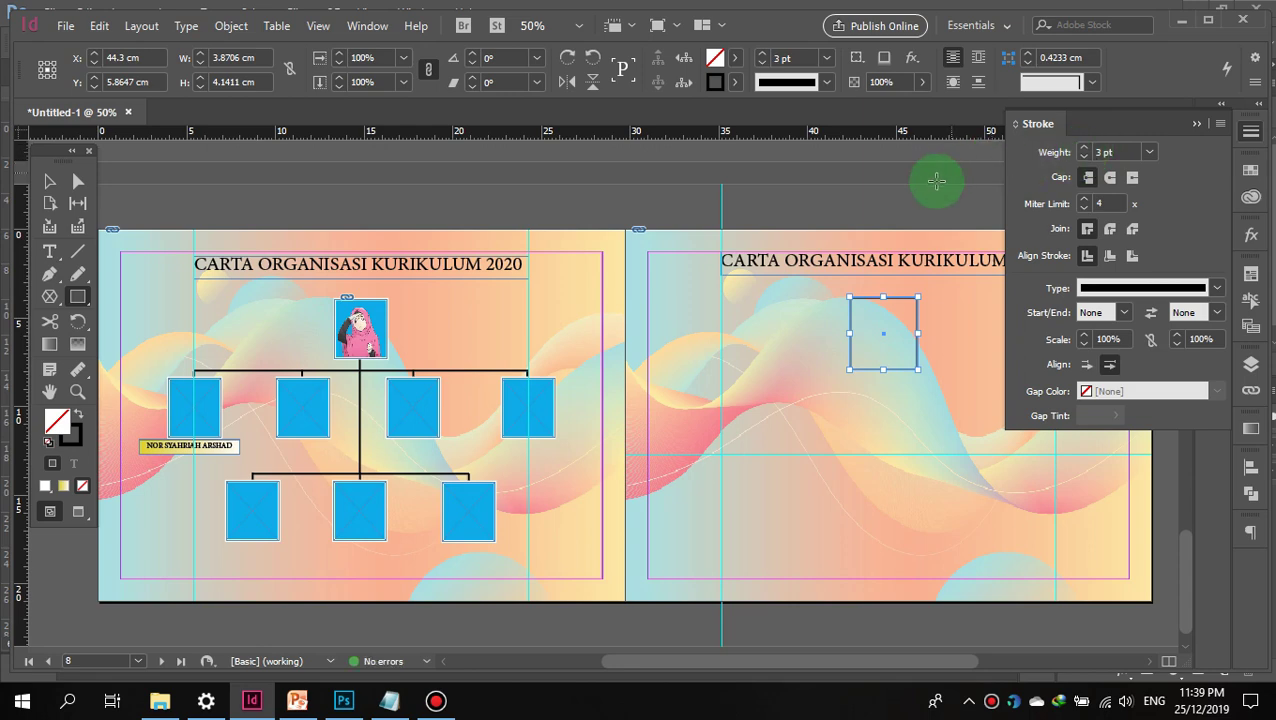
pyautogui.hotkey('ctrl', 'shift', 'a')
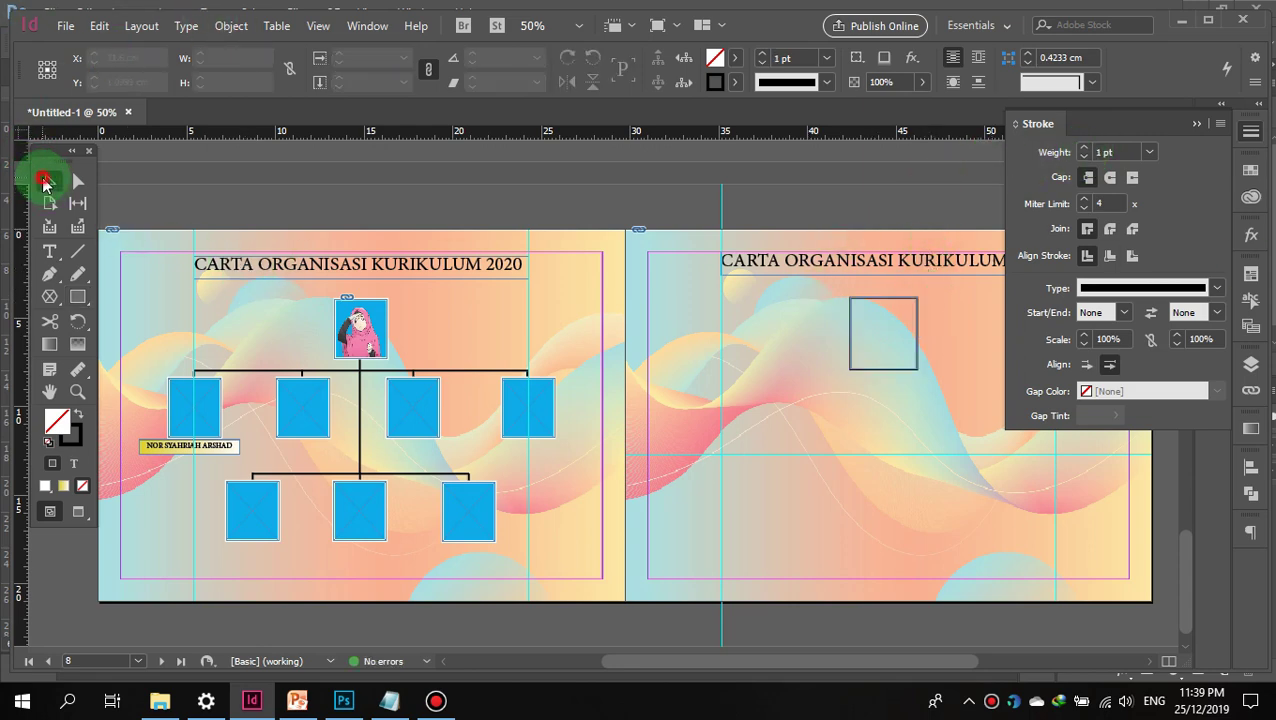
pyautogui.click(44, 181)
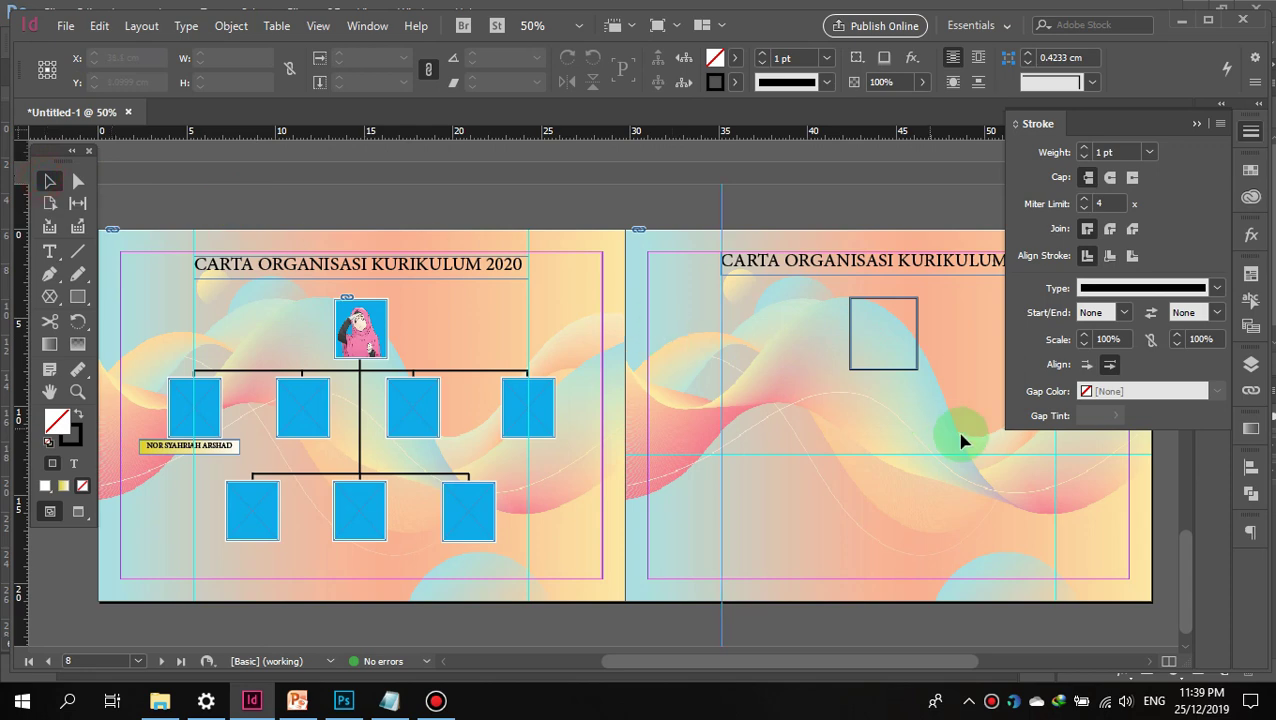
pyautogui.click(918, 370)
pyautogui.click(826, 57)
pyautogui.click(826, 80)
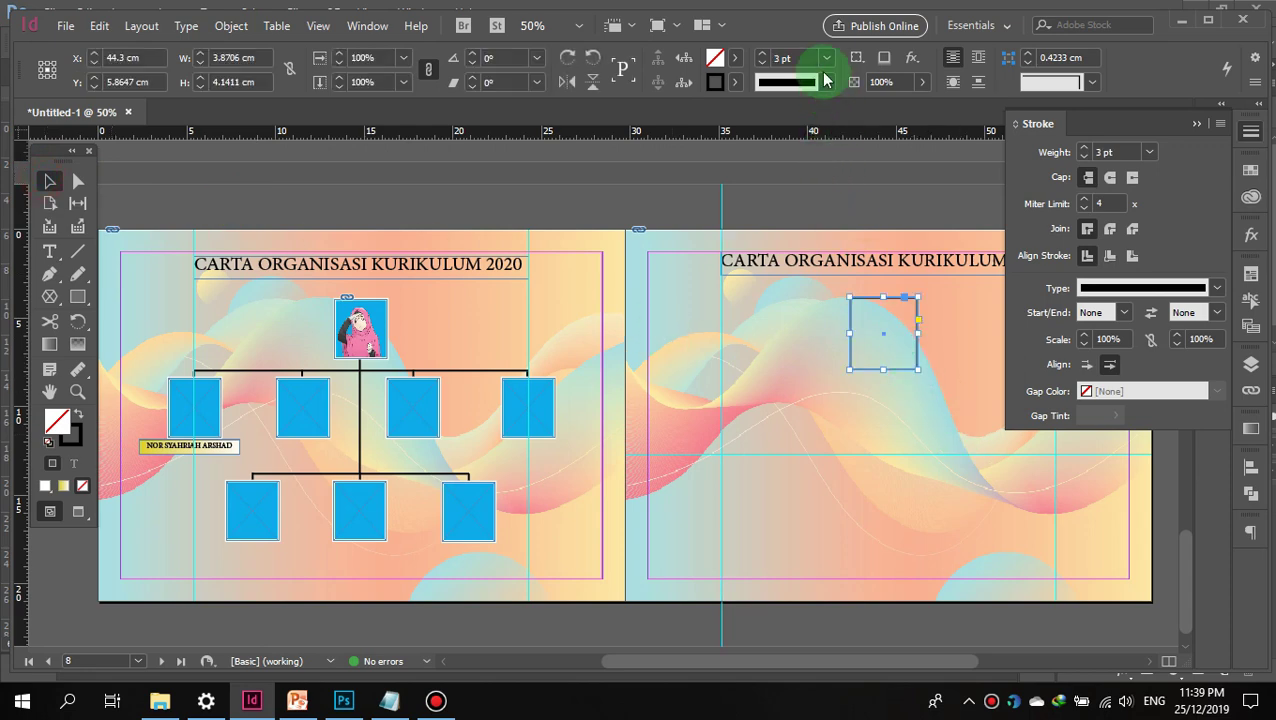
pyautogui.click(735, 84)
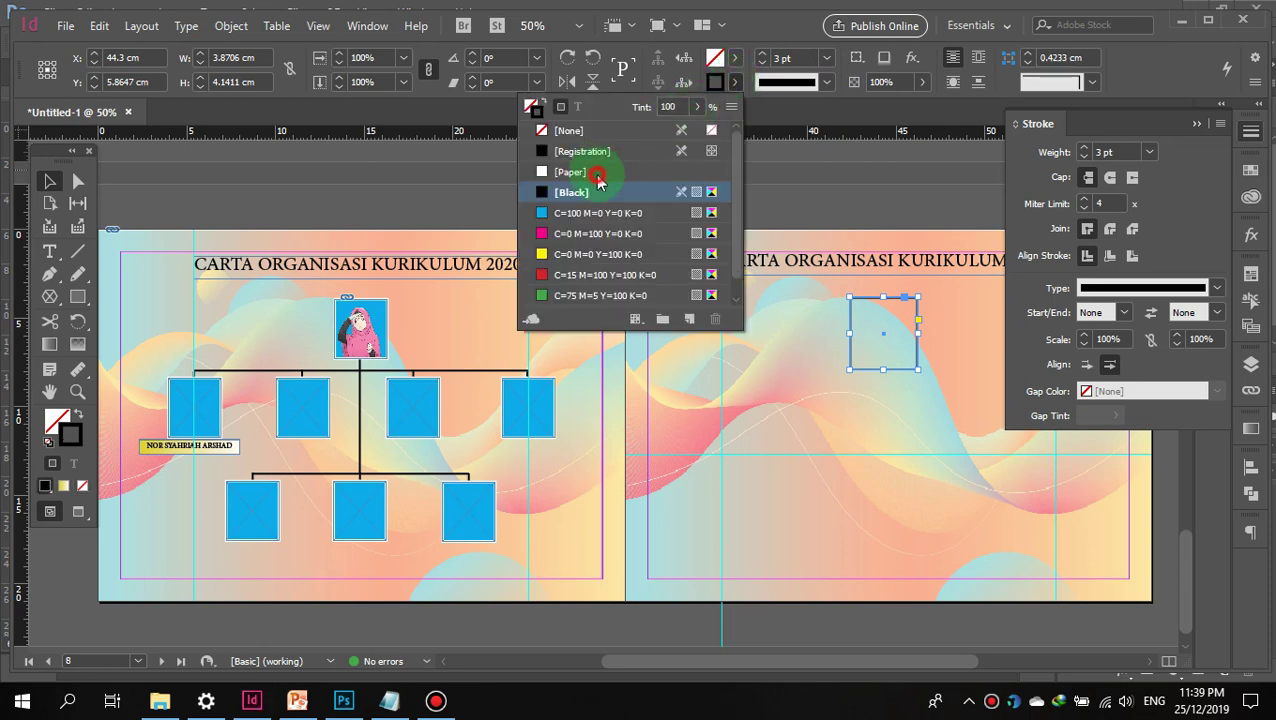
pyautogui.click(598, 178)
pyautogui.click(832, 203)
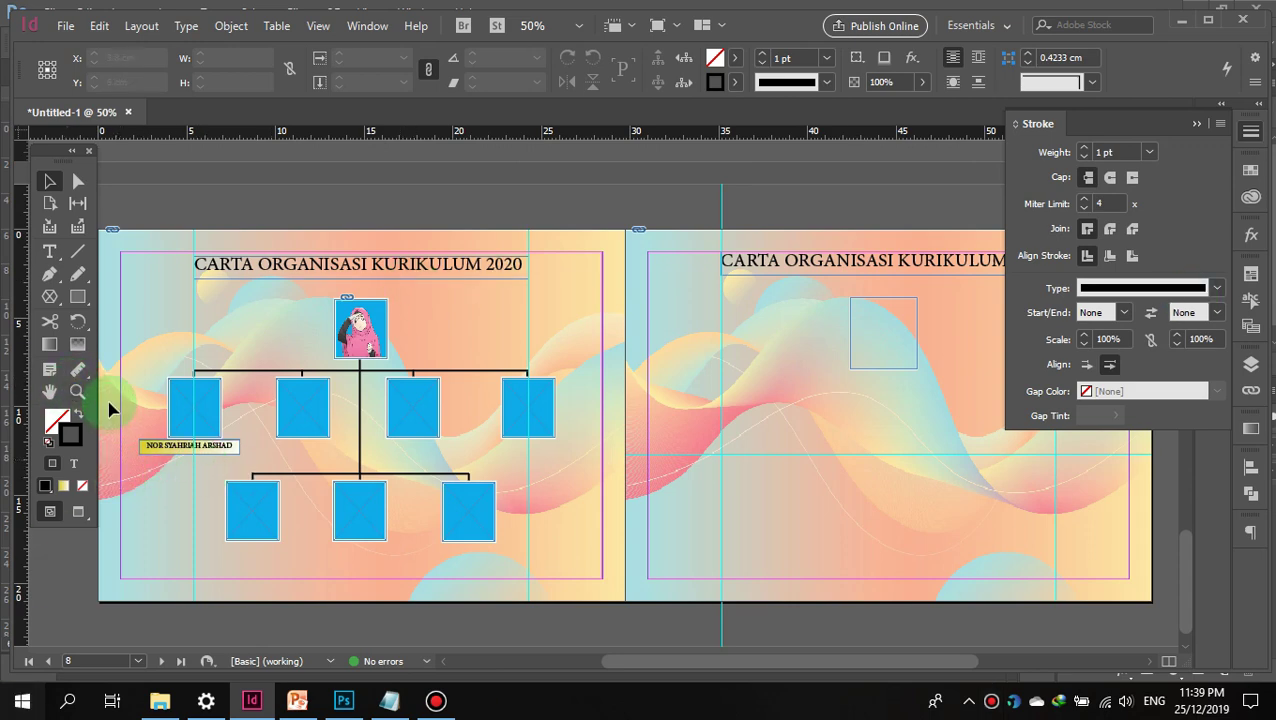
# Step: Switch between the fill and stroke colour targets and reselect the box
pyautogui.click(57, 424)
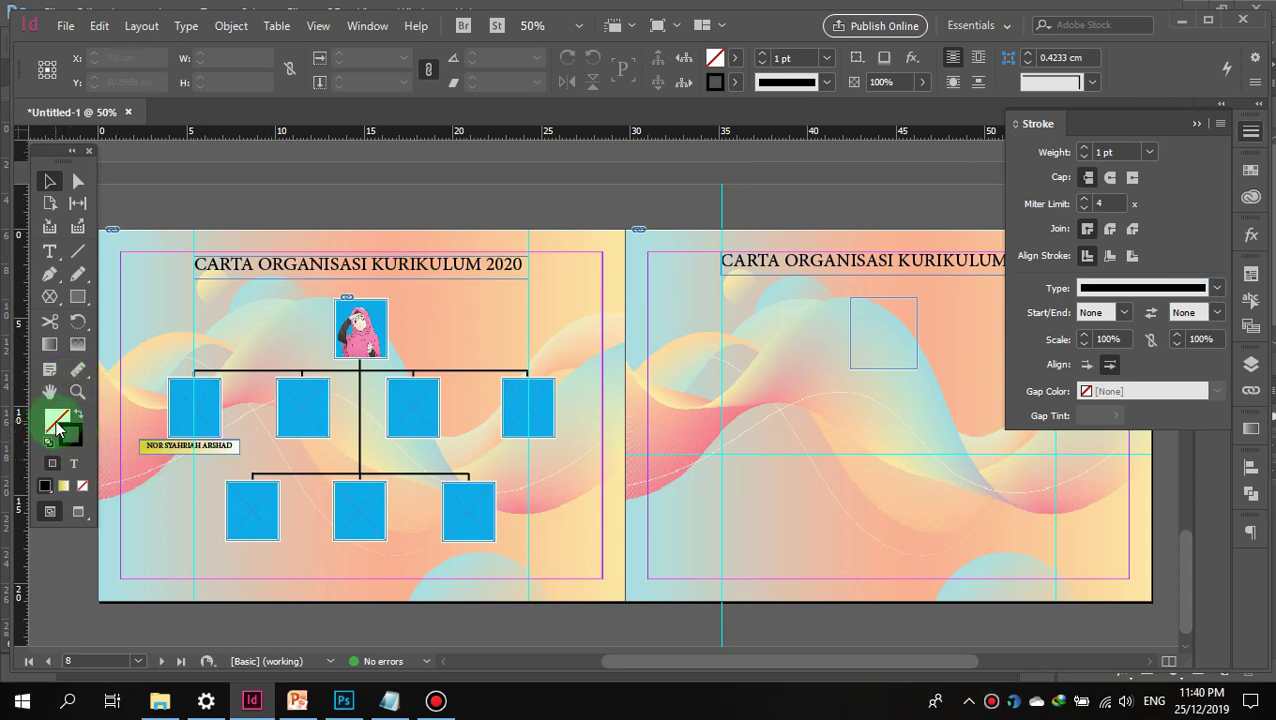
pyautogui.click(82, 440)
pyautogui.click(60, 432)
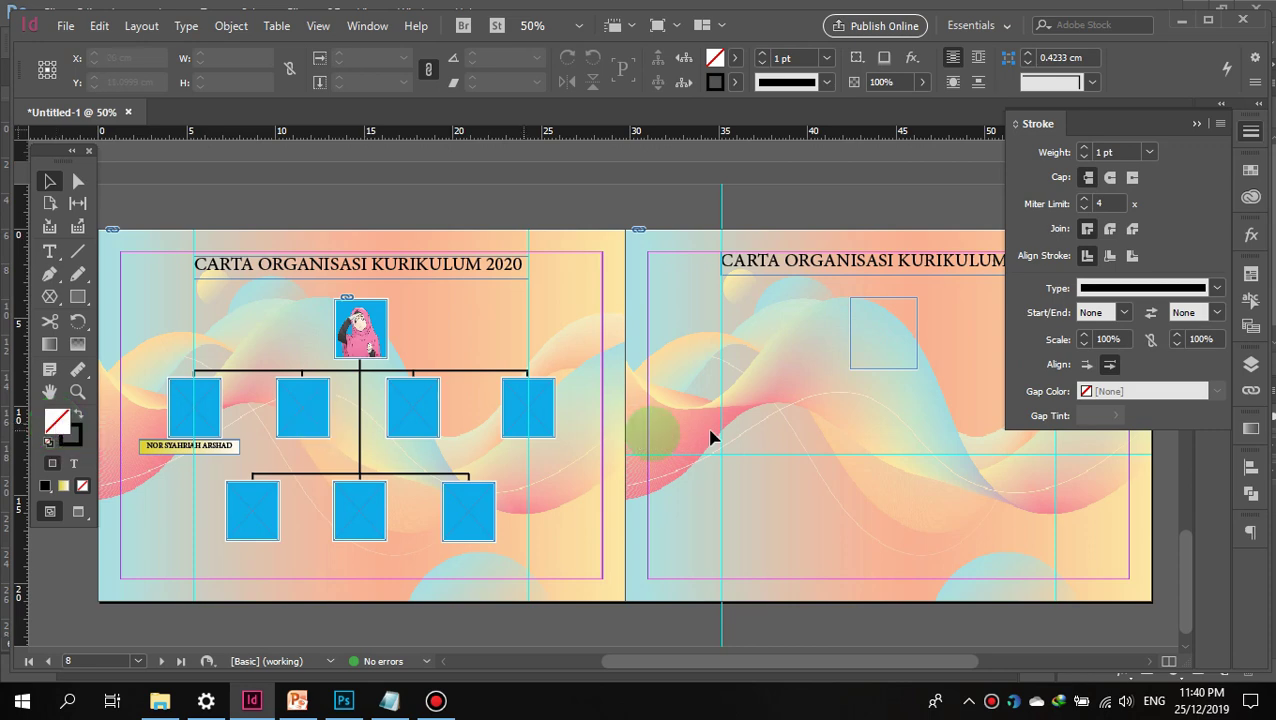
pyautogui.click(884, 302)
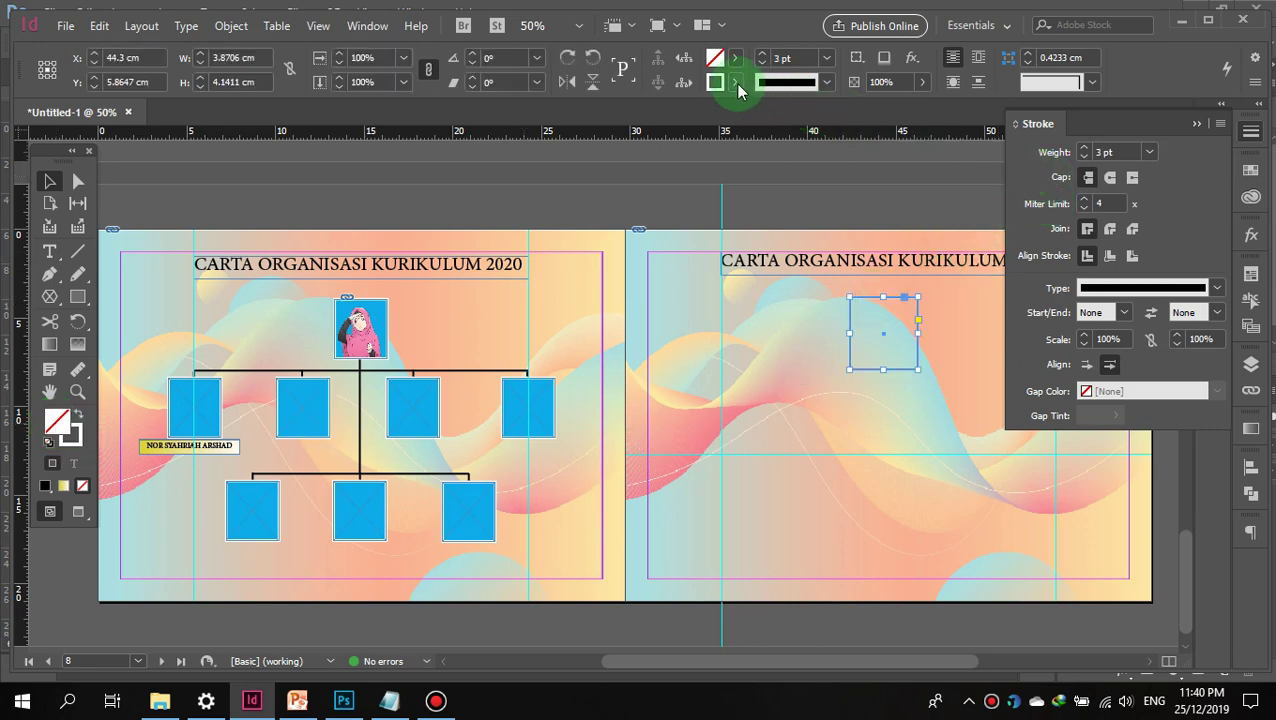
pyautogui.click(935, 360)
pyautogui.click(917, 358)
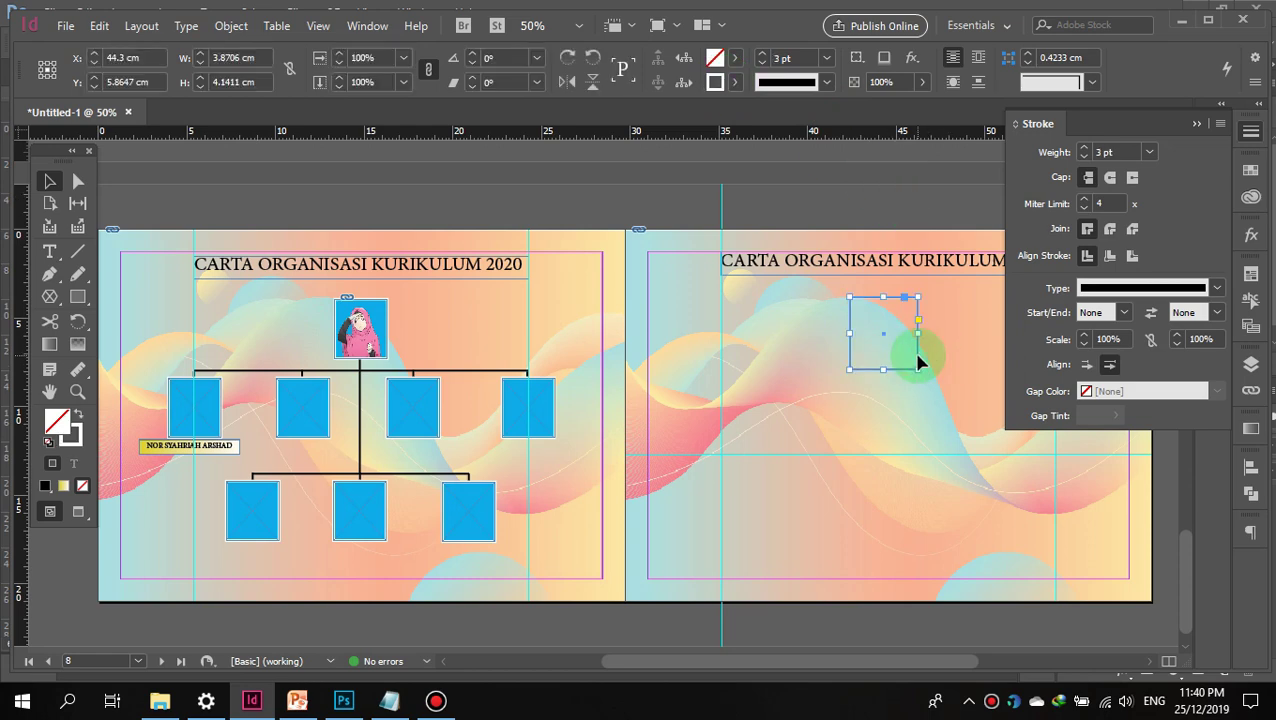
pyautogui.hotkey('ctrl', '-')
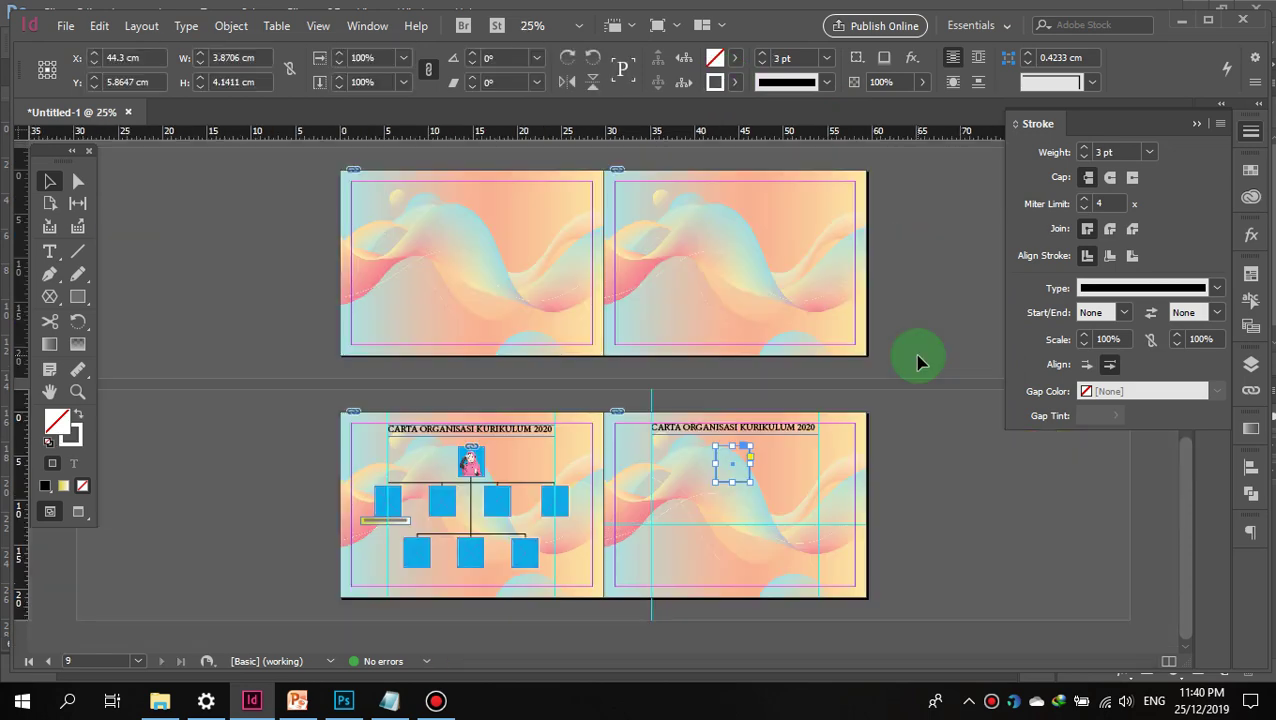
pyautogui.hotkey('ctrl', '=')
pyautogui.hotkey('ctrl', '=')
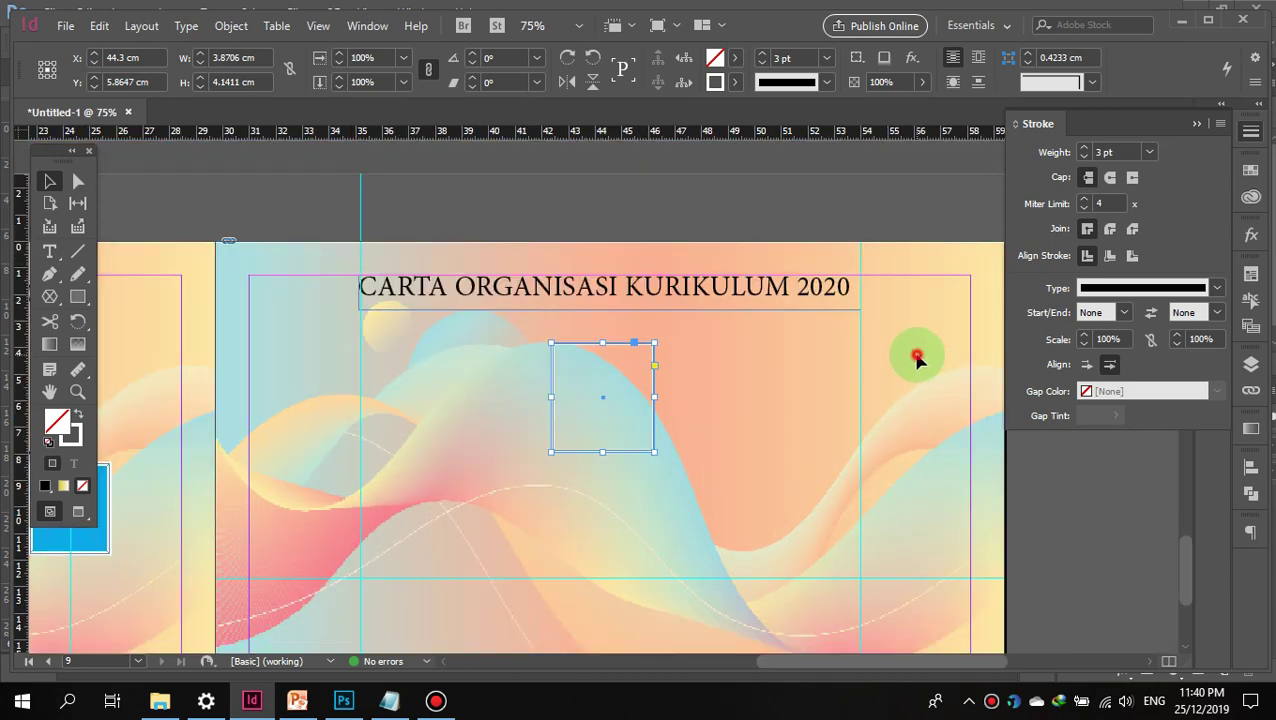
pyautogui.click(917, 358)
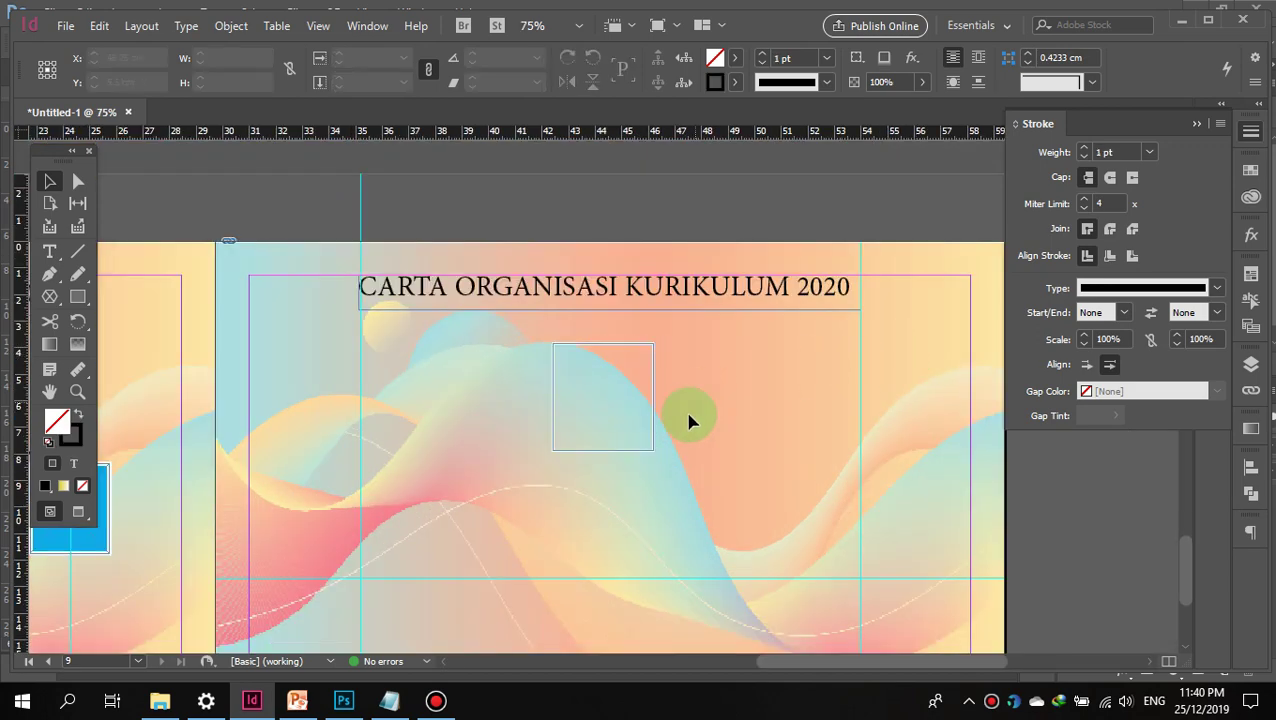
pyautogui.click(654, 421)
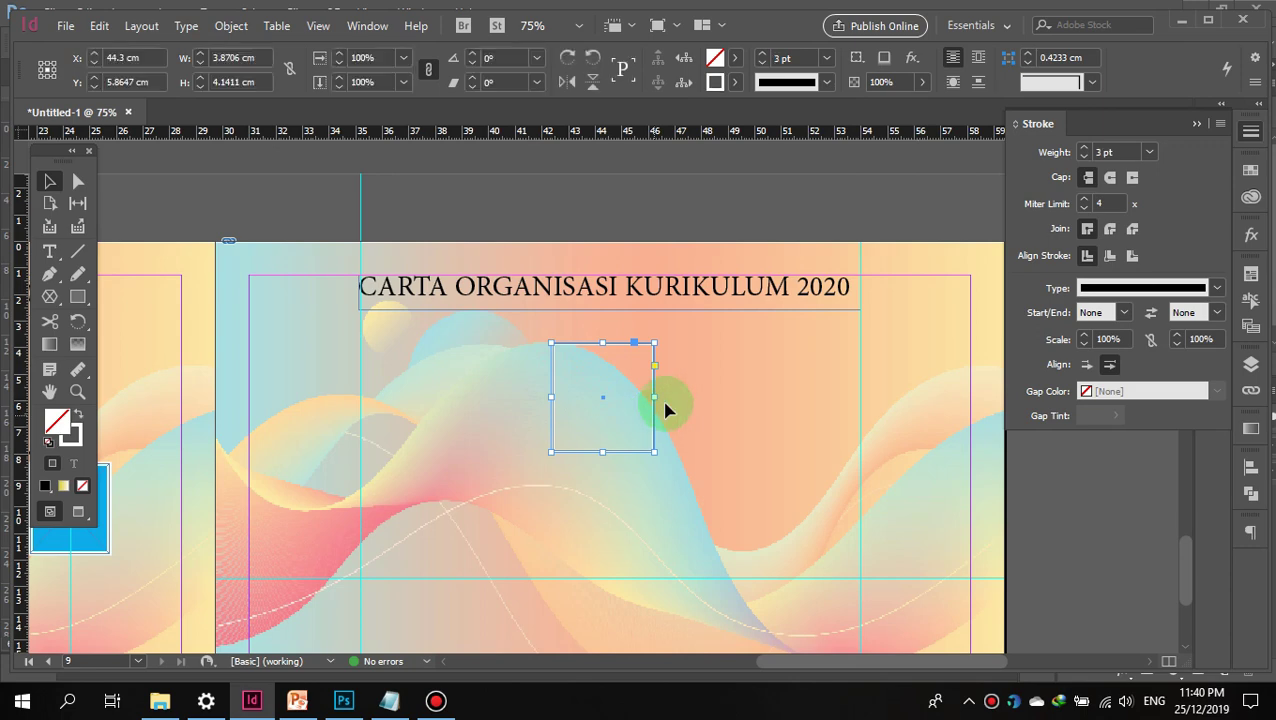
# Step: Raise the box's stroke weight to 5 pt and check the white outline
pyautogui.click(1085, 149)
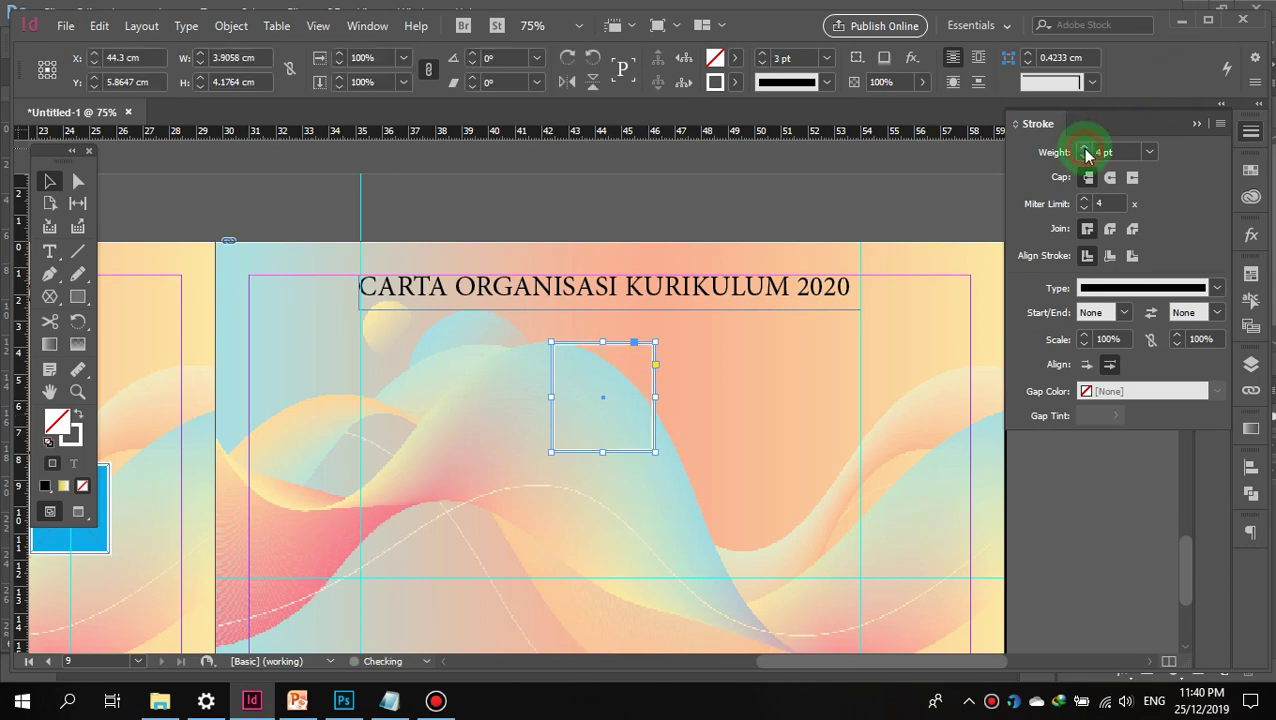
pyautogui.click(1085, 150)
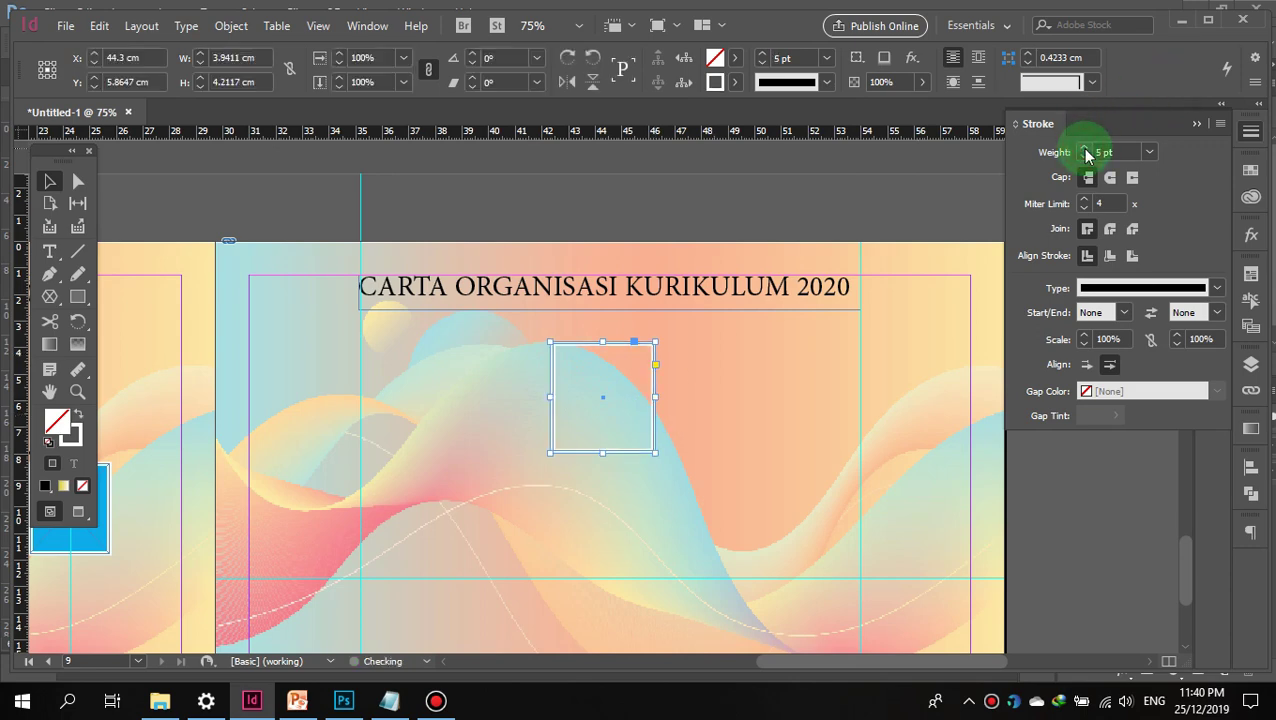
pyautogui.click(944, 353)
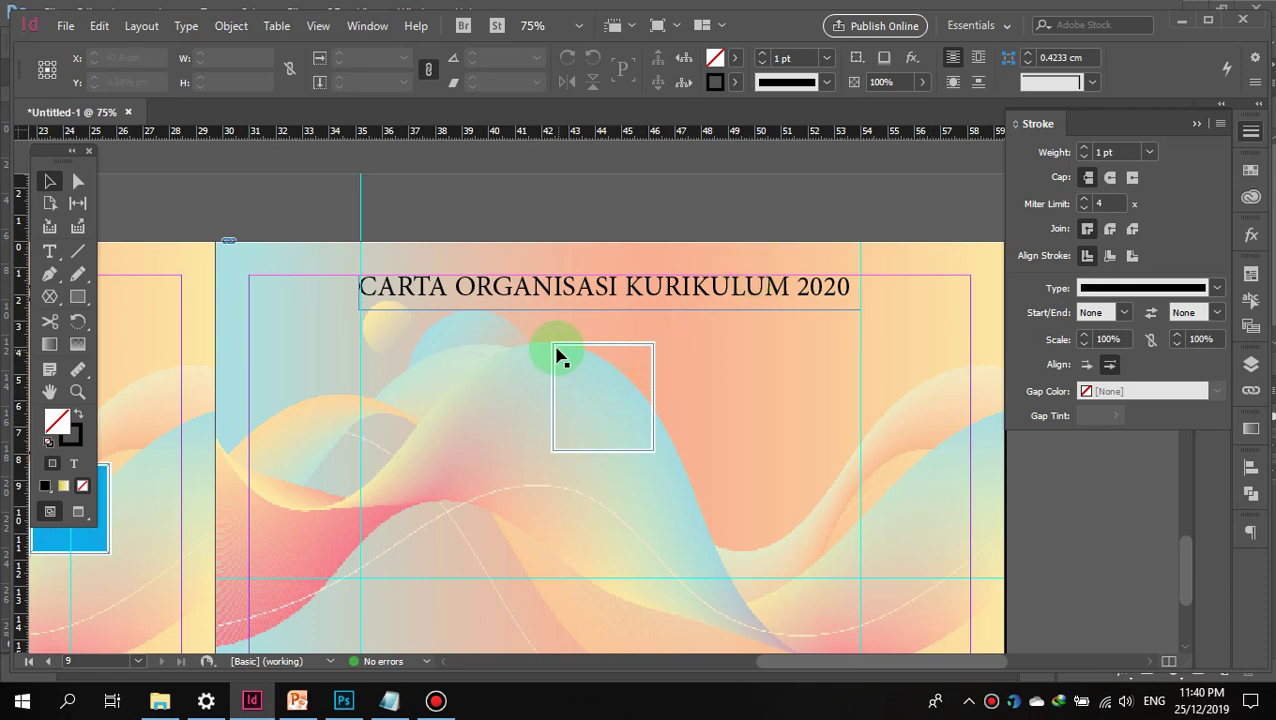
pyautogui.click(616, 345)
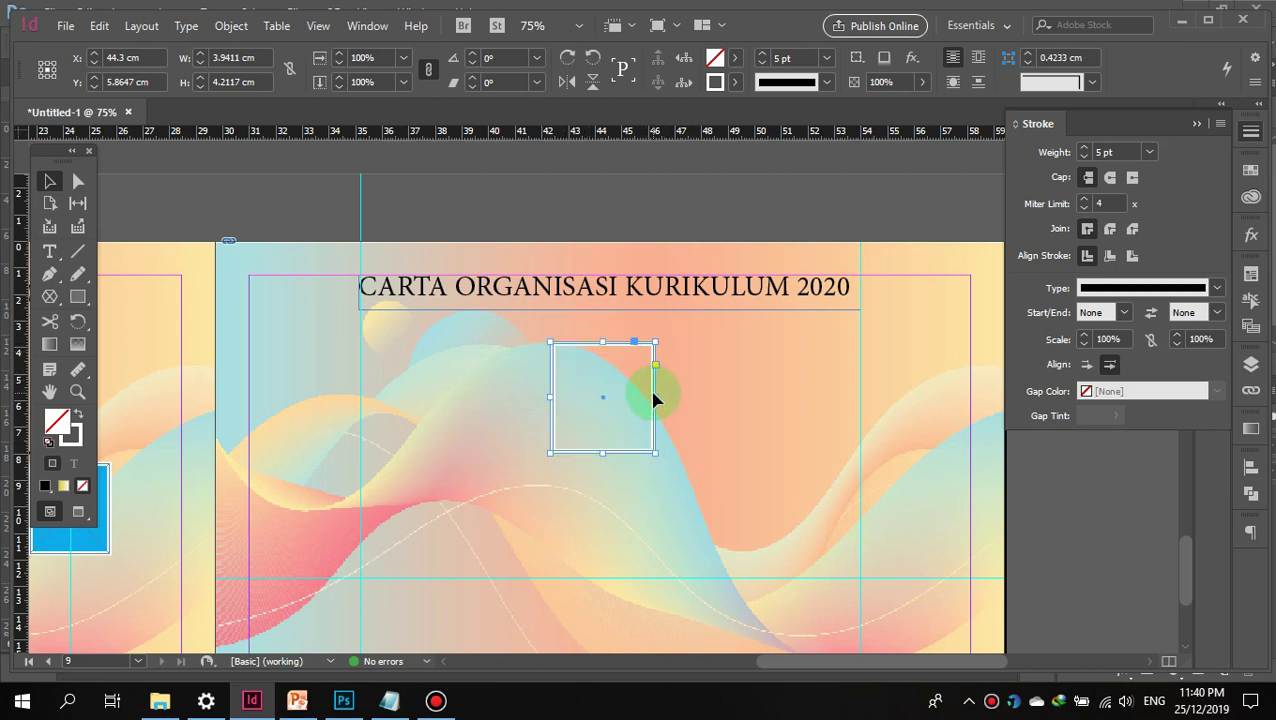
pyautogui.click(700, 383)
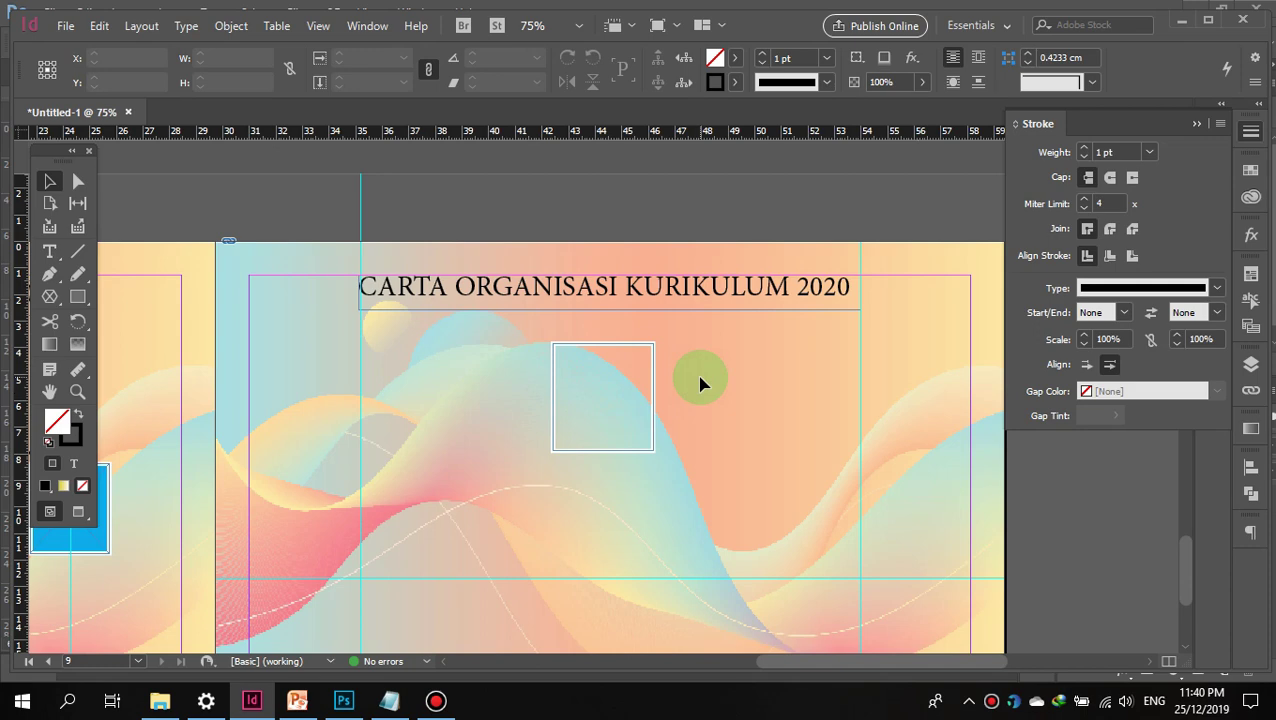
pyautogui.click(652, 399)
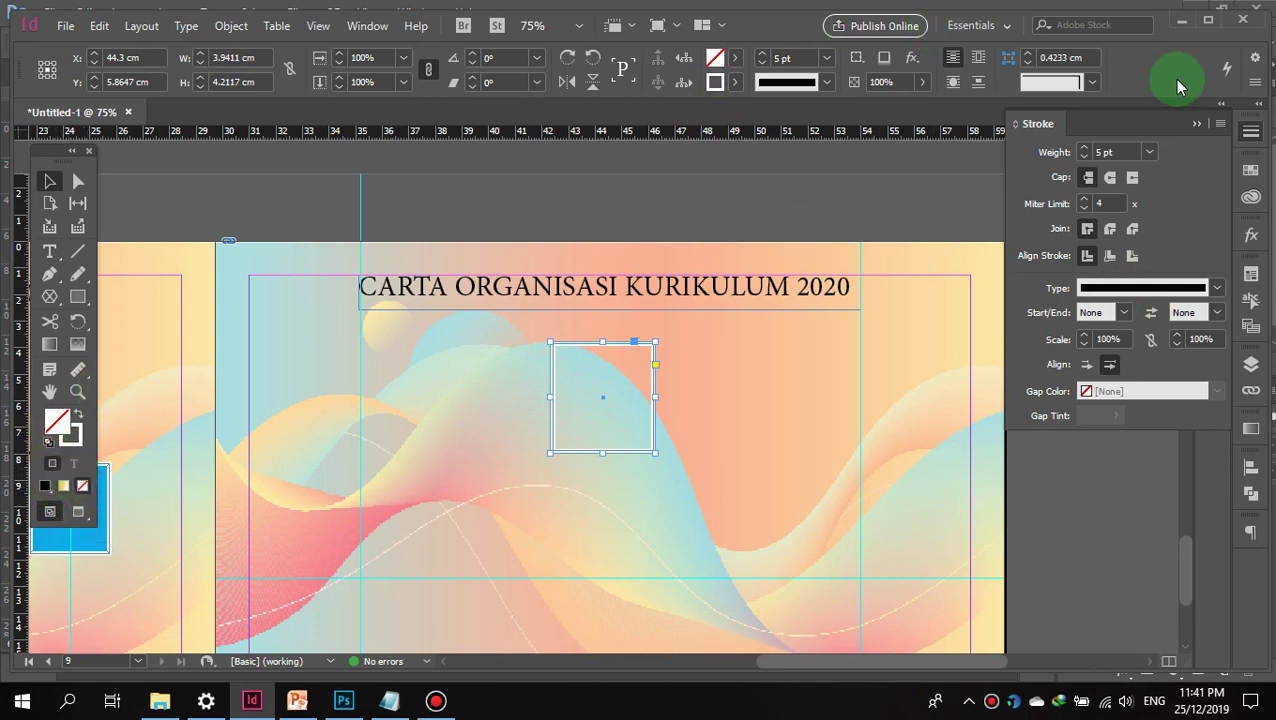
# Step: Fill the box with the C=100 M=0 Y=0 K=0 cyan swatch, keeping its white outline
pyautogui.click(1245, 172)
pyautogui.click(1248, 174)
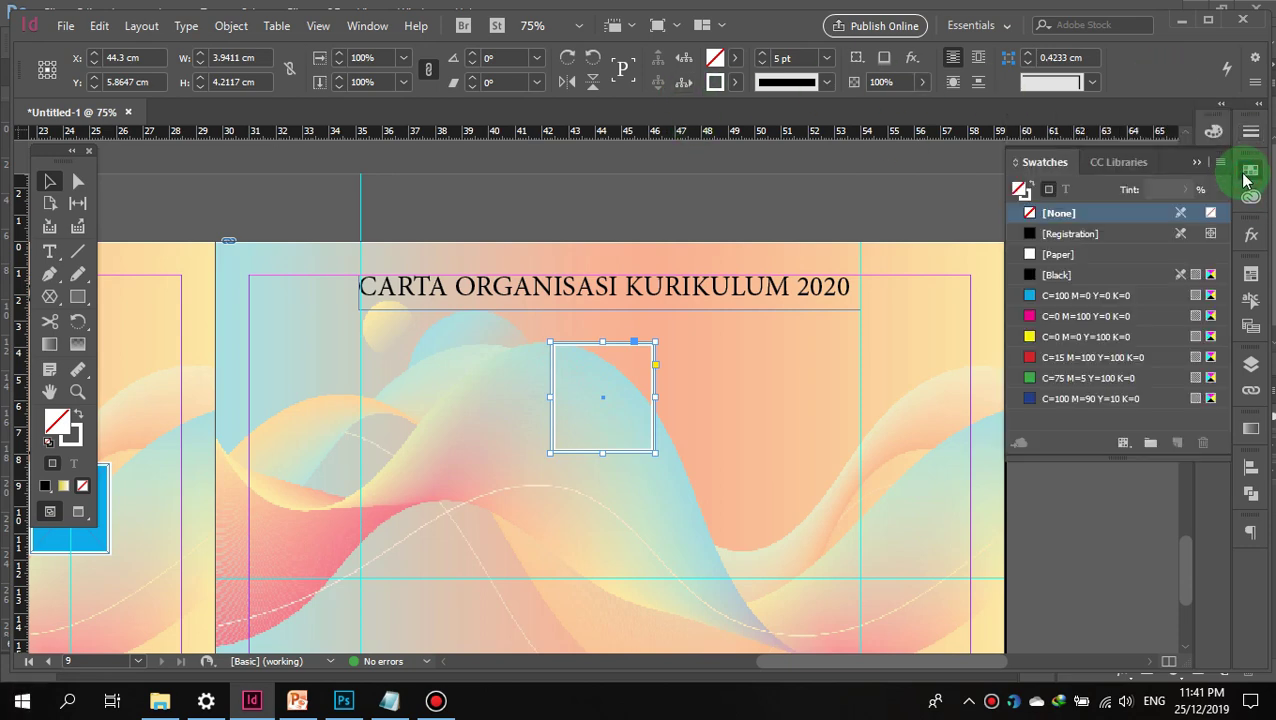
pyautogui.click(1086, 300)
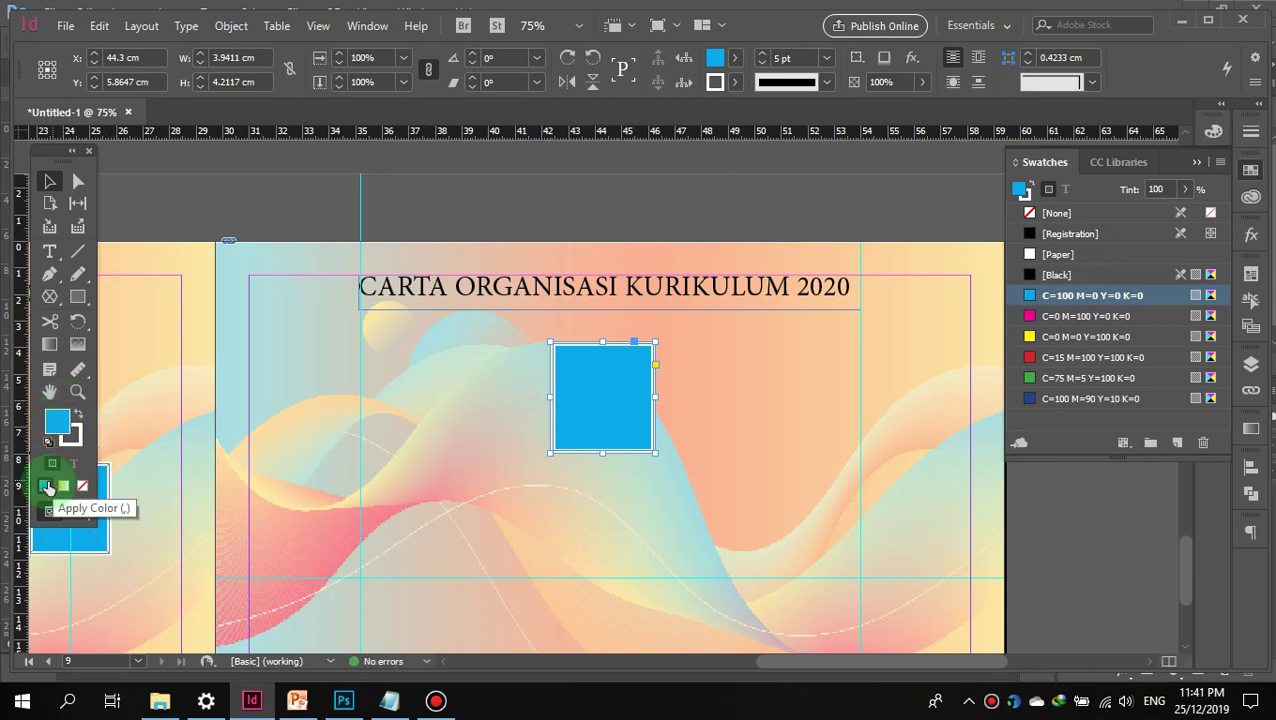
pyautogui.click(379, 221)
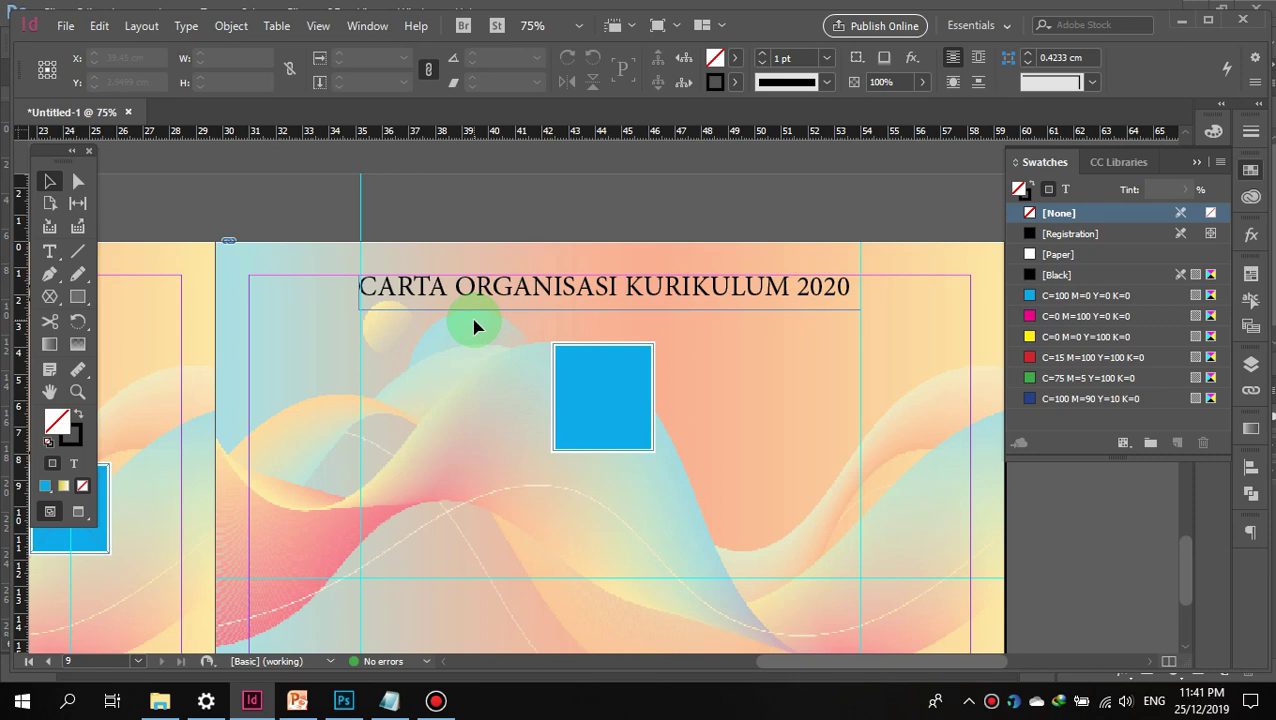
pyautogui.hotkey('ctrl', '-')
pyautogui.hotkey('ctrl', '-')
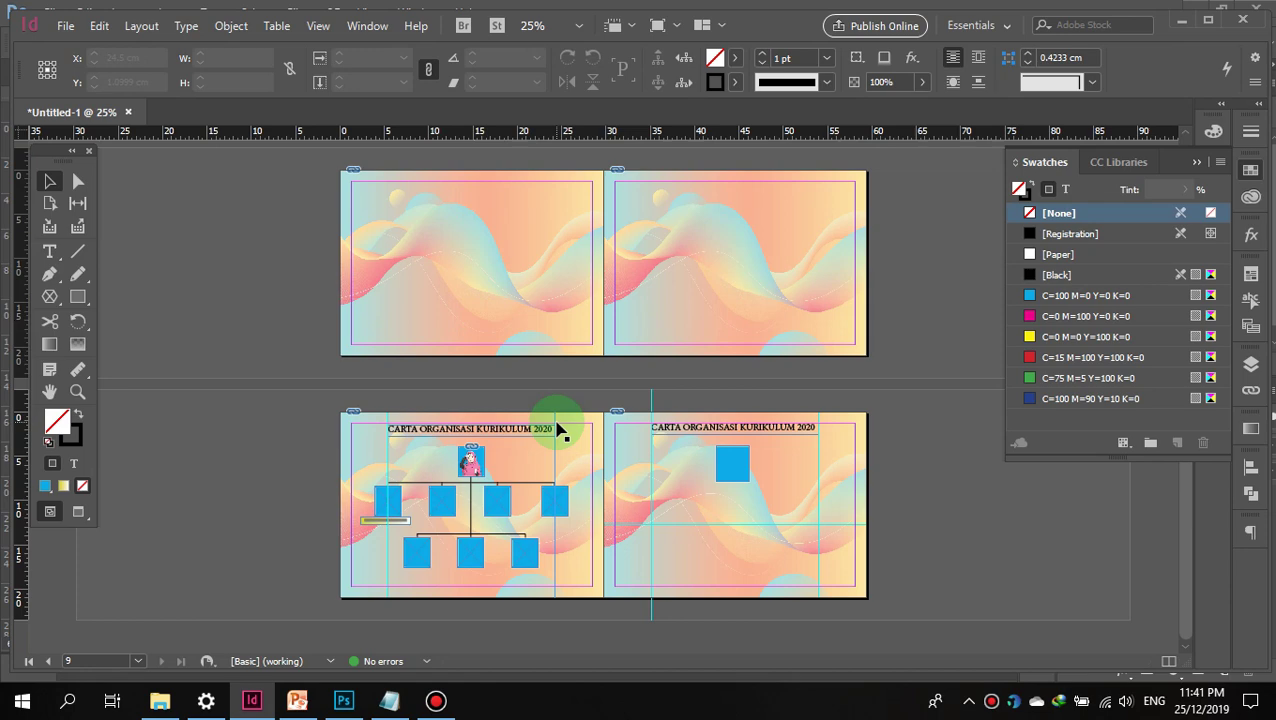
# Step: Draw a vertical connector line down from the cyan box on the right page
pyautogui.hotkey('ctrl', '=')
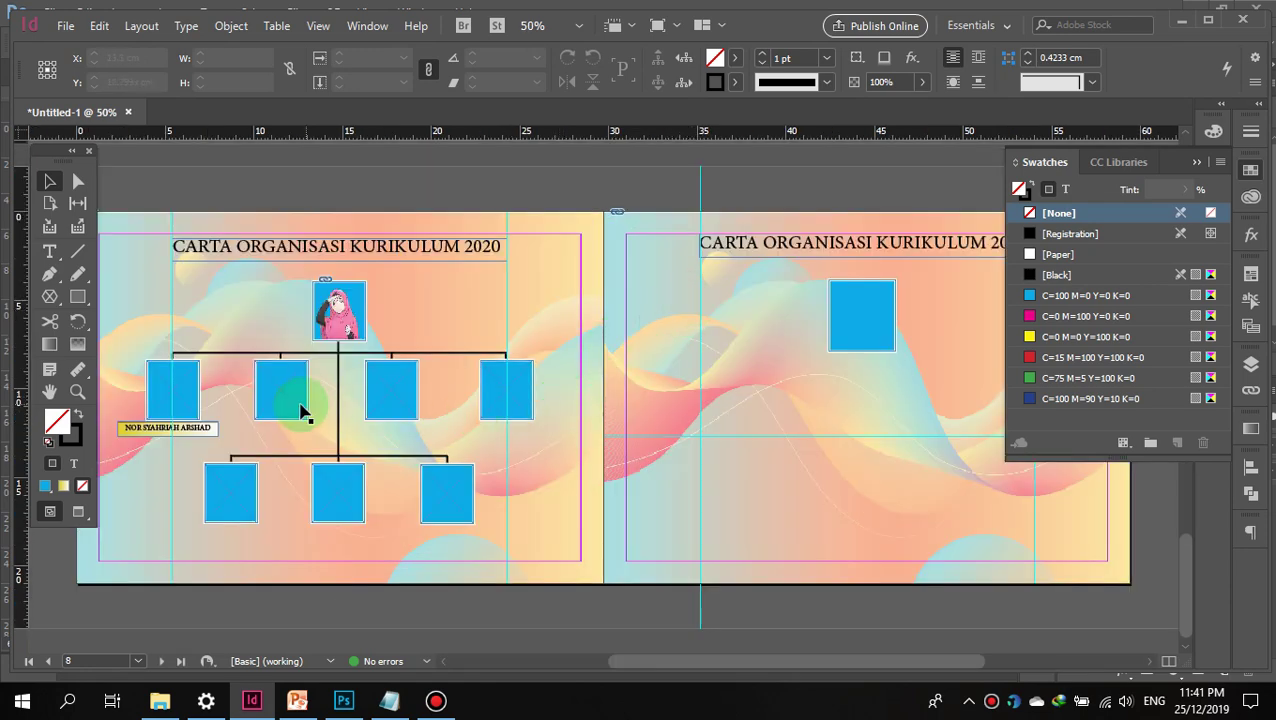
pyautogui.click(337, 410)
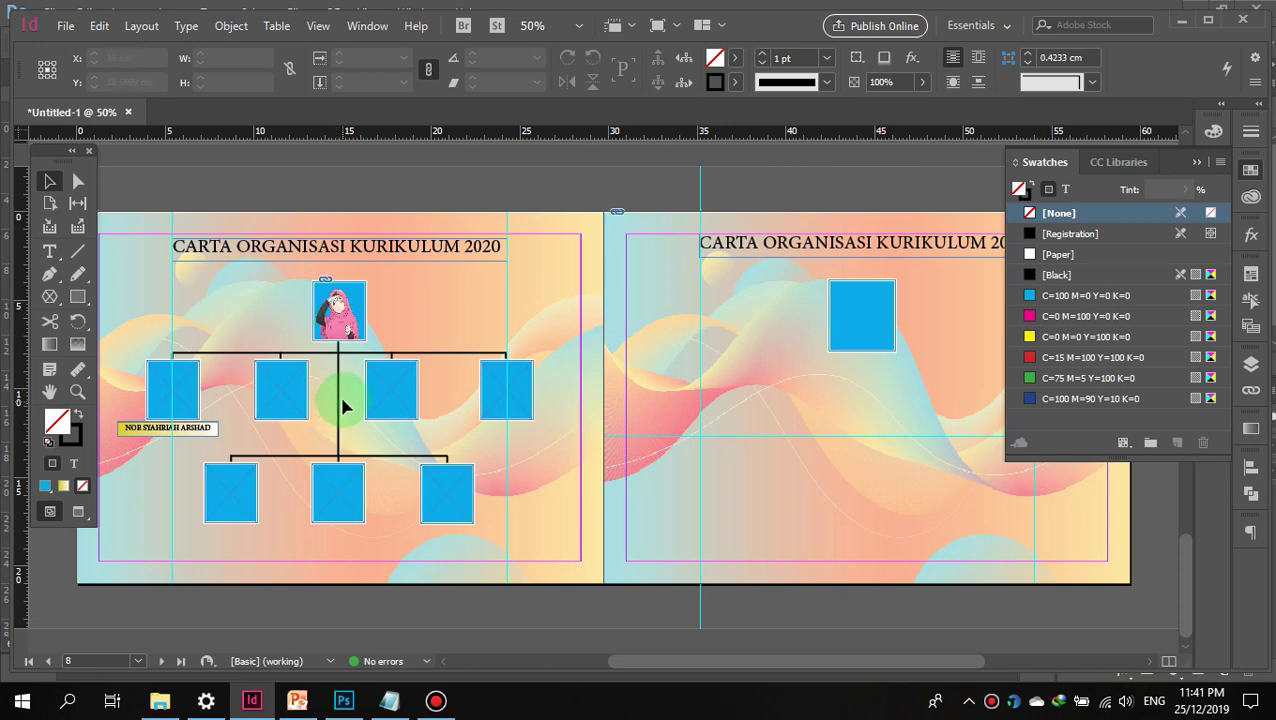
pyautogui.click(81, 252)
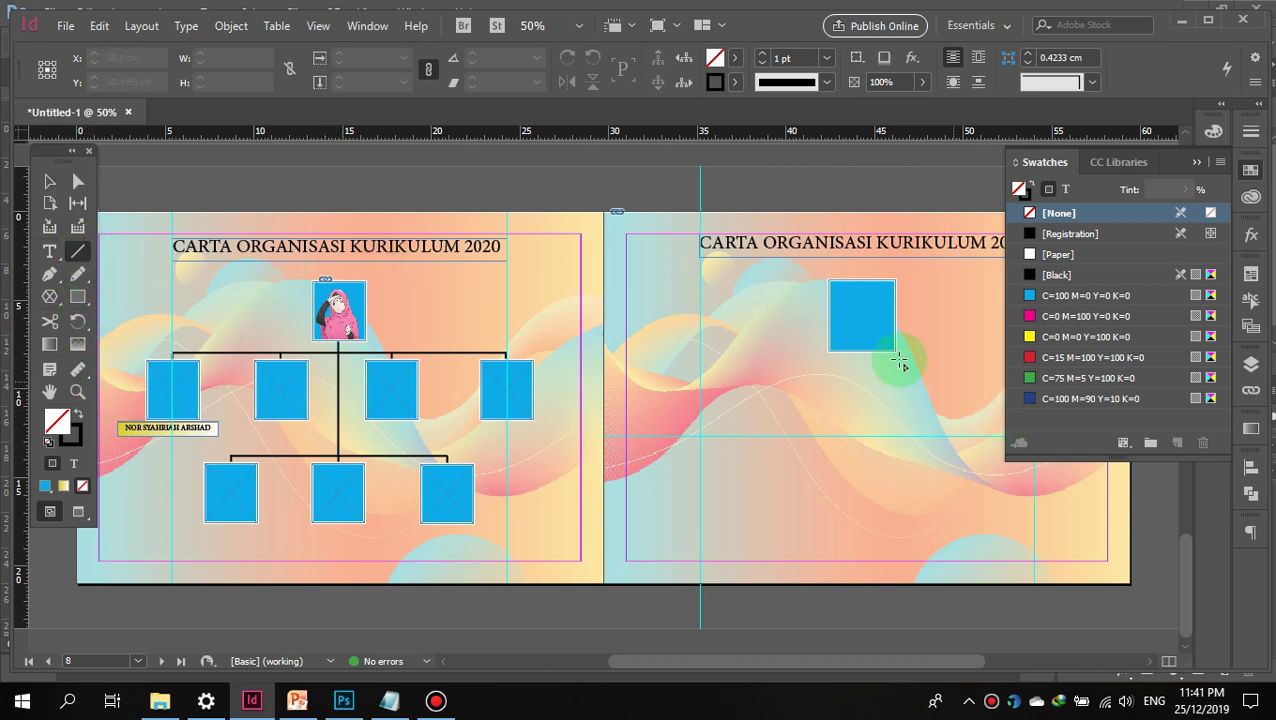
pyautogui.moveTo(864, 352); pyautogui.dragTo(865, 485)
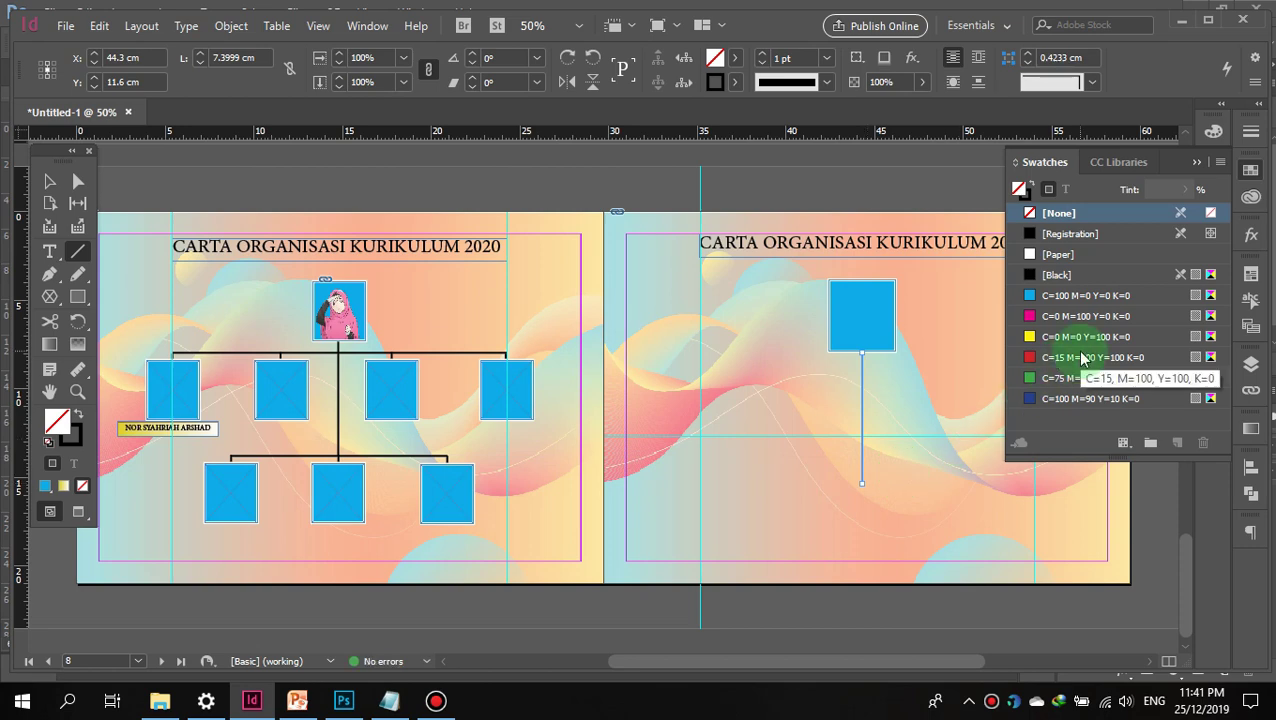
pyautogui.moveTo(862, 485); pyautogui.dragTo(865, 561)
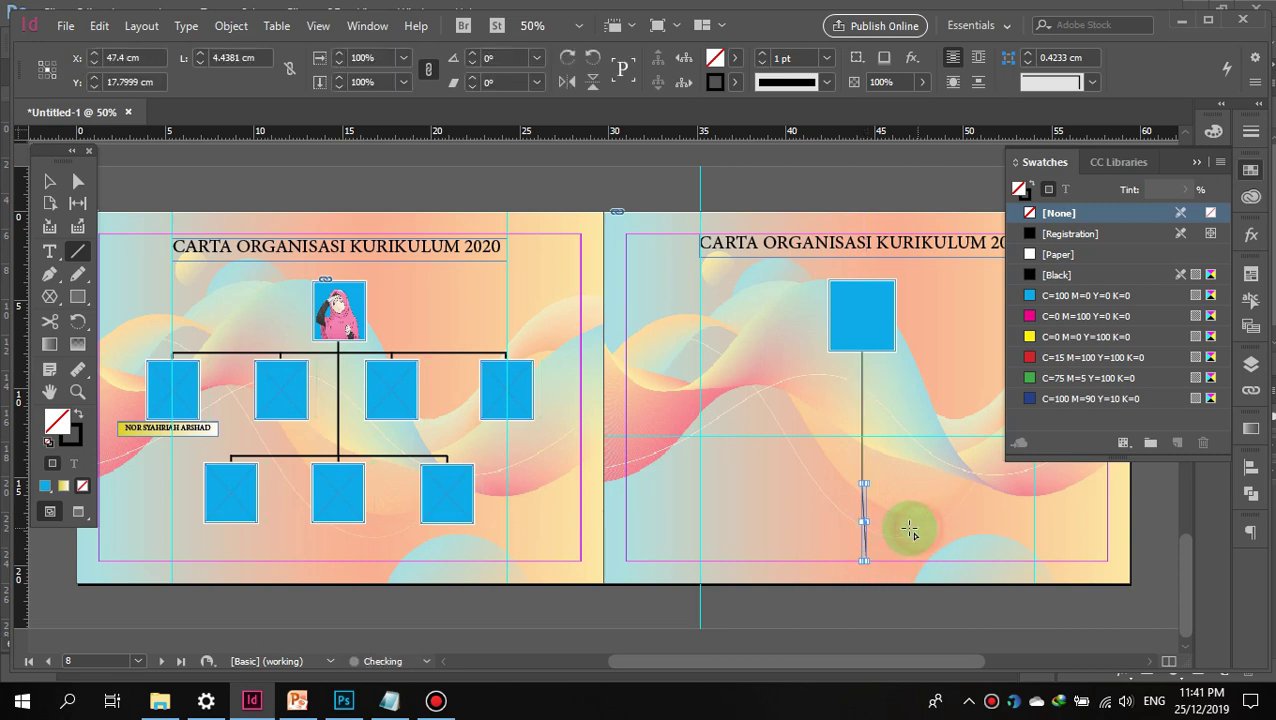
# Step: Clean up the extra lower segment so a single 7.3999 cm line remains
pyautogui.click(49, 181)
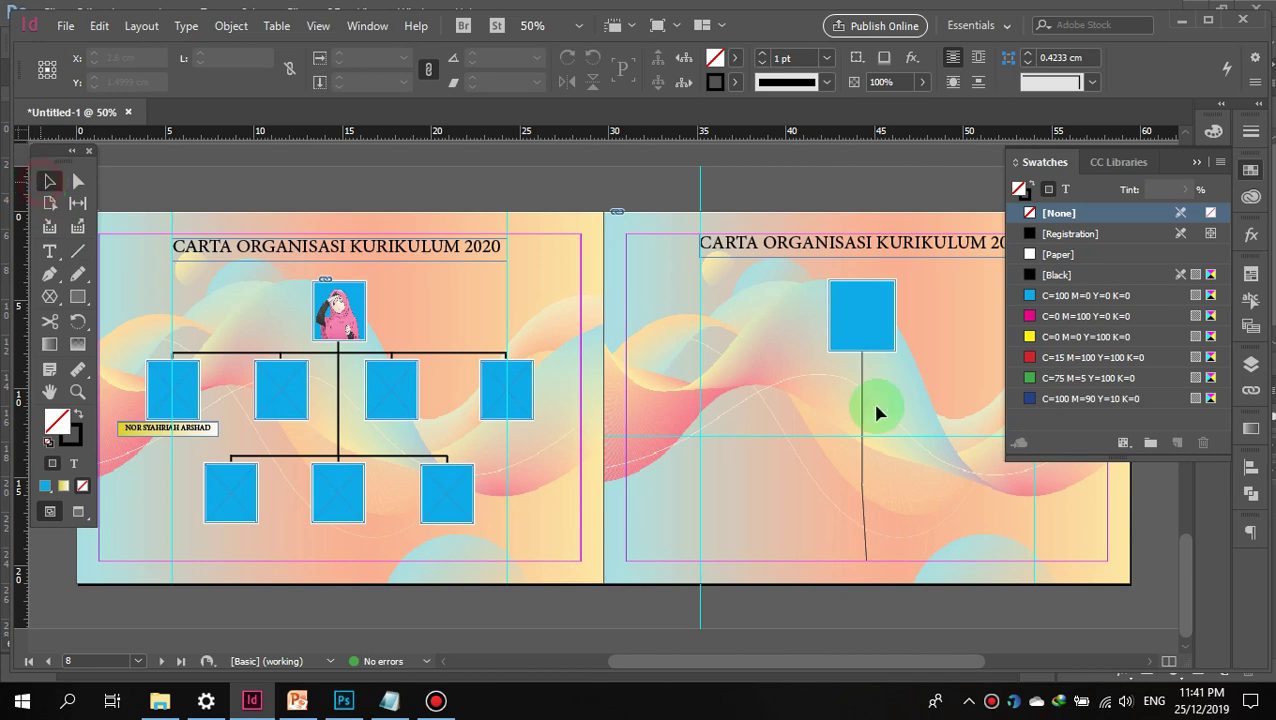
pyautogui.moveTo(872, 577); pyautogui.dragTo(858, 545)
pyautogui.click(864, 537)
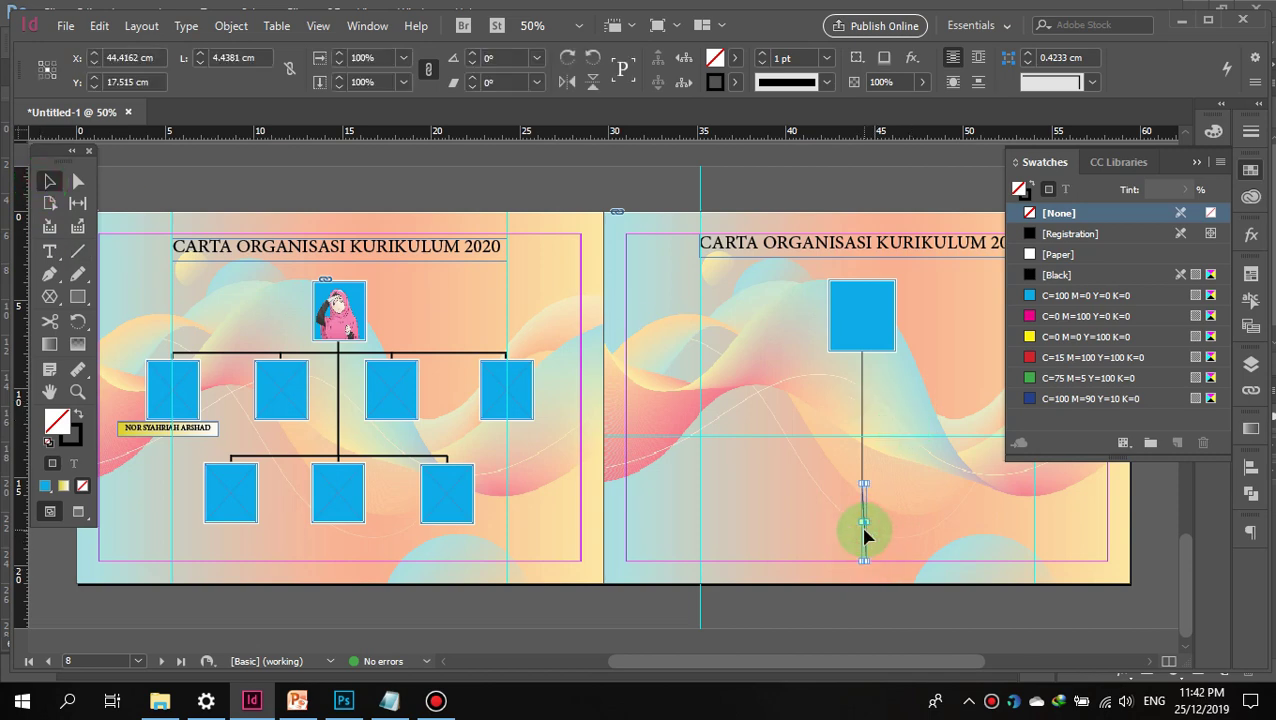
pyautogui.click(864, 537)
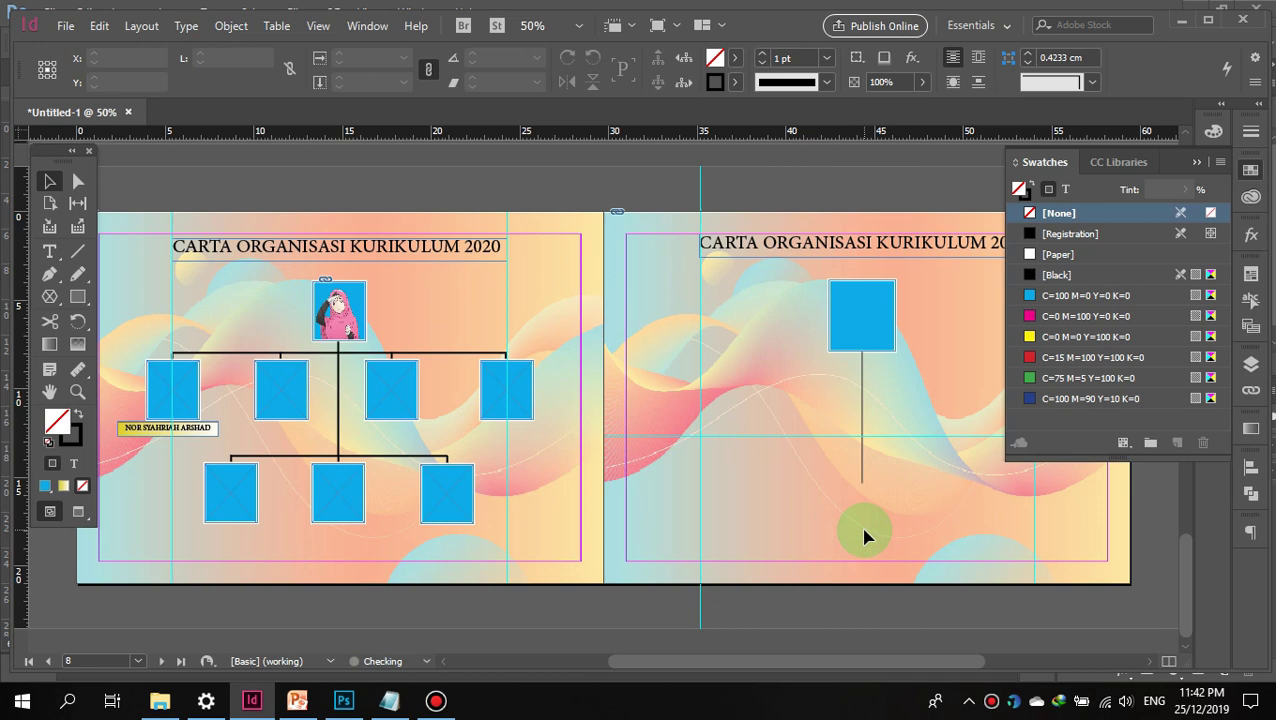
pyautogui.click(1196, 164)
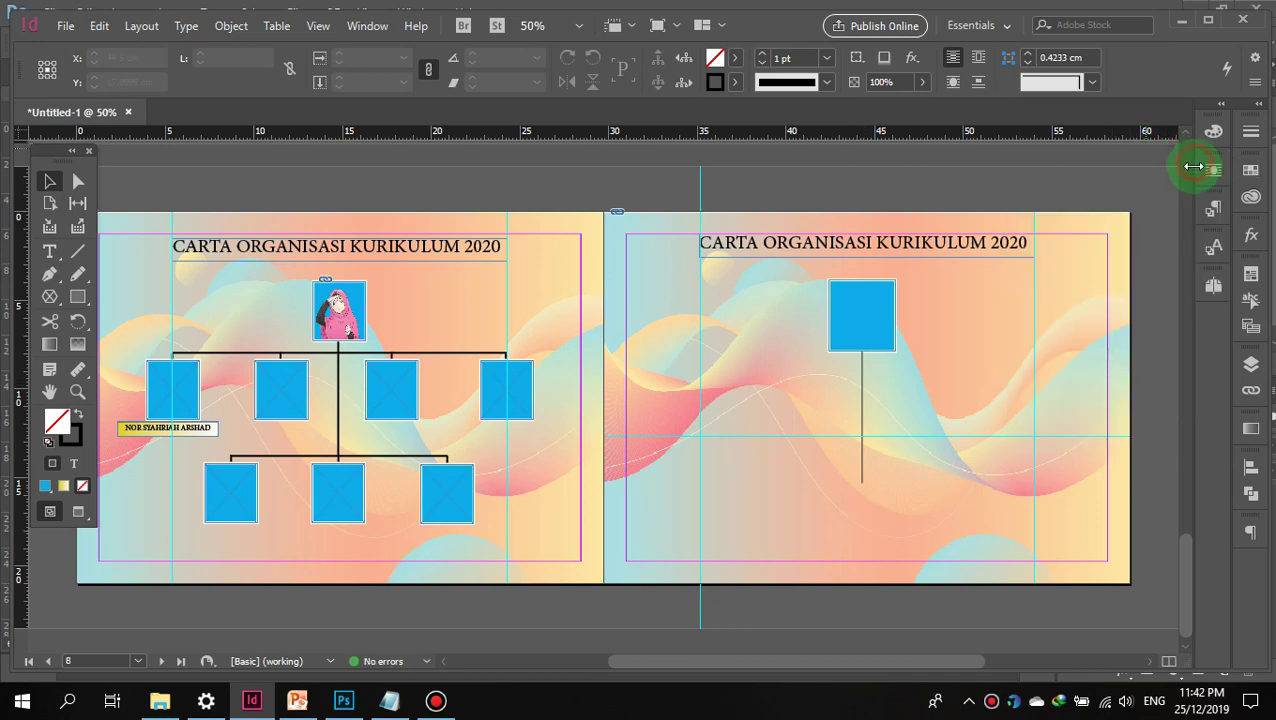
pyautogui.click(862, 430)
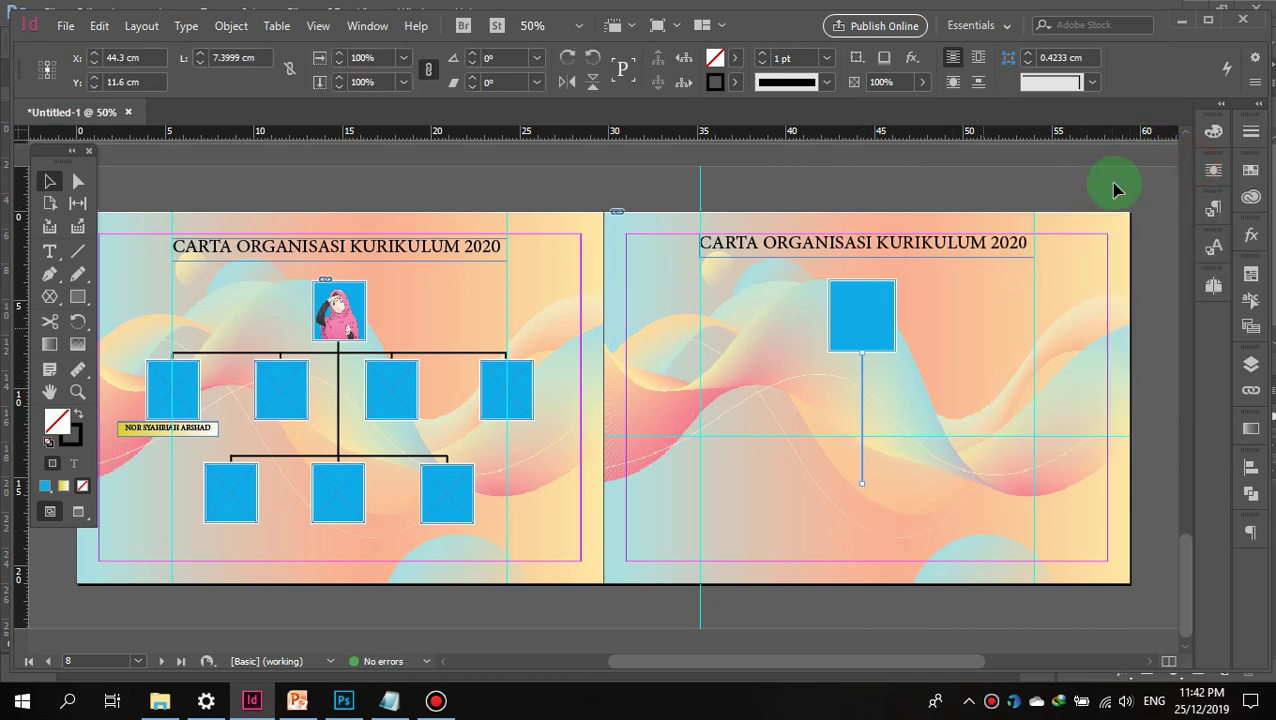
# Step: Set the vertical connector's stroke weight to 3 pt
pyautogui.click(1249, 133)
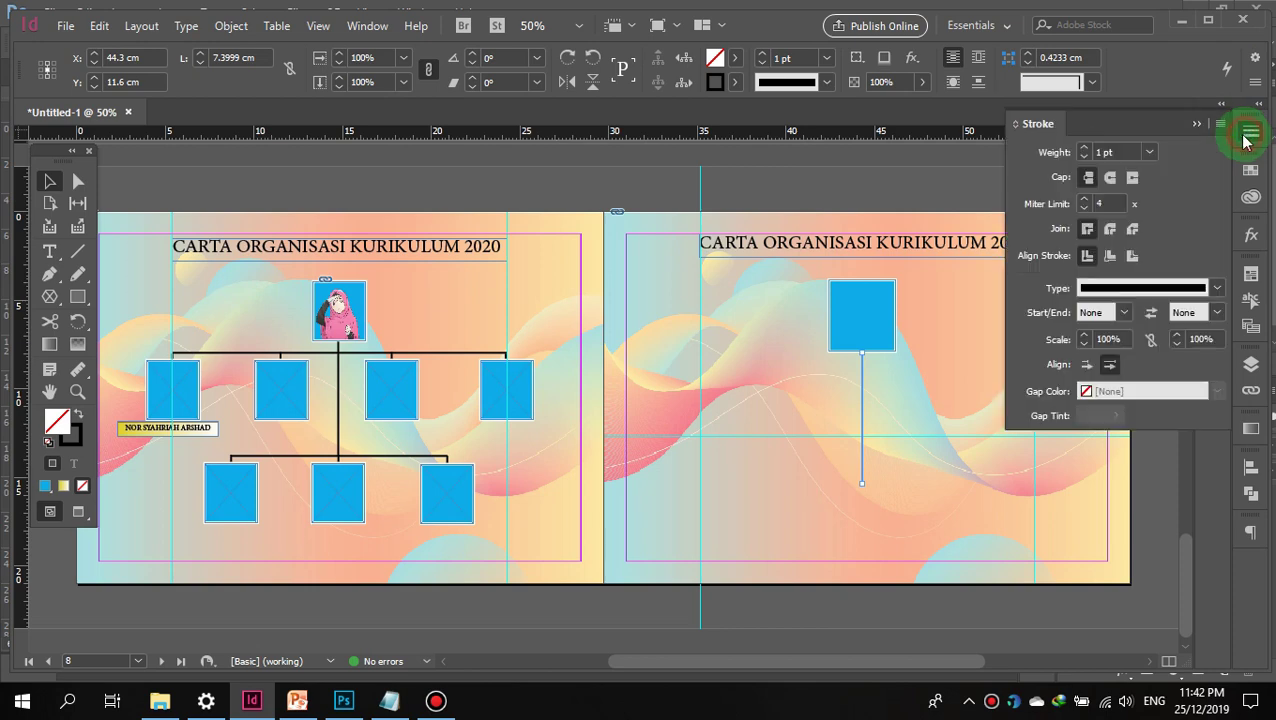
pyautogui.click(1079, 151)
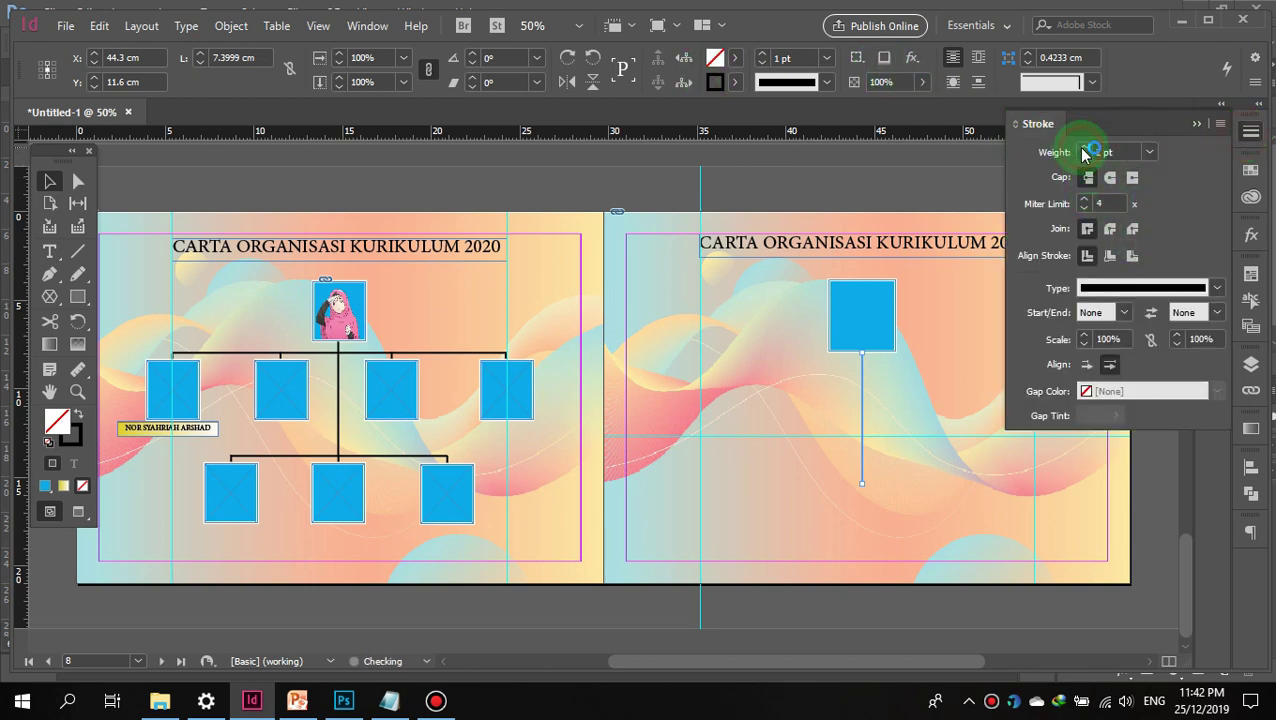
pyautogui.click(1082, 149)
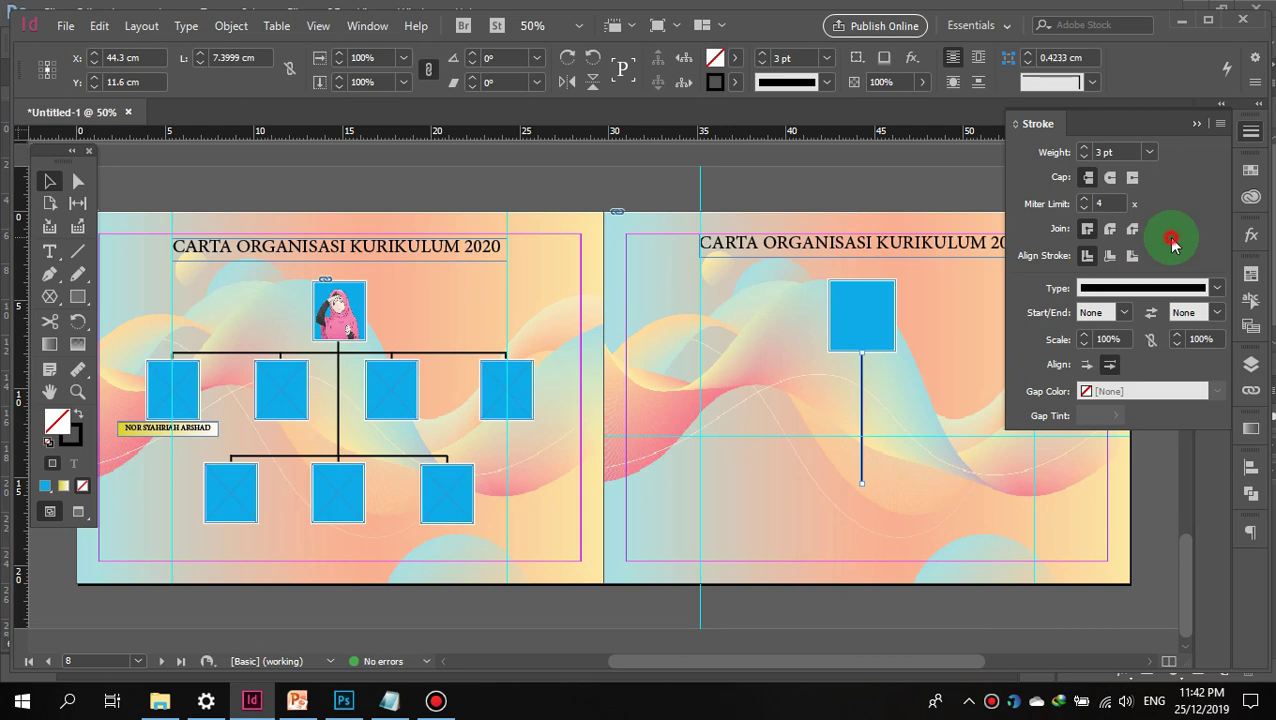
pyautogui.click(955, 396)
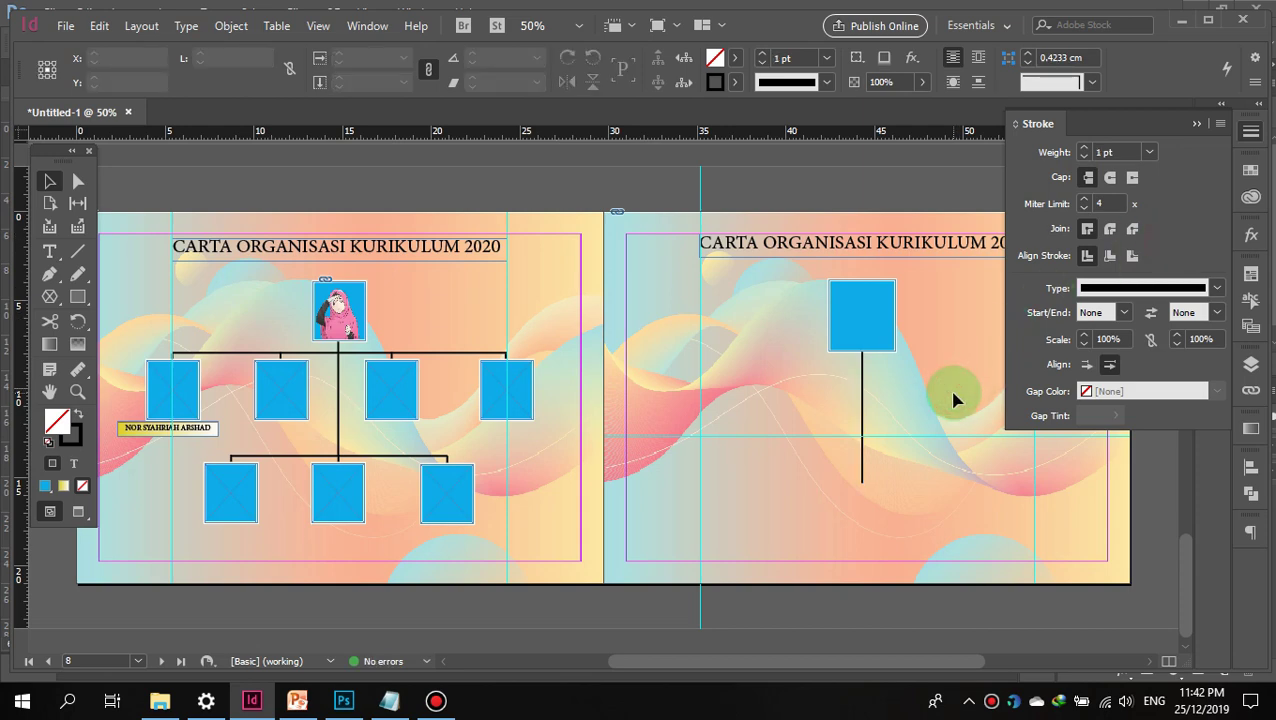
pyautogui.click(1196, 125)
pyautogui.click(862, 430)
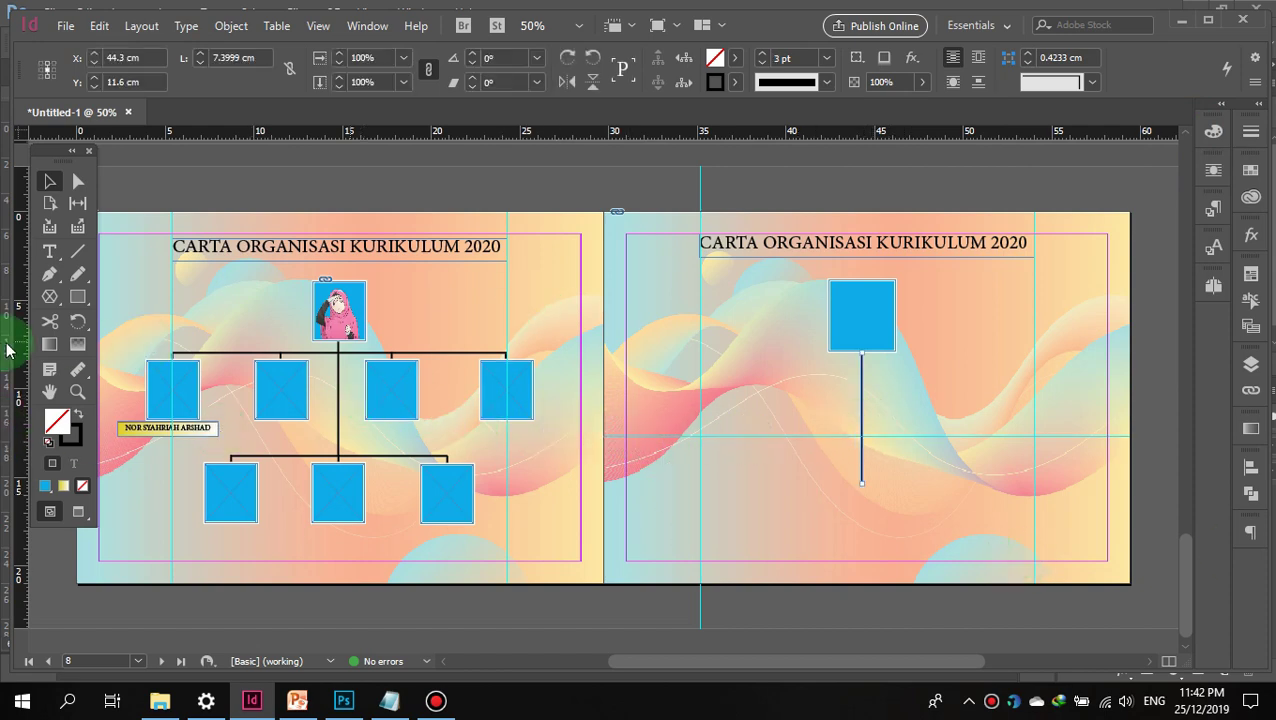
# Step: Draw a horizontal connector across the vertical line and thicken its stroke
pyautogui.click(79, 256)
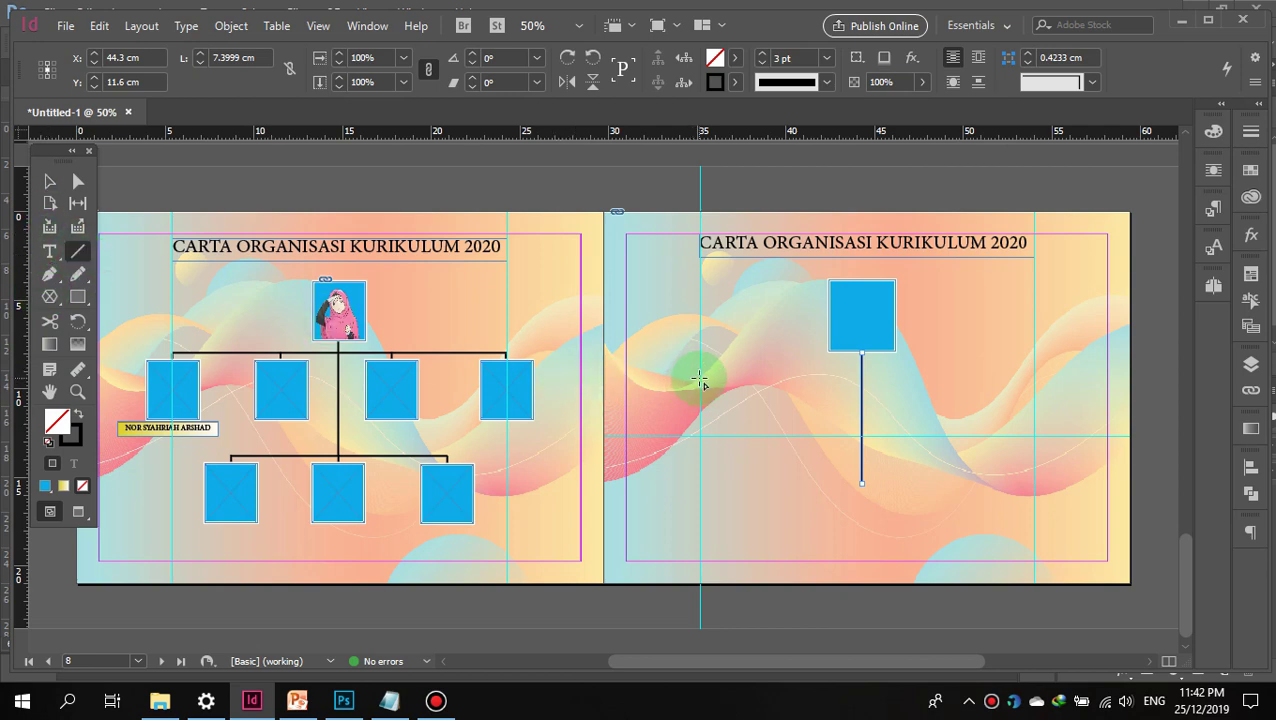
pyautogui.moveTo(700, 380); pyautogui.dragTo(1034, 385)
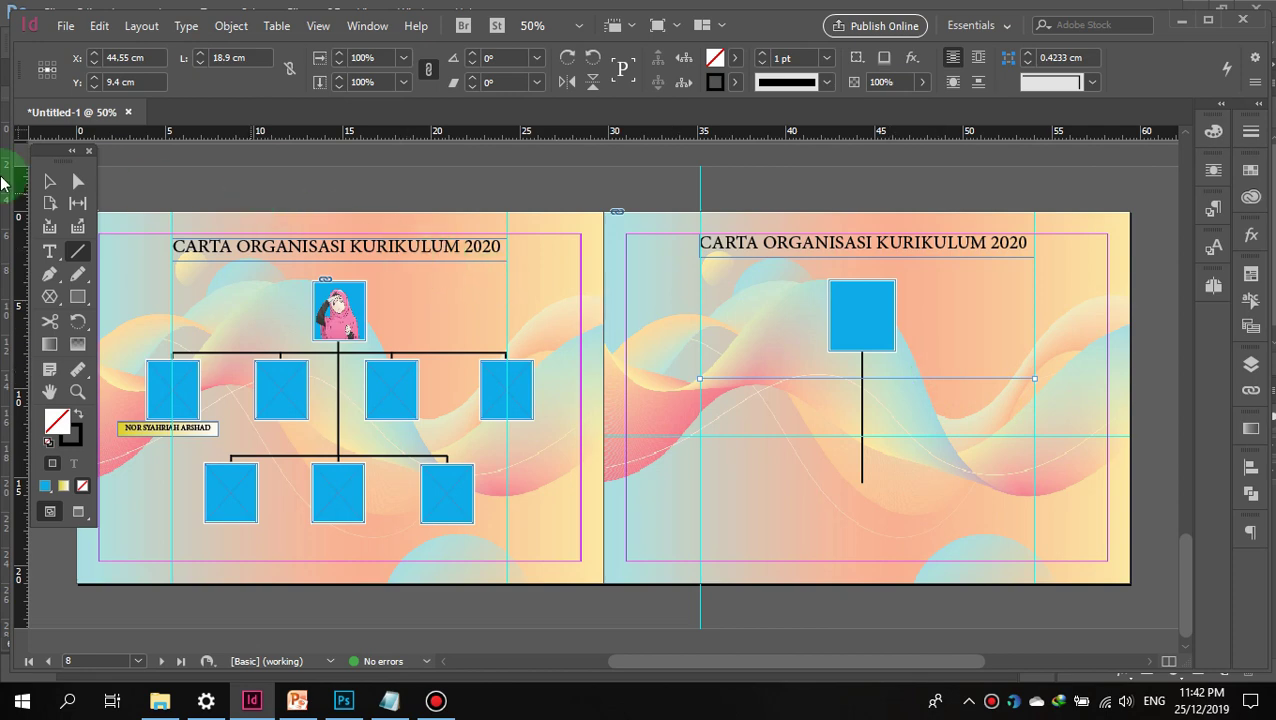
pyautogui.click(52, 180)
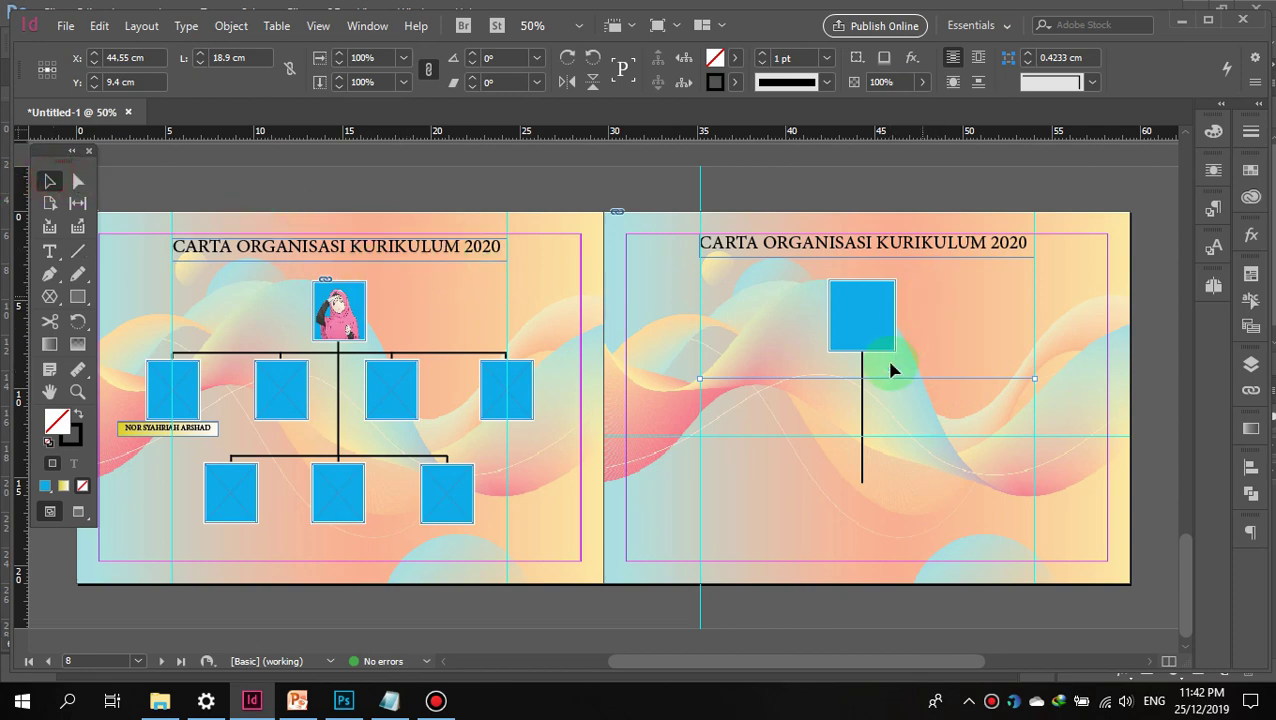
pyautogui.click(1246, 136)
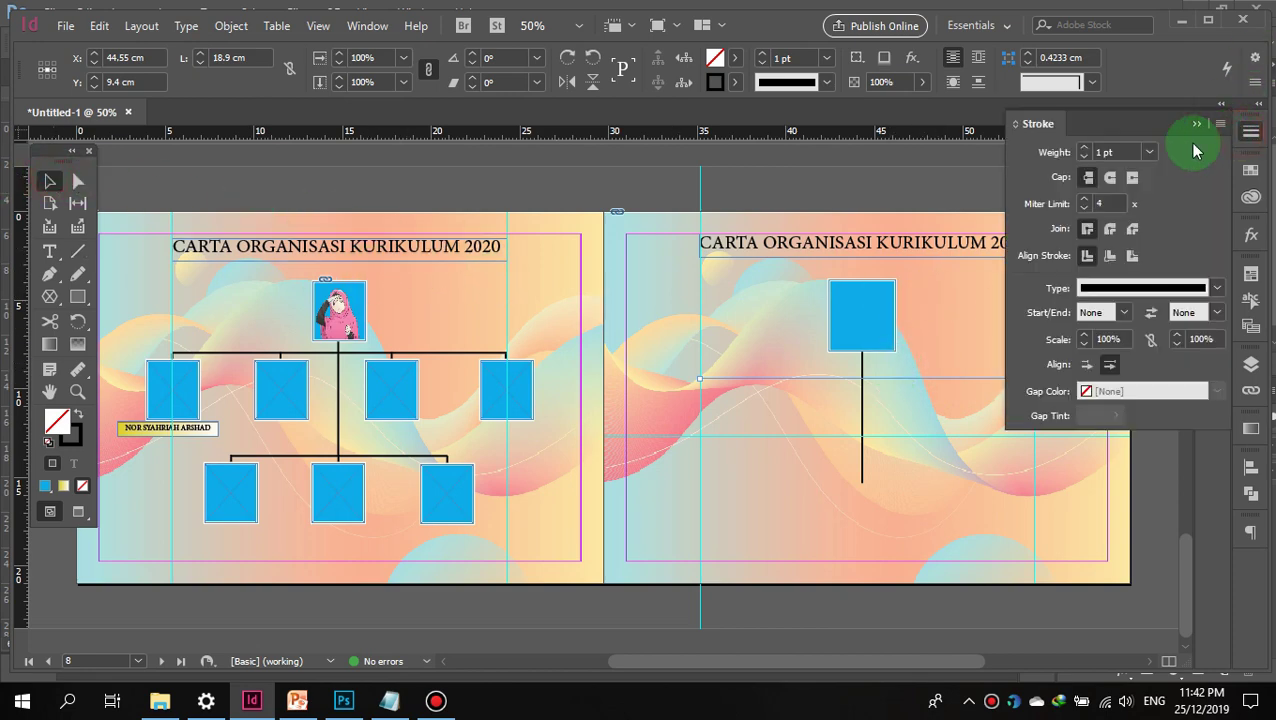
pyautogui.click(1085, 152)
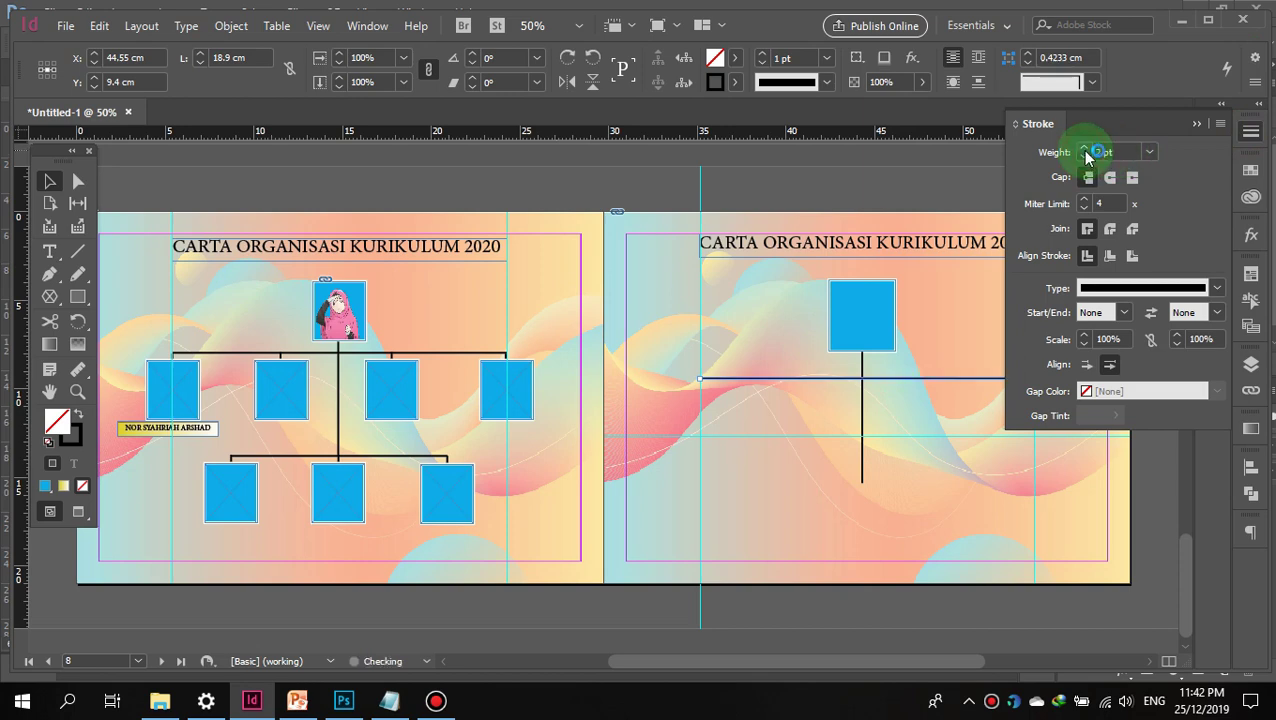
pyautogui.click(920, 405)
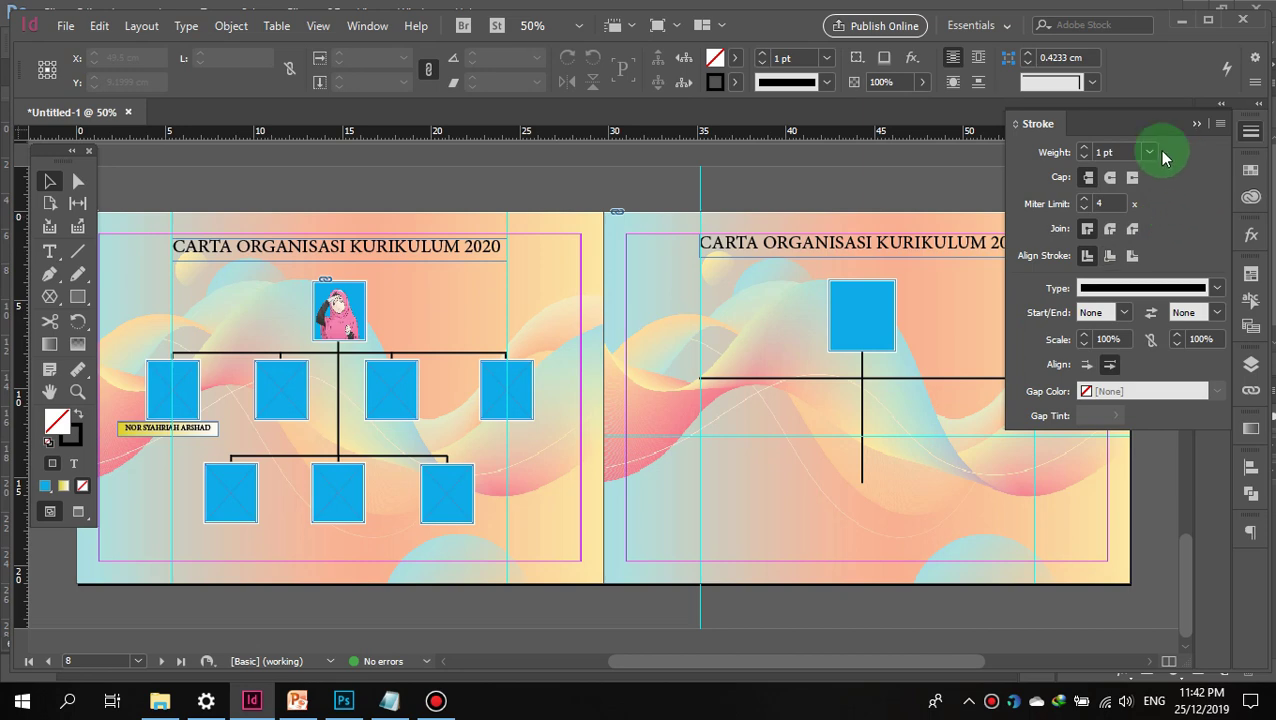
pyautogui.click(1197, 125)
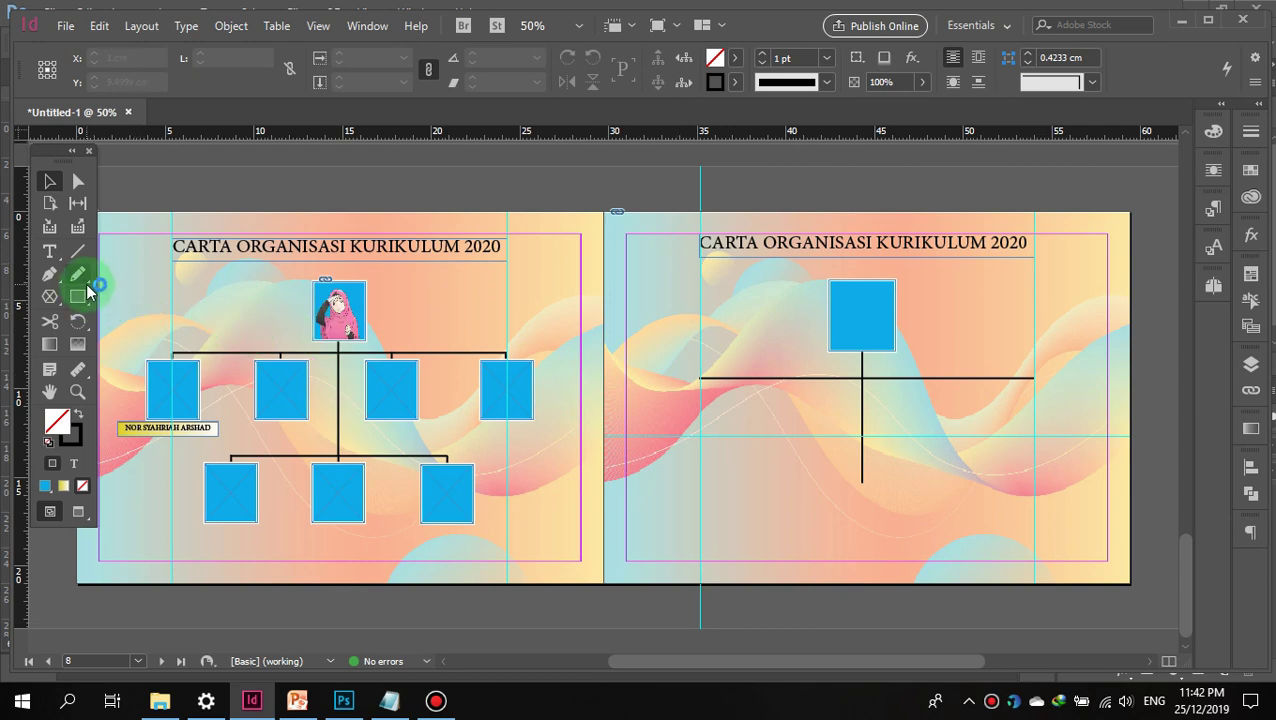
pyautogui.click(82, 252)
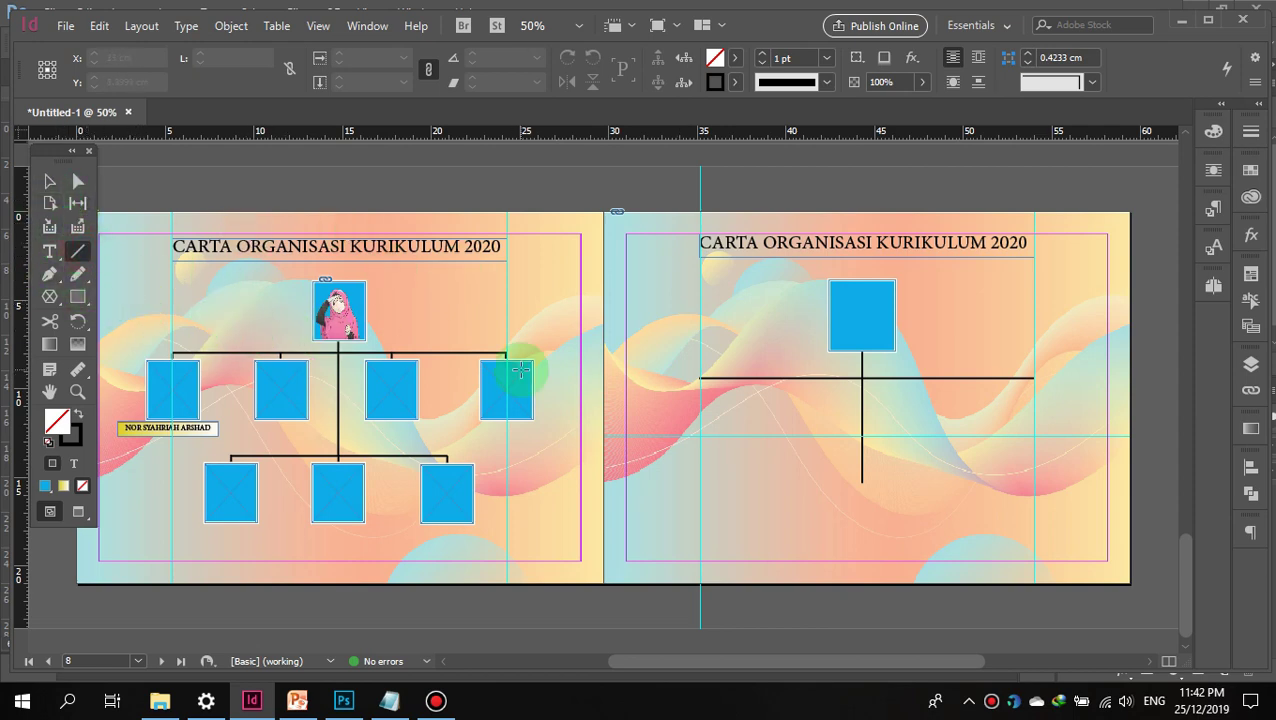
# Step: Draw a short 0.6558 cm, 3 pt line down from the horizontal connector's left end
pyautogui.click(701, 381)
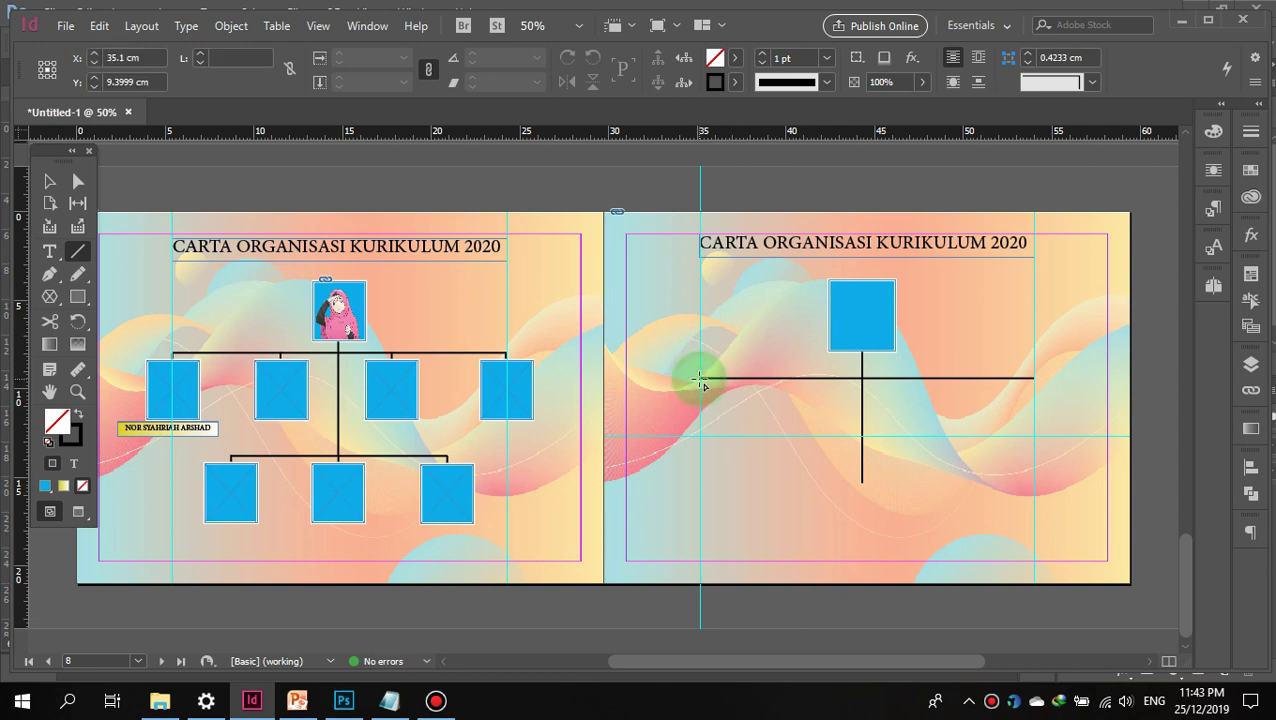
pyautogui.moveTo(701, 381); pyautogui.dragTo(742, 398)
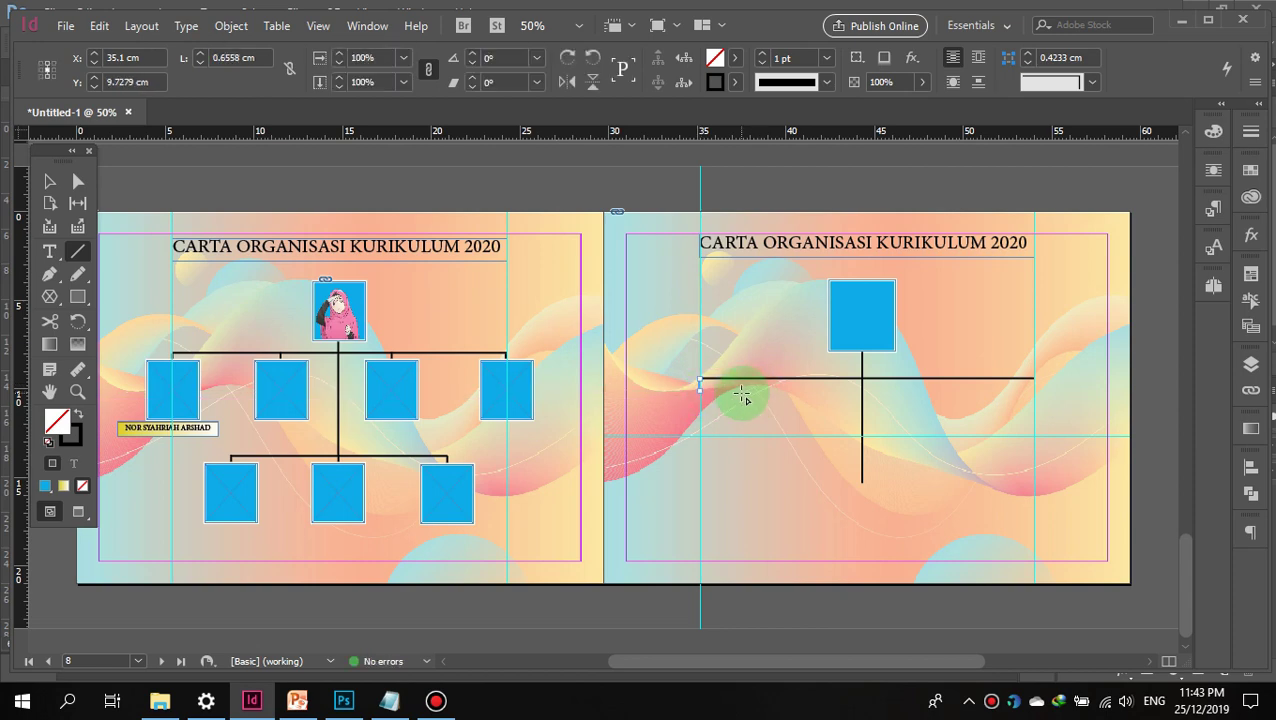
pyautogui.click(1251, 133)
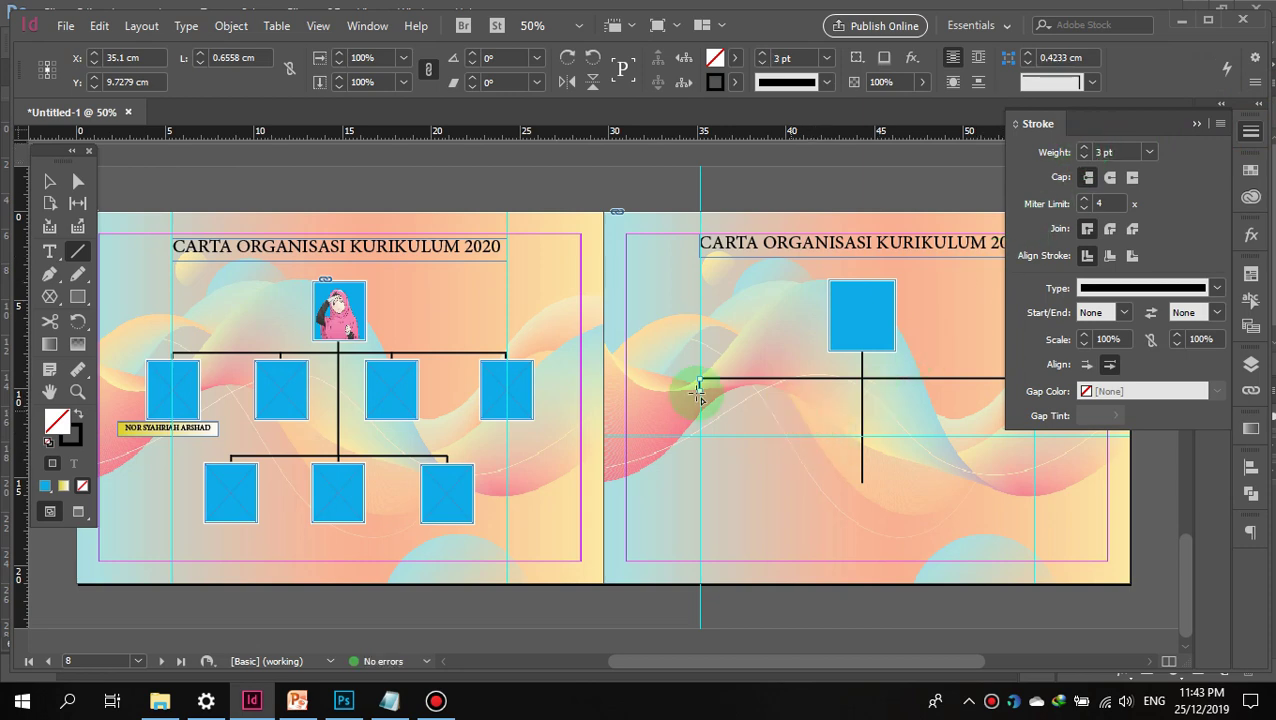
pyautogui.click(48, 181)
pyautogui.click(692, 162)
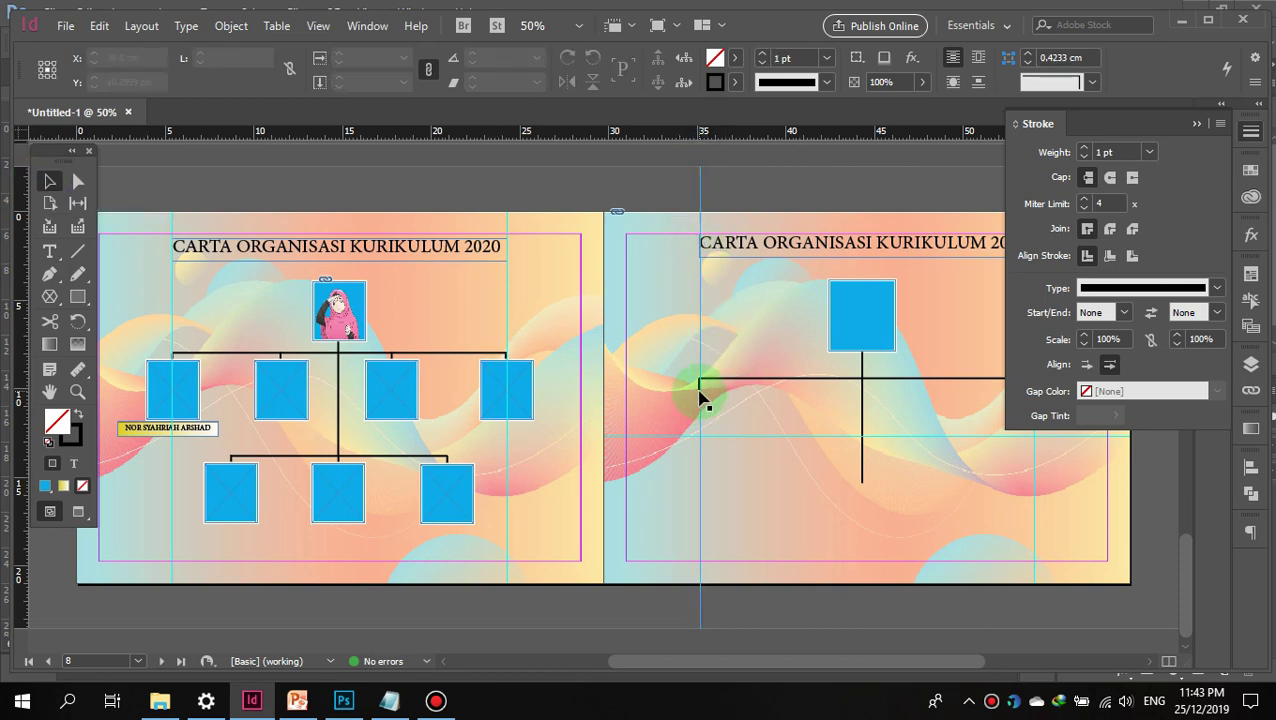
pyautogui.click(698, 393)
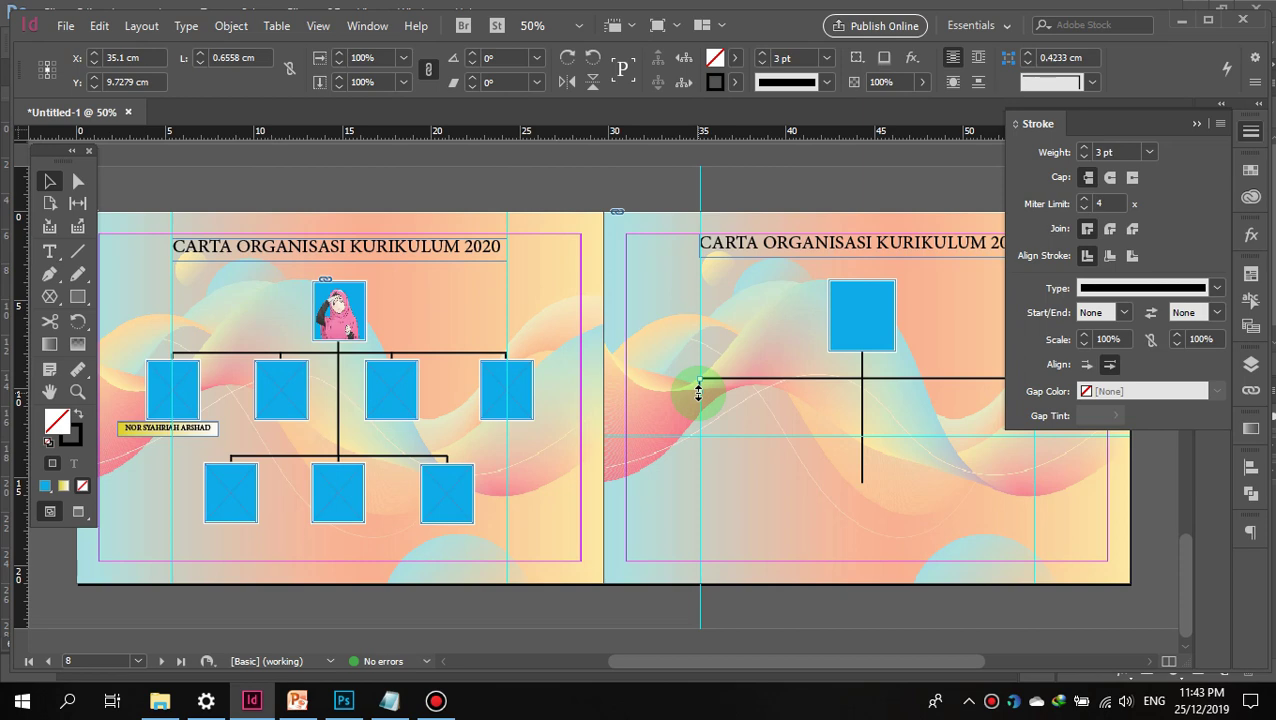
pyautogui.click(873, 313)
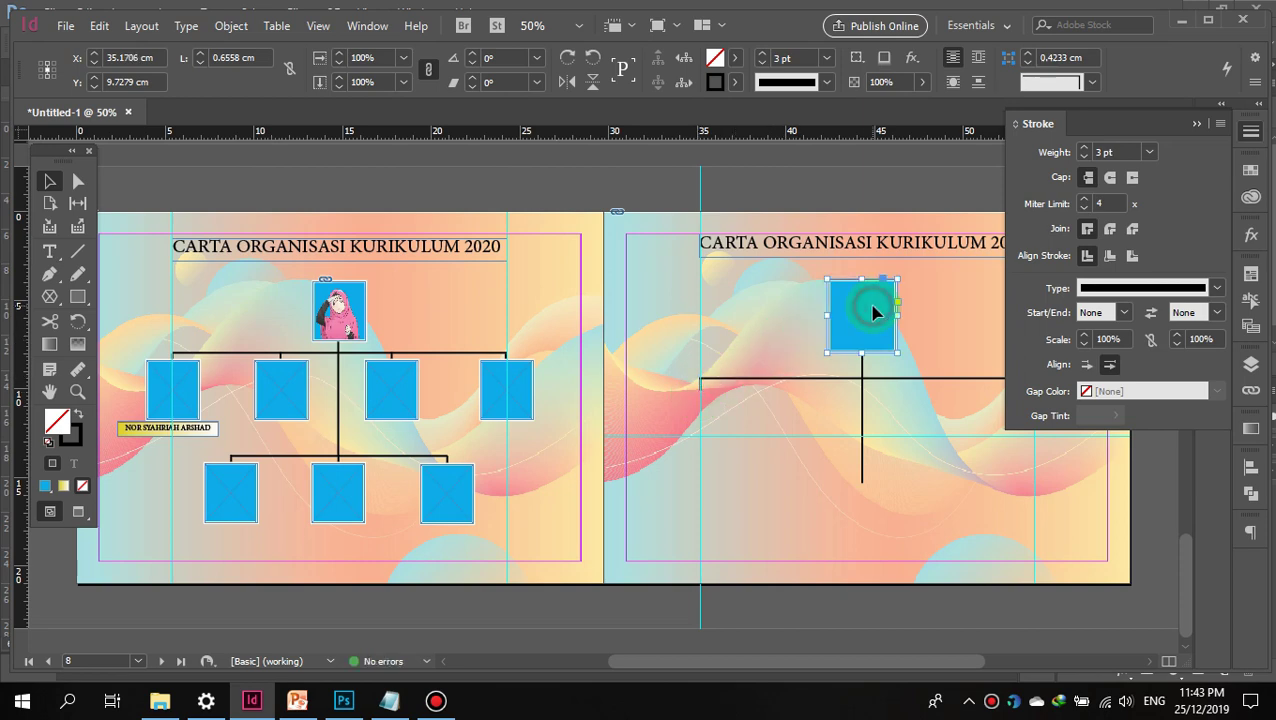
# Step: Copy the blue box and paste two copies side by side into the right page's lower row
pyautogui.rightClick(873, 313)
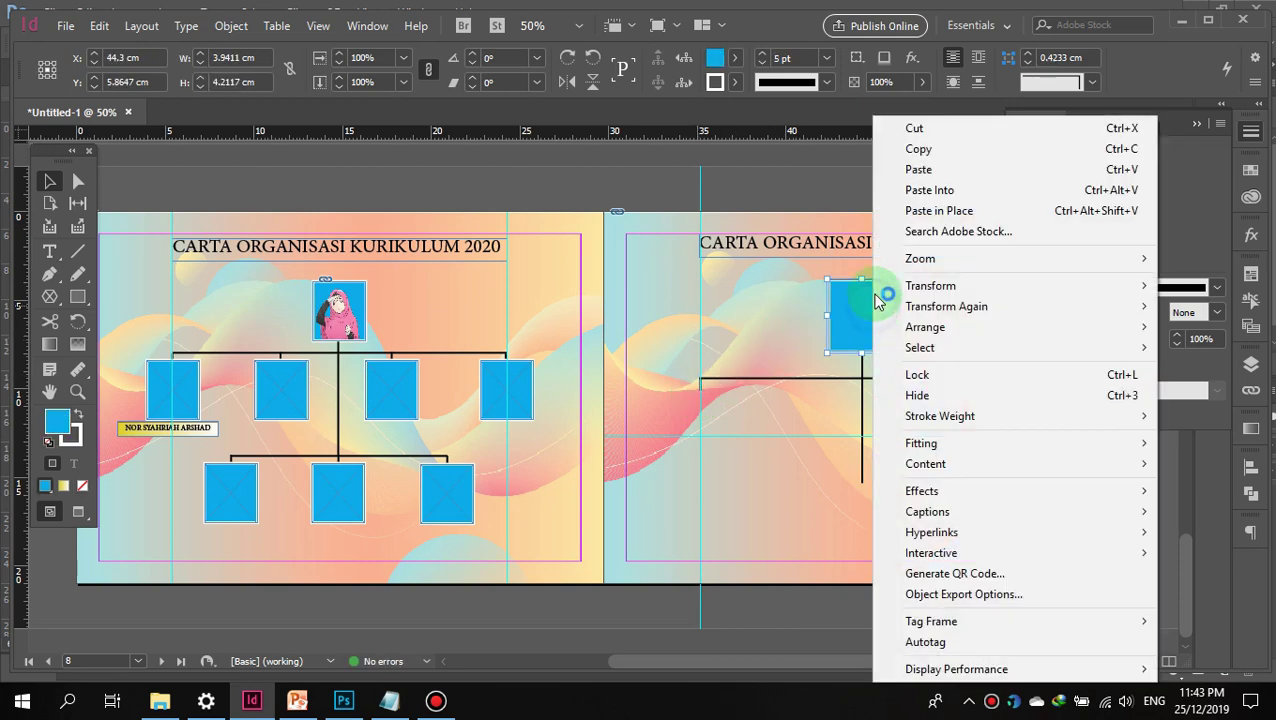
pyautogui.click(895, 147)
pyautogui.rightClick(706, 418)
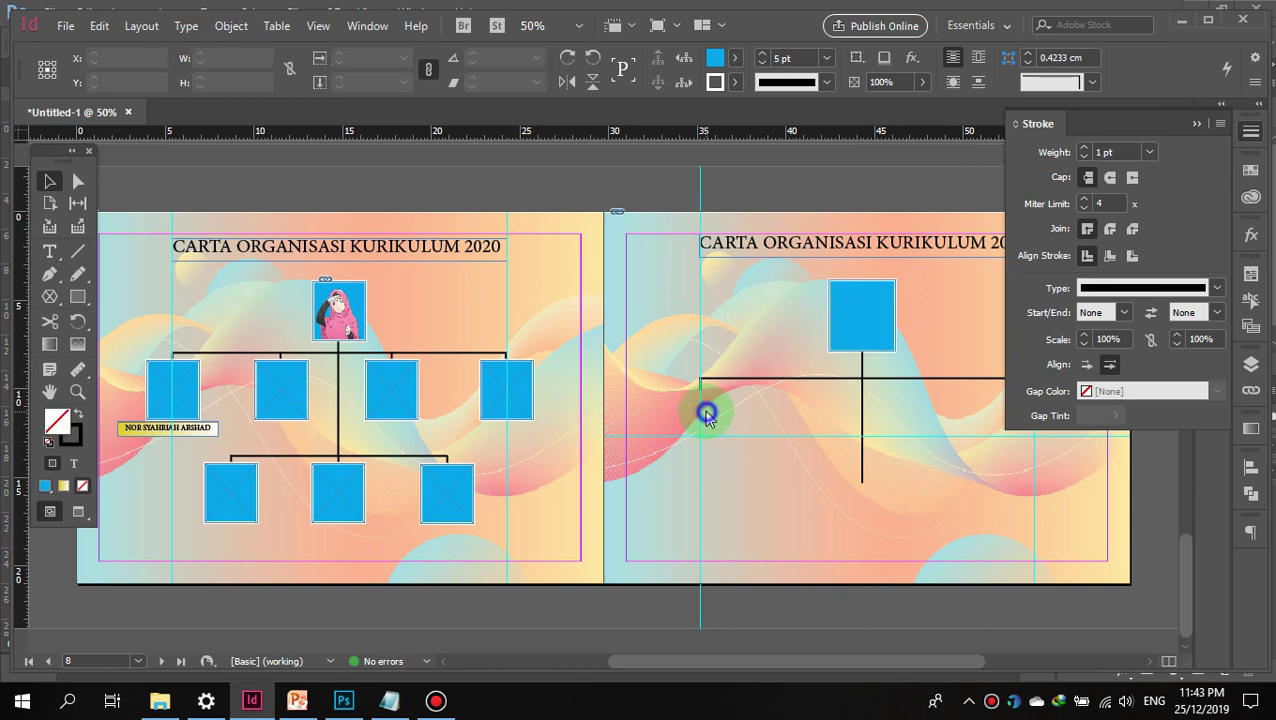
pyautogui.click(750, 425)
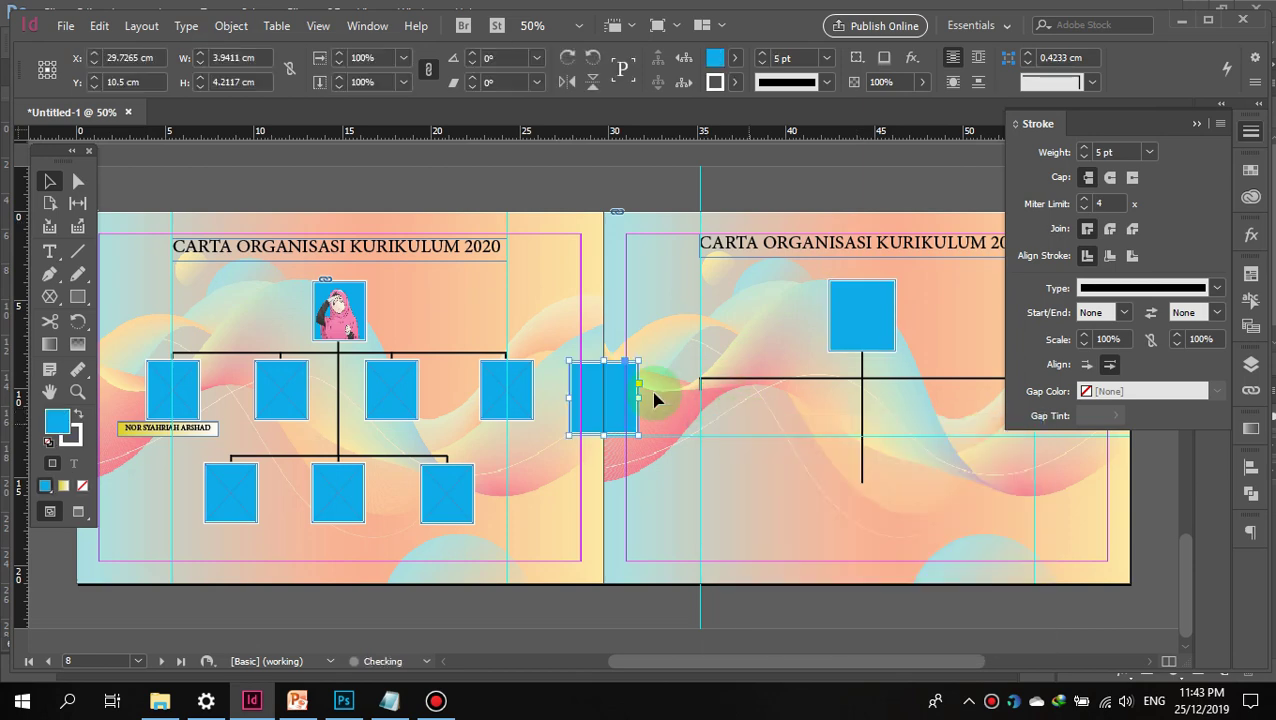
pyautogui.moveTo(610, 390); pyautogui.dragTo(709, 425)
pyautogui.click(771, 417)
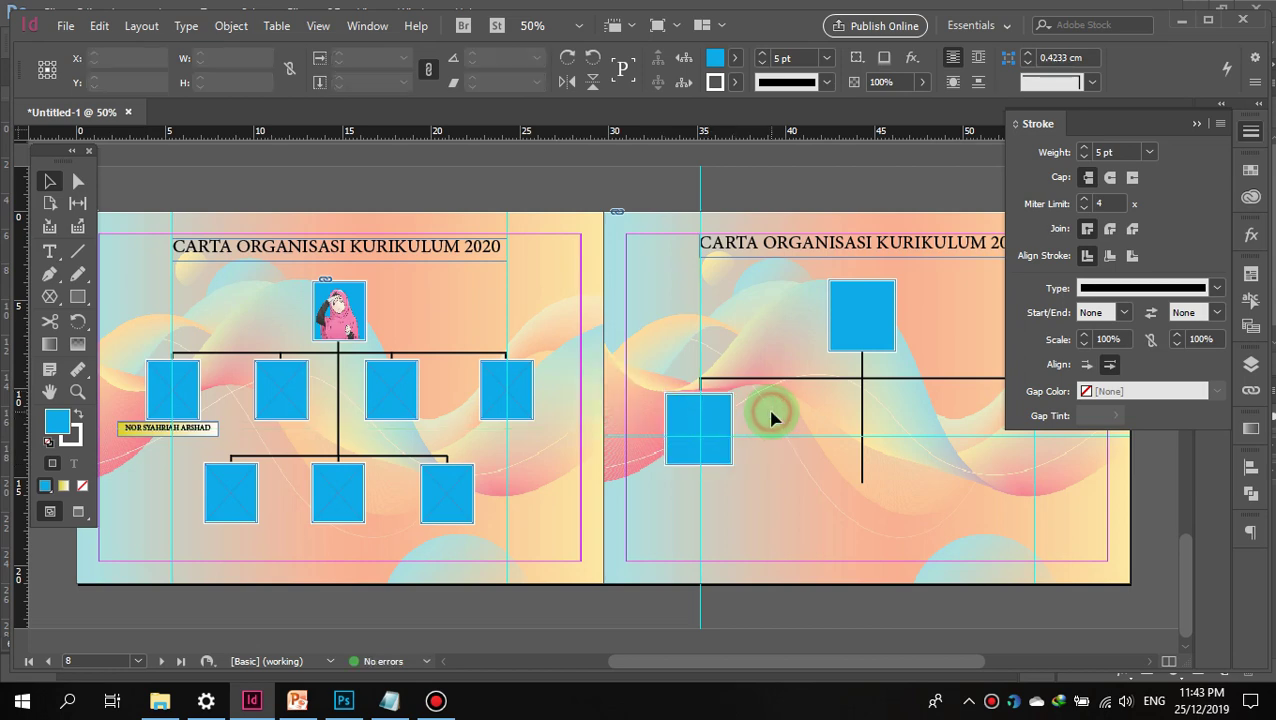
pyautogui.click(1190, 127)
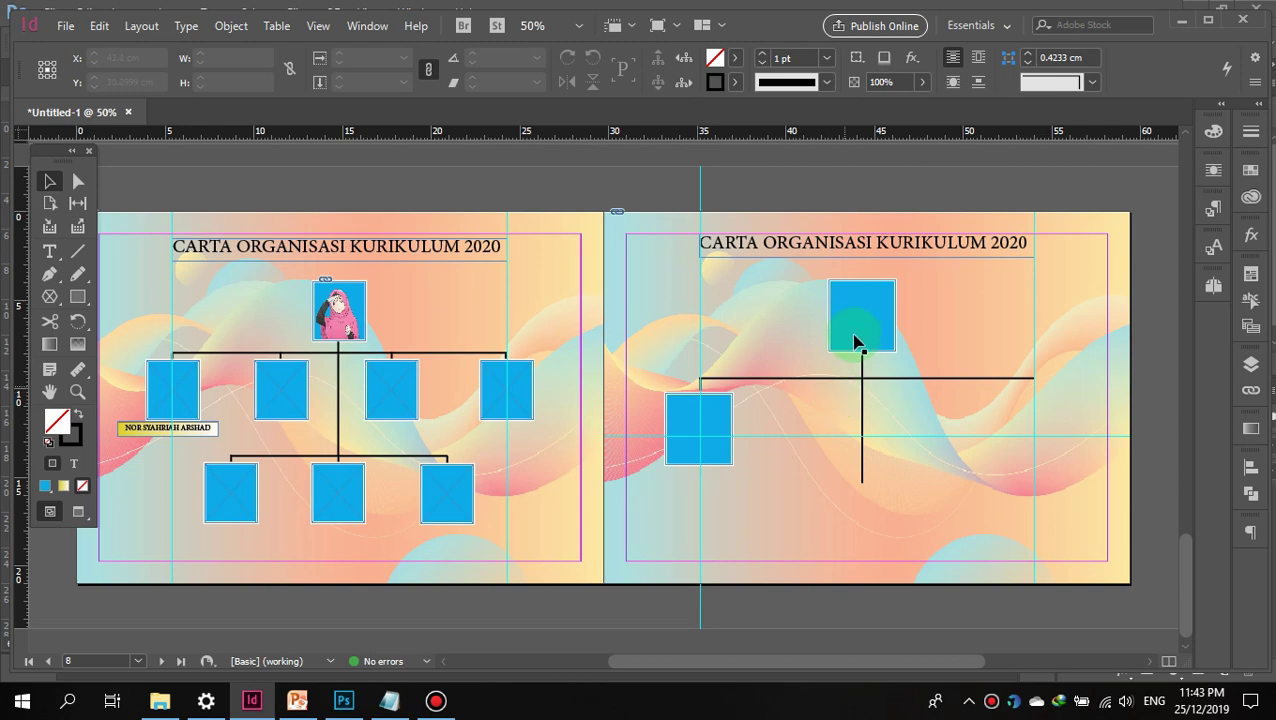
pyautogui.rightClick(772, 424)
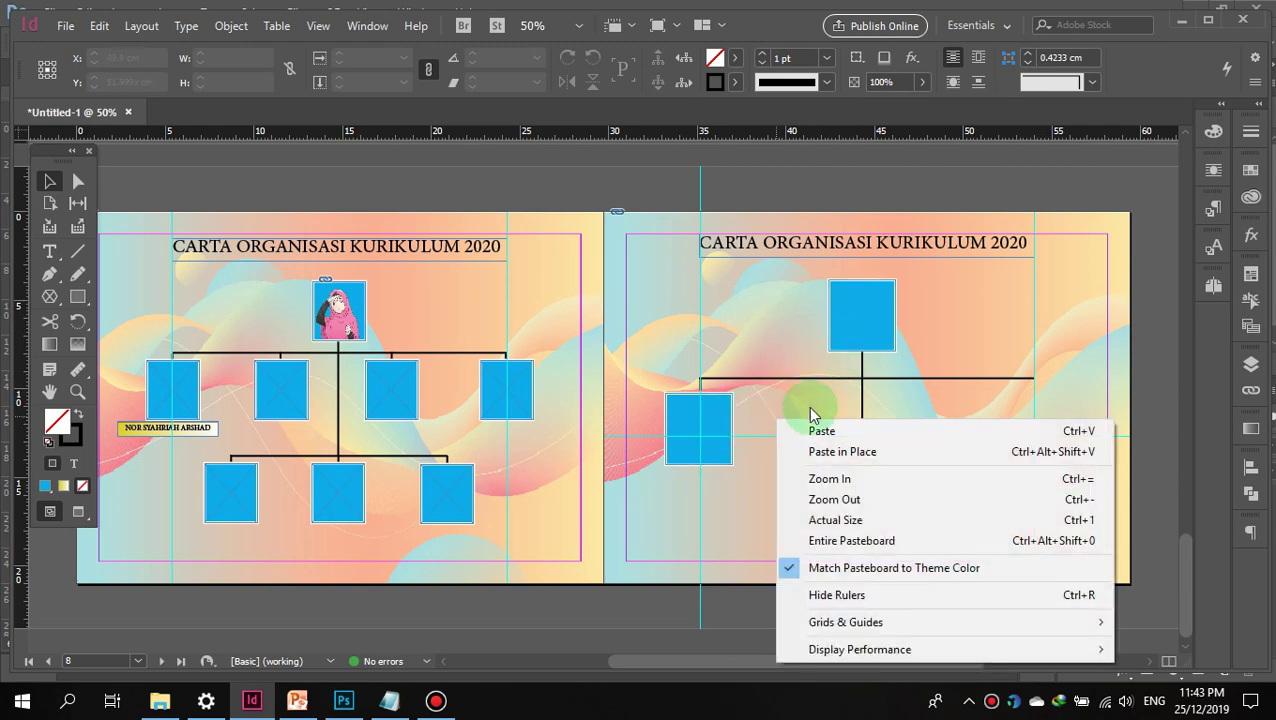
pyautogui.click(818, 432)
pyautogui.moveTo(615, 393); pyautogui.dragTo(814, 431)
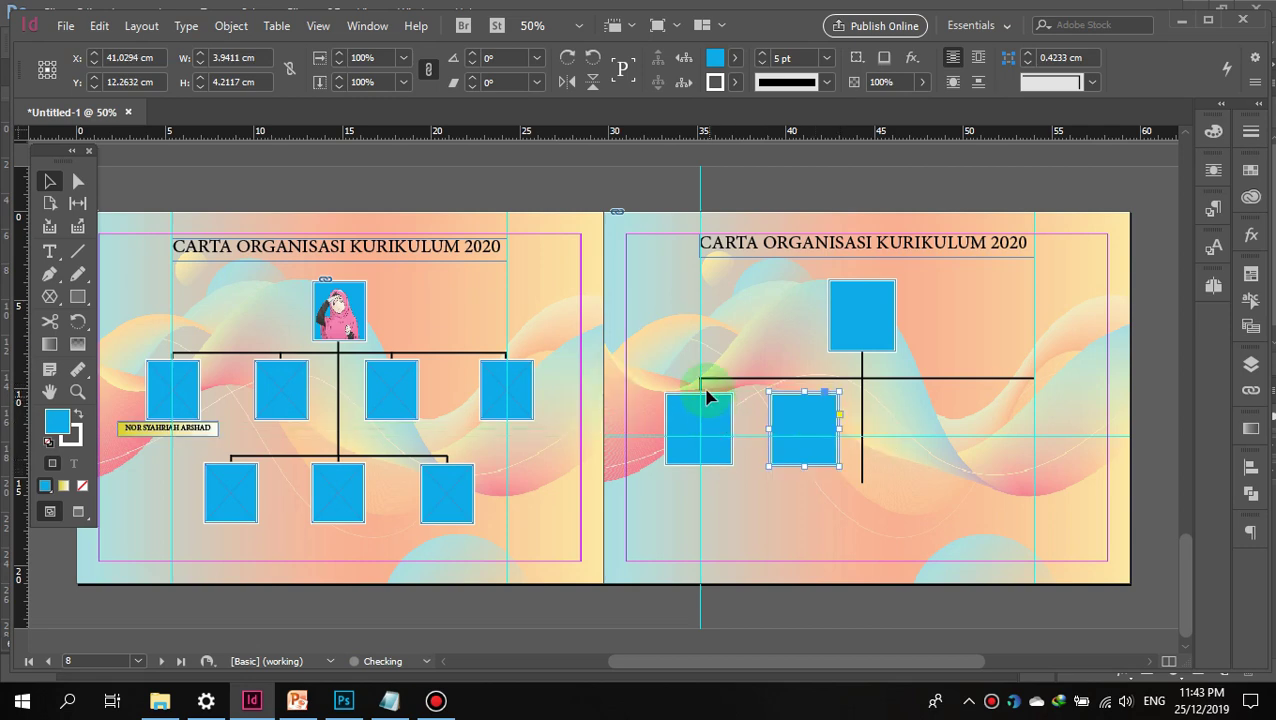
# Step: Move the vertical guide from 35.2 cm left to 34.2 cm
pyautogui.click(702, 391)
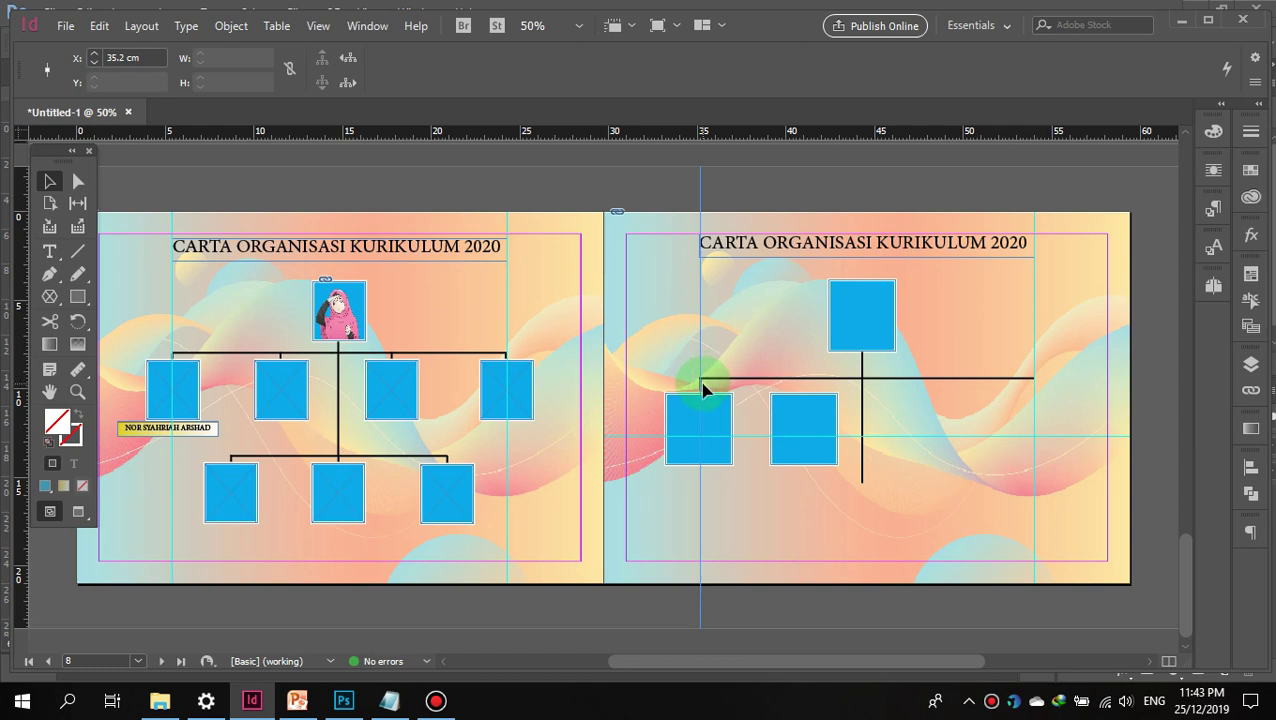
pyautogui.click(700, 392)
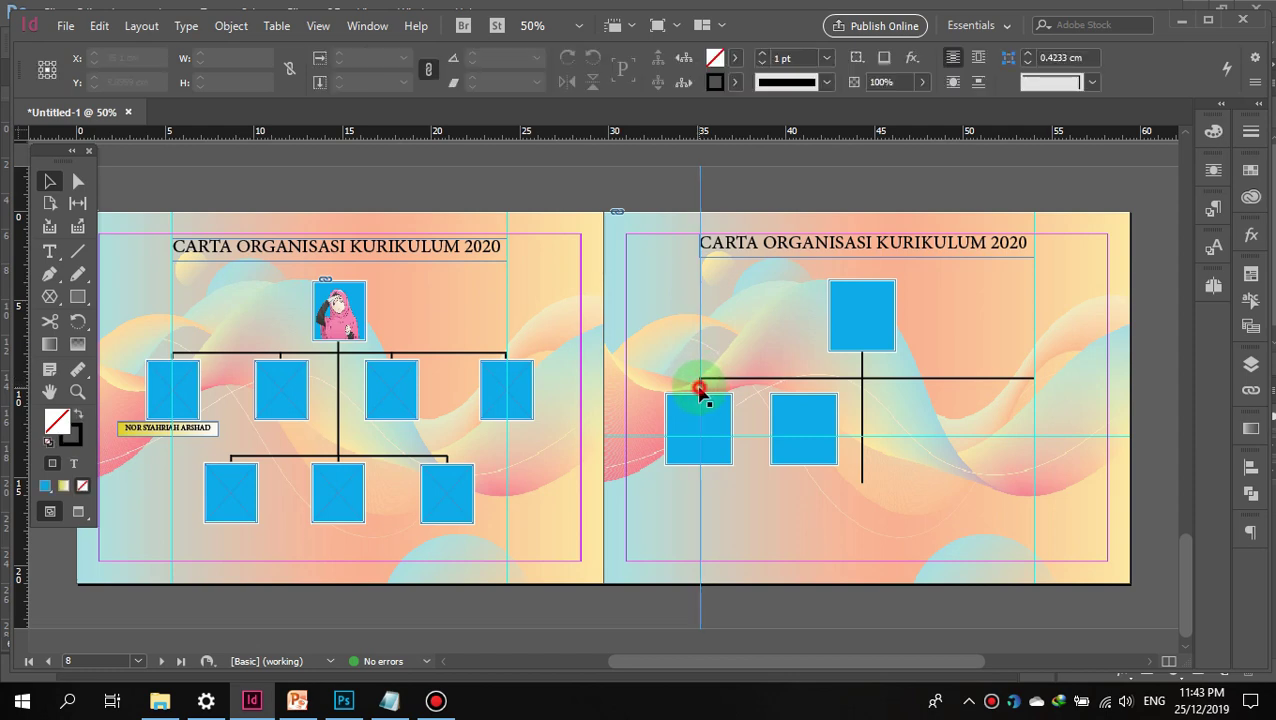
pyautogui.click(700, 392)
pyautogui.click(700, 222)
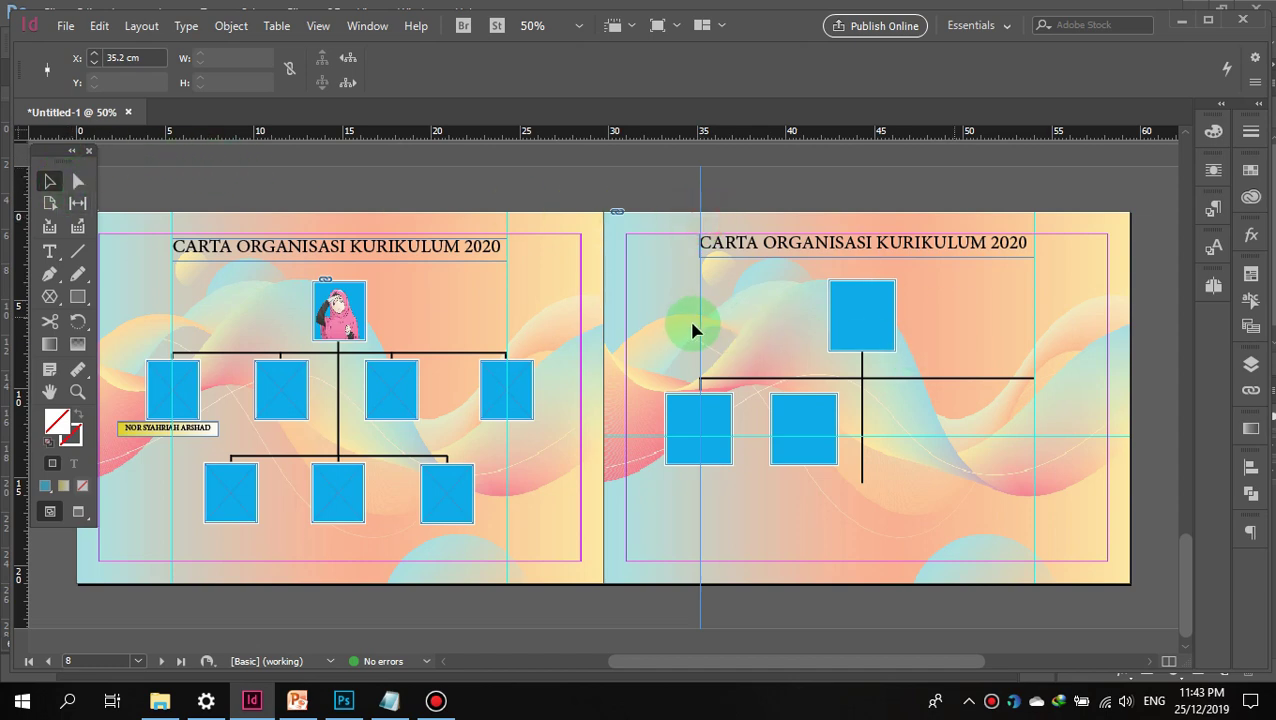
pyautogui.moveTo(700, 337)
pyautogui.mouseDown()
pyautogui.moveTo(680, 334)
pyautogui.moveTo(683, 345)
pyautogui.mouseUp()
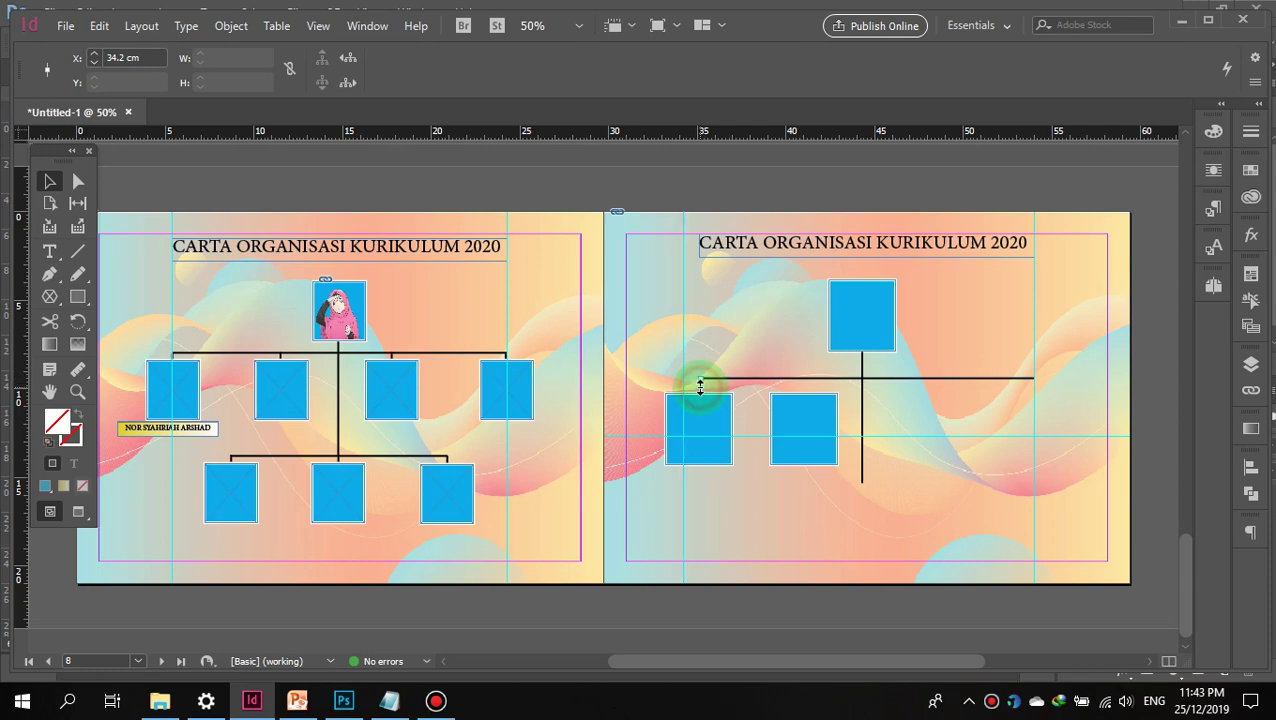
# Step: Copy the short connector line, paste a copy and stretch it toward the right page
pyautogui.click(699, 380)
pyautogui.rightClick(699, 381)
pyautogui.click(752, 170)
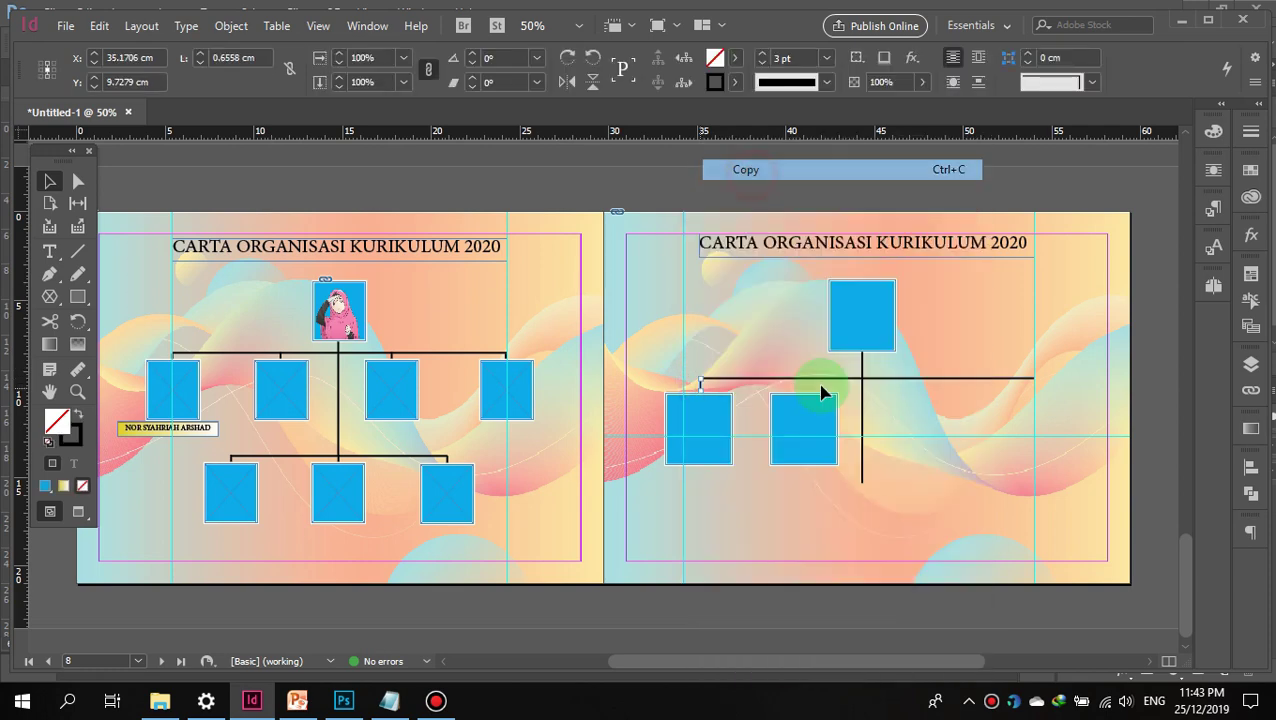
pyautogui.click(818, 389)
pyautogui.rightClick(818, 384)
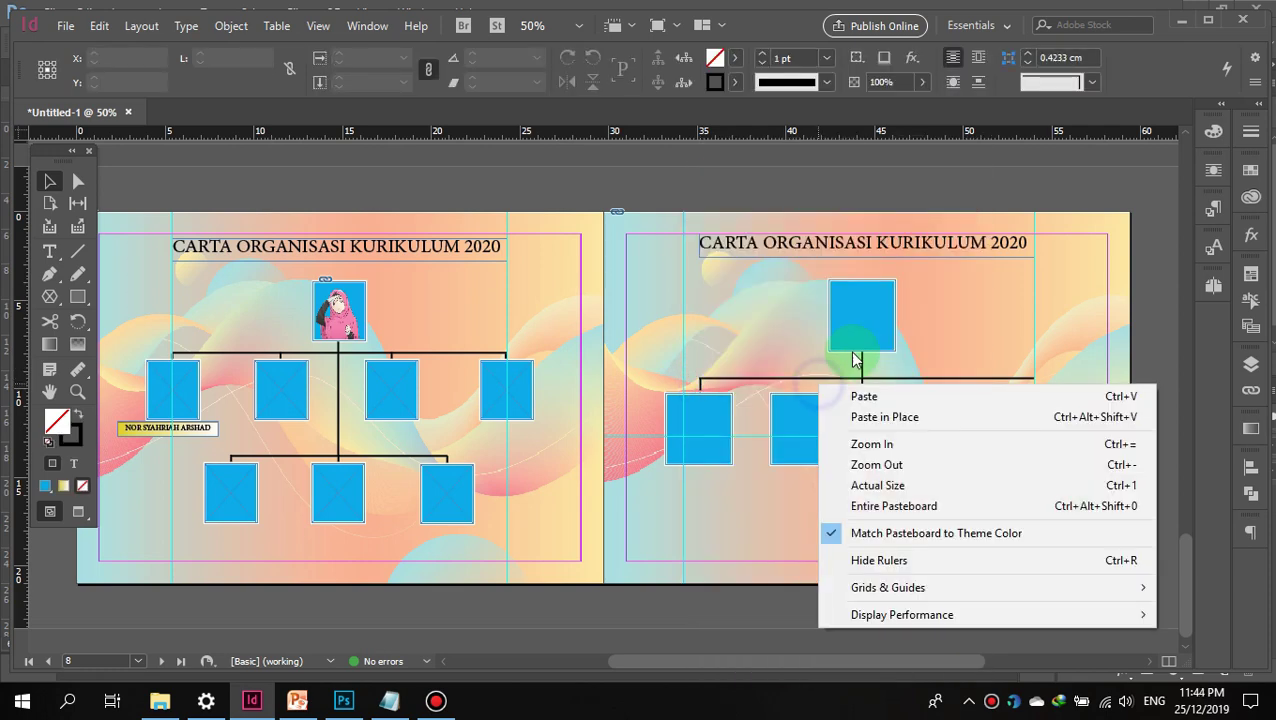
pyautogui.click(911, 397)
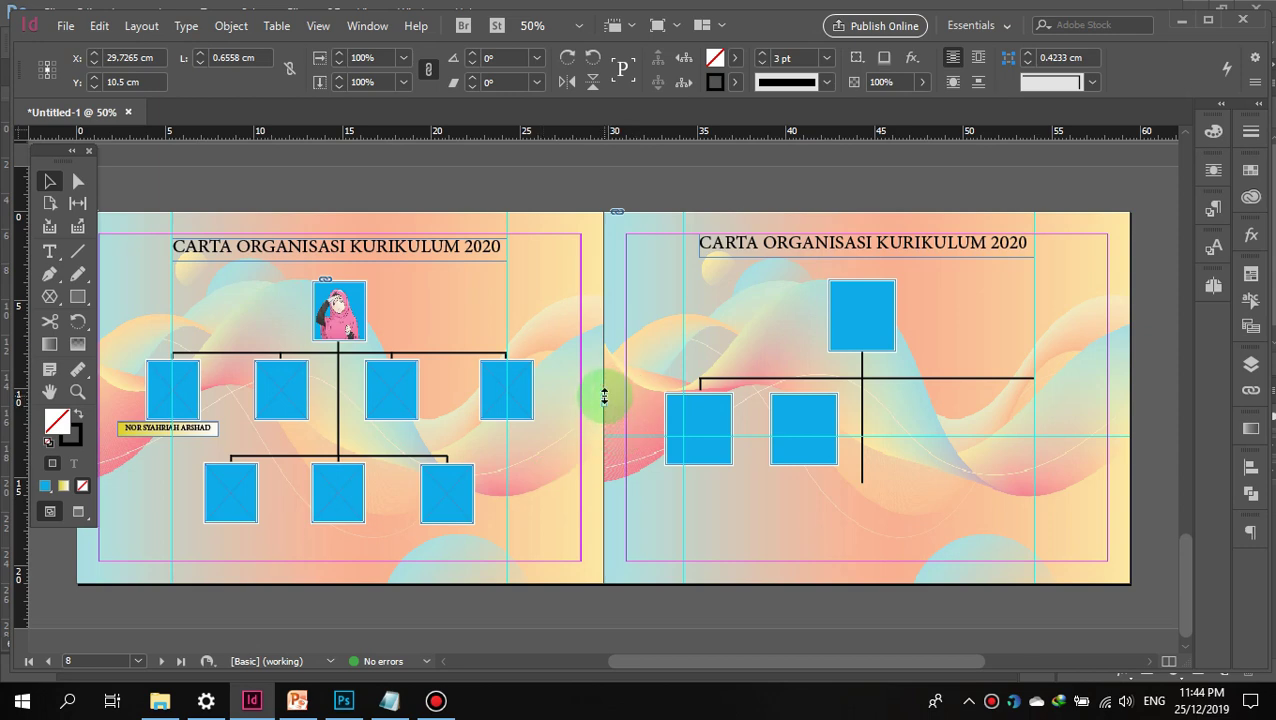
pyautogui.moveTo(602, 399)
pyautogui.mouseDown()
pyautogui.moveTo(812, 387)
pyautogui.moveTo(666, 441)
pyautogui.mouseUp()
pyautogui.click(647, 441)
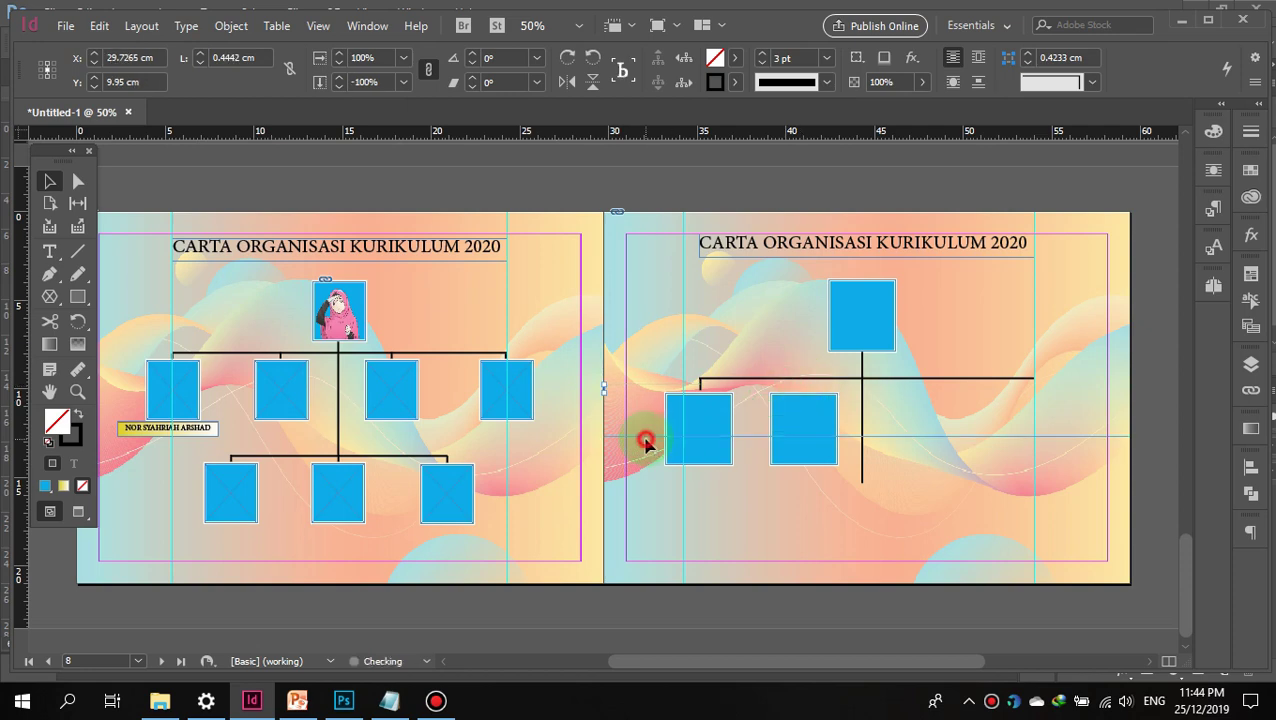
# Step: Check the tiny line at the spine and the short connector, then select the left blue box
pyautogui.click(604, 388)
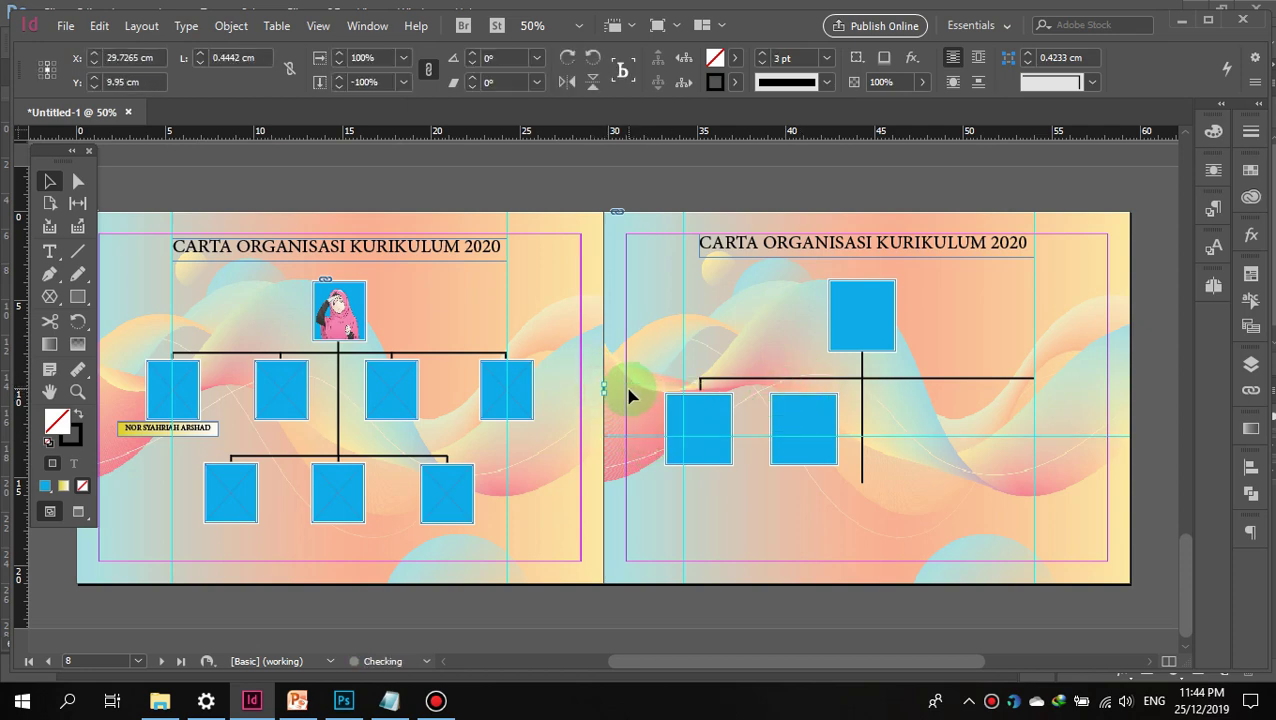
pyautogui.click(636, 455)
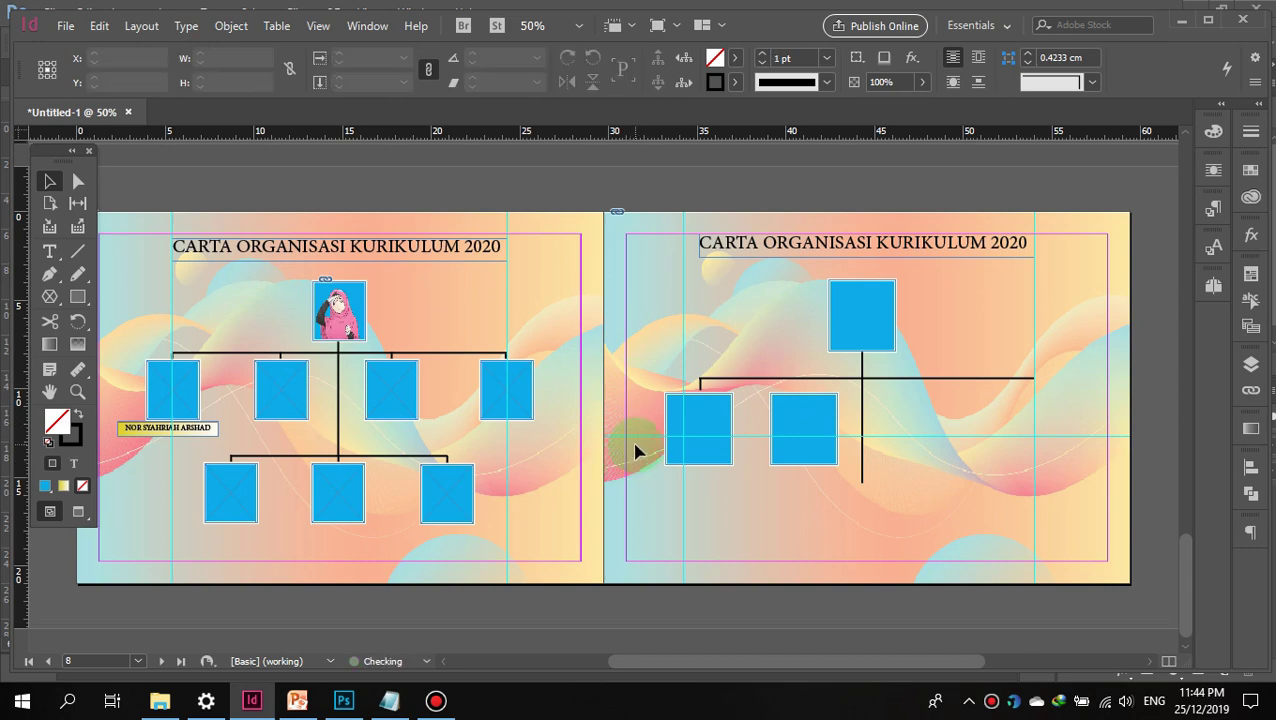
pyautogui.click(699, 385)
pyautogui.click(707, 333)
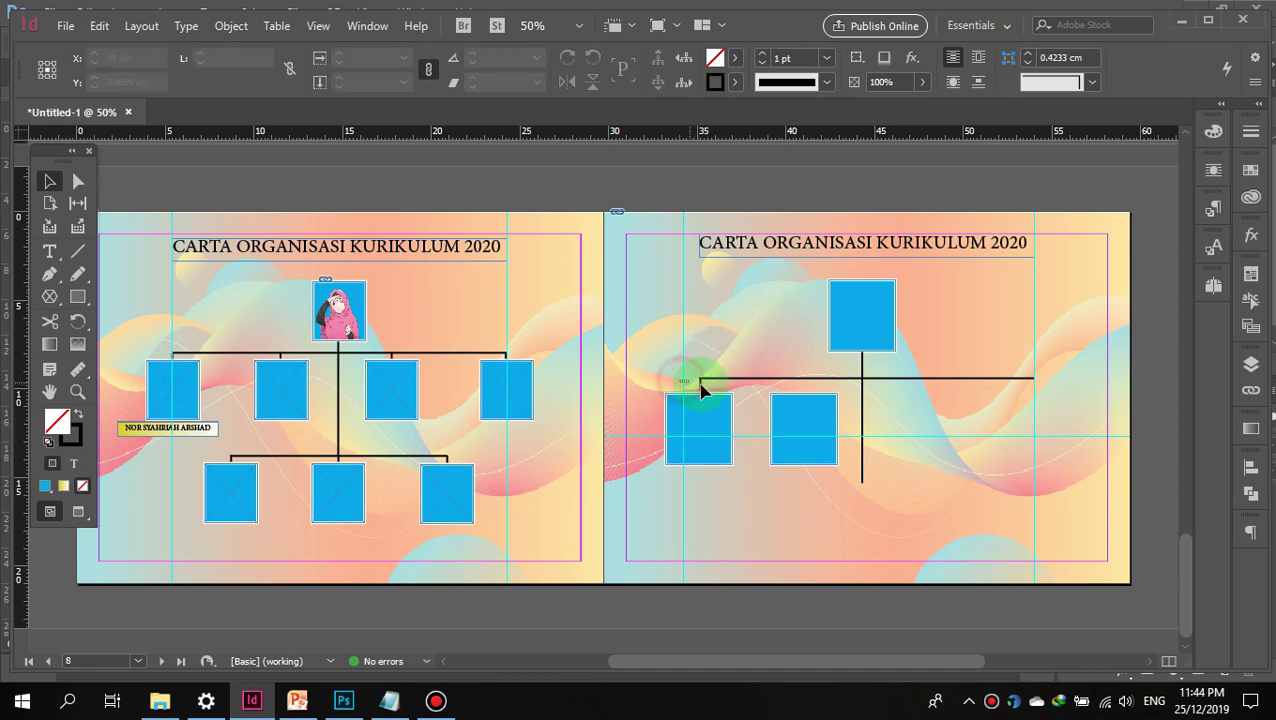
pyautogui.click(713, 431)
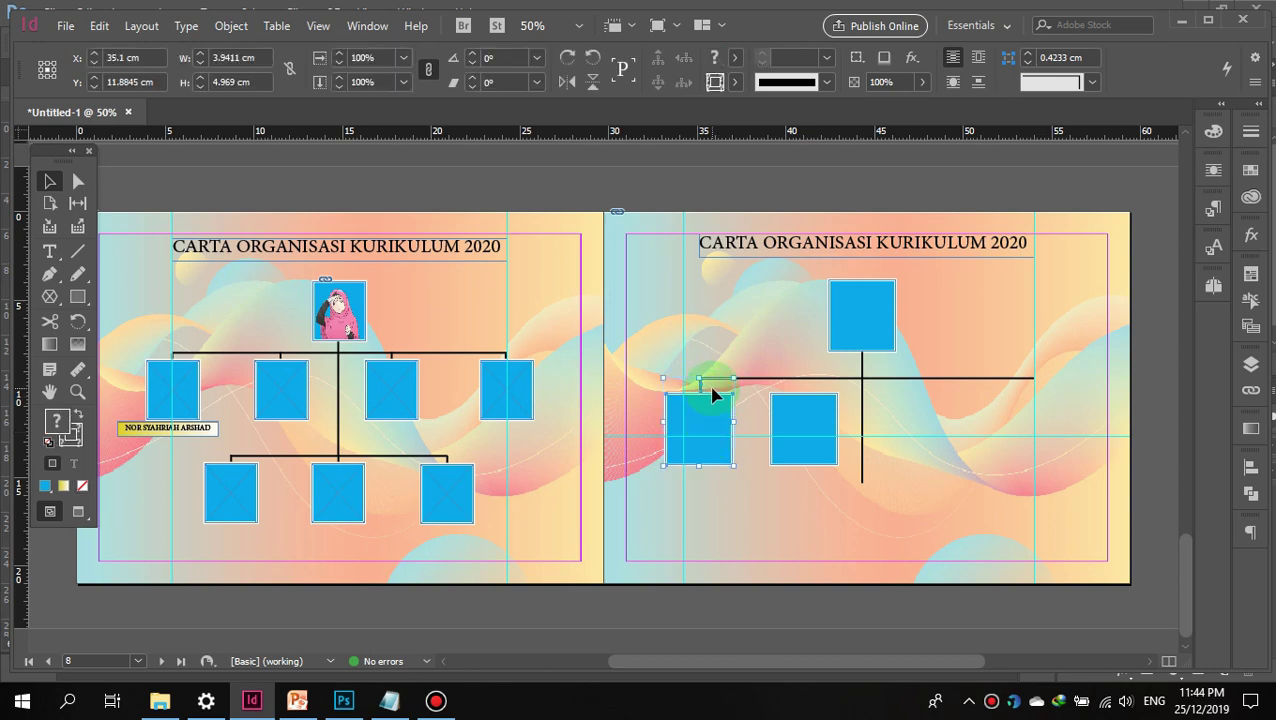
# Step: Copy the left box with its connector, delete the second box, and paste a copy beside the left box
pyautogui.rightClick(713, 395)
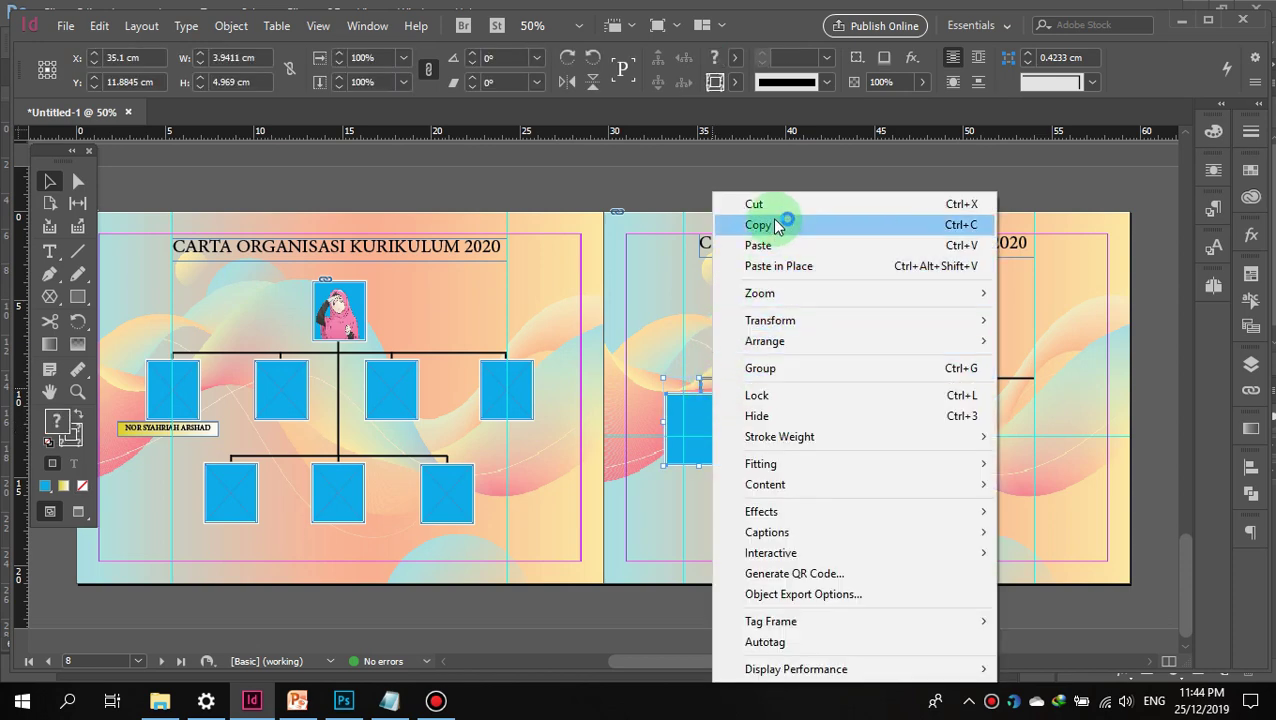
pyautogui.click(777, 225)
pyautogui.click(824, 424)
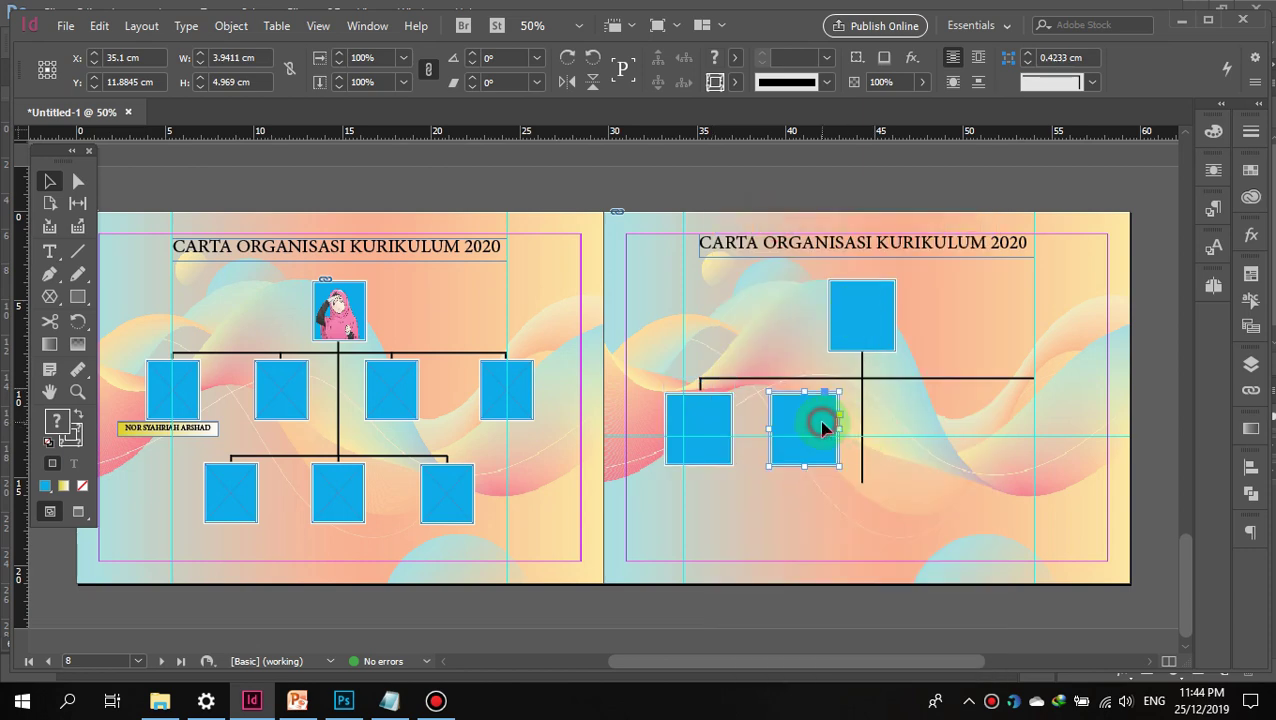
pyautogui.press('Delete')
pyautogui.rightClick(801, 434)
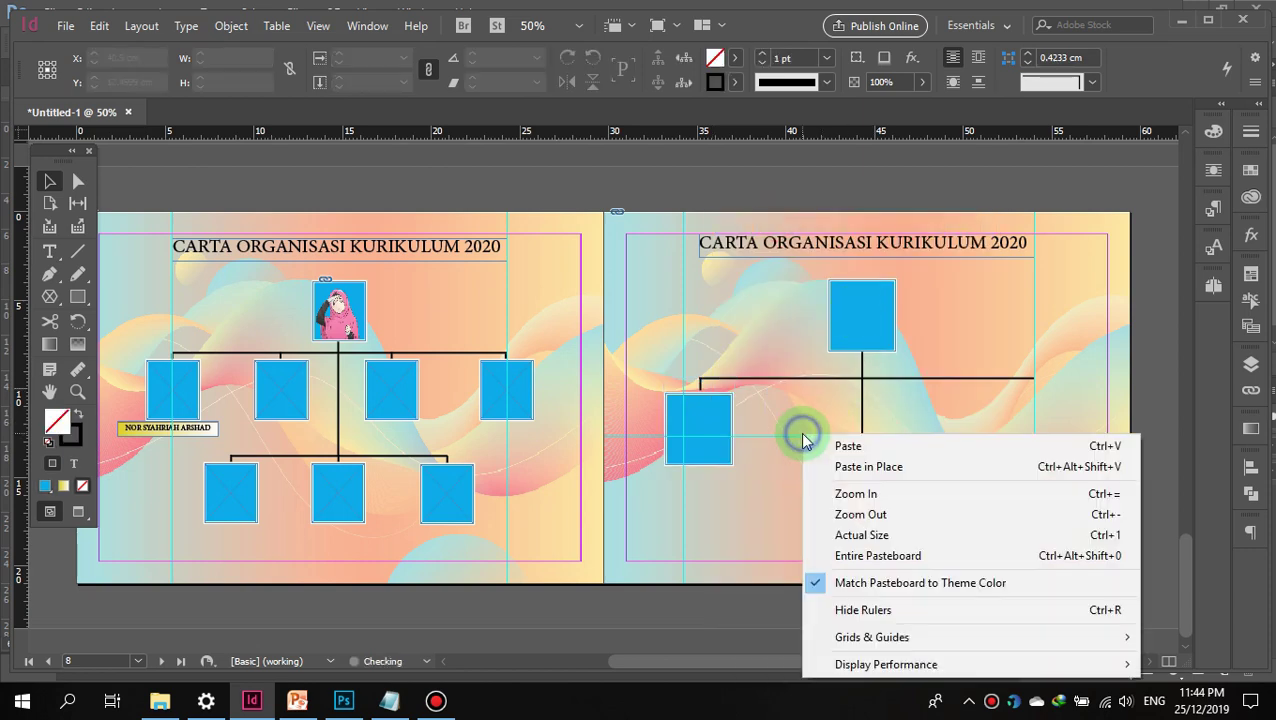
pyautogui.click(845, 446)
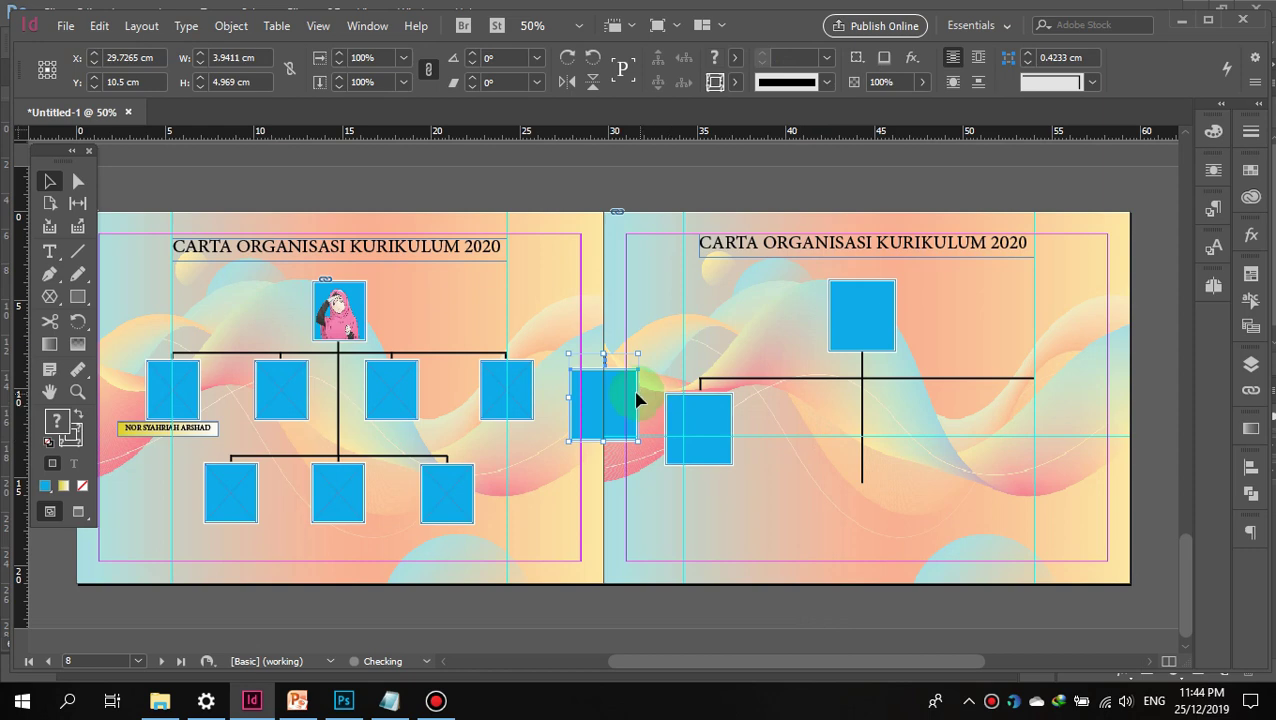
pyautogui.moveTo(628, 400); pyautogui.dragTo(797, 432)
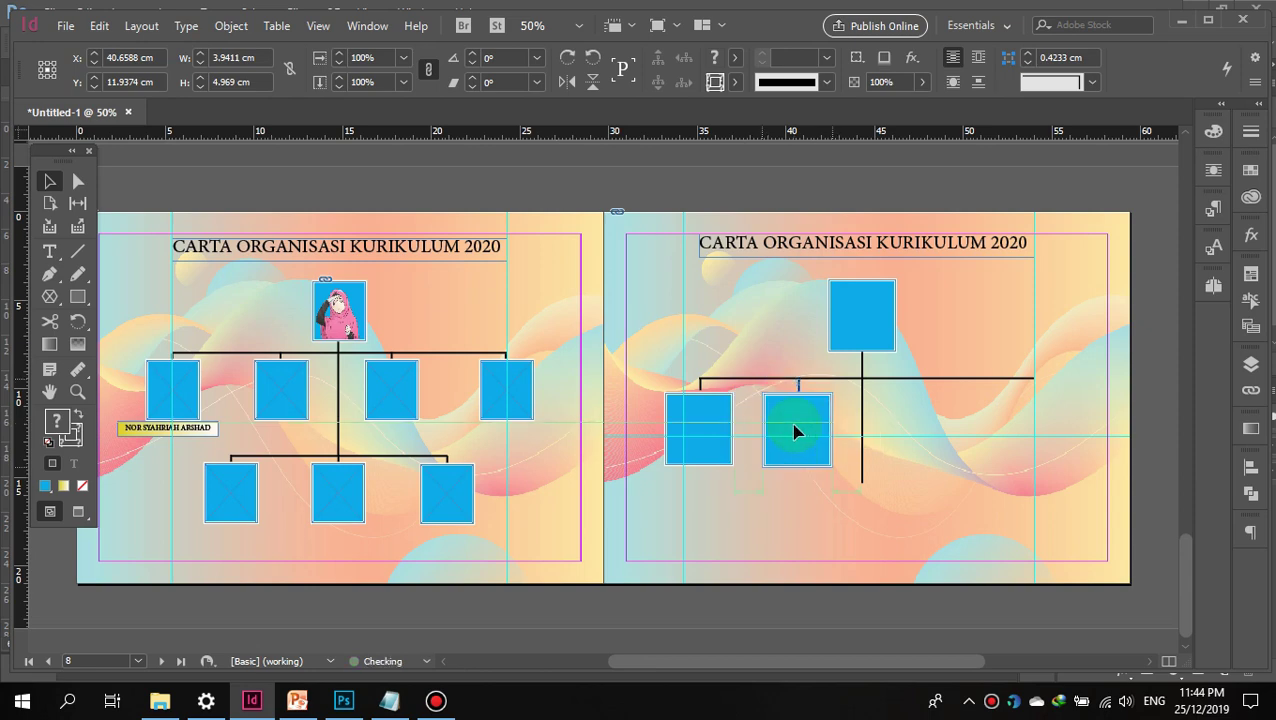
# Step: Paste a third box with its drop line right of the vertical connector
pyautogui.click(940, 422)
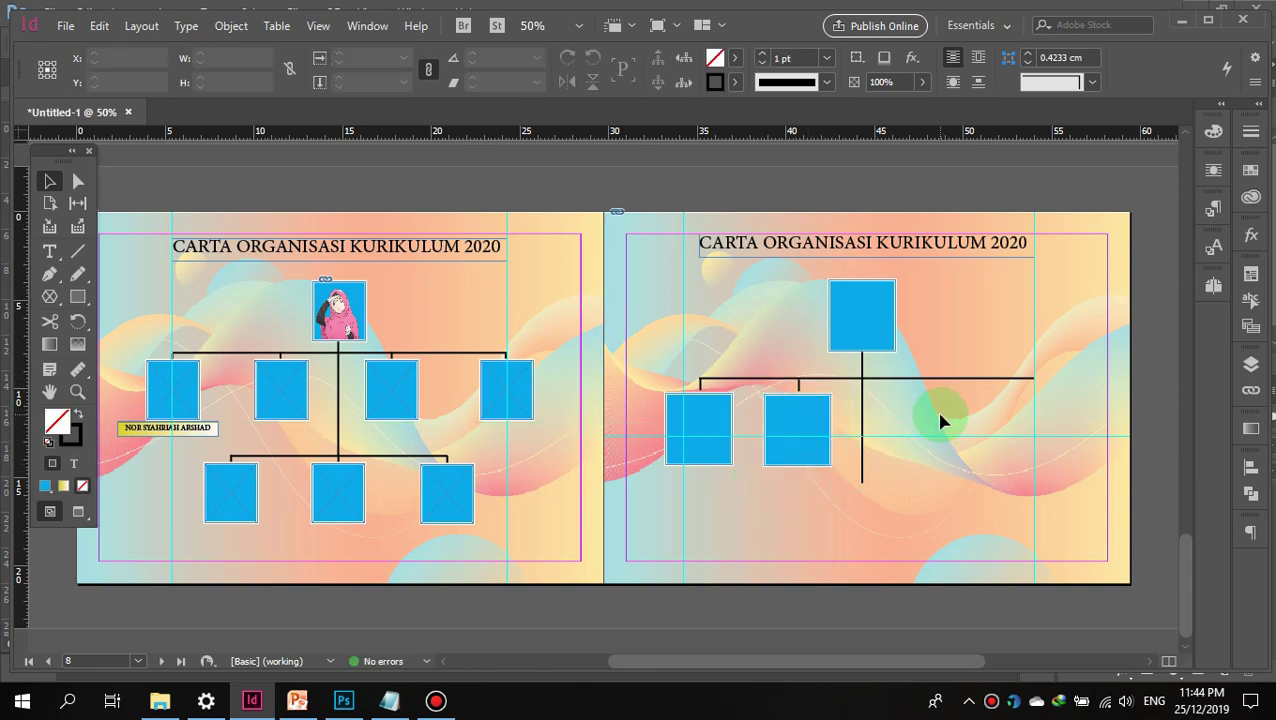
pyautogui.rightClick(940, 421)
pyautogui.click(990, 427)
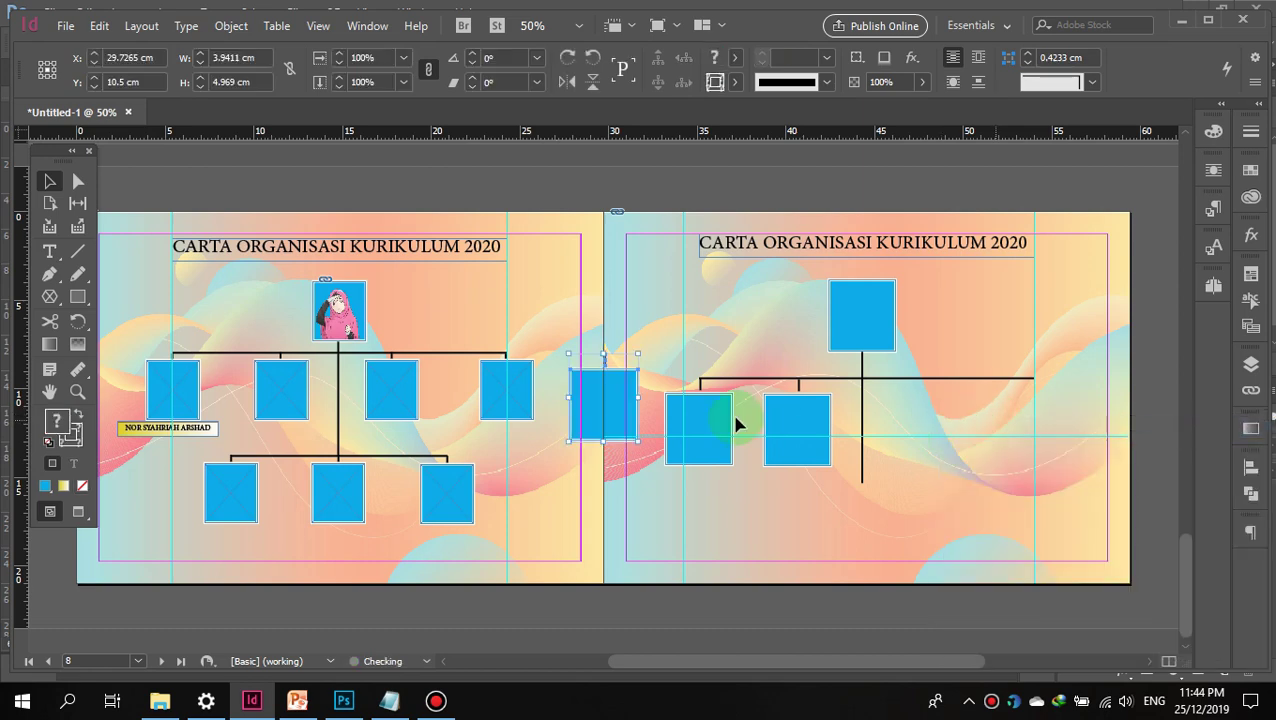
pyautogui.moveTo(615, 399); pyautogui.dragTo(935, 428)
pyautogui.click(951, 352)
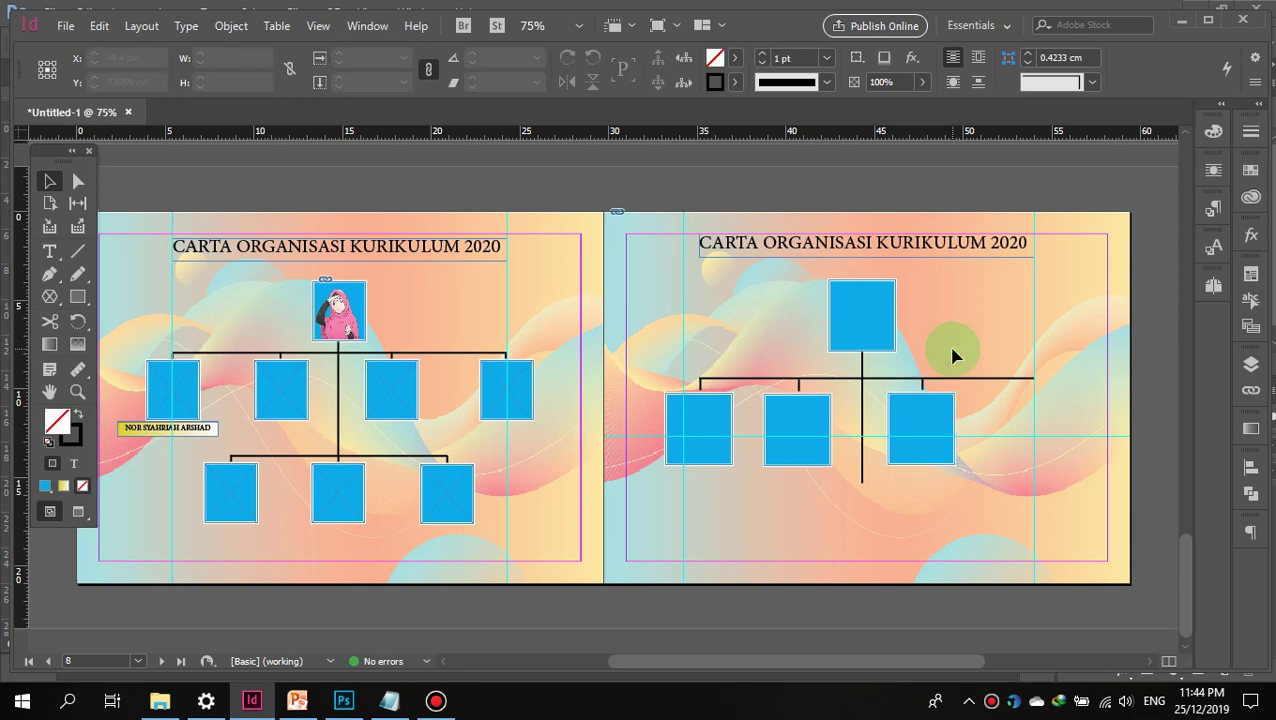
# Step: Zoom to 75% and delete the middle-left and middle-right boxes with their connectors
pyautogui.hotkey('ctrl', '=')
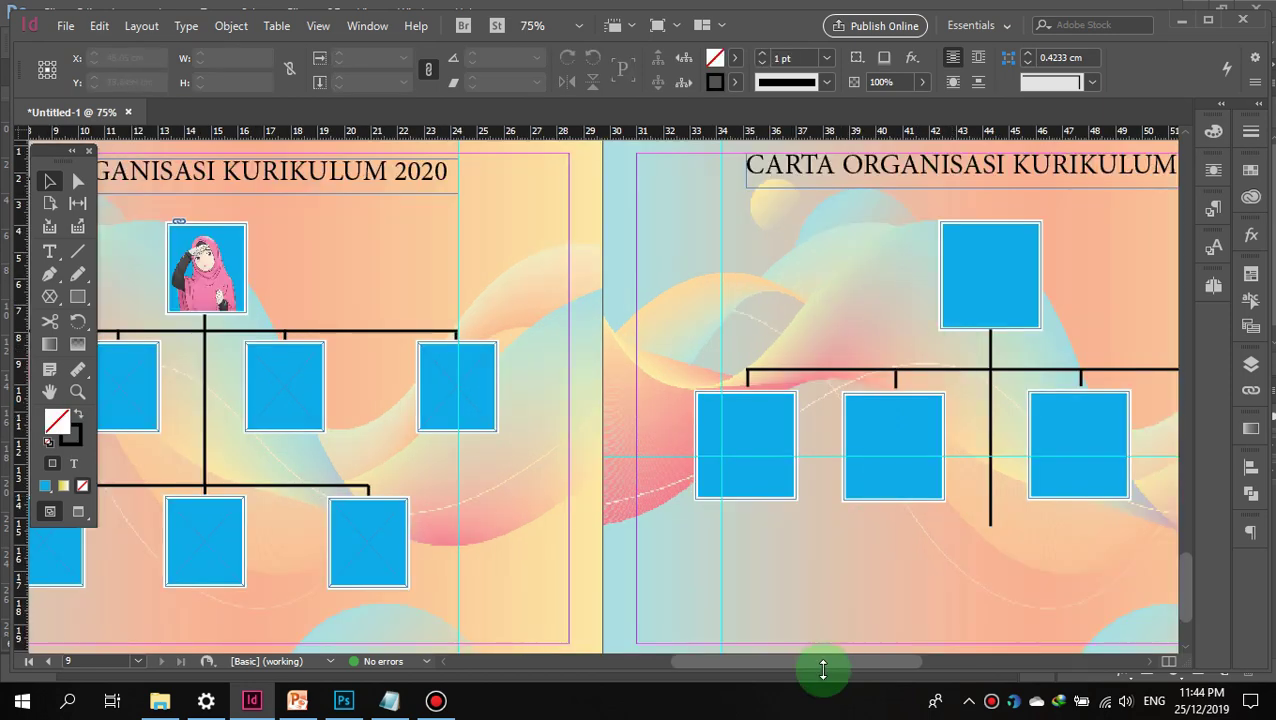
pyautogui.moveTo(823, 664); pyautogui.dragTo(907, 664)
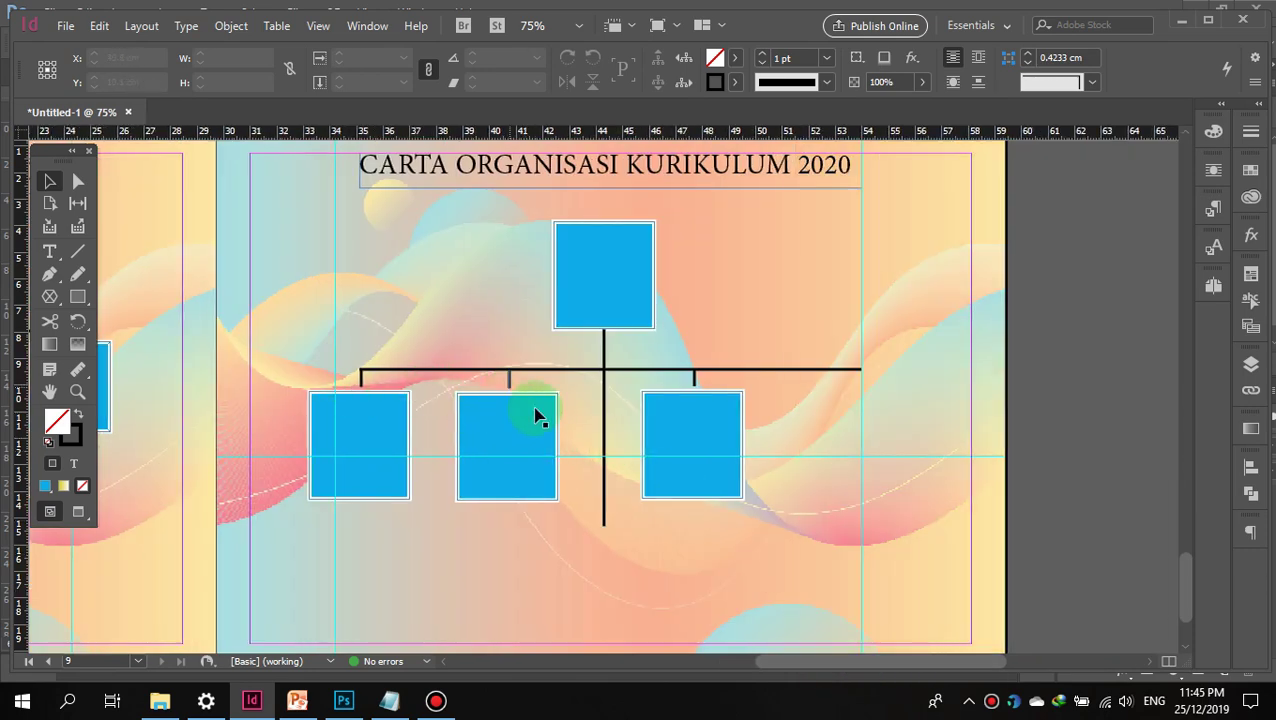
pyautogui.click(518, 443)
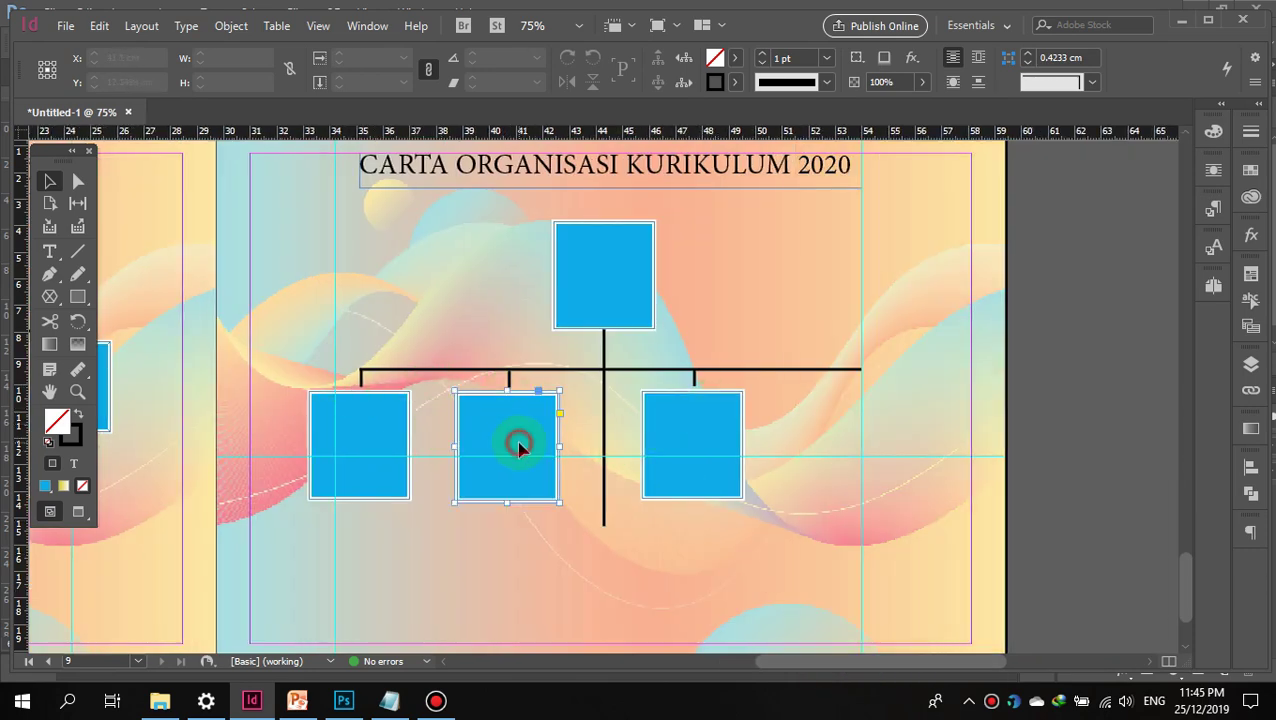
pyautogui.keyDown('shift'); pyautogui.click(510, 389); pyautogui.keyUp('shift')
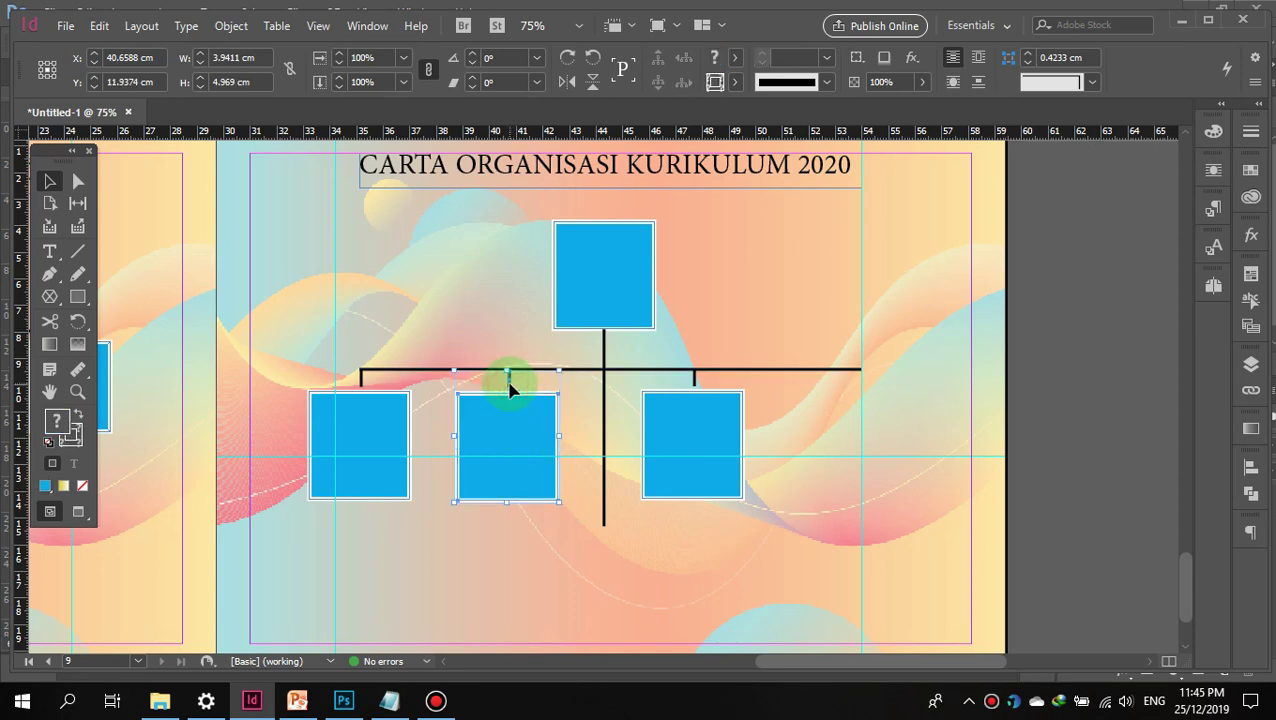
pyautogui.press('Delete')
pyautogui.click(690, 436)
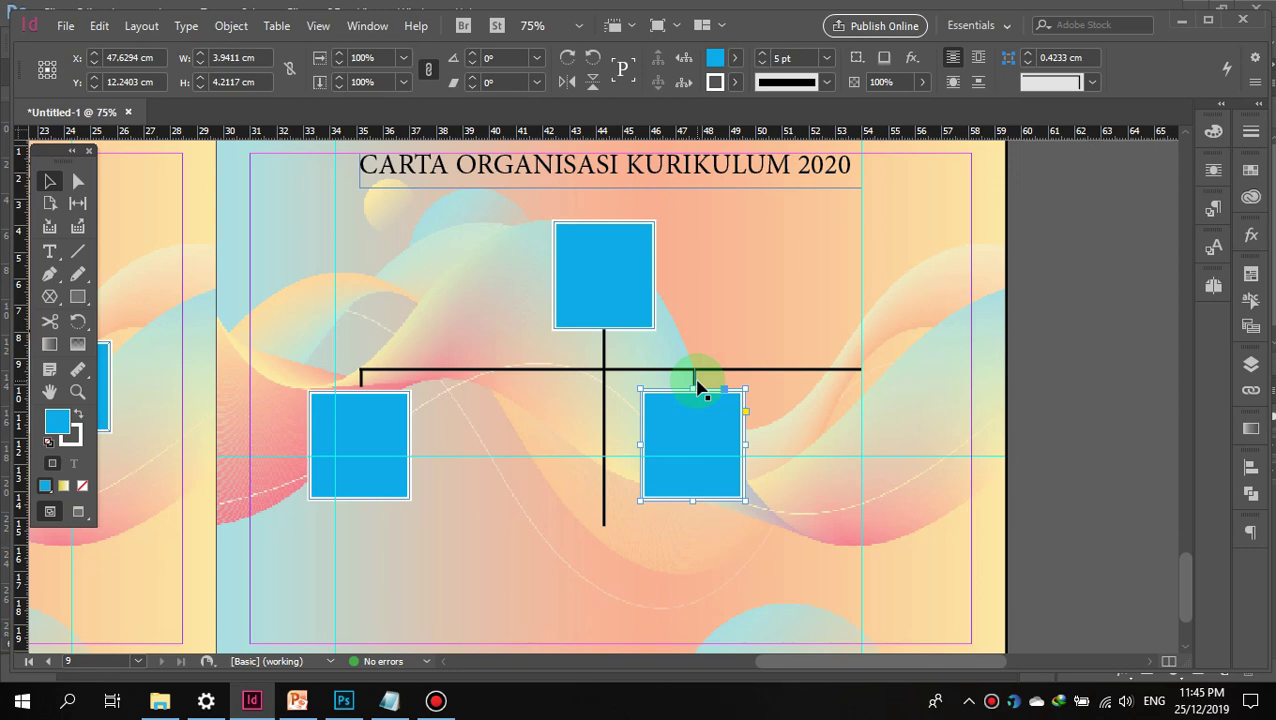
pyautogui.keyDown('shift'); pyautogui.click(694, 380); pyautogui.keyUp('shift')
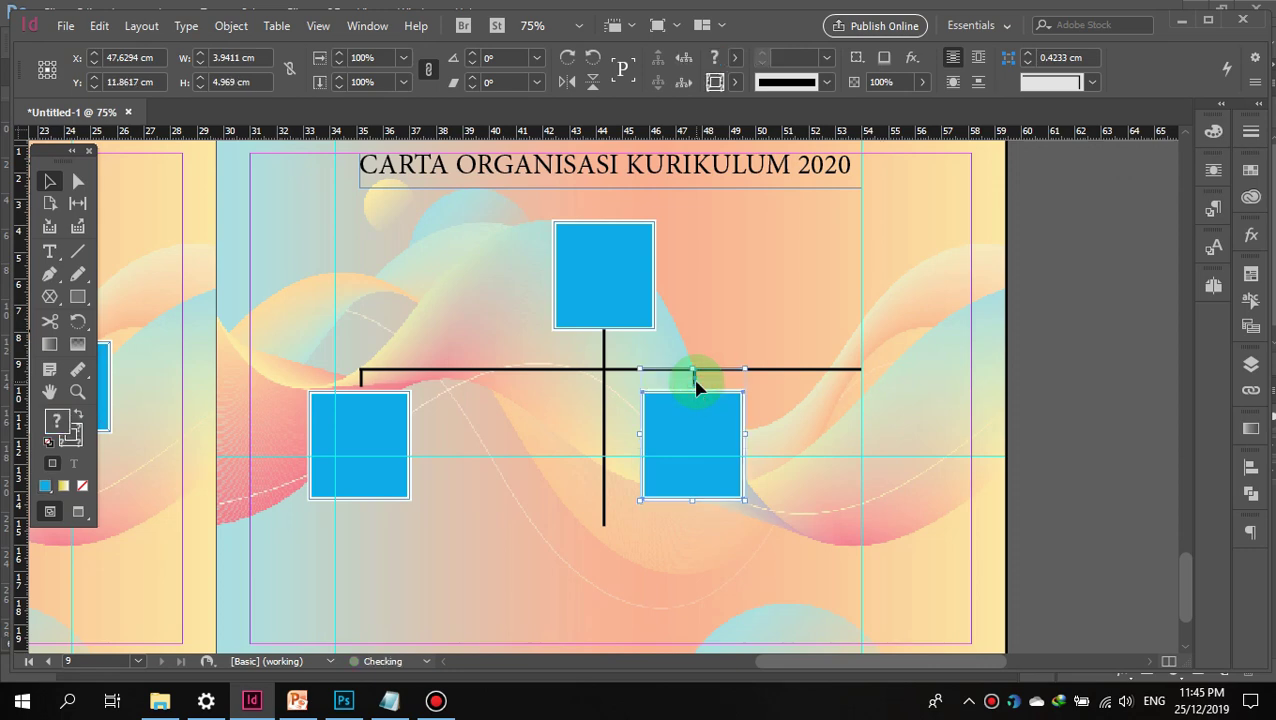
pyautogui.press('Delete')
# Step: Nudge the left box up slightly, then marquee-select it with its drop line and deselect
pyautogui.click(368, 420)
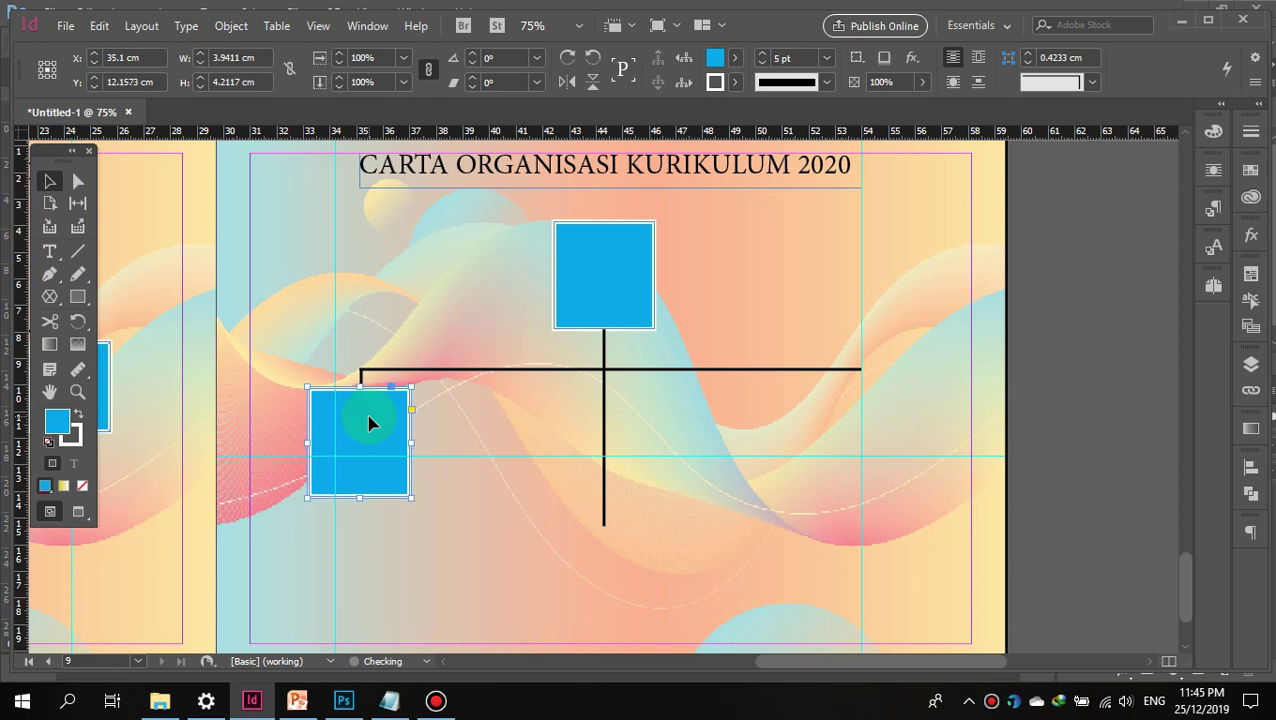
pyautogui.press('Up')
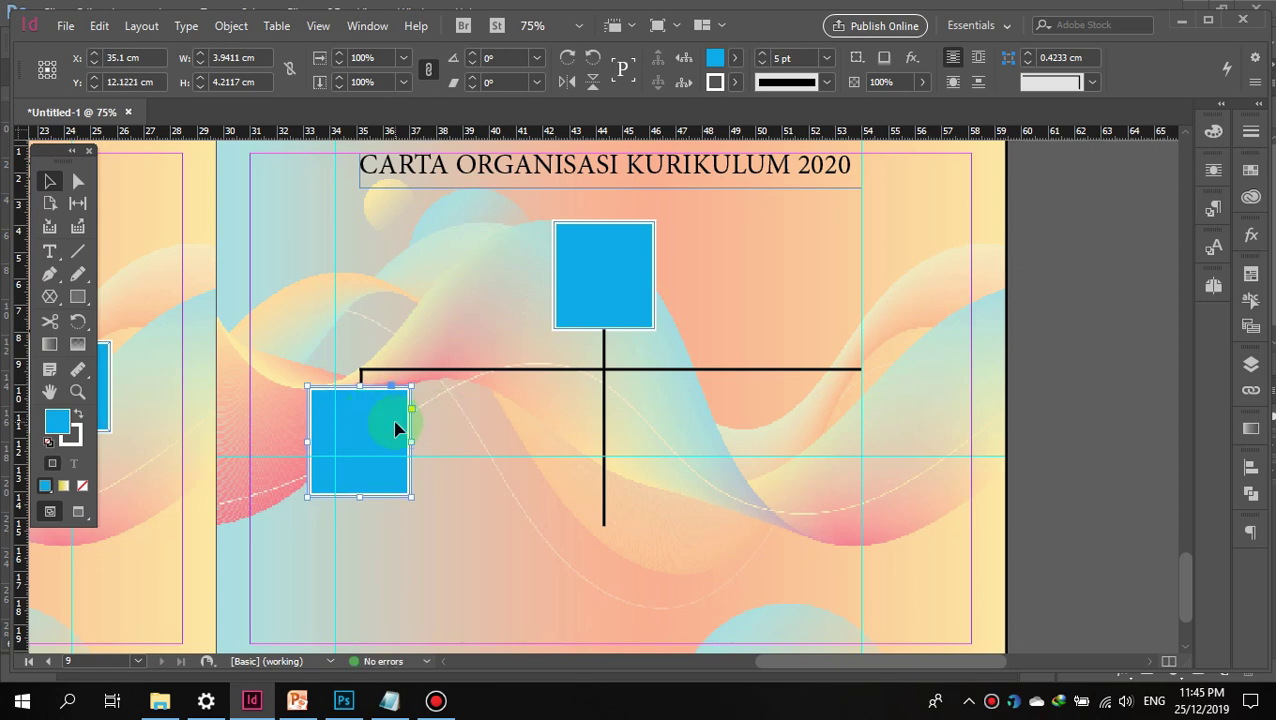
pyautogui.click(474, 427)
pyautogui.click(406, 427)
pyautogui.click(366, 393)
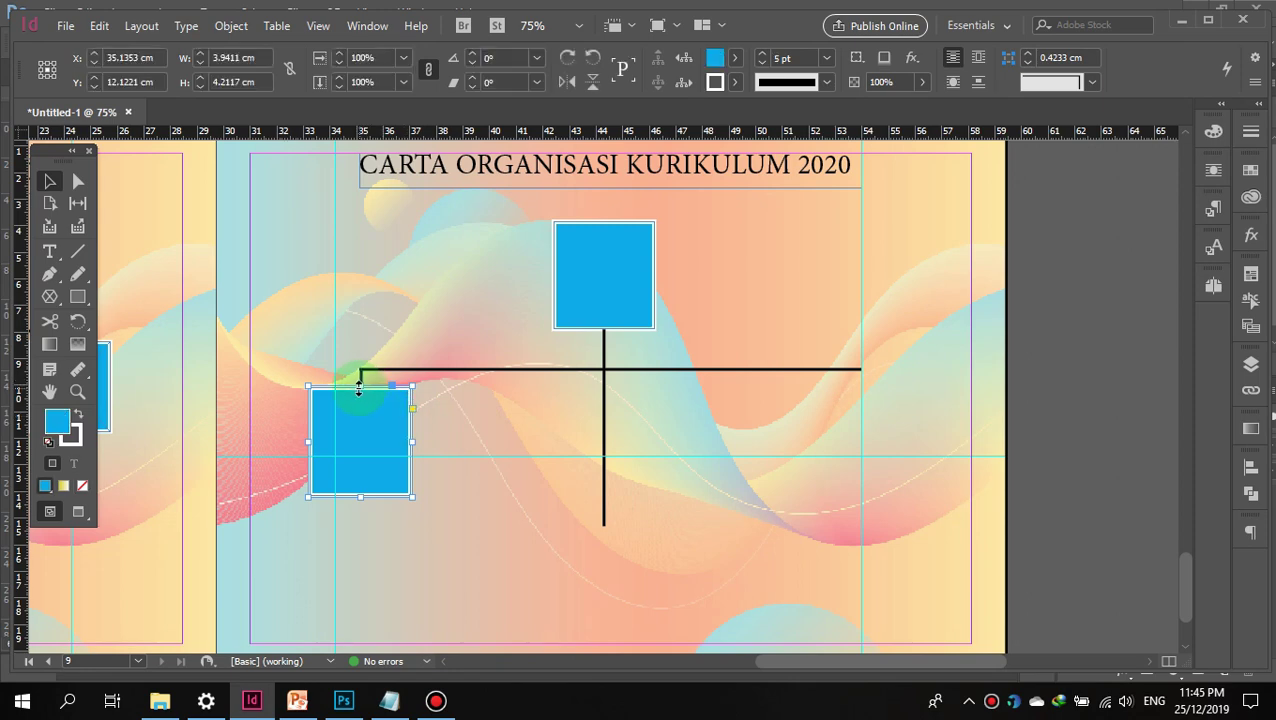
pyautogui.click(465, 416)
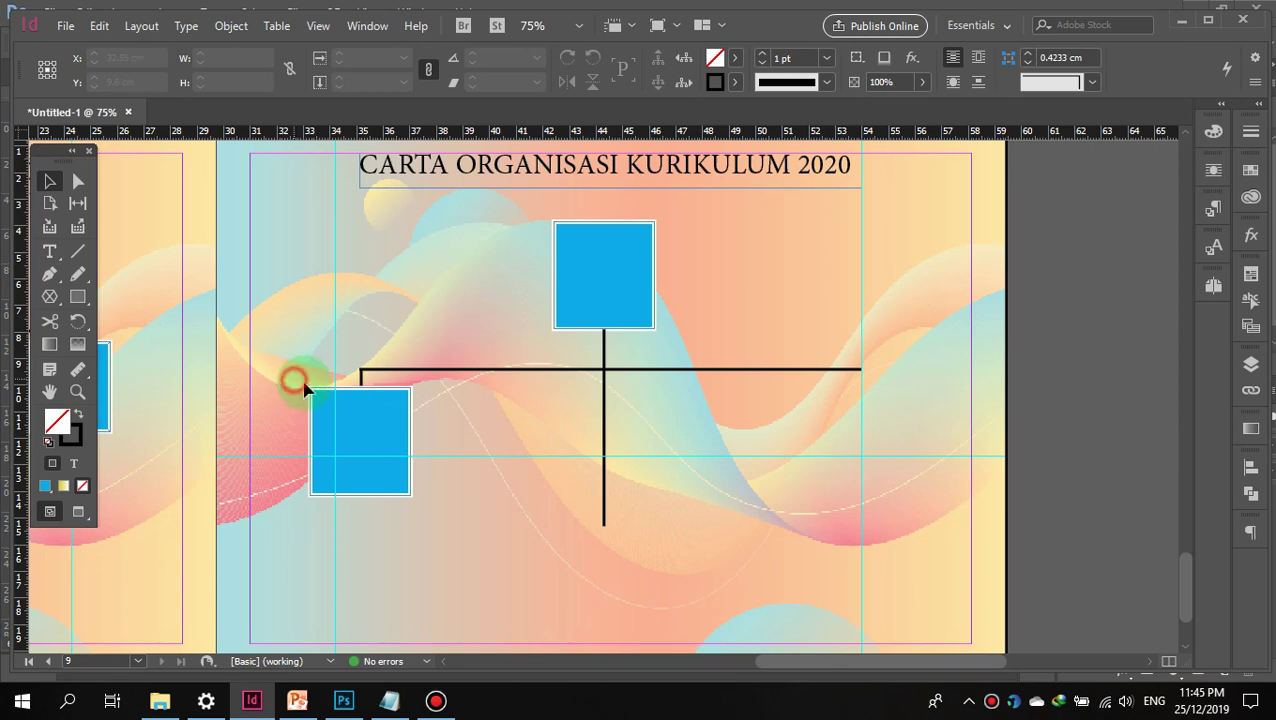
pyautogui.moveTo(294, 380); pyautogui.dragTo(425, 490)
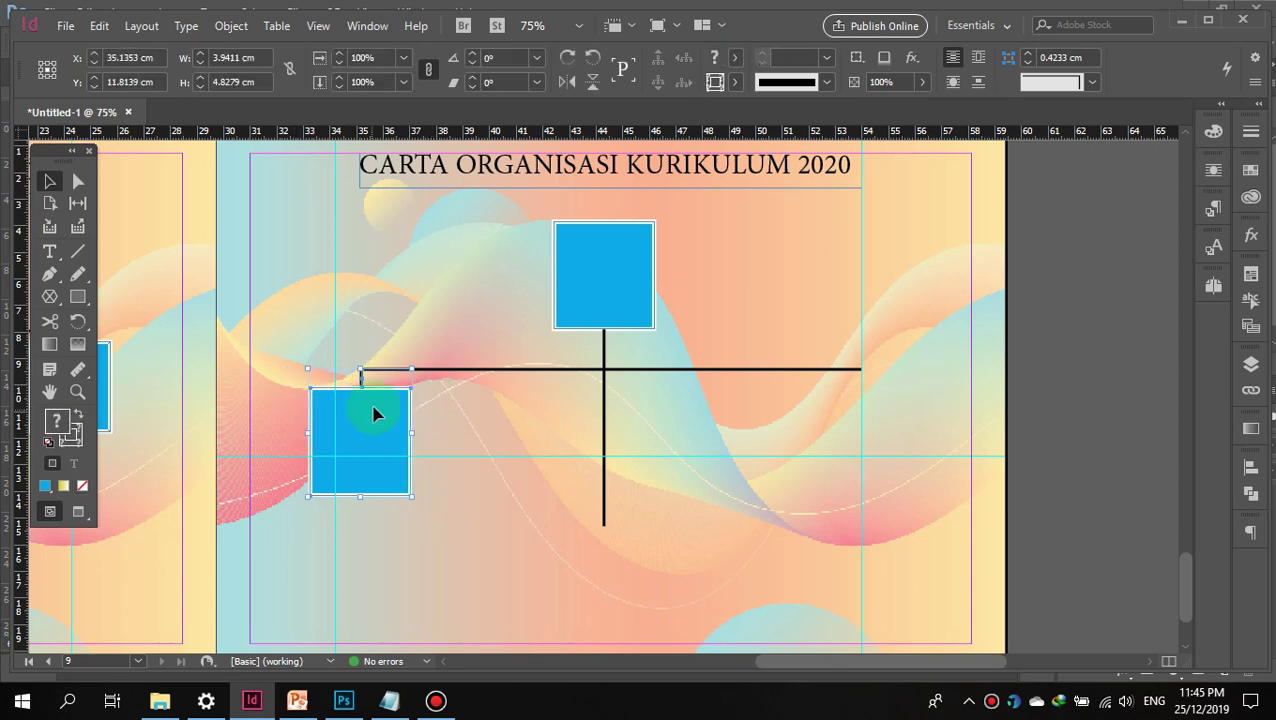
pyautogui.click(450, 413)
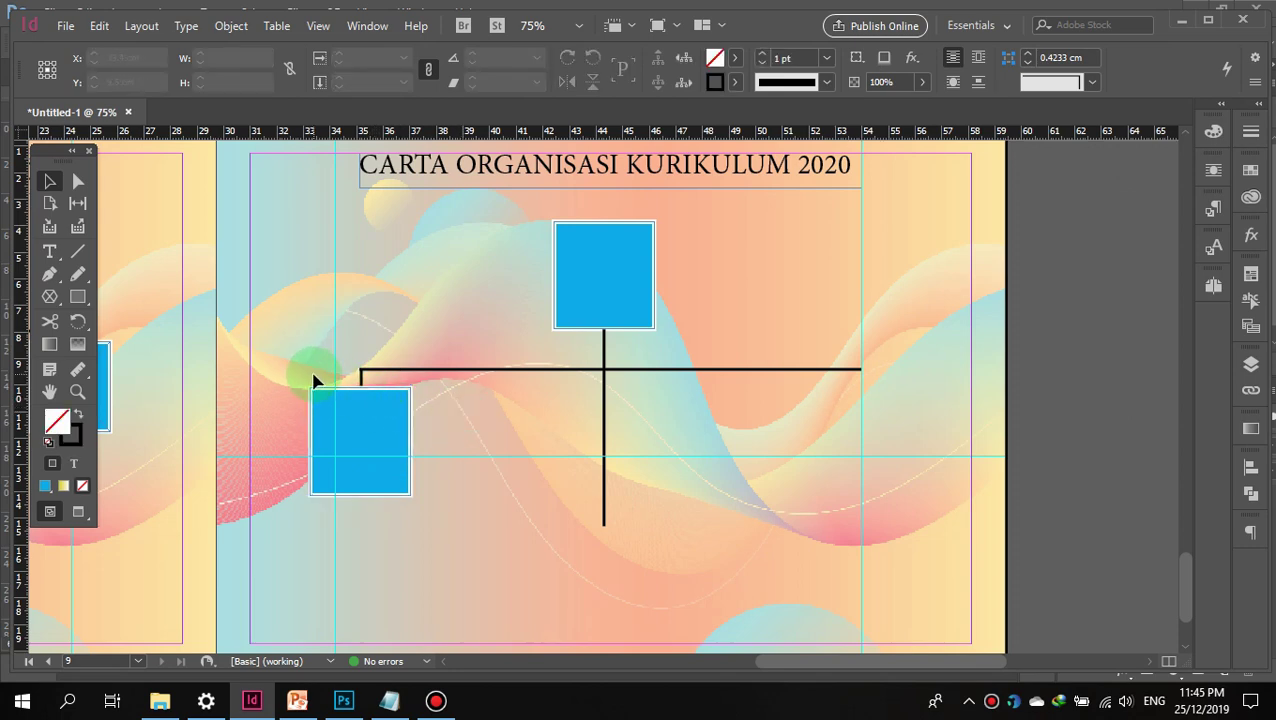
# Step: Copy the left box with its drop line and paste a copy beside it
pyautogui.moveTo(313, 377); pyautogui.dragTo(417, 488)
pyautogui.rightClick(382, 432)
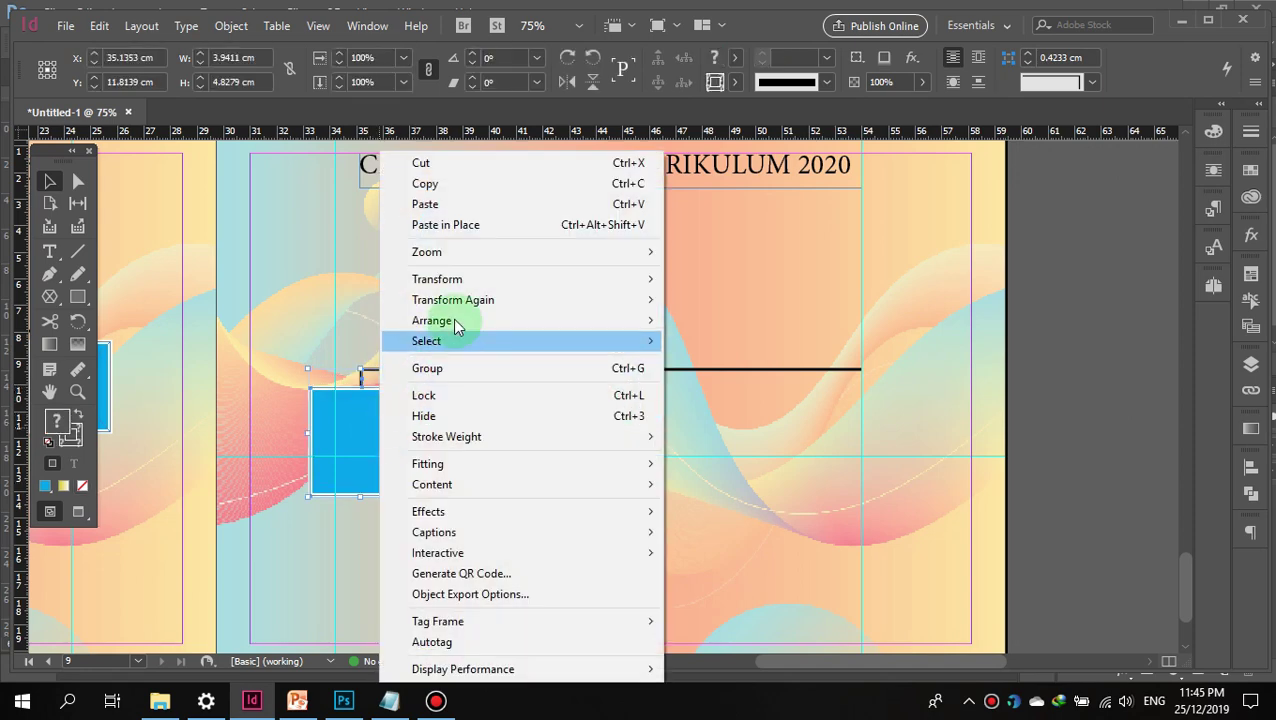
pyautogui.click(462, 196)
pyautogui.rightClick(449, 416)
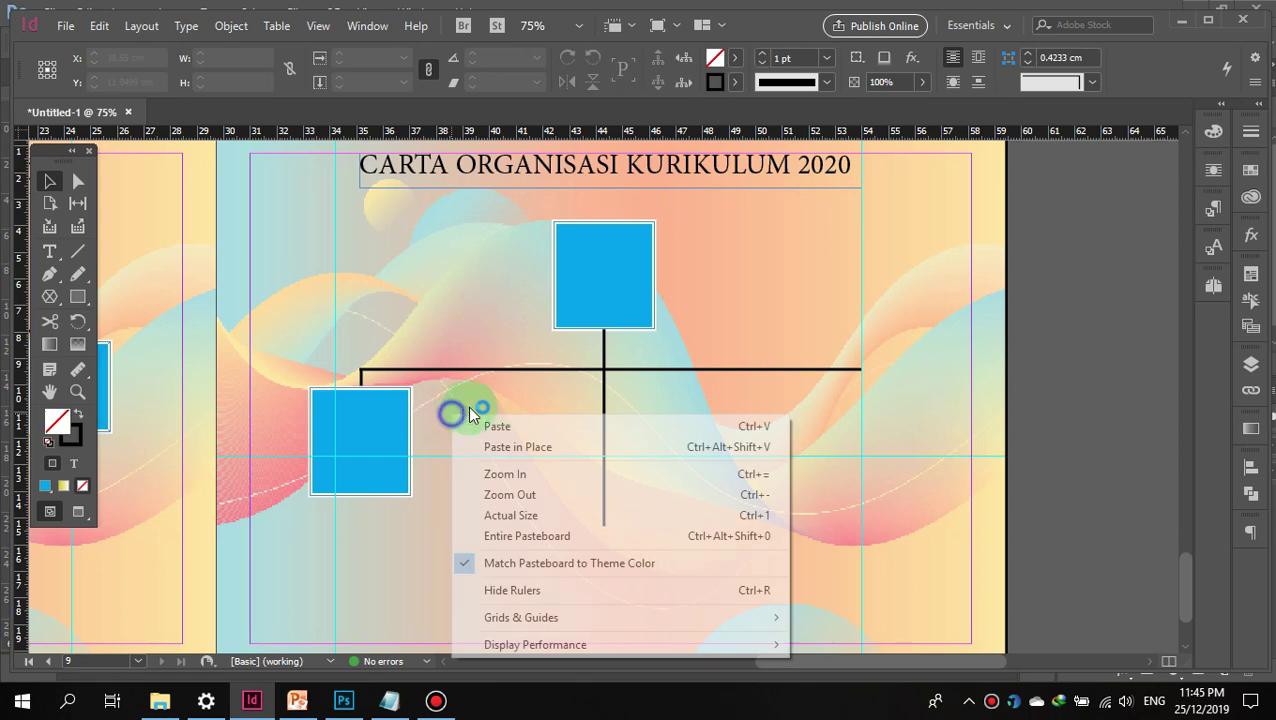
pyautogui.click(520, 428)
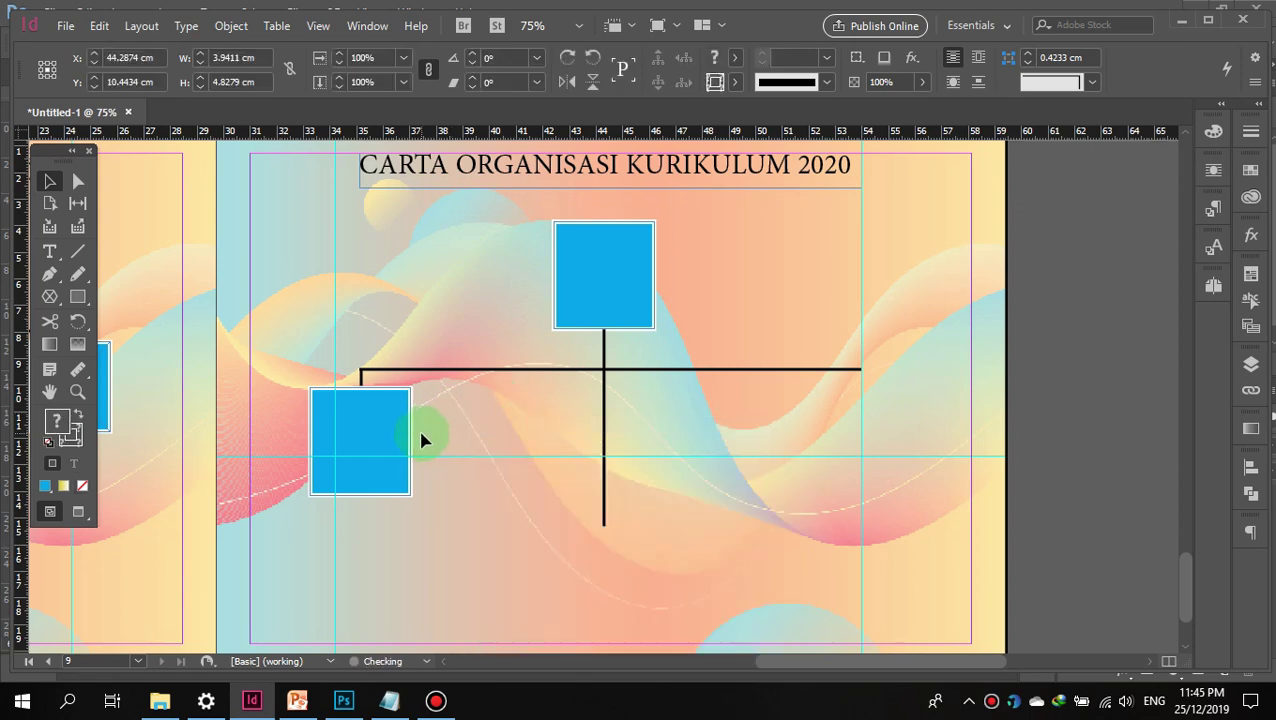
pyautogui.moveTo(584, 390); pyautogui.dragTo(495, 432)
pyautogui.click(737, 425)
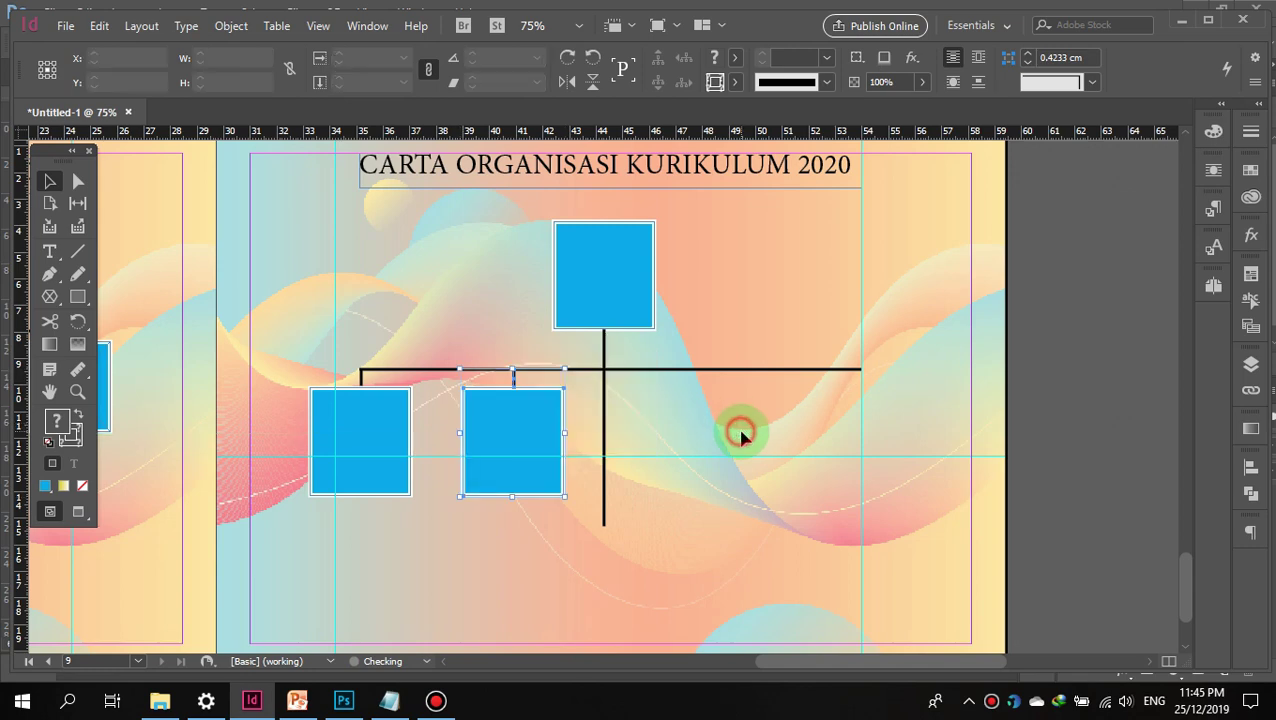
# Step: Paste another box copy under the connector's right part
pyautogui.rightClick(738, 427)
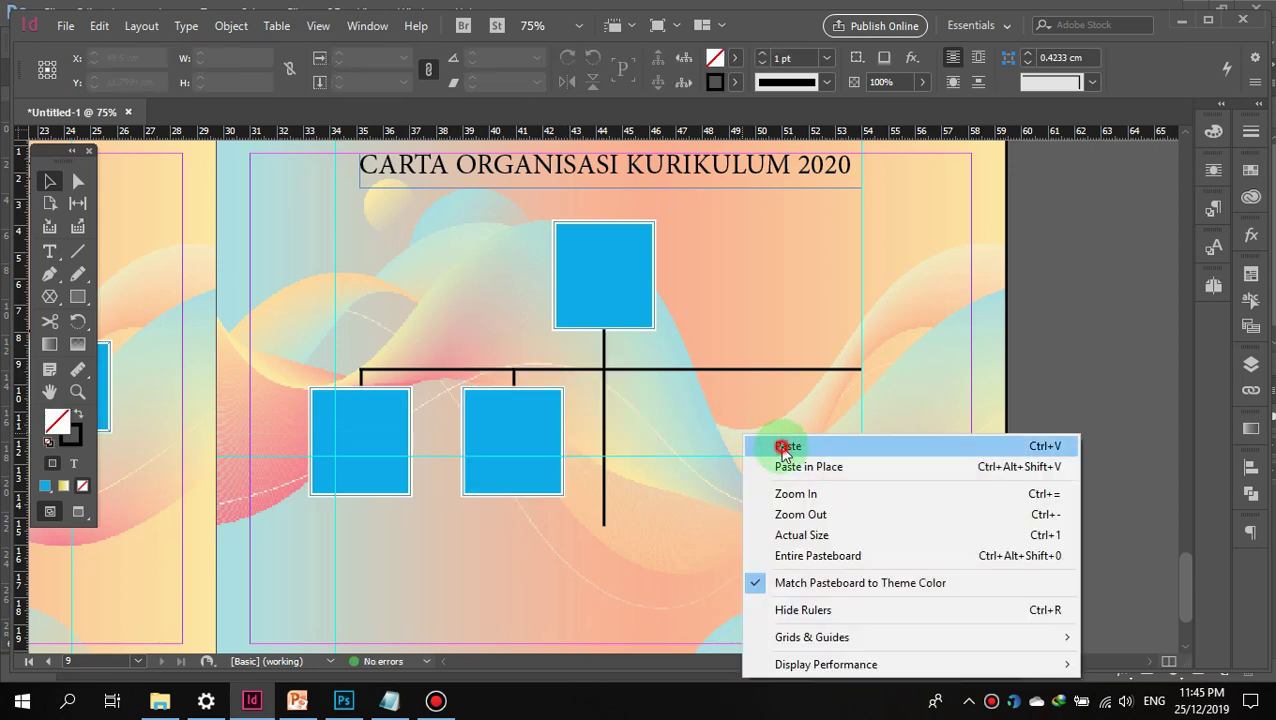
pyautogui.click(768, 445)
pyautogui.moveTo(584, 406); pyautogui.dragTo(690, 444)
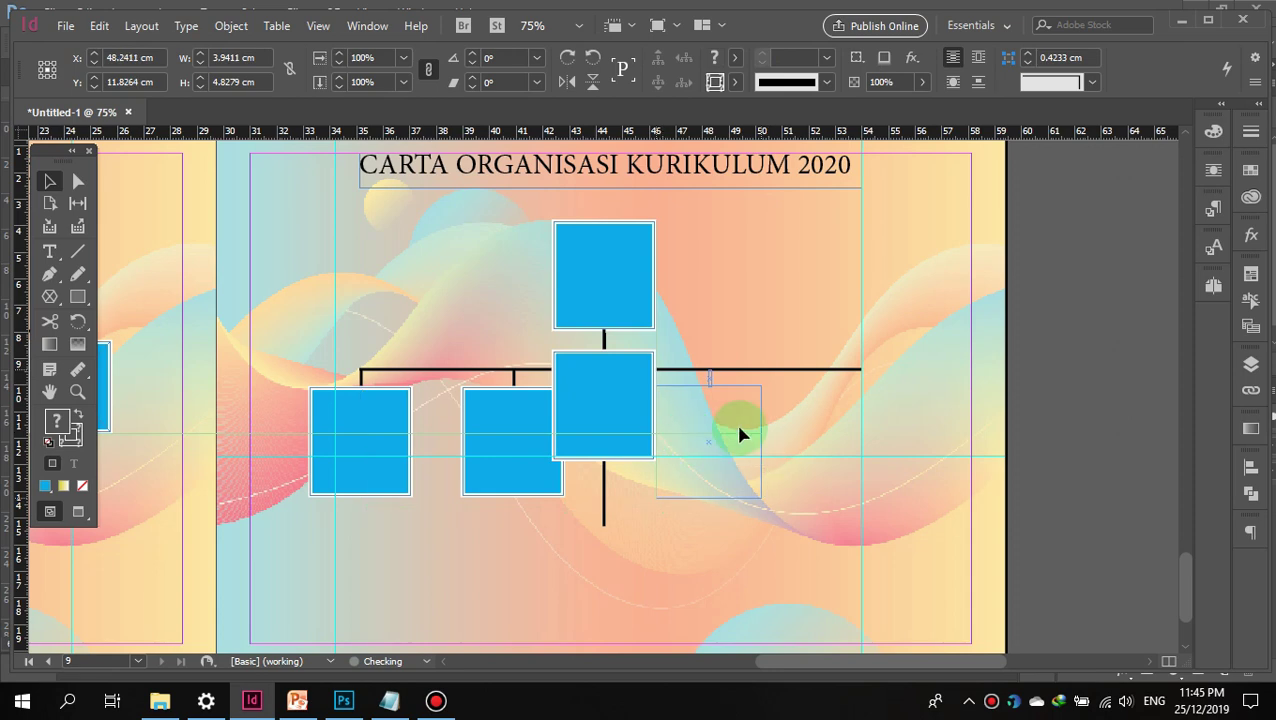
pyautogui.click(794, 438)
# Step: Paste a fourth copy in place and move it to the right end of the row
pyautogui.rightClick(795, 440)
pyautogui.click(898, 466)
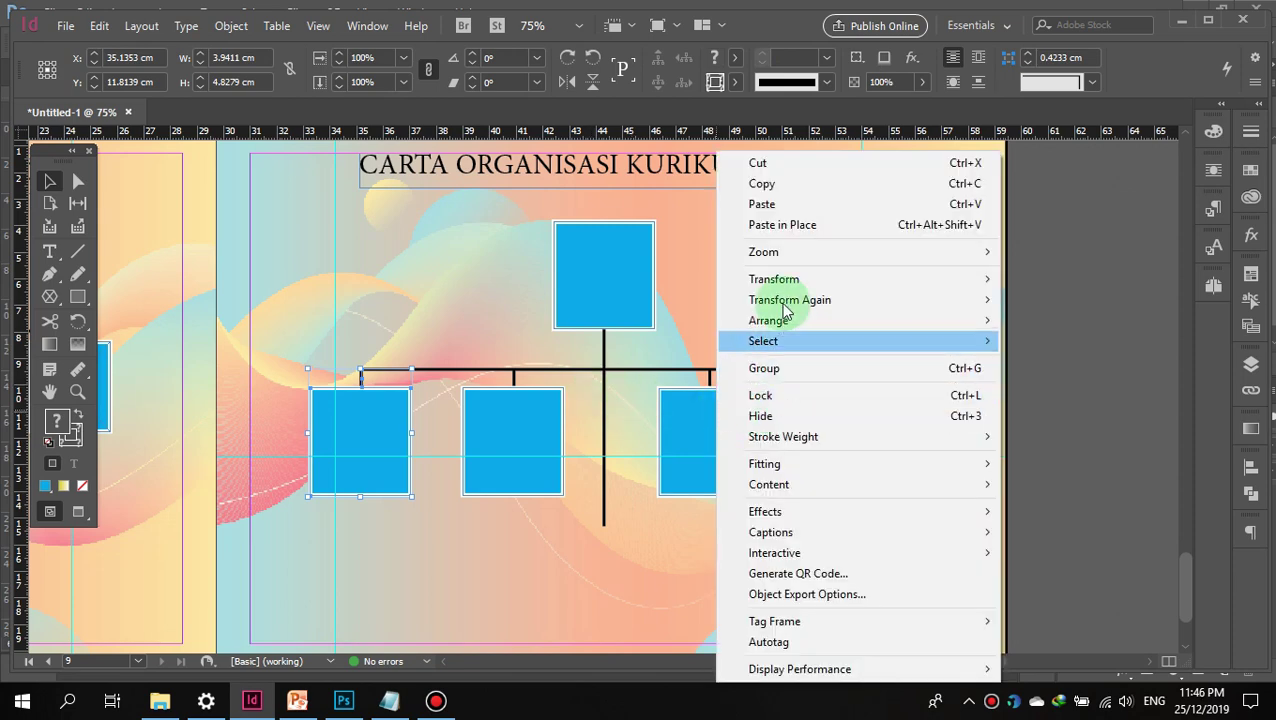
pyautogui.click(783, 222)
pyautogui.moveTo(618, 382); pyautogui.dragTo(875, 422)
# Step: Shift a vertical guide slightly to the right
pyautogui.click(893, 345)
pyautogui.click(338, 342)
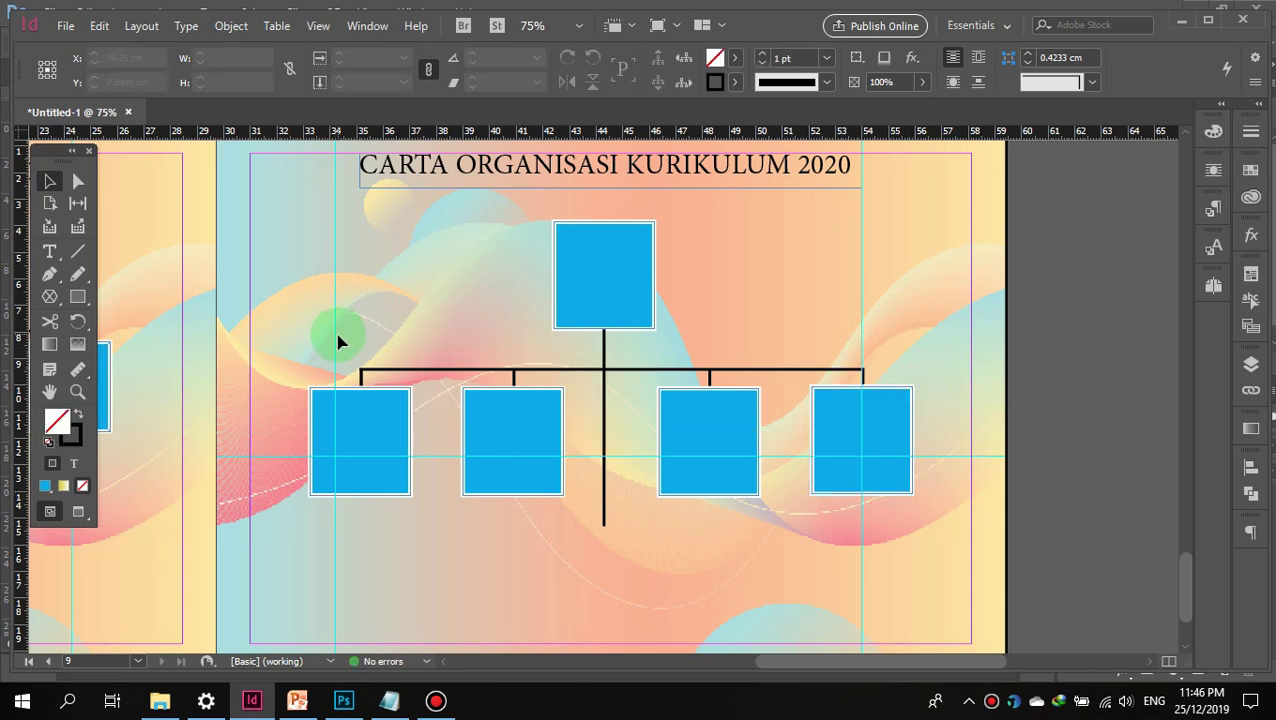
pyautogui.moveTo(338, 342); pyautogui.dragTo(361, 344)
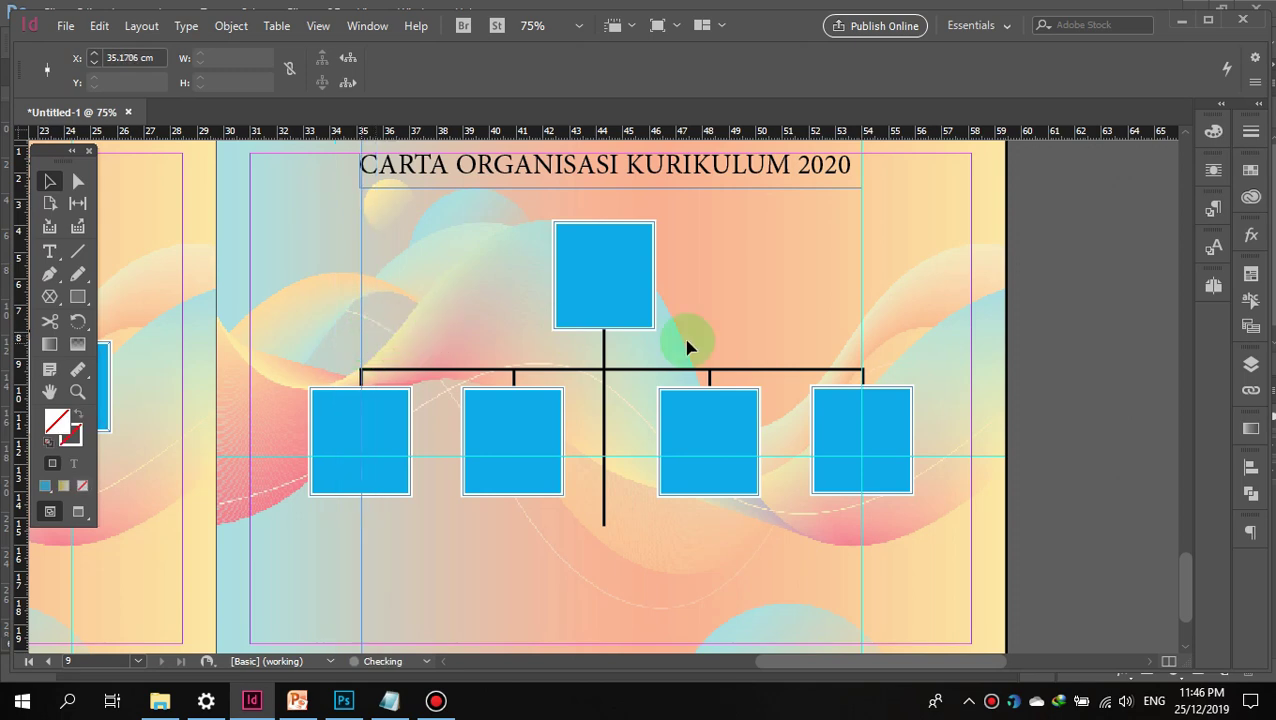
pyautogui.click(929, 384)
pyautogui.scroll(-3, 929, 384)
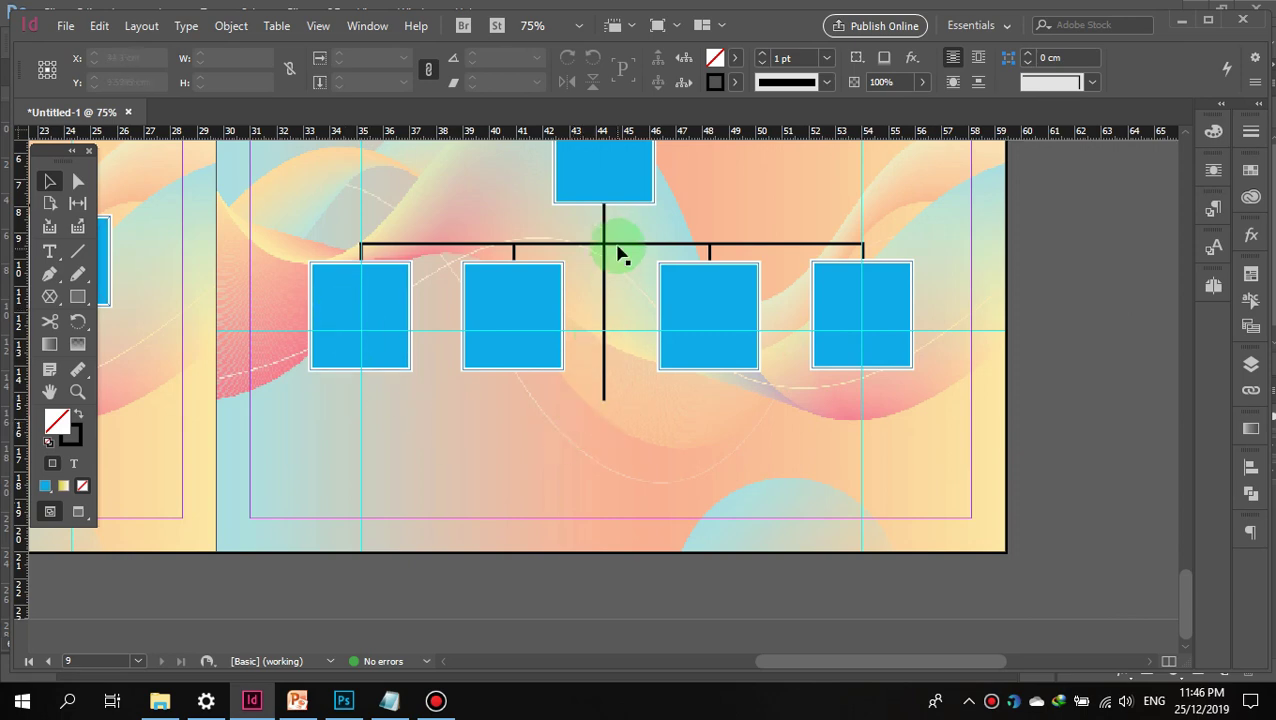
# Step: Copy the horizontal connector line and paste it below the four boxes
pyautogui.click(538, 414)
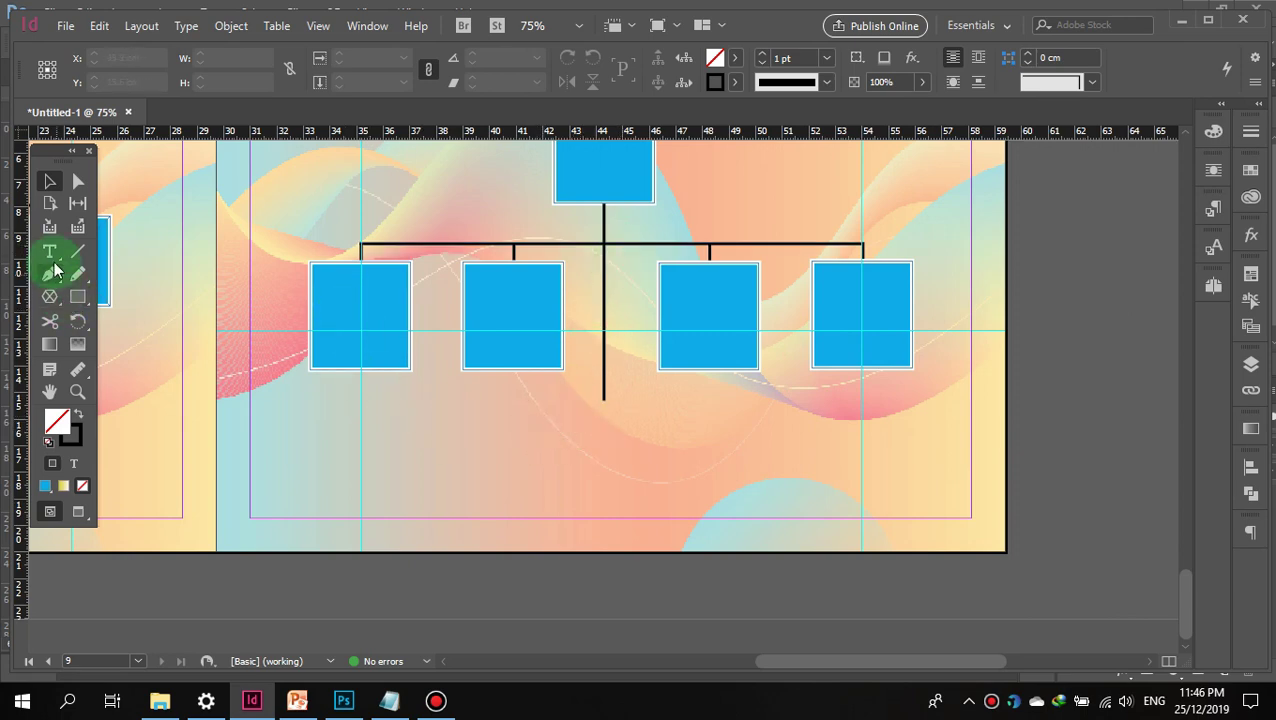
pyautogui.click(587, 246)
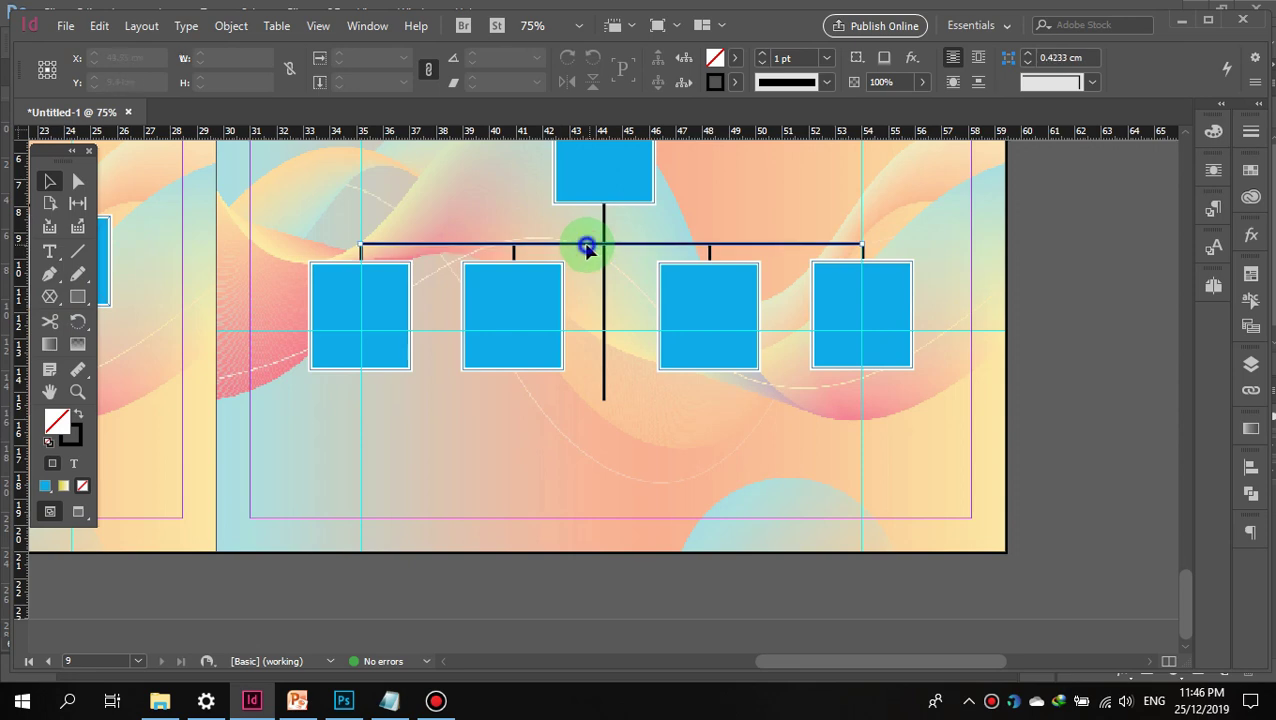
pyautogui.rightClick(587, 248)
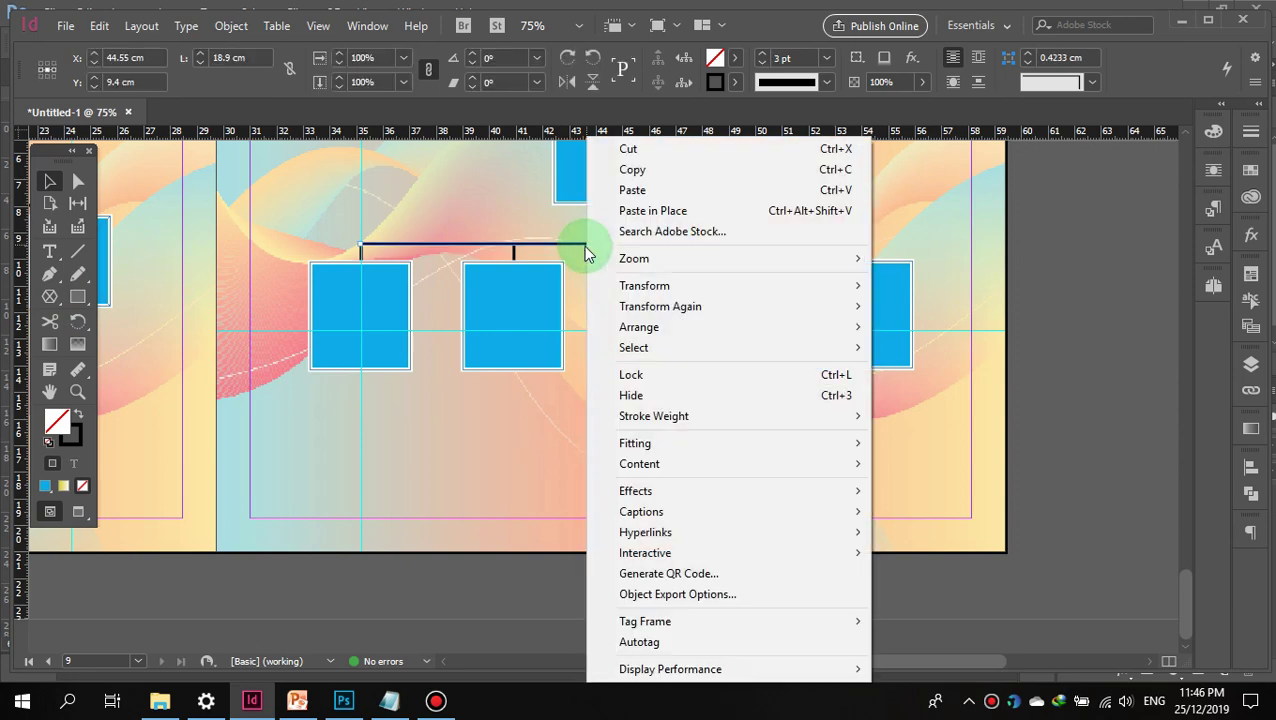
pyautogui.click(661, 169)
pyautogui.rightClick(575, 383)
pyautogui.click(656, 398)
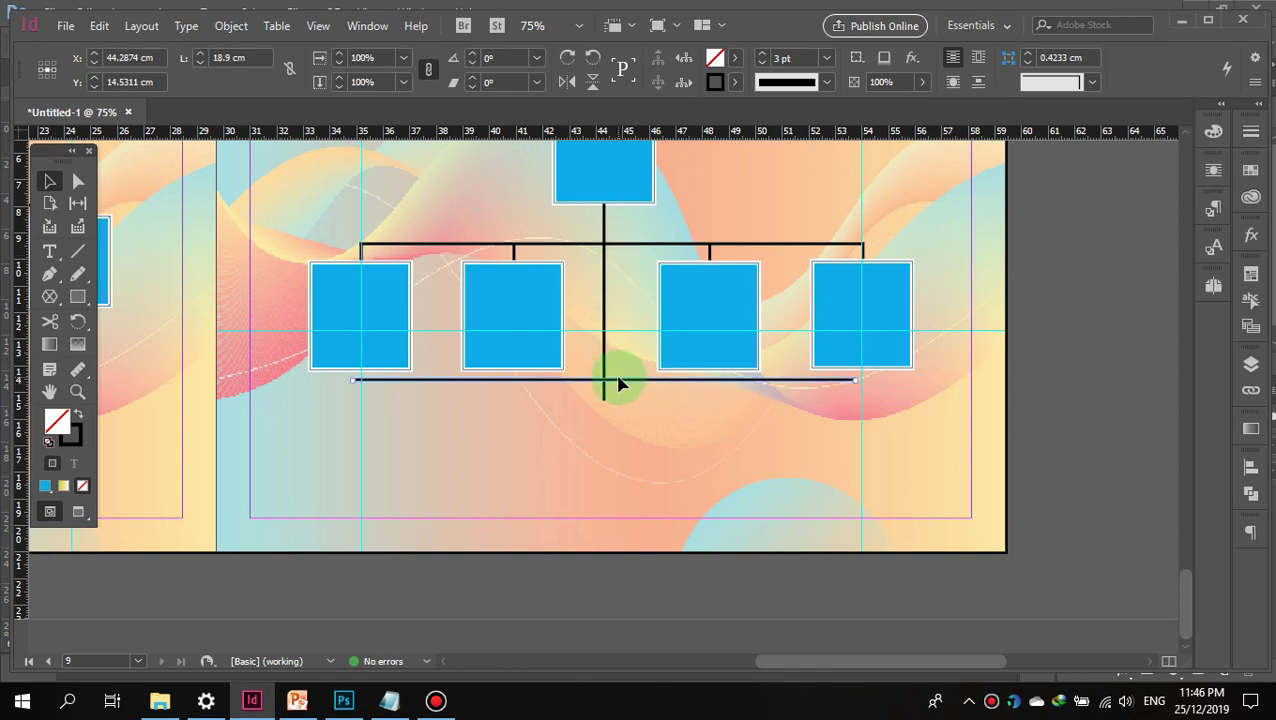
pyautogui.moveTo(619, 384); pyautogui.dragTo(628, 436)
# Step: Lengthen the central vertical connector down to about 8.4 cm to meet the lower line
pyautogui.click(600, 394)
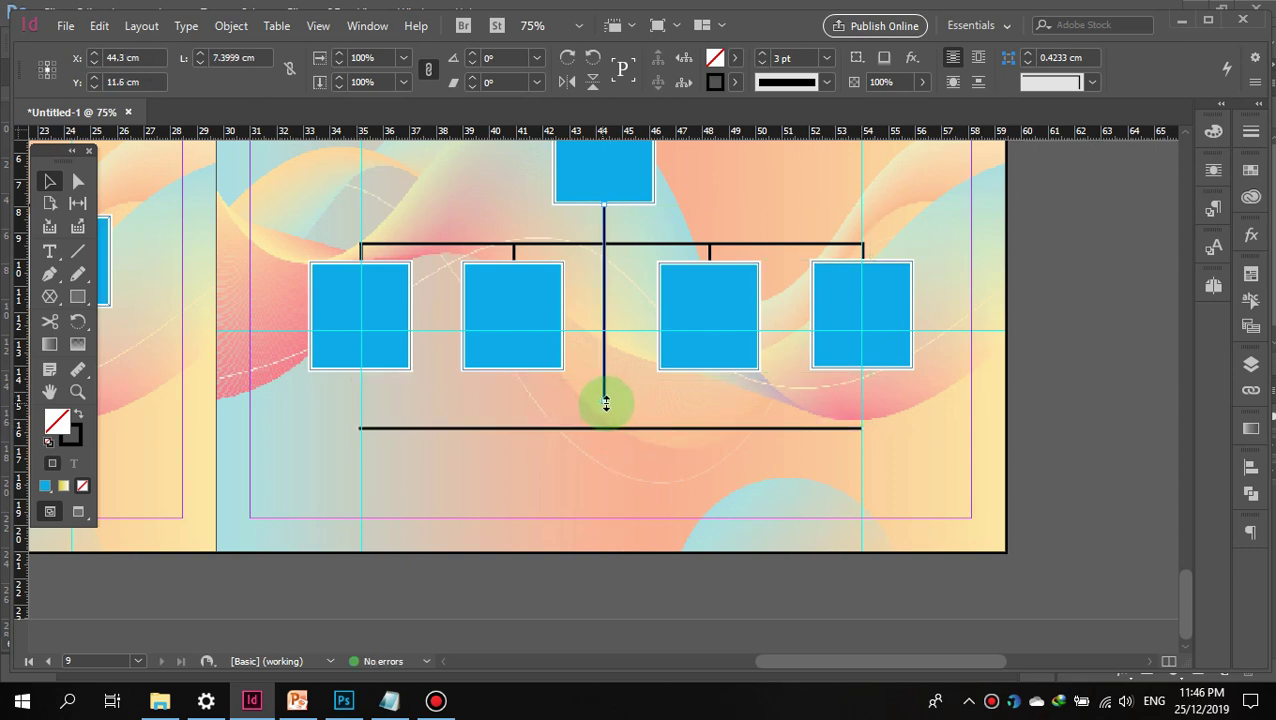
pyautogui.moveTo(602, 402); pyautogui.dragTo(604, 426)
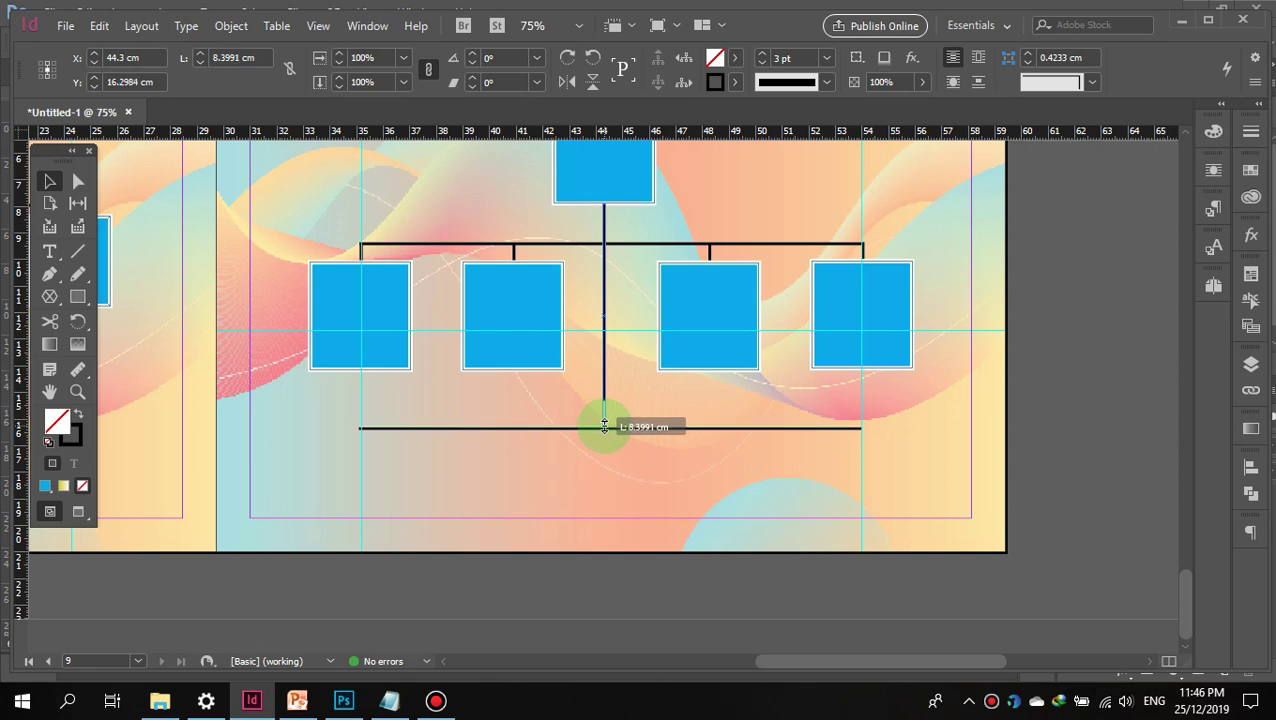
pyautogui.moveTo(604, 427); pyautogui.dragTo(604, 427)
pyautogui.click(628, 447)
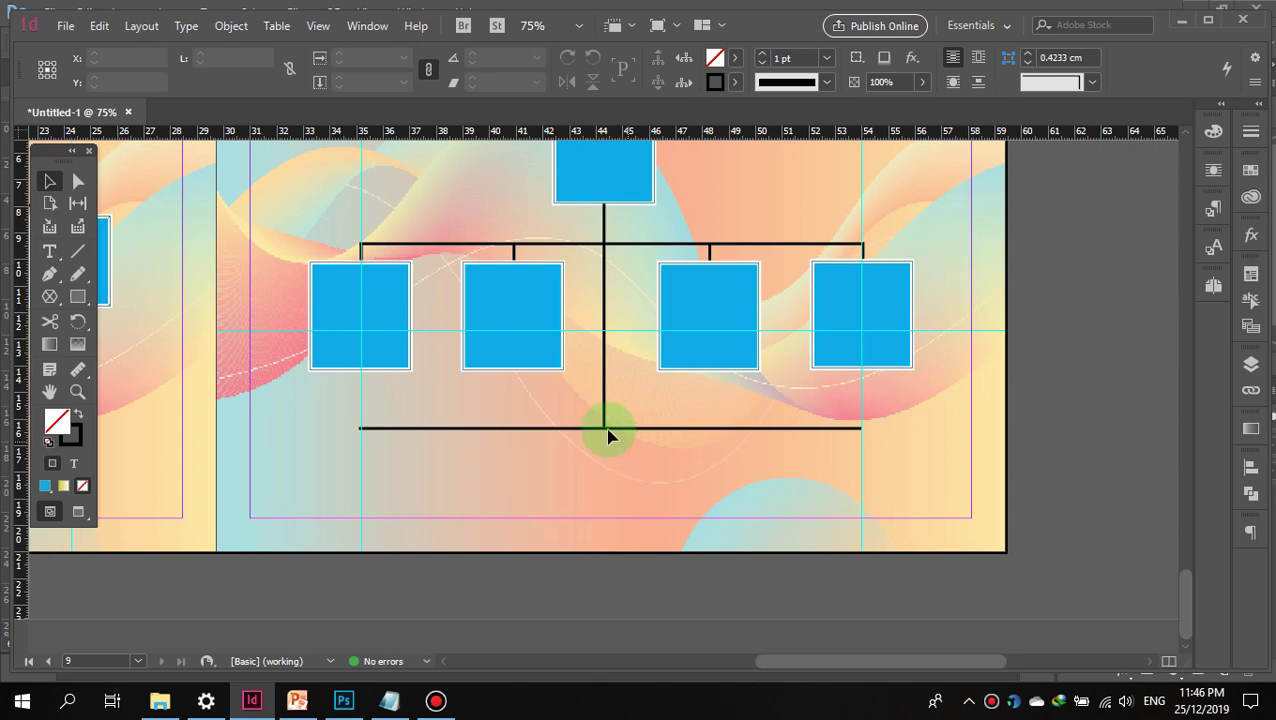
# Step: Browse the File menu, then paste a stray connector copy and delete it
pyautogui.click(396, 358)
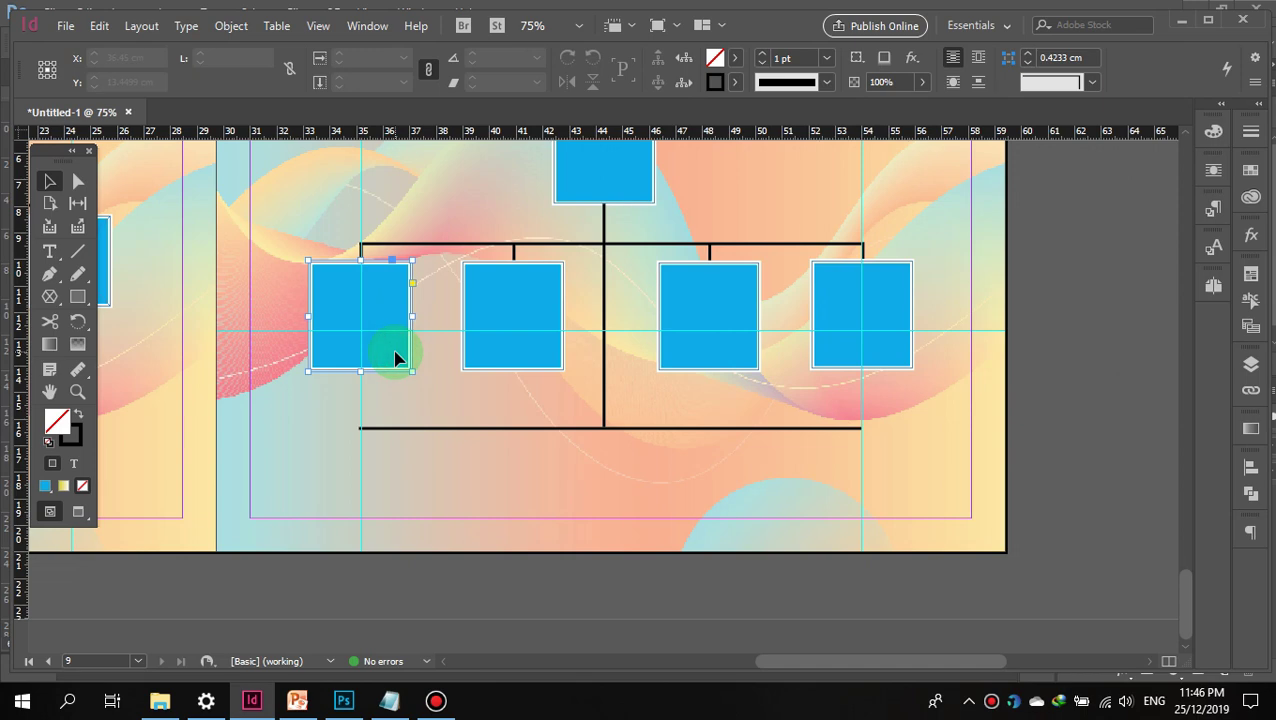
pyautogui.keyDown('shift'); pyautogui.click(353, 313); pyautogui.keyUp('shift')
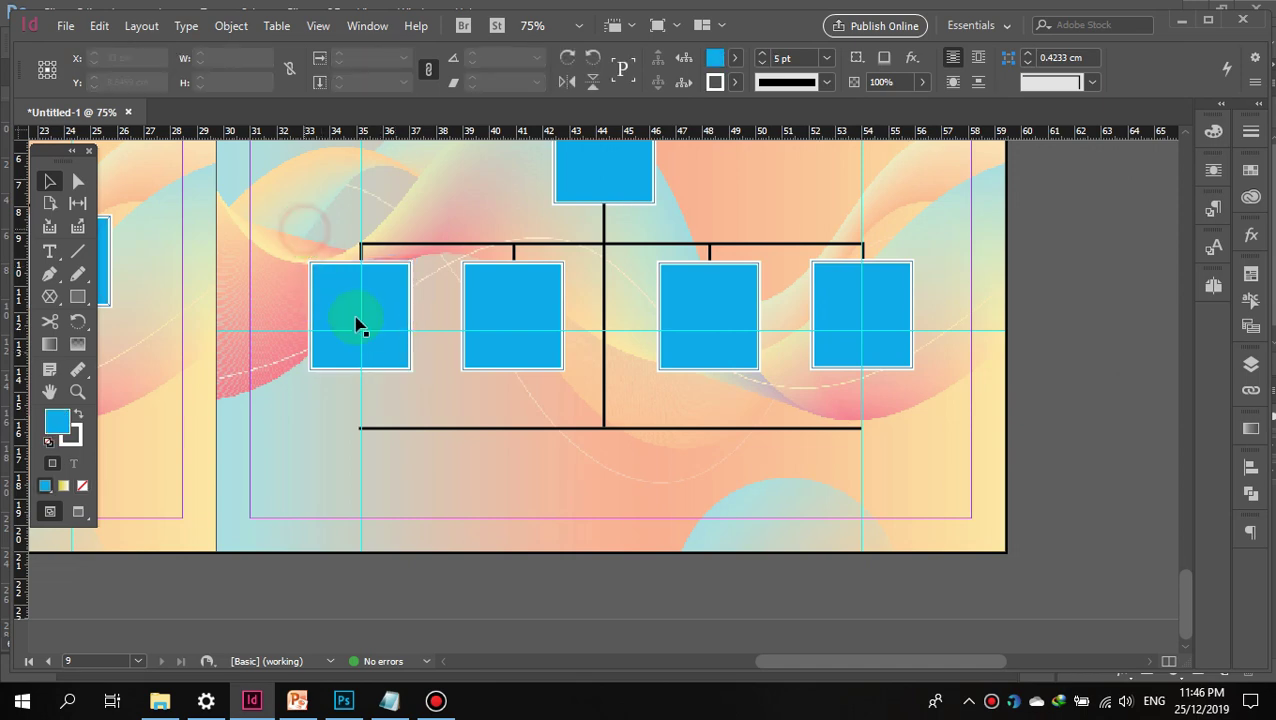
pyautogui.click(63, 26)
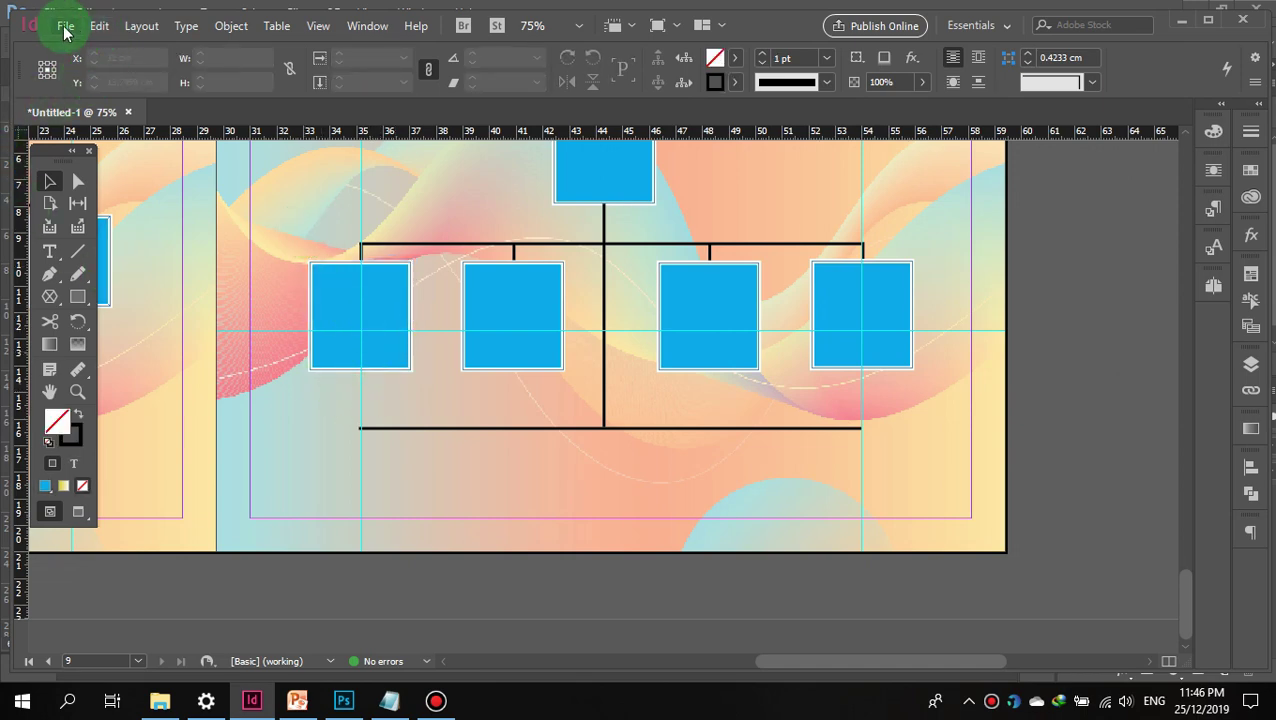
pyautogui.click(405, 193)
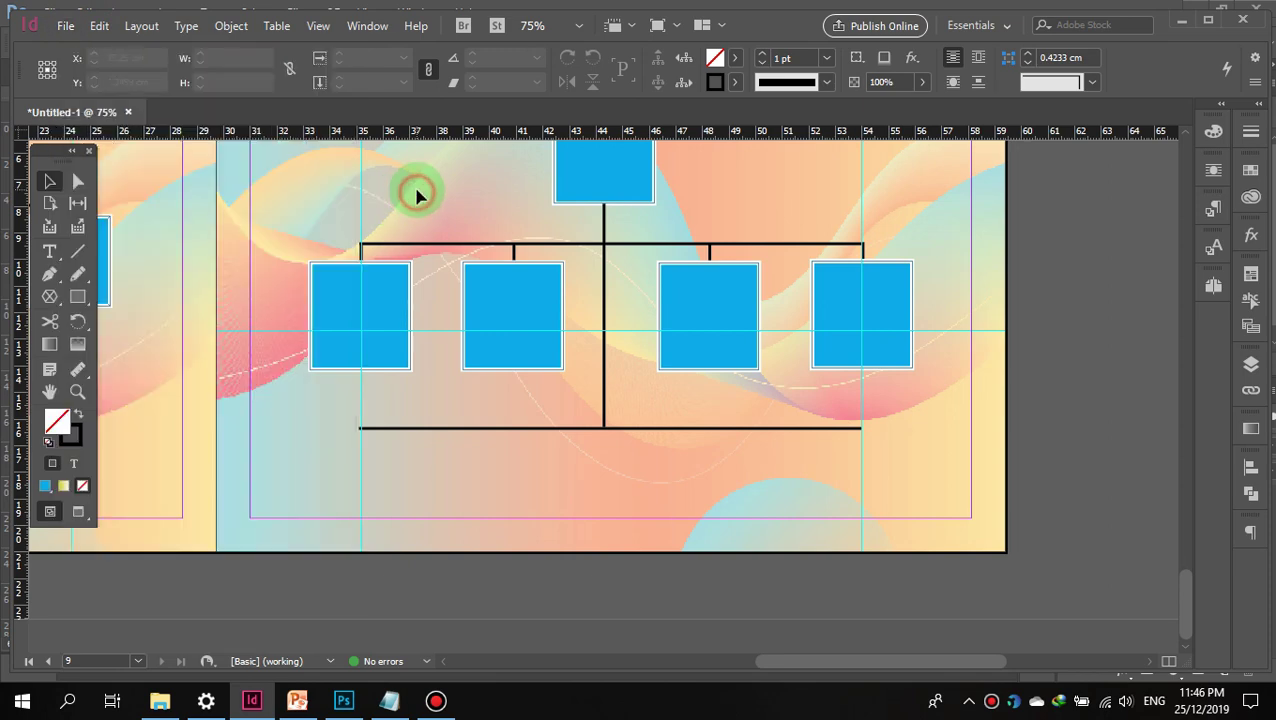
pyautogui.rightClick(453, 463)
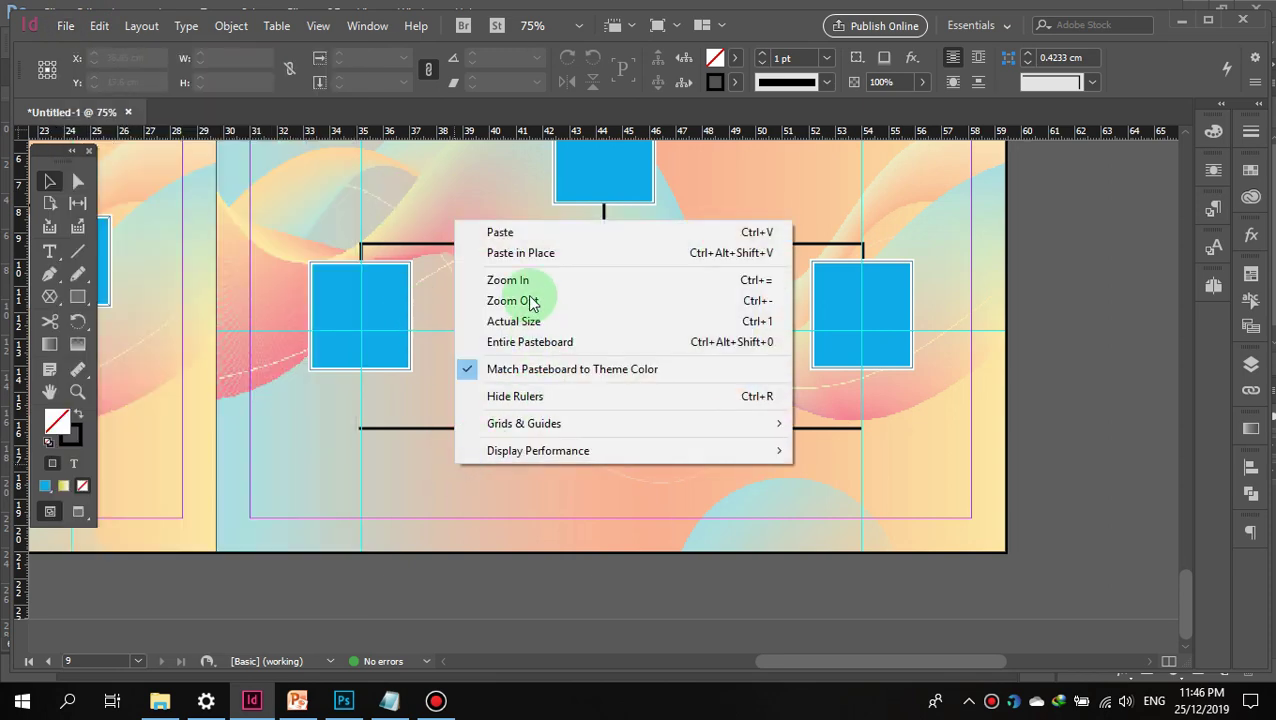
pyautogui.click(513, 232)
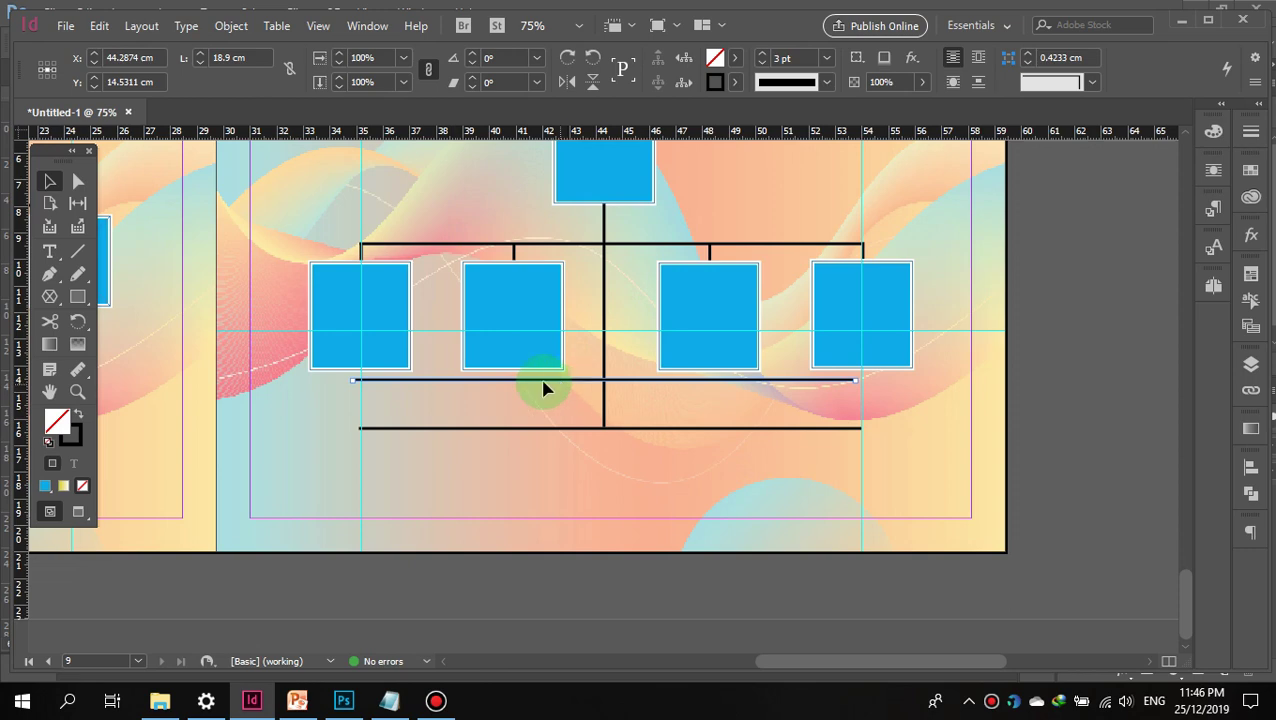
pyautogui.press('Delete')
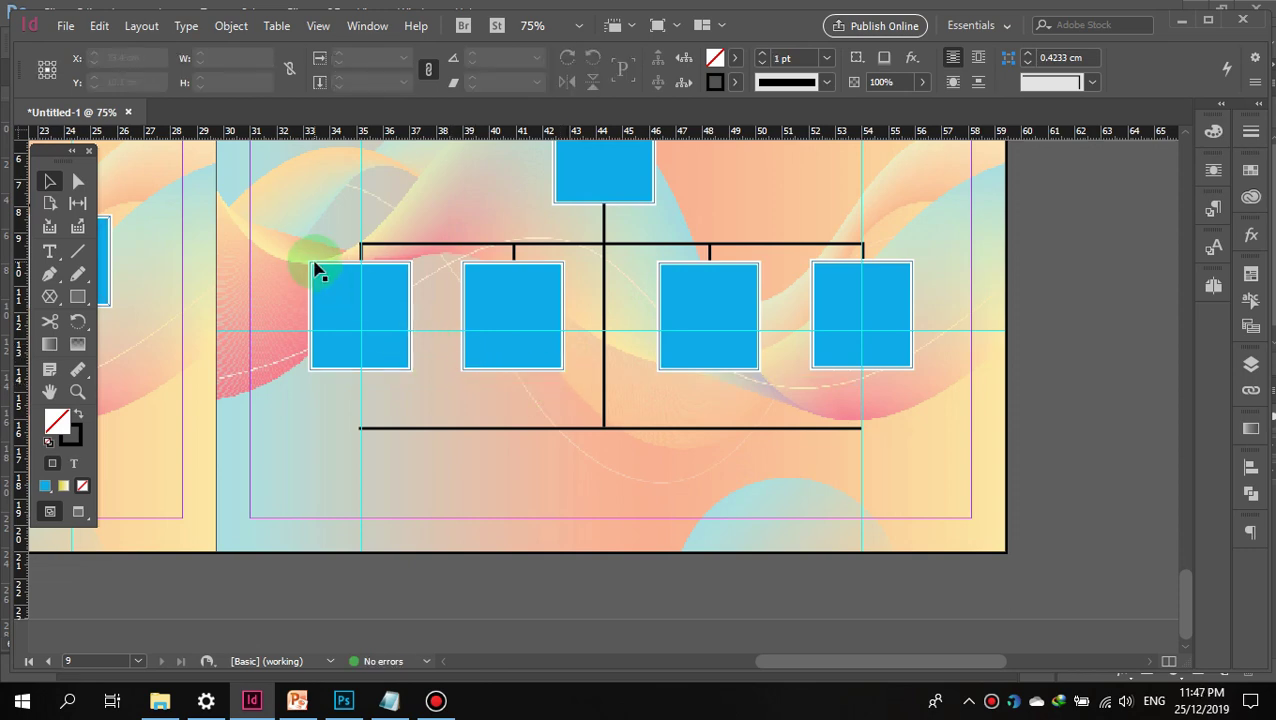
# Step: Copy the blue box and paste it under the lower connector's left end
pyautogui.moveTo(293, 253); pyautogui.dragTo(418, 368)
pyautogui.rightClick(378, 293)
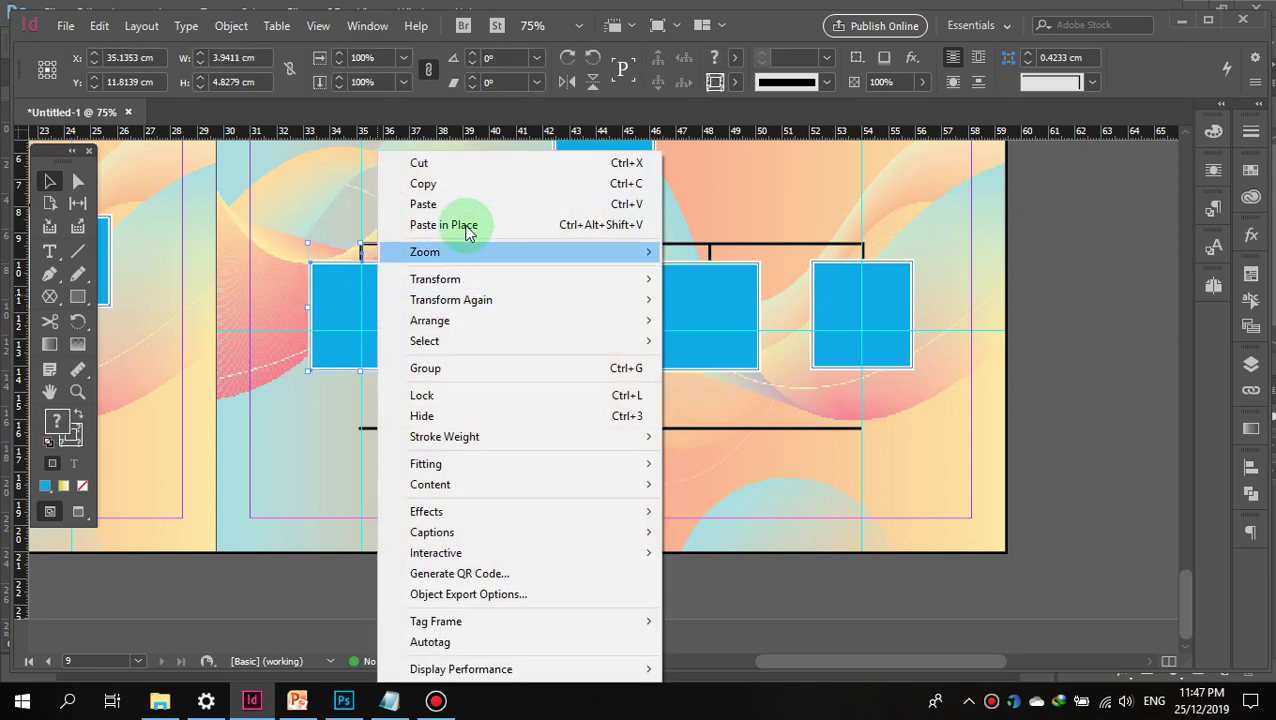
pyautogui.click(461, 183)
pyautogui.click(311, 436)
pyautogui.rightClick(313, 438)
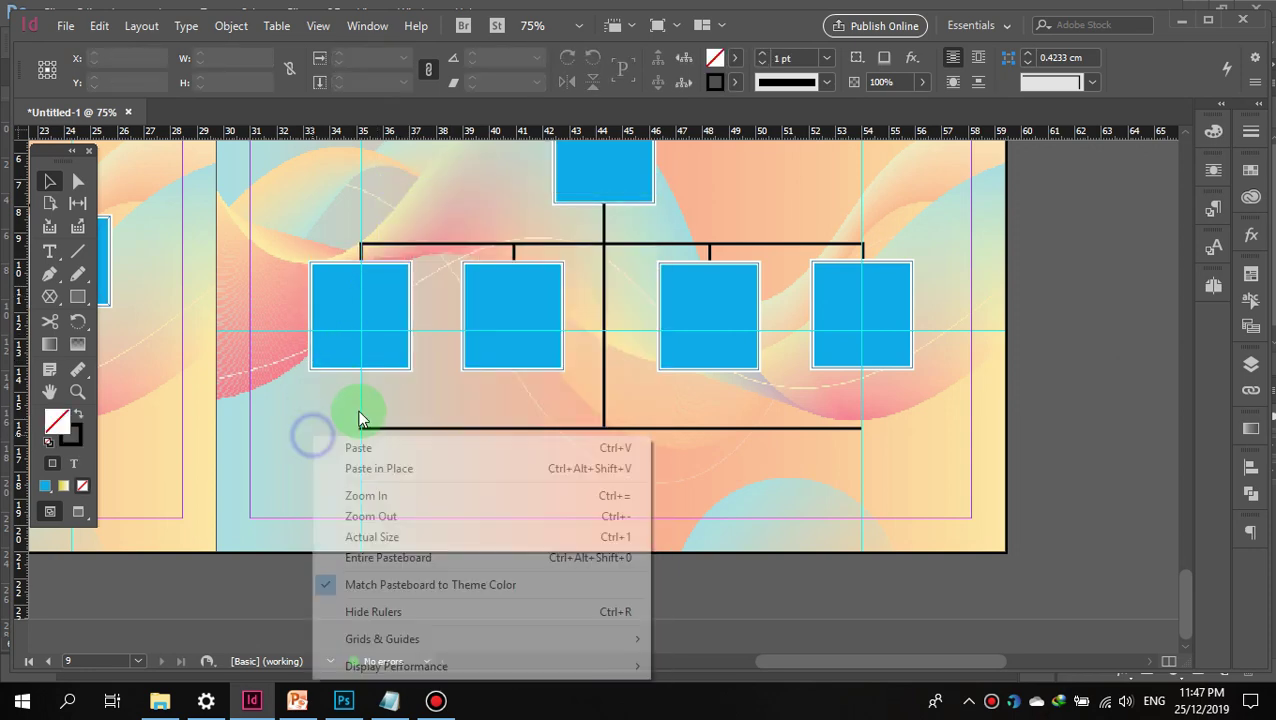
pyautogui.click(367, 447)
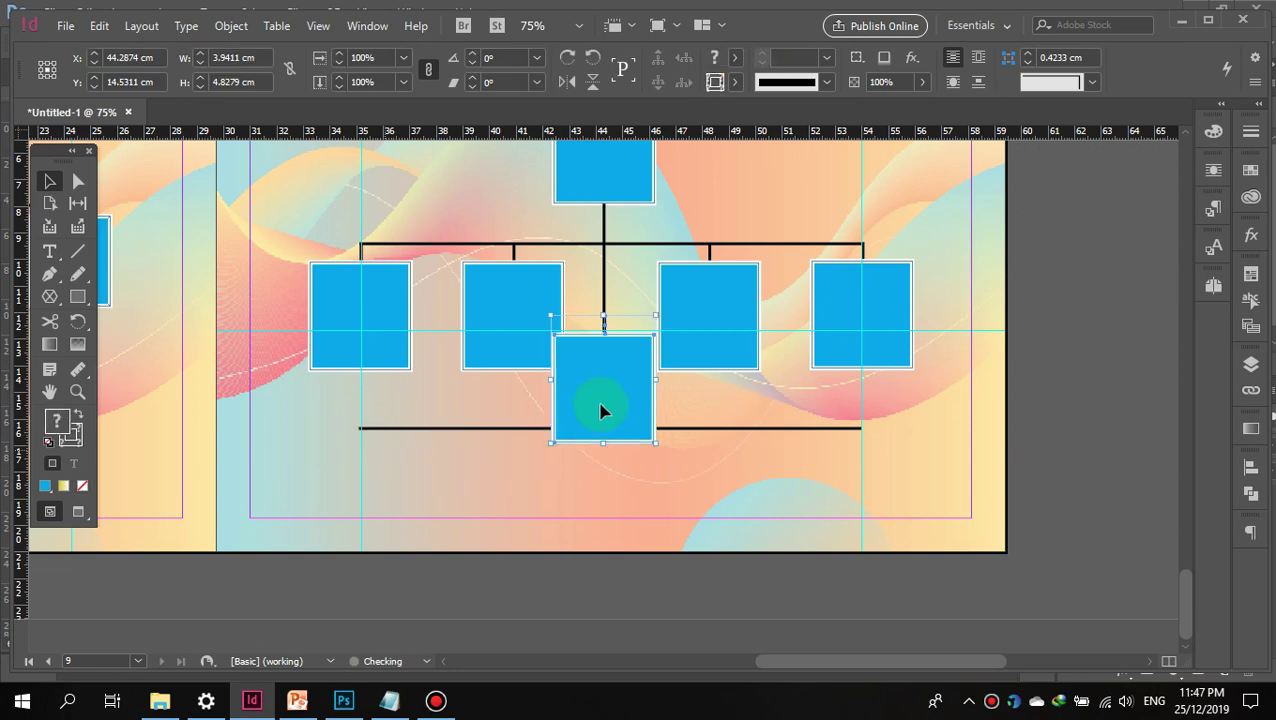
pyautogui.moveTo(530, 460); pyautogui.dragTo(362, 504)
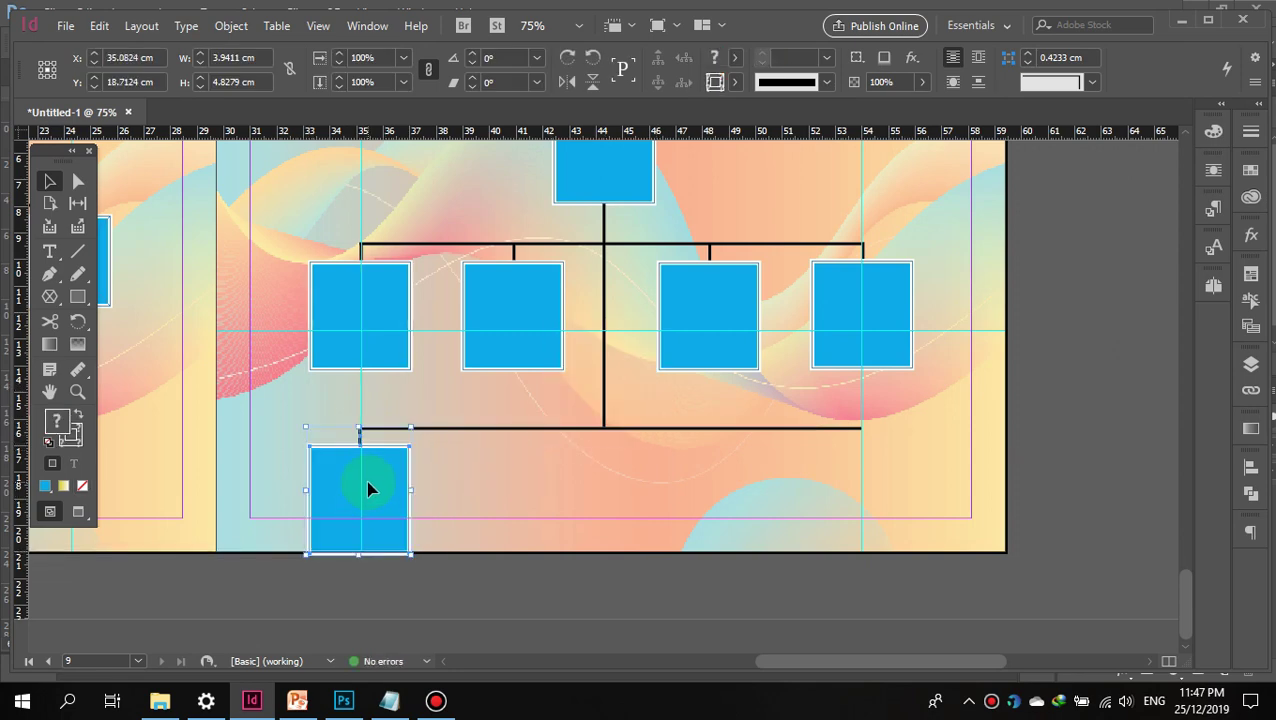
pyautogui.click(521, 464)
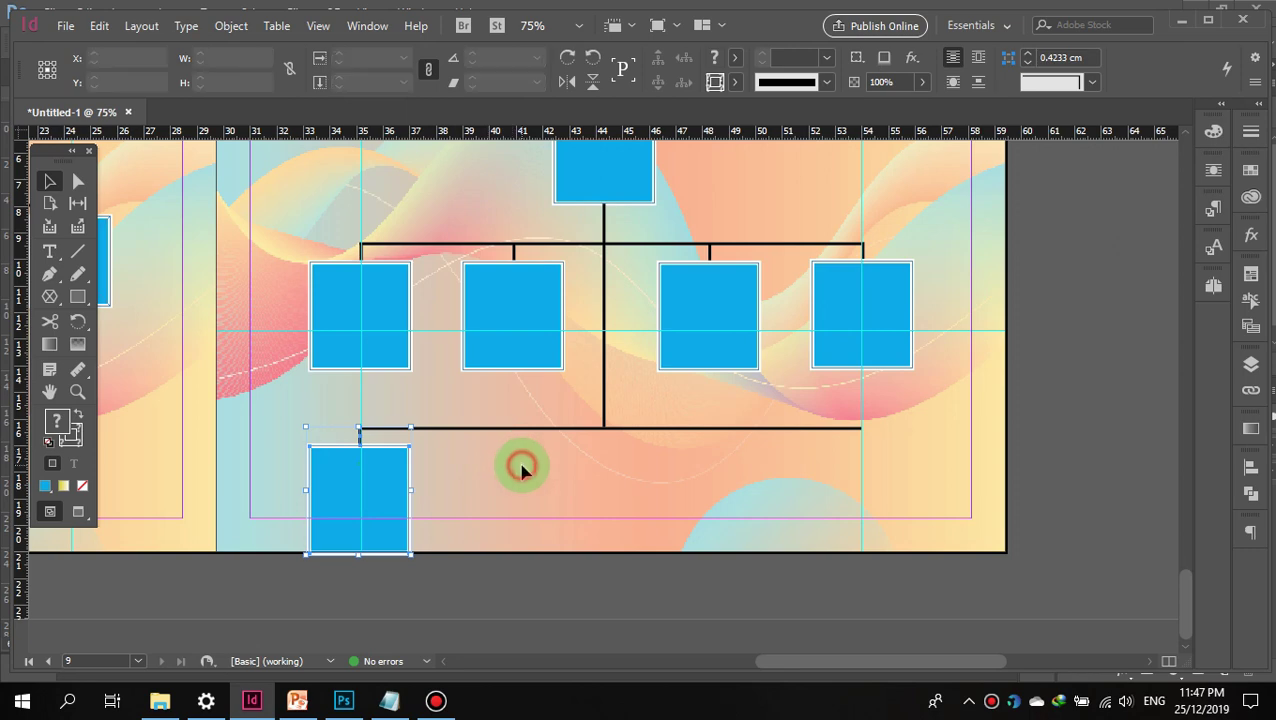
# Step: Shrink the lower-left box to 3.1411 × 3.2853 cm and nudge it slightly right
pyautogui.click(349, 503)
pyautogui.moveTo(409, 553); pyautogui.dragTo(376, 511)
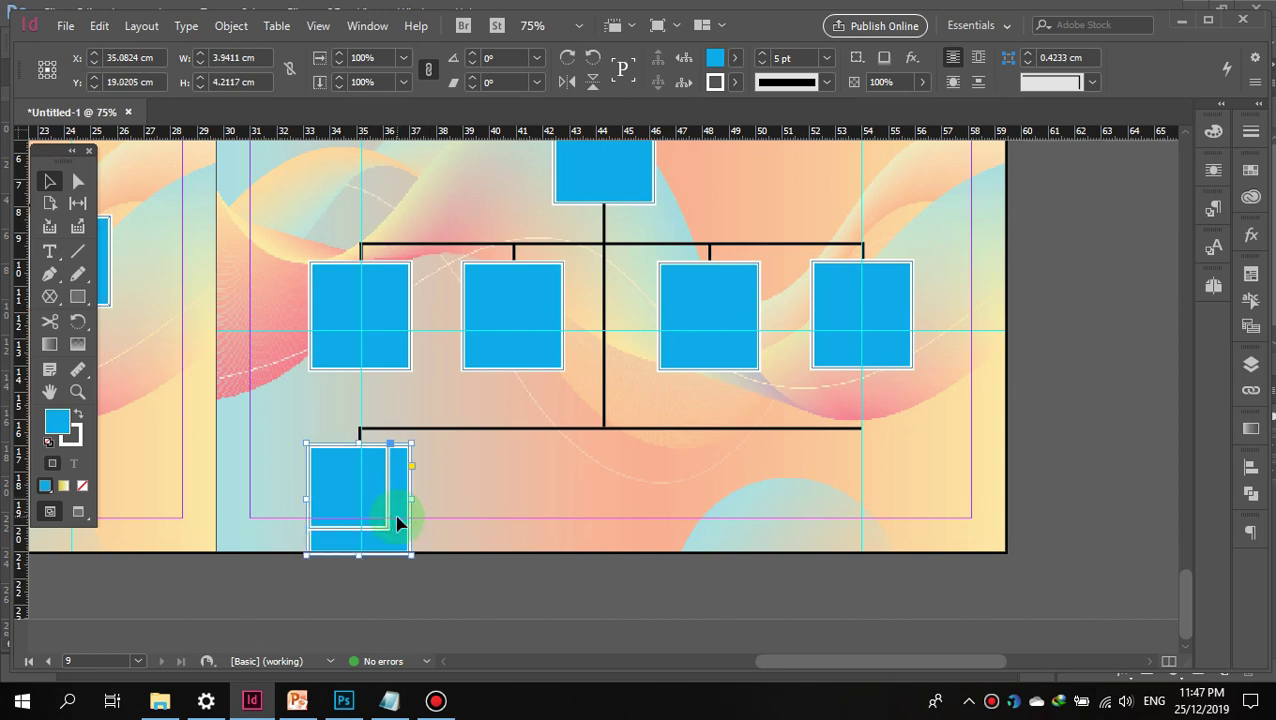
pyautogui.moveTo(397, 523); pyautogui.dragTo(390, 520)
pyautogui.click(390, 520)
pyautogui.click(352, 487)
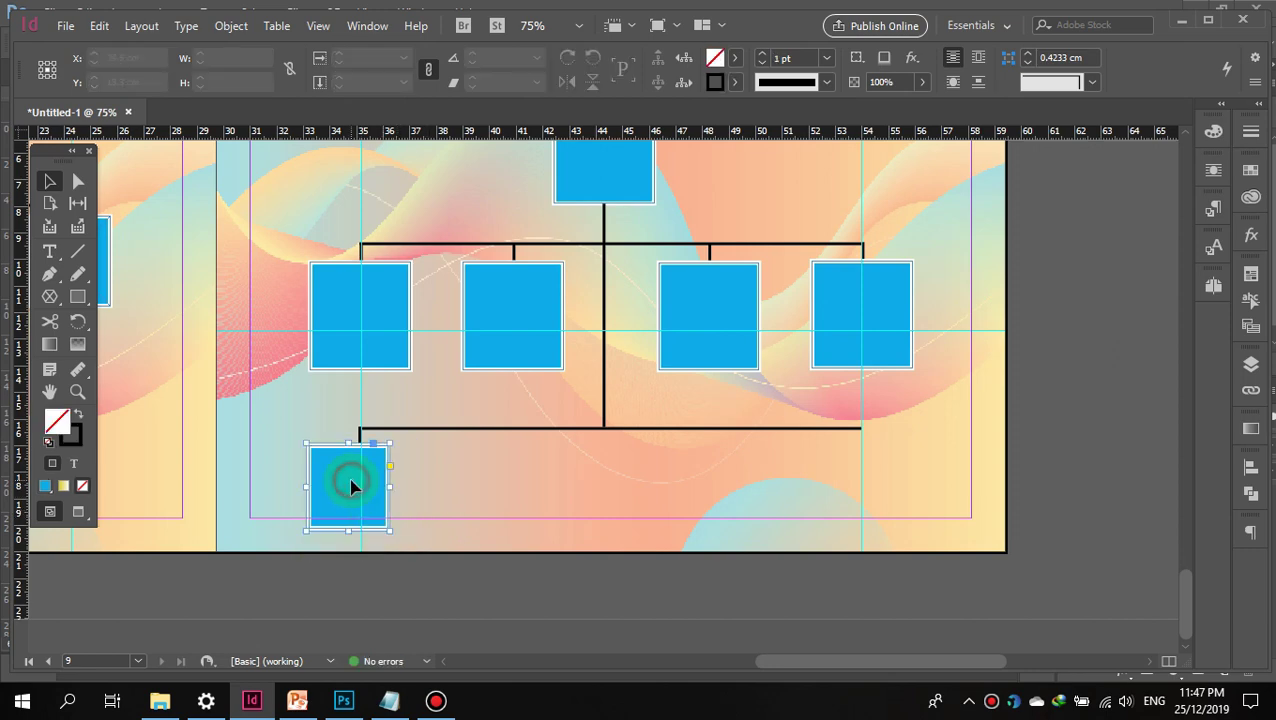
pyautogui.moveTo(357, 487); pyautogui.dragTo(368, 487)
pyautogui.click(433, 484)
pyautogui.click(390, 429)
pyautogui.click(504, 490)
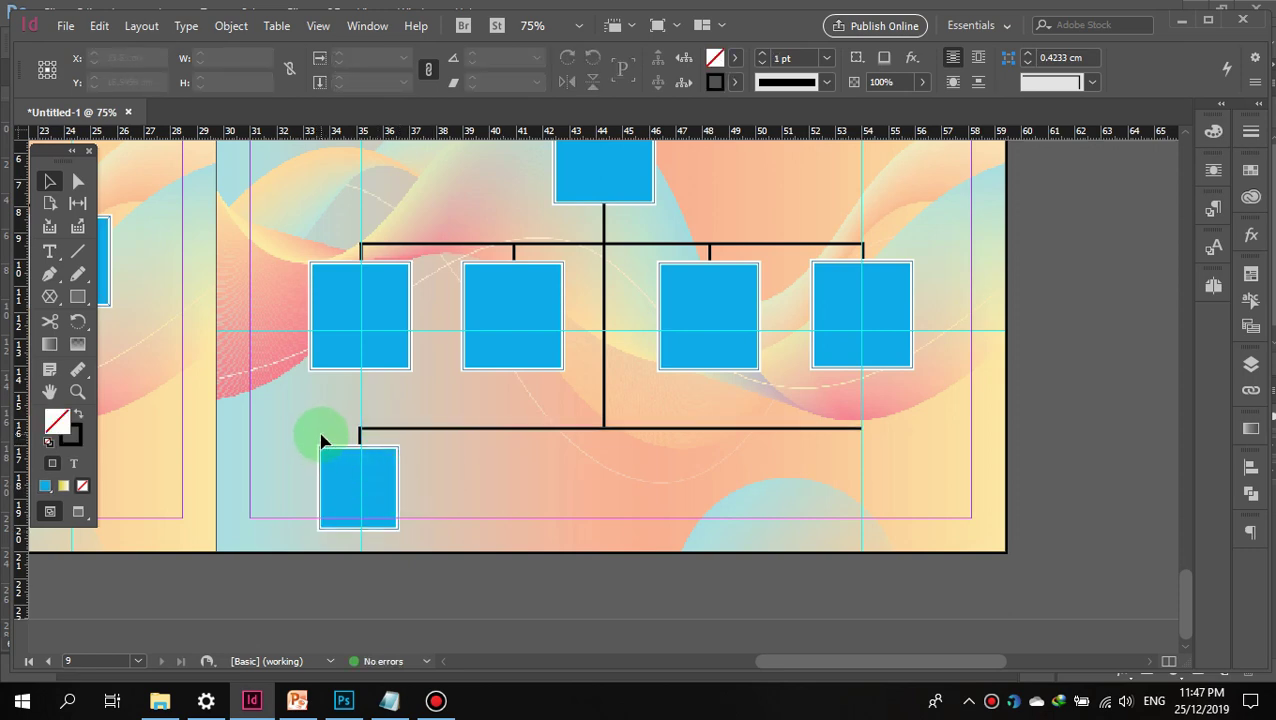
# Step: Copy the small box and paste a second one into the bottom row, adjusting its position
pyautogui.click(396, 487)
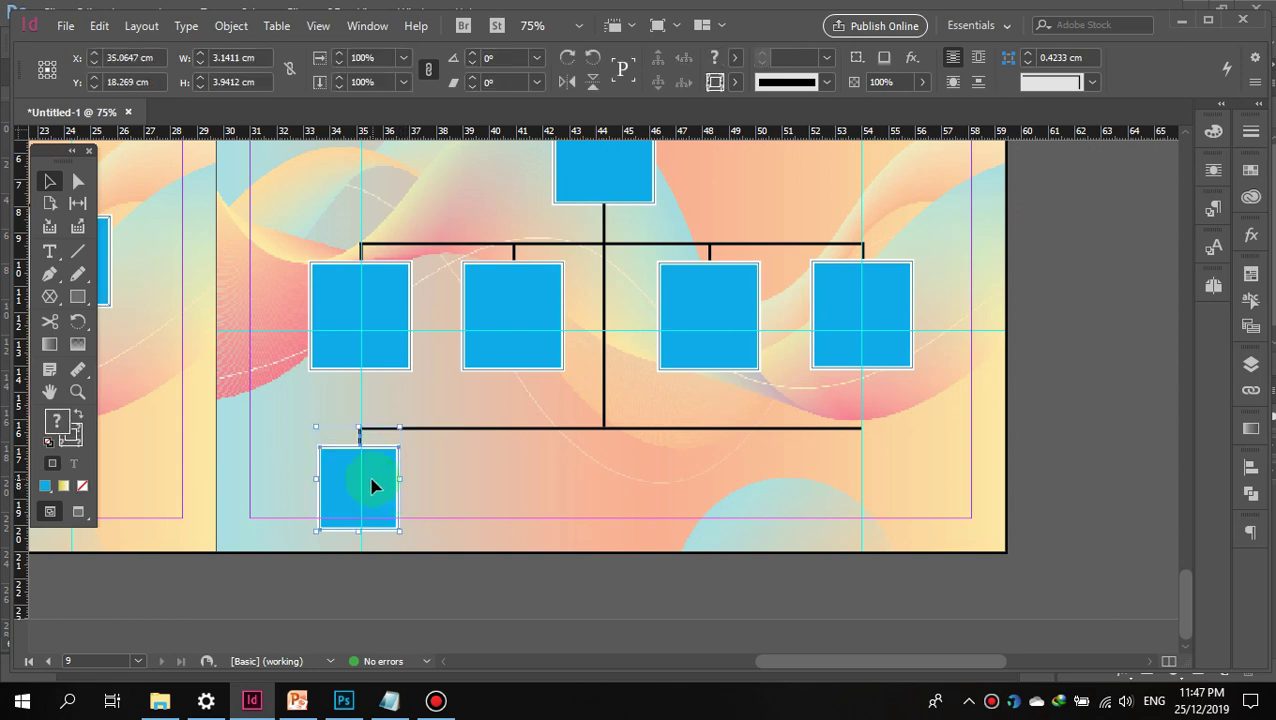
pyautogui.rightClick(370, 487)
pyautogui.click(417, 182)
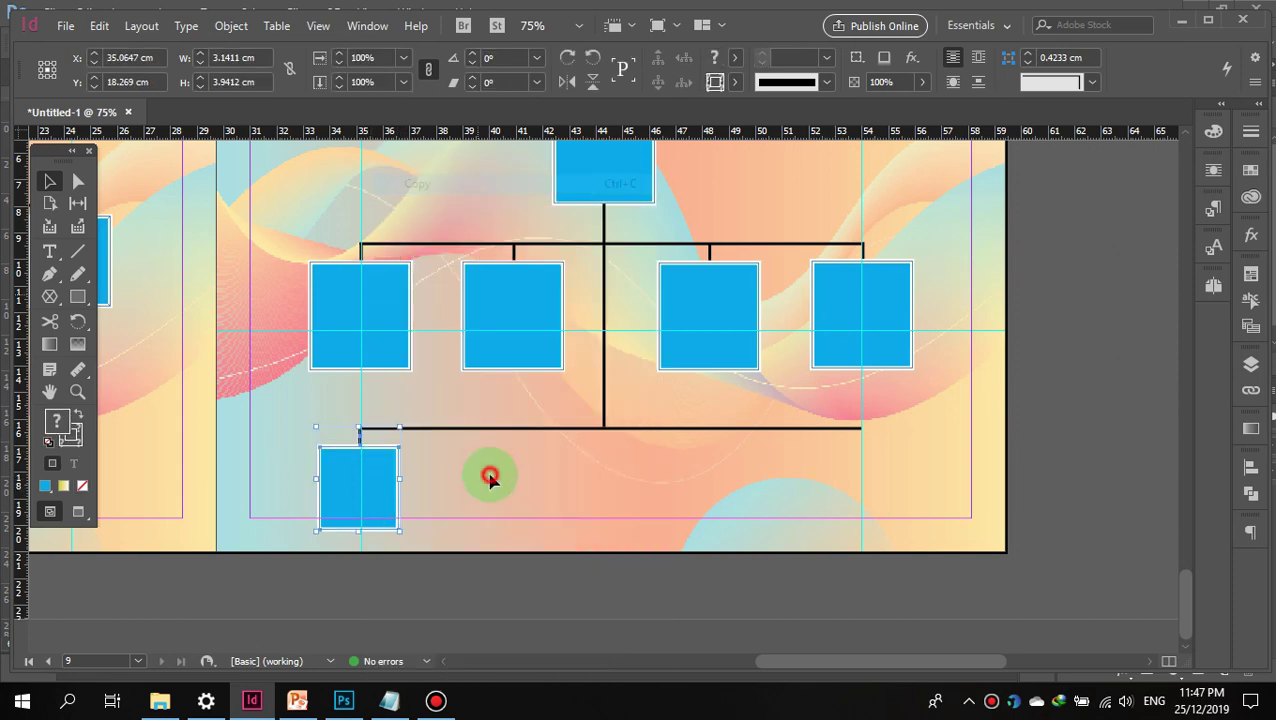
pyautogui.click(490, 478)
pyautogui.rightClick(496, 477)
pyautogui.click(548, 244)
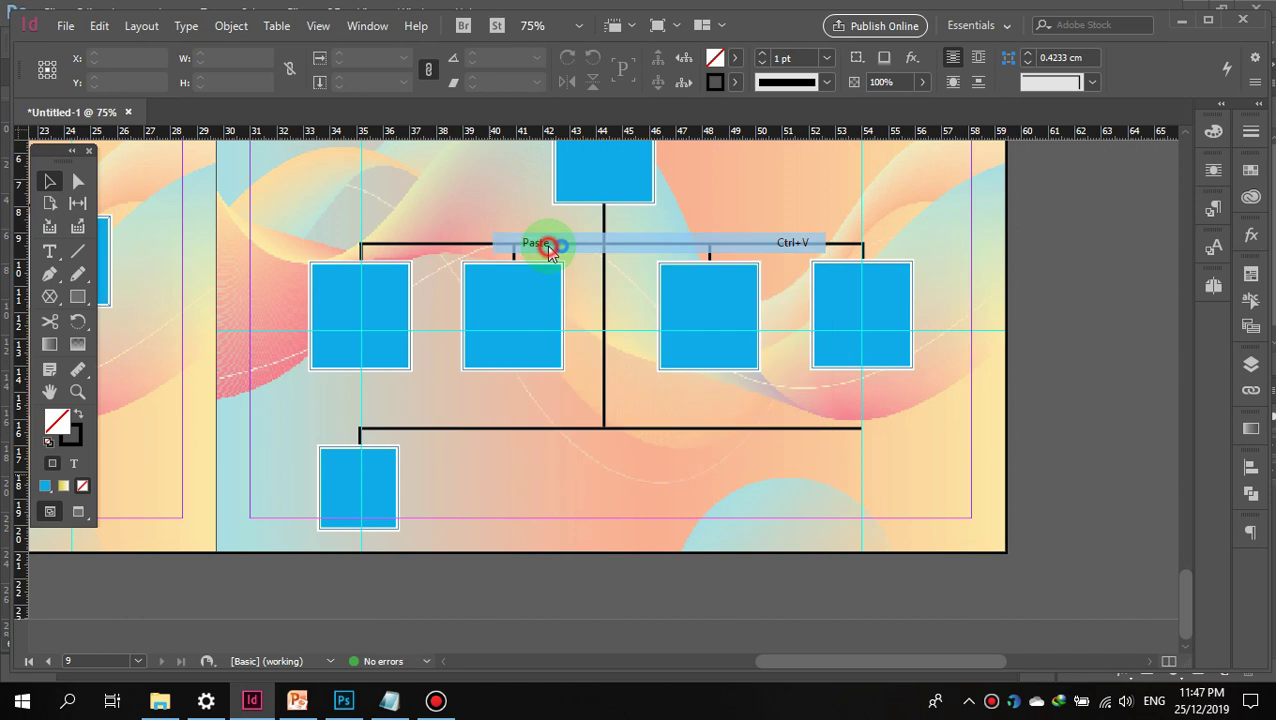
pyautogui.moveTo(588, 418); pyautogui.dragTo(500, 487)
pyautogui.click(360, 485)
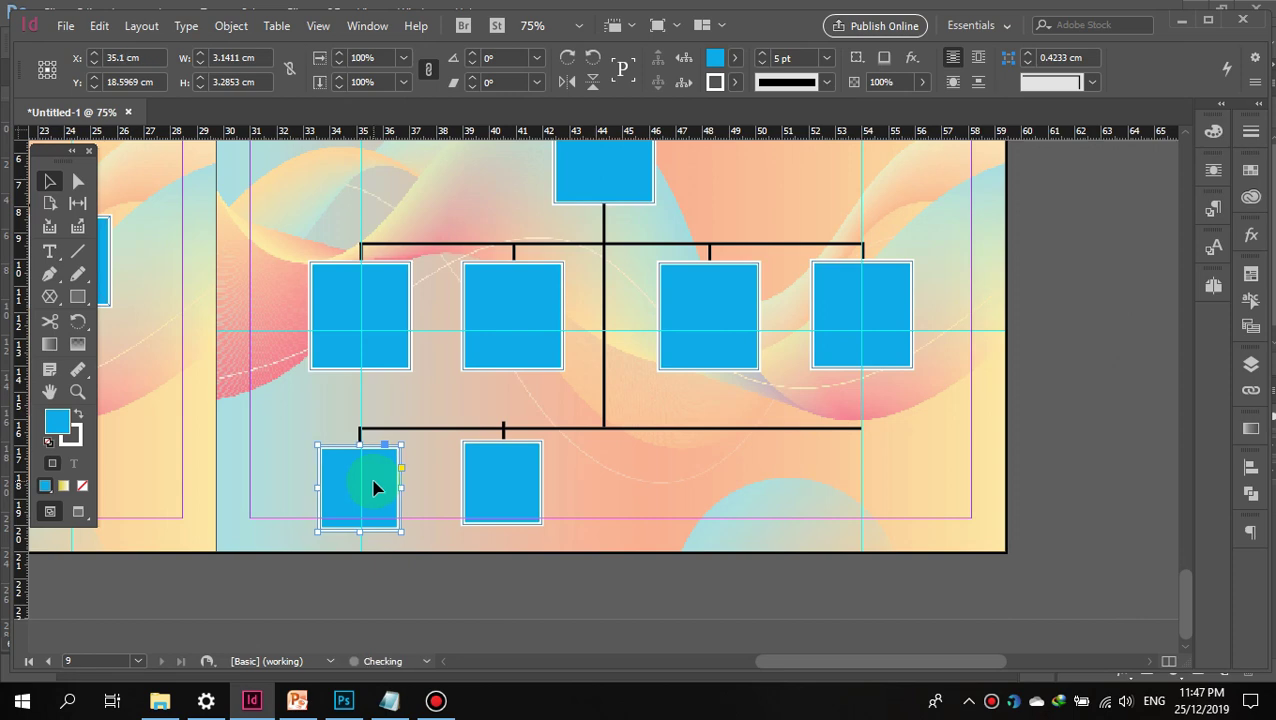
pyautogui.click(361, 437)
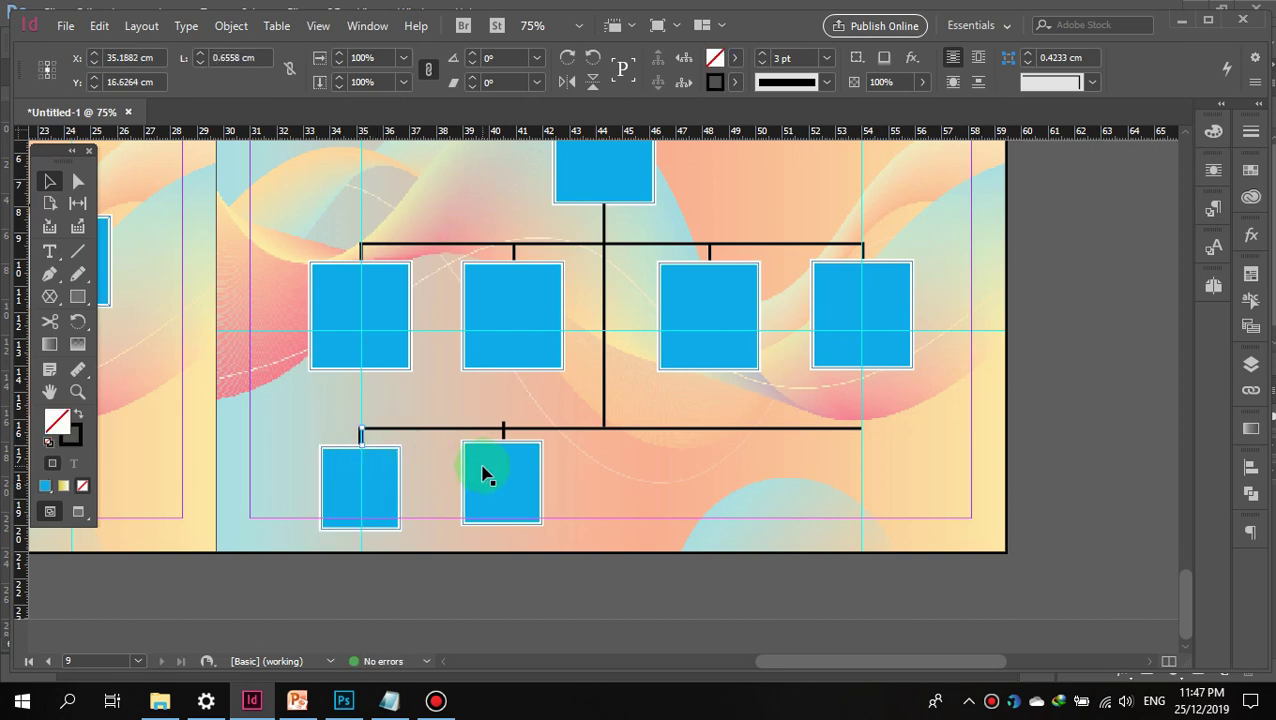
pyautogui.click(482, 470)
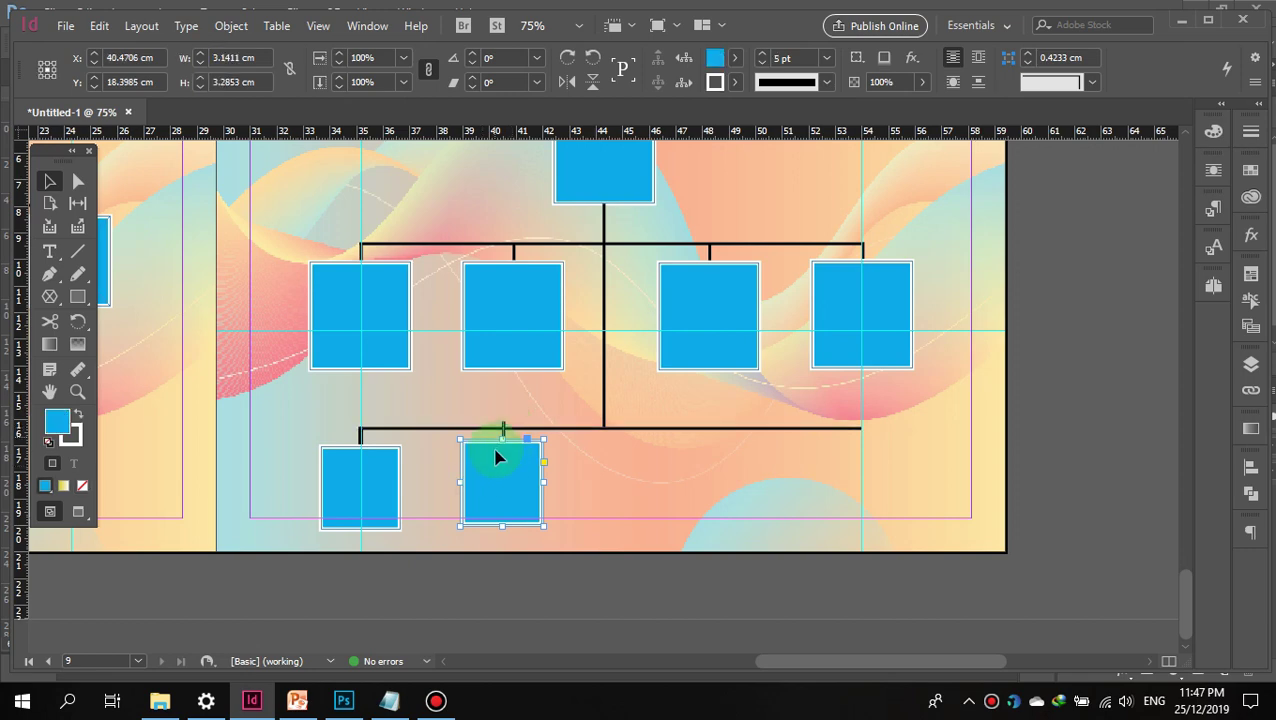
pyautogui.moveTo(477, 431); pyautogui.dragTo(502, 472)
pyautogui.click(584, 477)
# Step: Paste third and fourth small boxes, placing the last under the connector's right end
pyautogui.rightClick(584, 477)
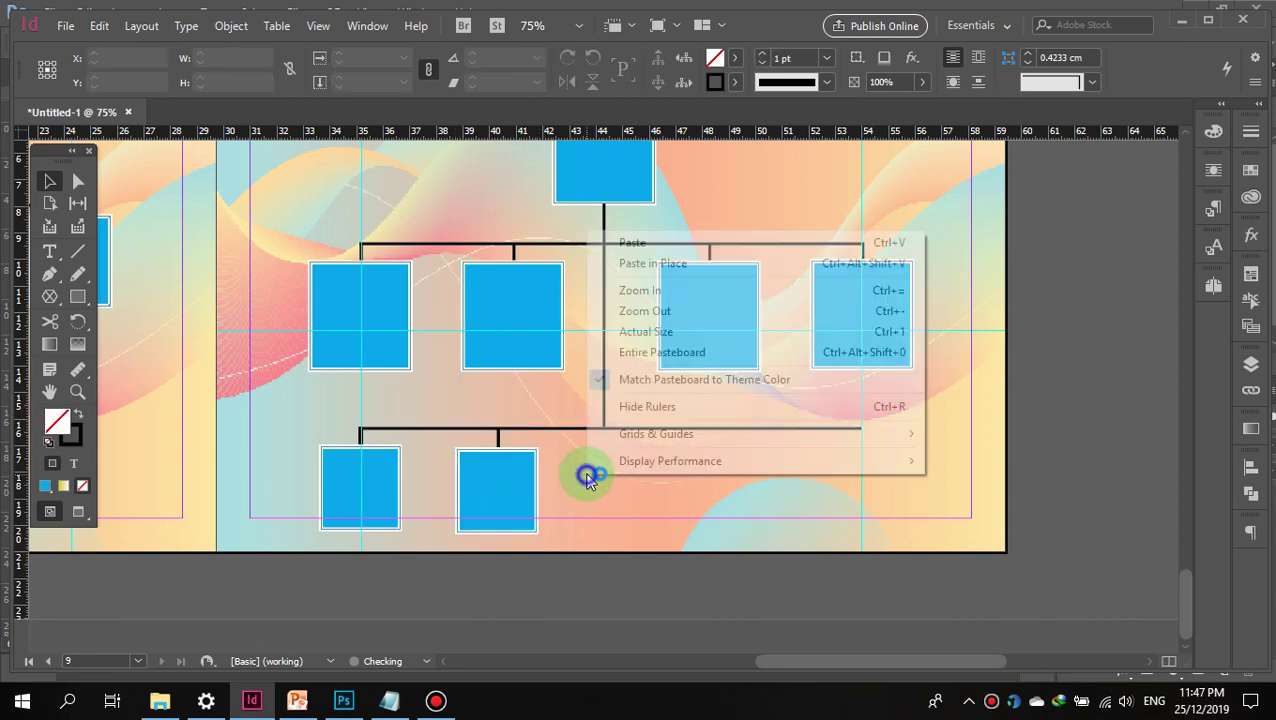
pyautogui.click(672, 245)
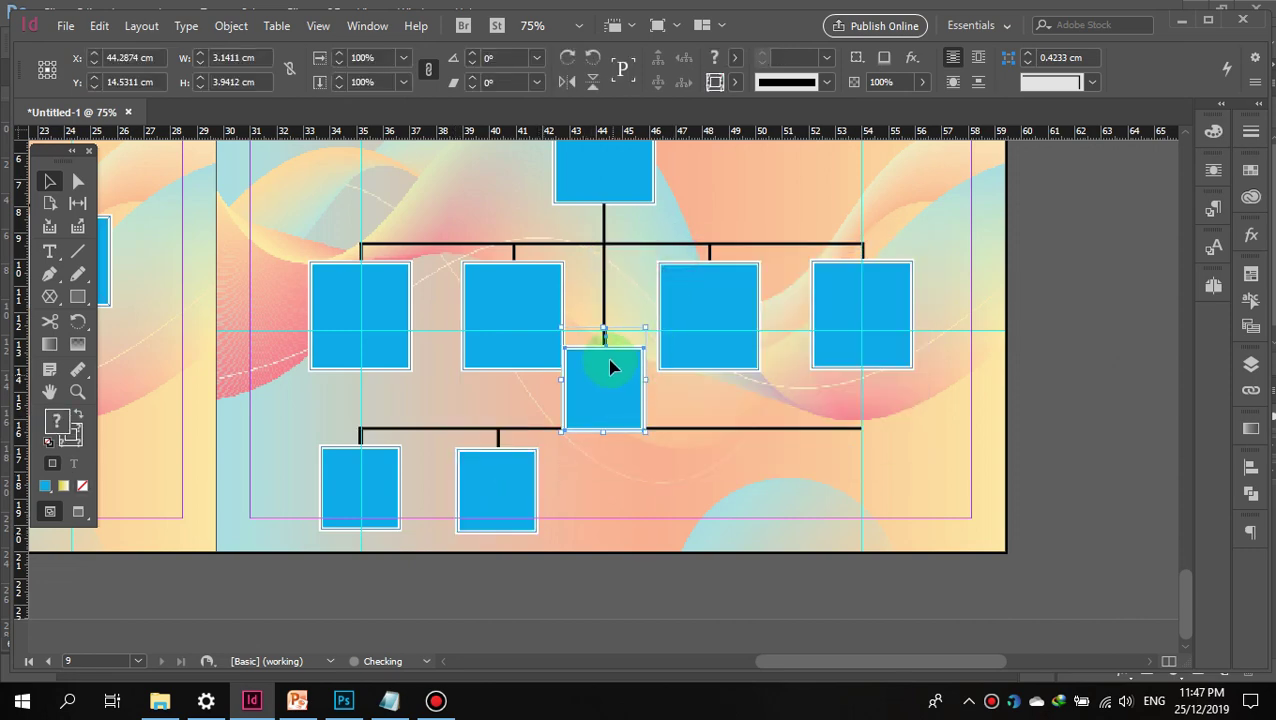
pyautogui.moveTo(612, 360); pyautogui.dragTo(689, 463)
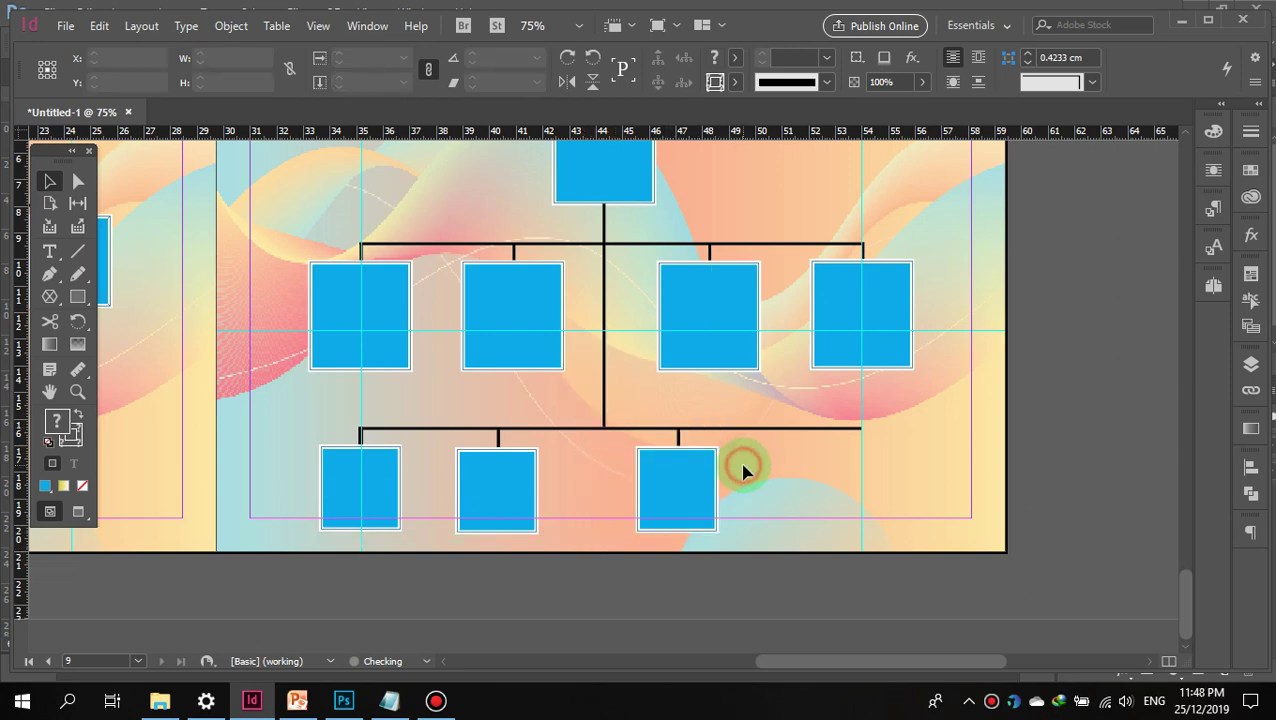
pyautogui.rightClick(744, 466)
pyautogui.click(843, 238)
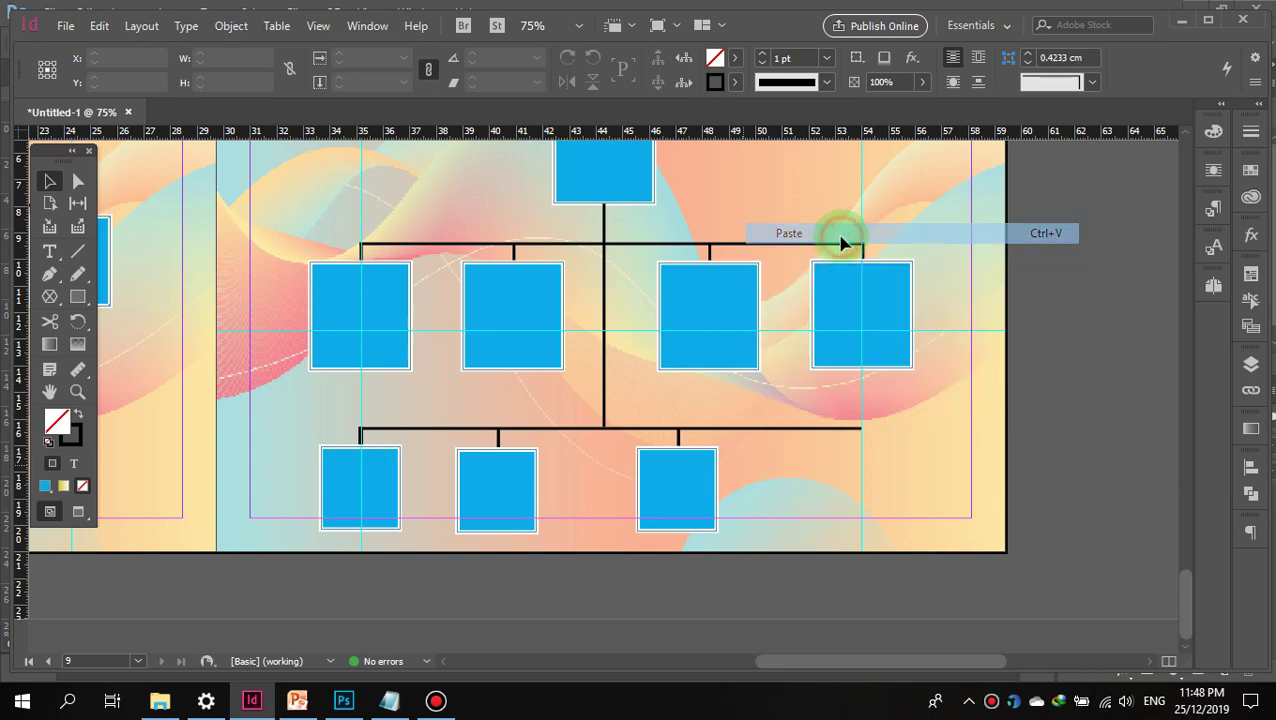
pyautogui.moveTo(590, 376); pyautogui.dragTo(845, 477)
pyautogui.click(934, 441)
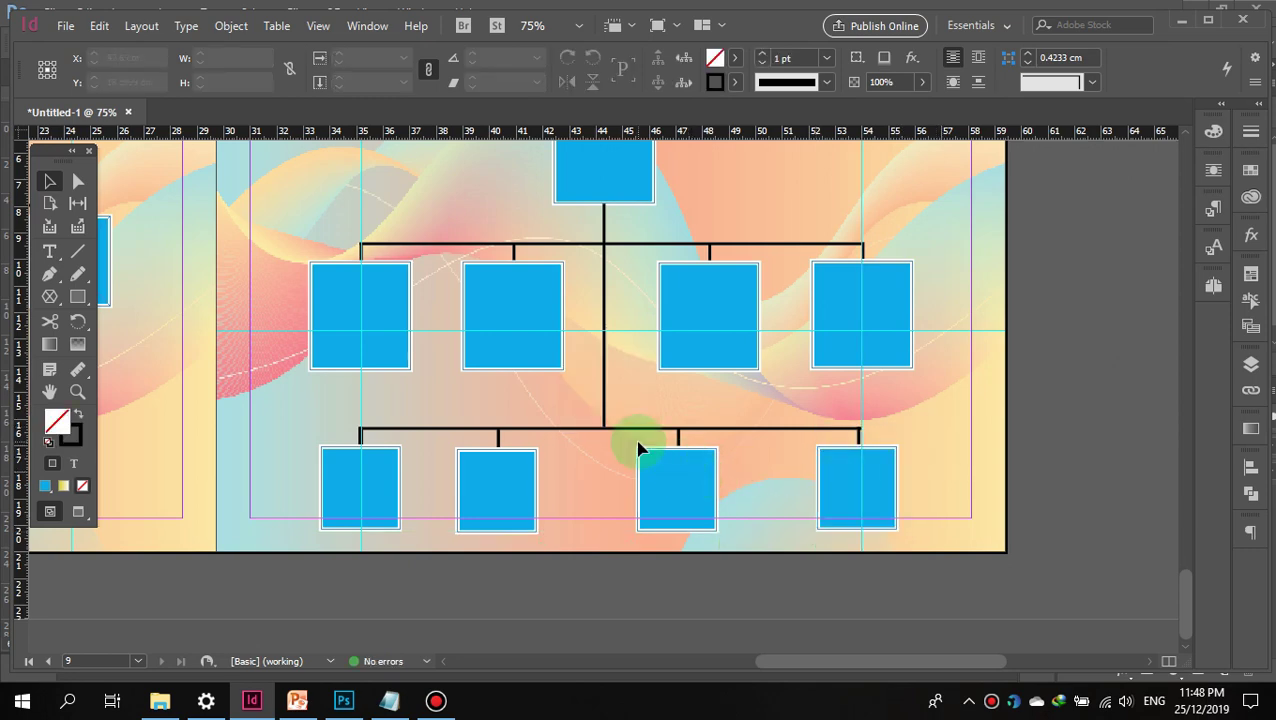
pyautogui.moveTo(680, 450); pyautogui.dragTo(720, 461)
# Step: Shift the second and third bottom boxes to space the row evenly
pyautogui.click(456, 436)
pyautogui.click(527, 487)
pyautogui.moveTo(500, 459); pyautogui.dragTo(541, 447)
pyautogui.click(932, 441)
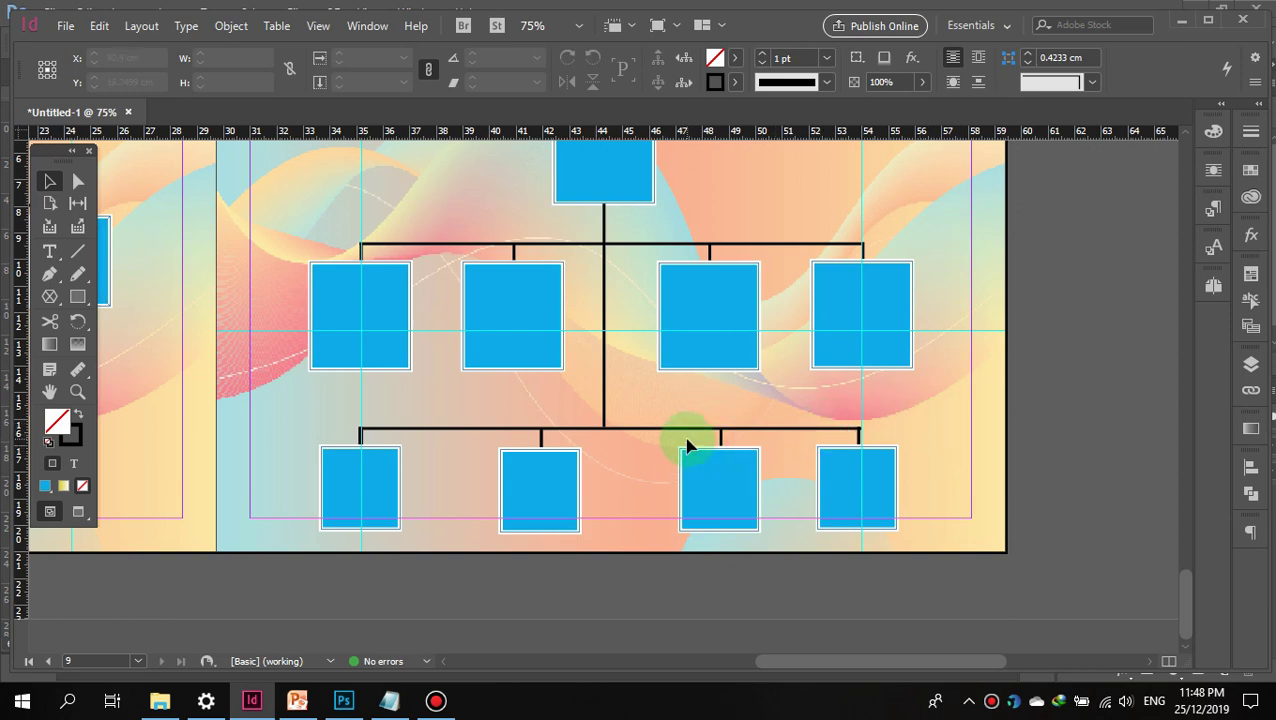
pyautogui.moveTo(718, 476); pyautogui.dragTo(684, 476)
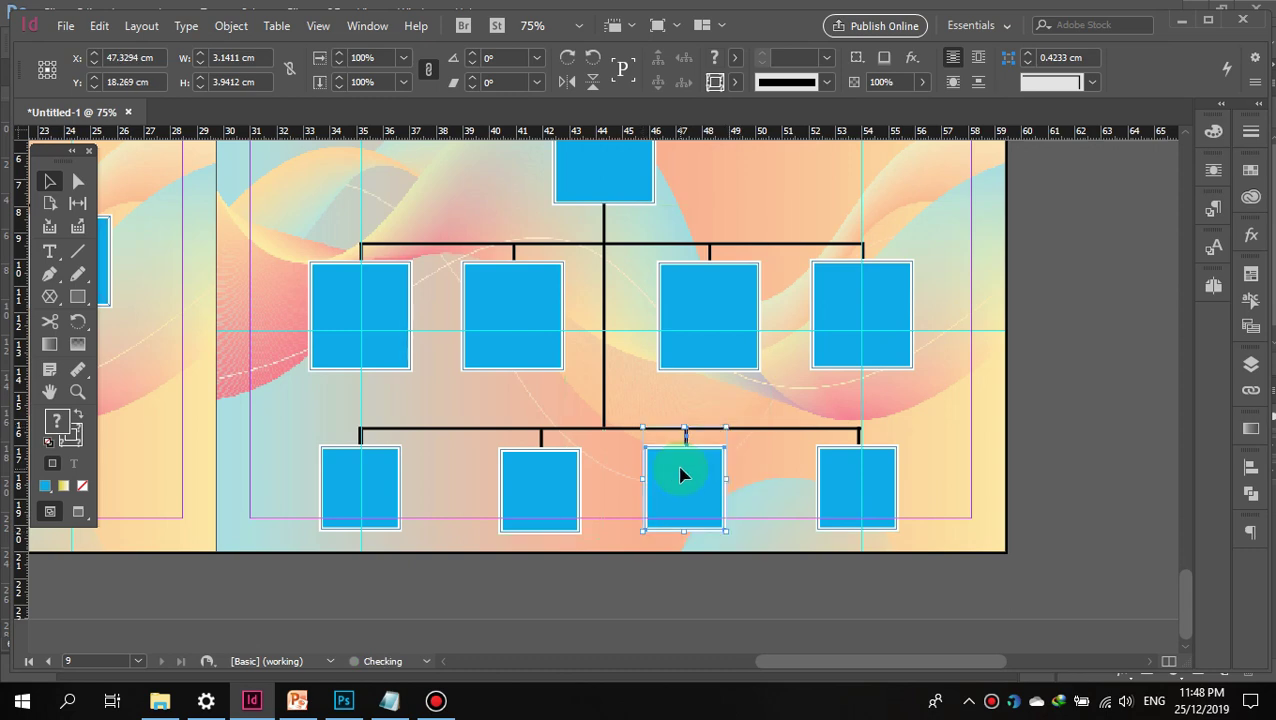
pyautogui.click(766, 480)
# Step: With the top blue box selected, start File > Place to put an image into it
pyautogui.scroll(4, 767, 484)
pyautogui.scroll(-3, 767, 484)
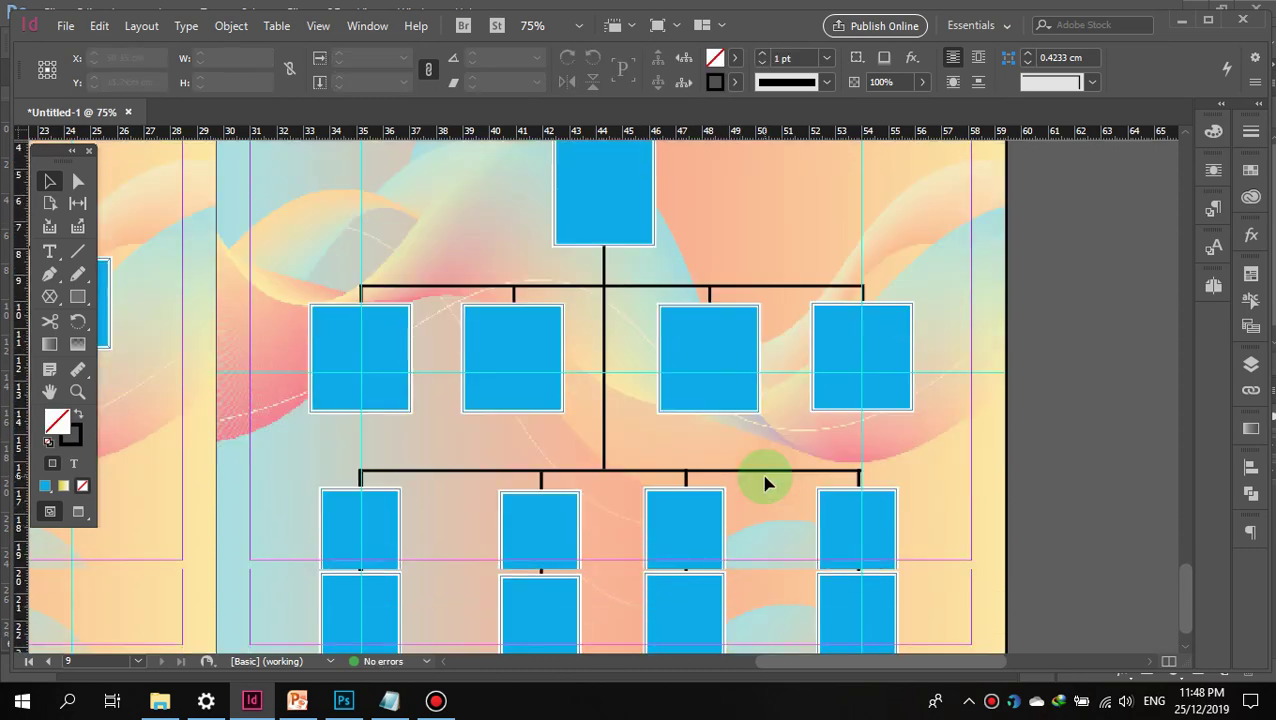
pyautogui.scroll(2, 758, 395)
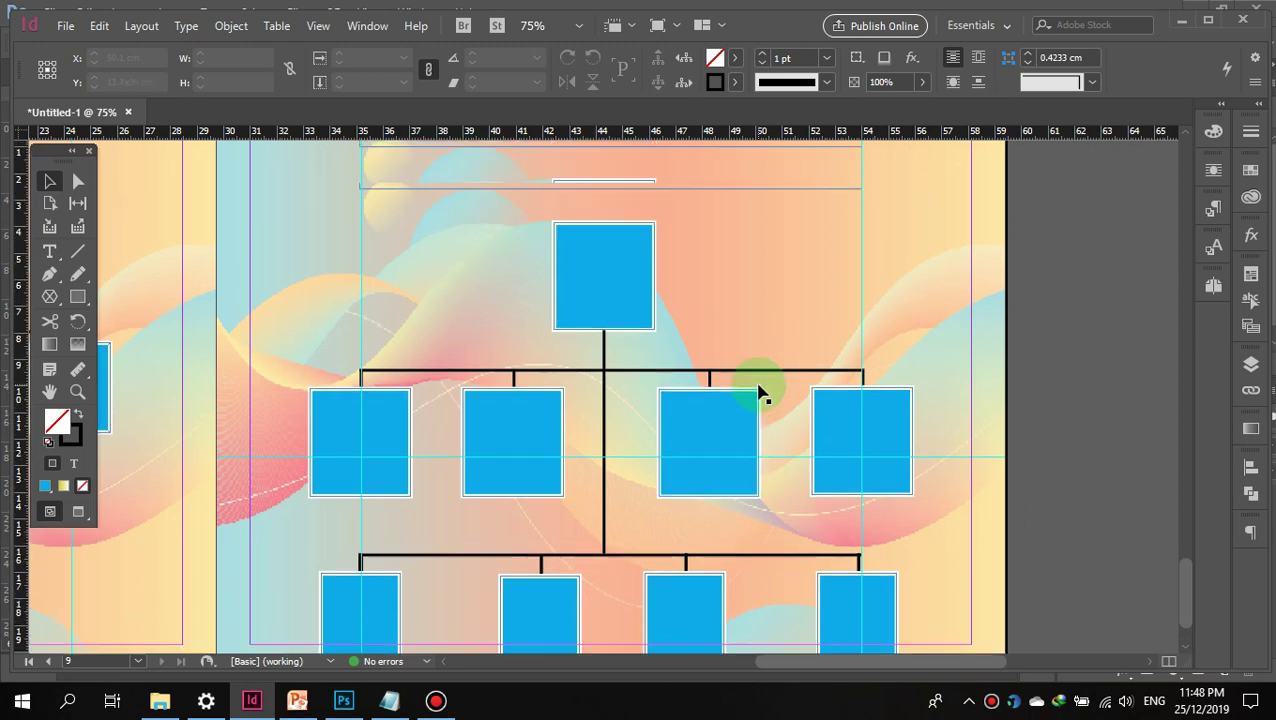
pyautogui.click(597, 268)
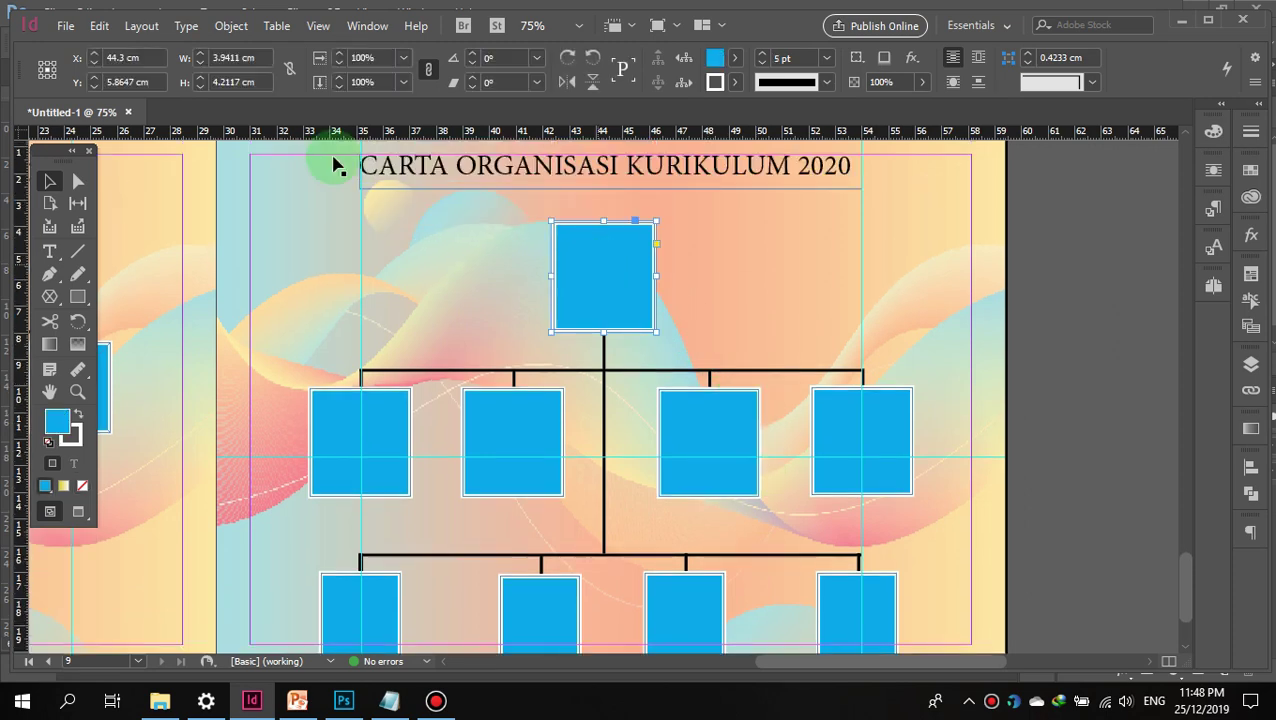
pyautogui.click(70, 32)
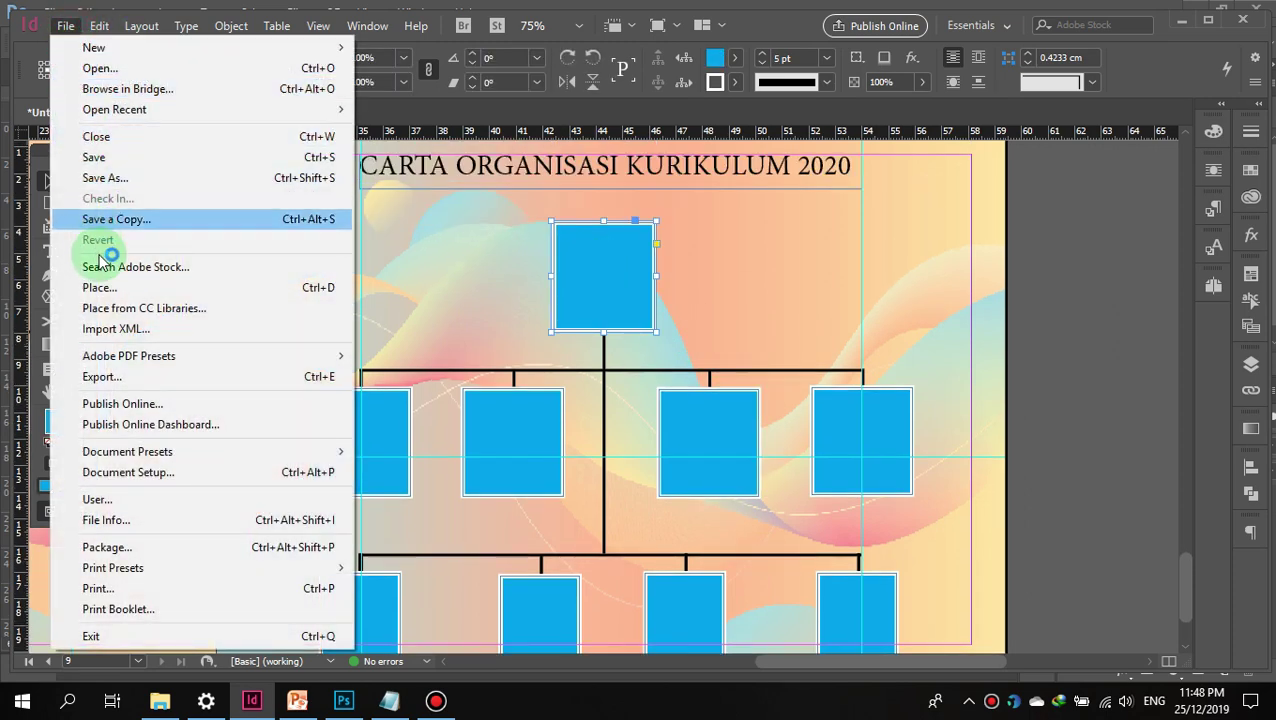
pyautogui.click(120, 290)
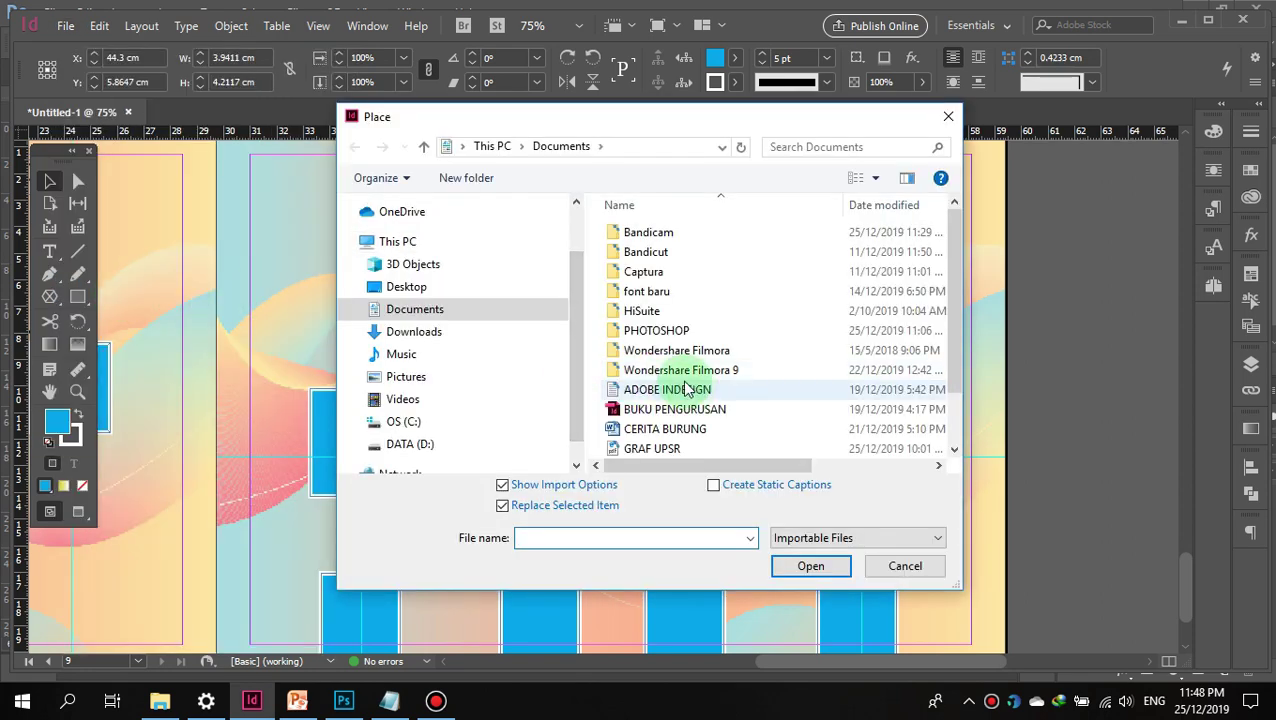
# Step: Browse into the PHOTOSHOP folder in Documents to view images like KARTUN and lencana 1
pyautogui.click(668, 338)
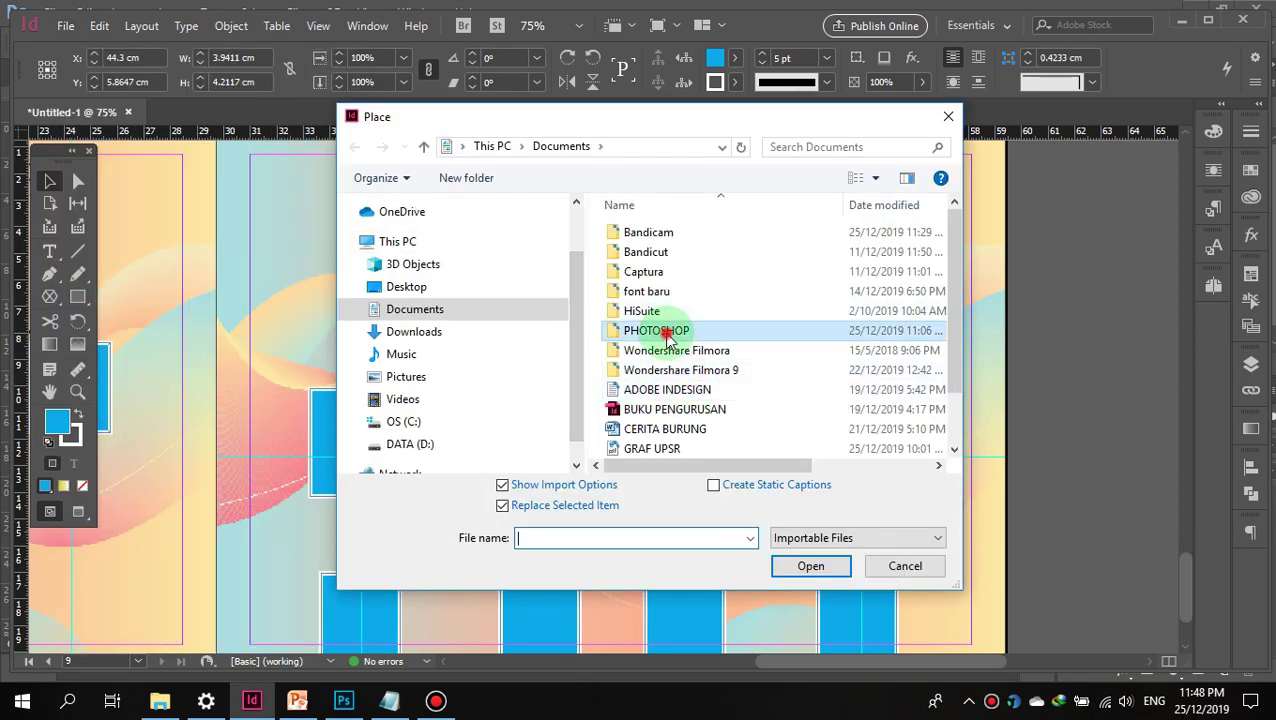
pyautogui.click(610, 337)
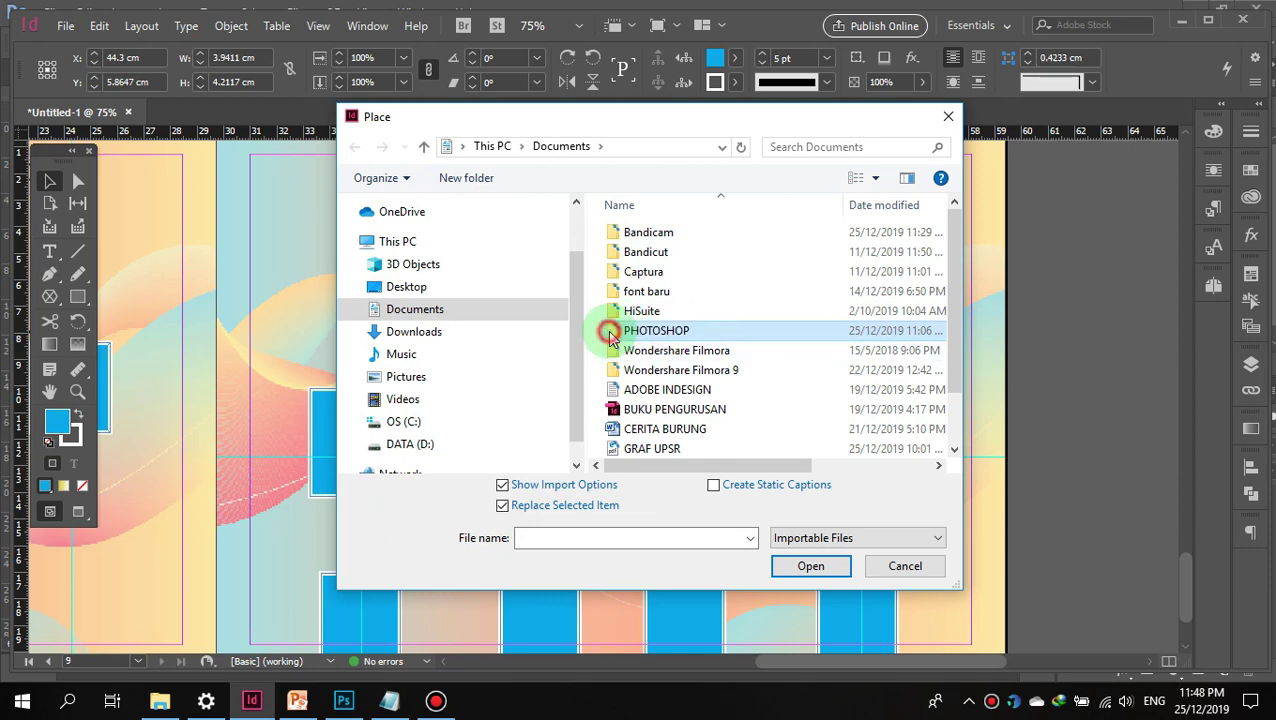
pyautogui.doubleClick(610, 337)
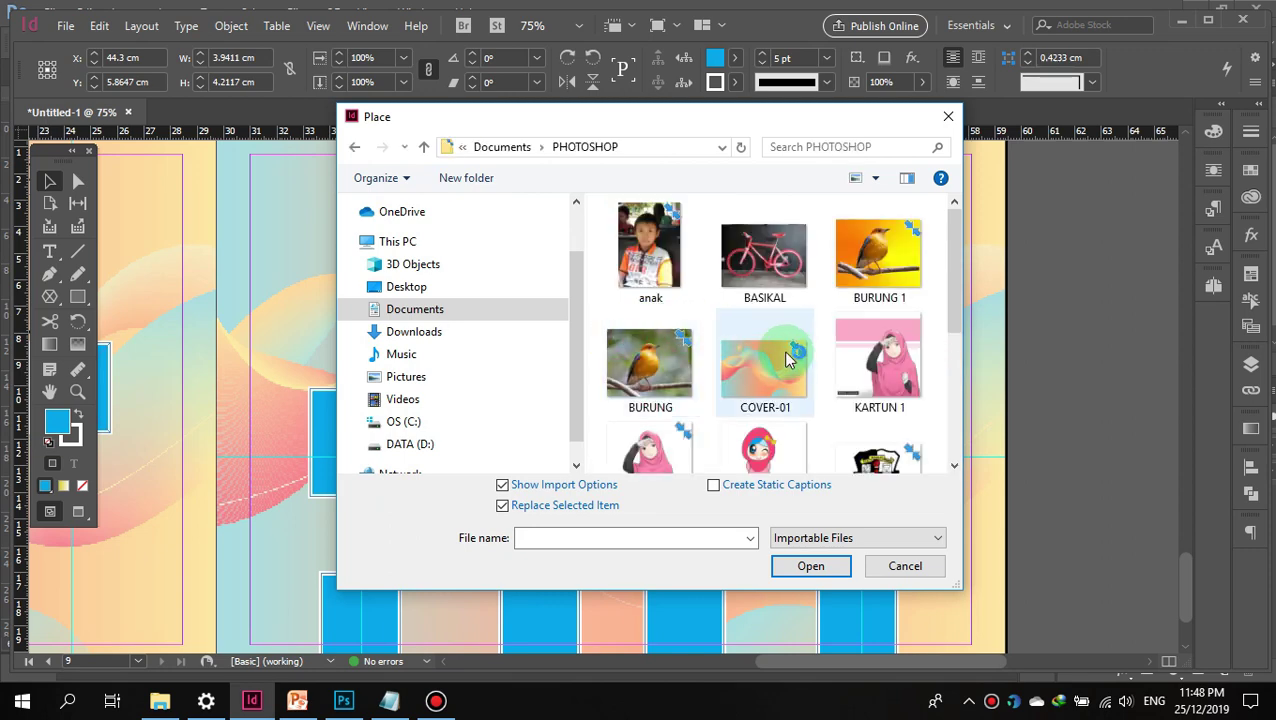
pyautogui.scroll(-3, 786, 356)
pyautogui.scroll(2, 788, 353)
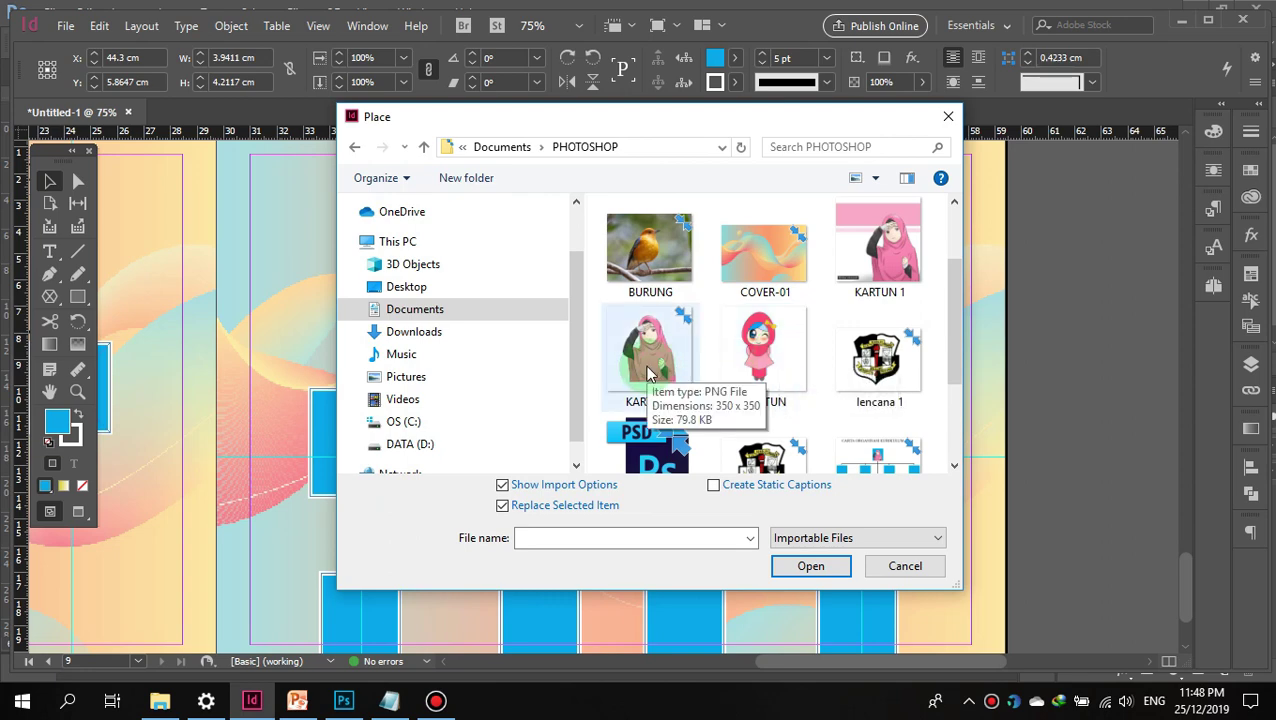
pyautogui.scroll(-1, 648, 374)
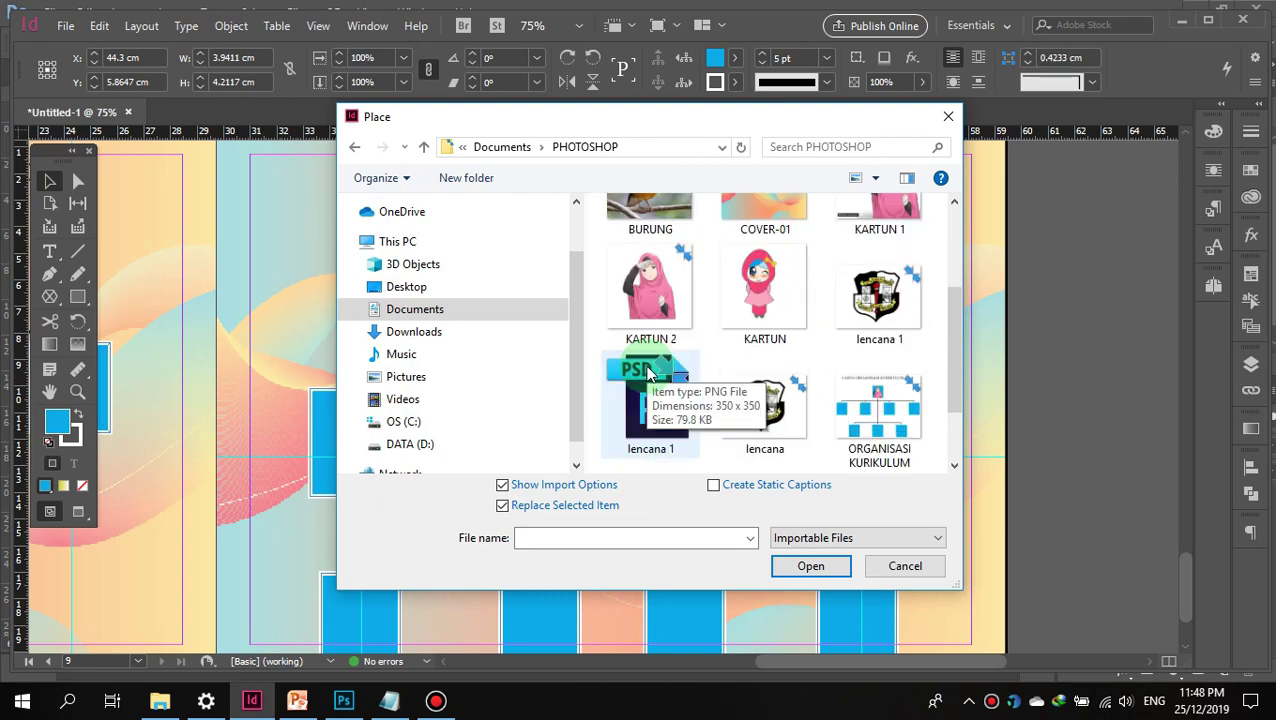
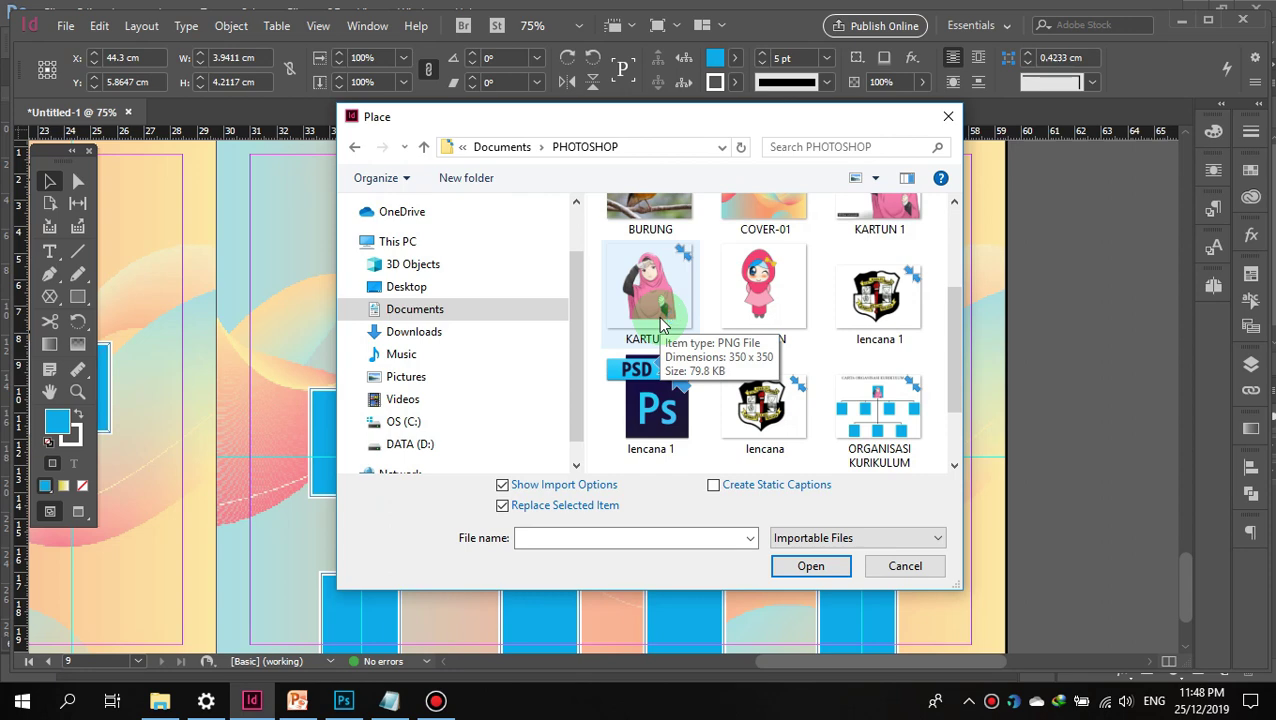
# Step: Place KARTUN 2.png into the top chart box and fit the content to its frame
pyautogui.doubleClick(658, 308)
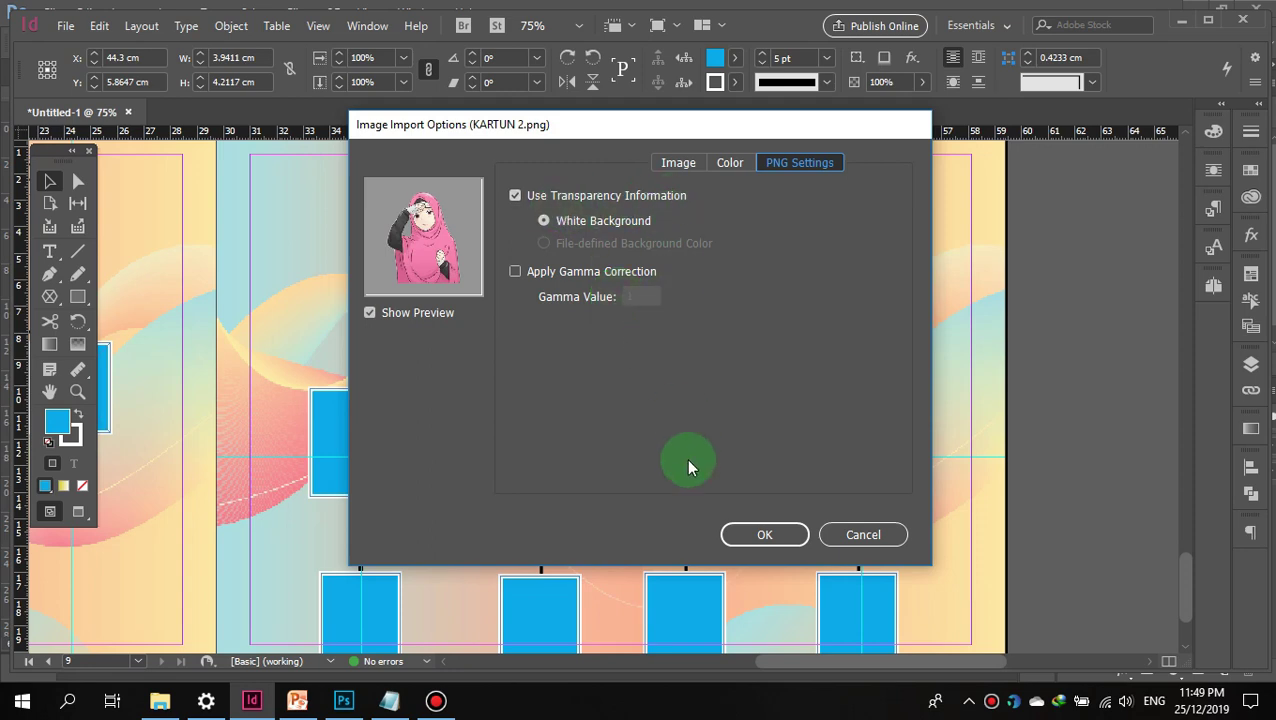
pyautogui.click(762, 533)
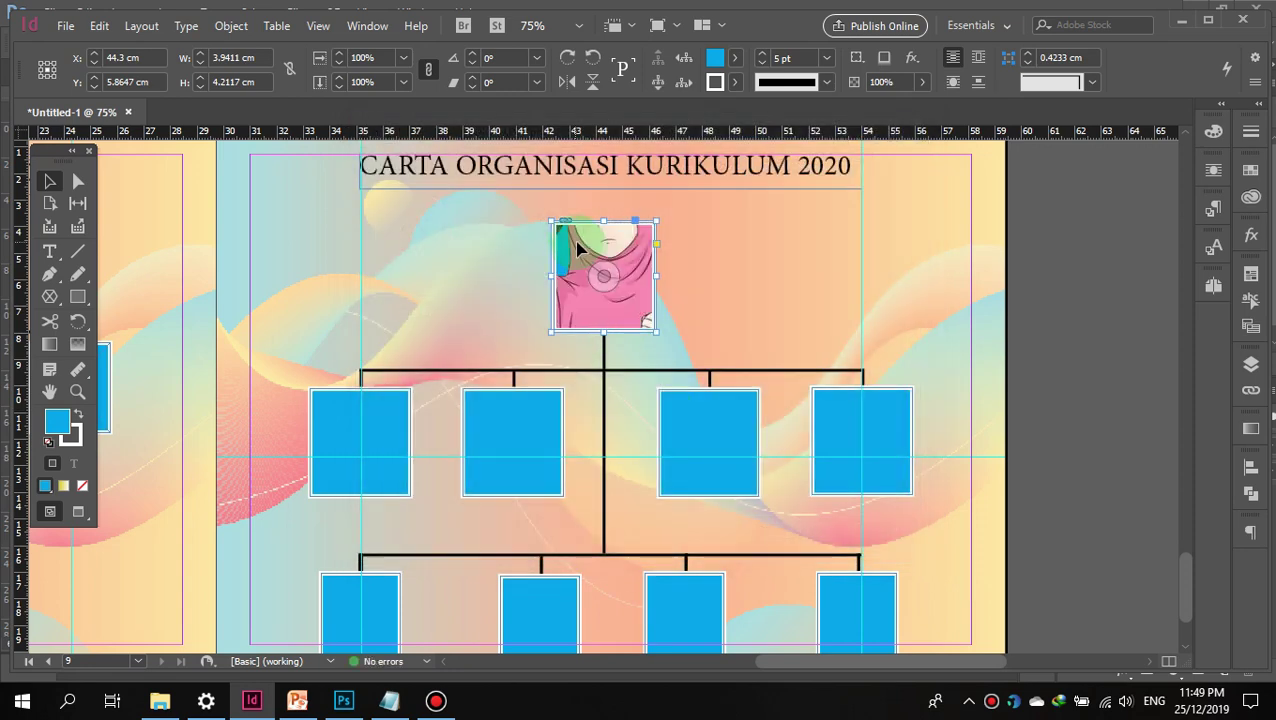
pyautogui.click(609, 279)
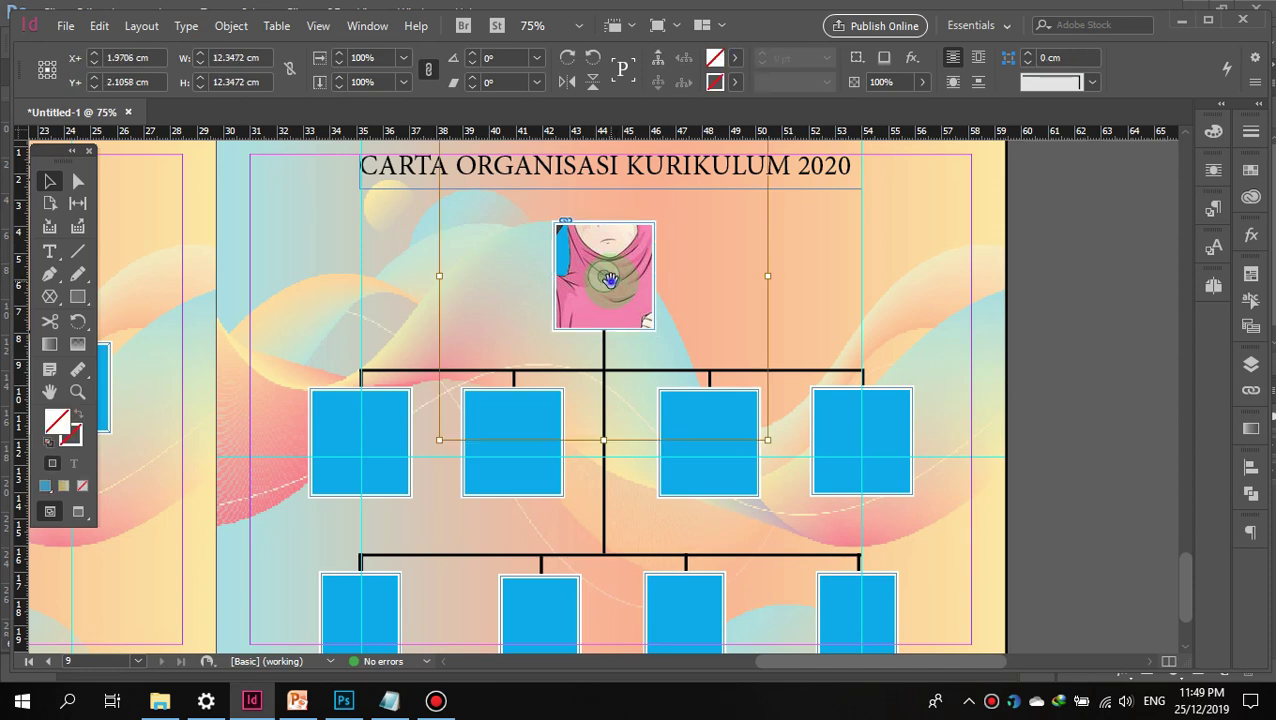
pyautogui.rightClick(609, 279)
pyautogui.moveTo(687, 397)
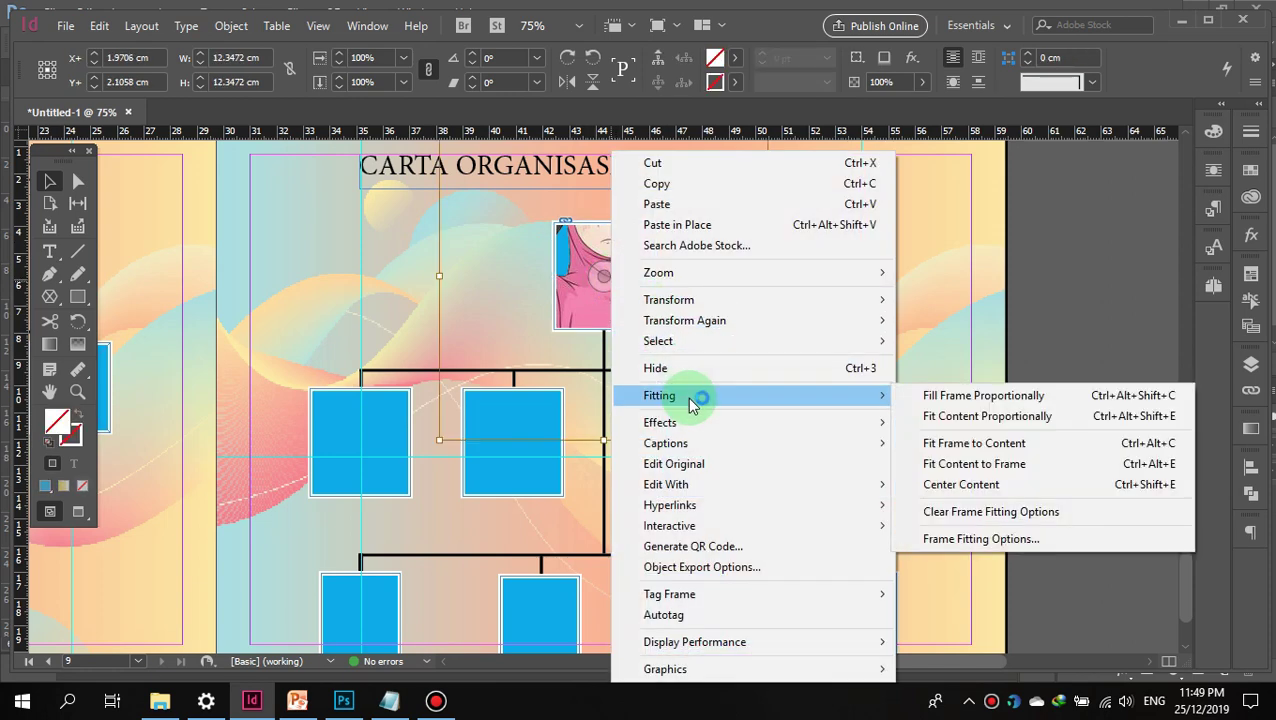
pyautogui.click(932, 464)
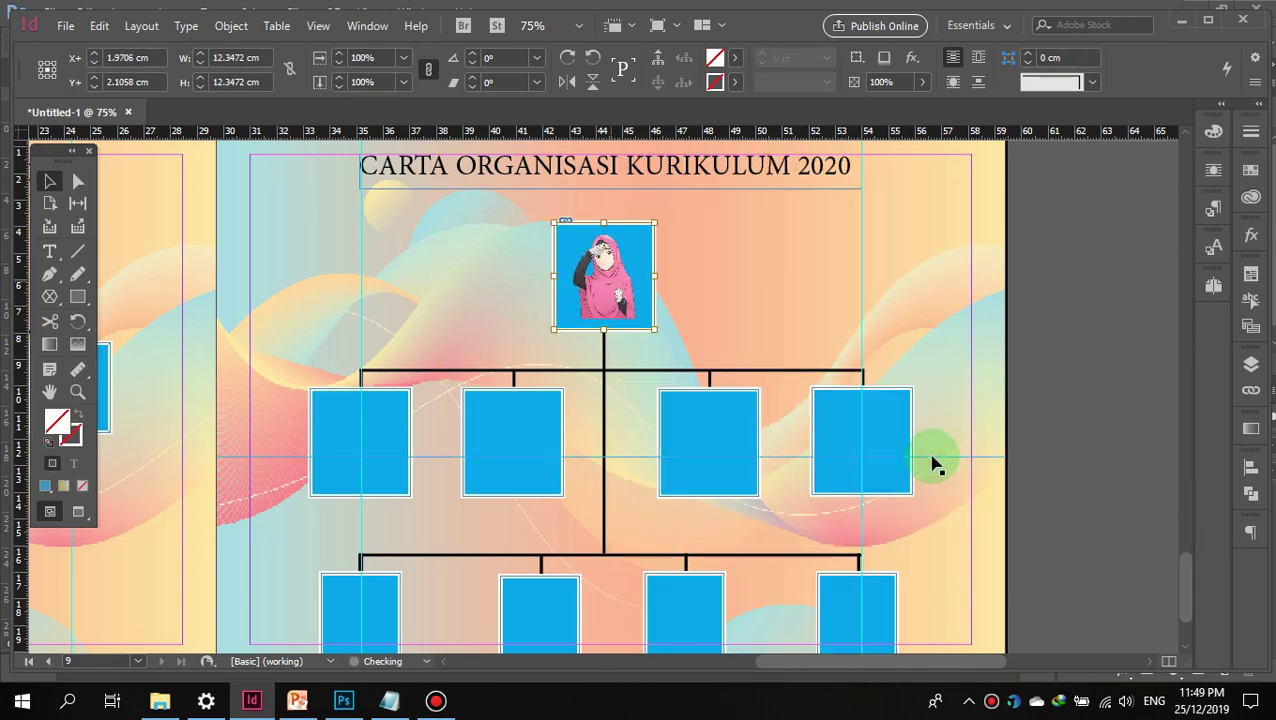
pyautogui.click(793, 328)
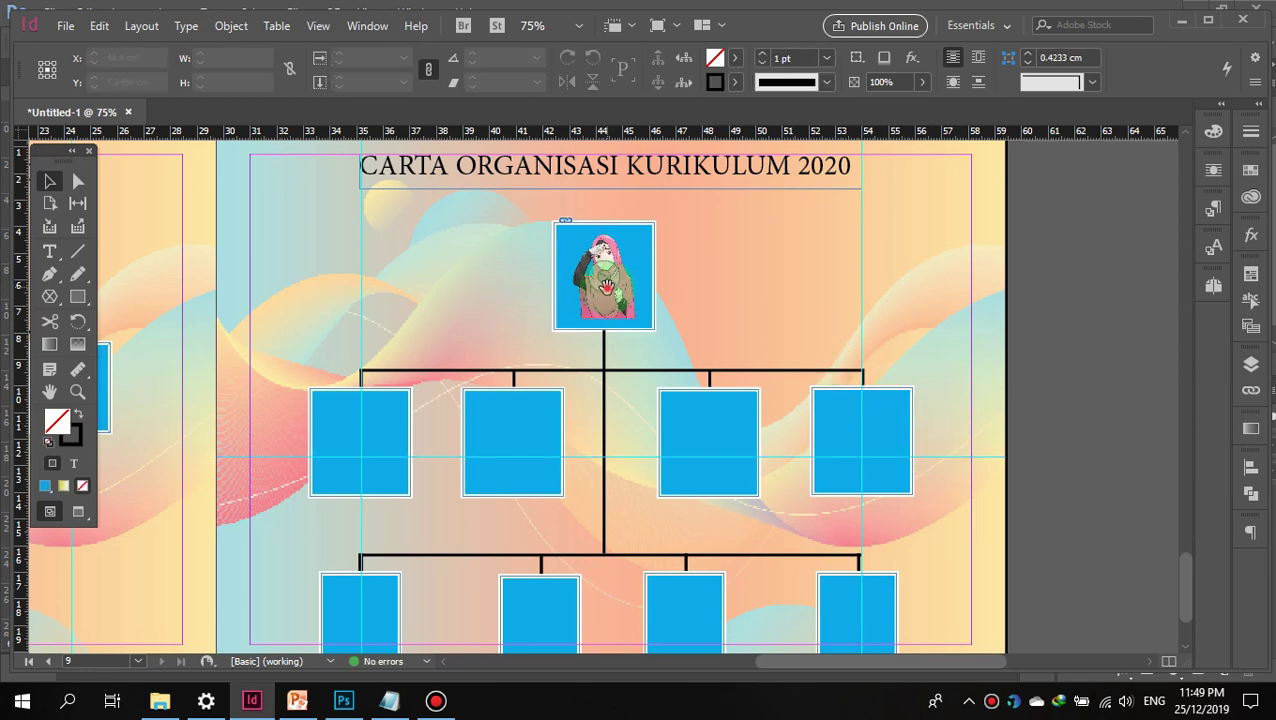
# Step: Enlarge the image frame by pulling its lower-left and lower-right corners outward
pyautogui.click(613, 298)
pyautogui.moveTo(554, 330); pyautogui.dragTo(541, 342)
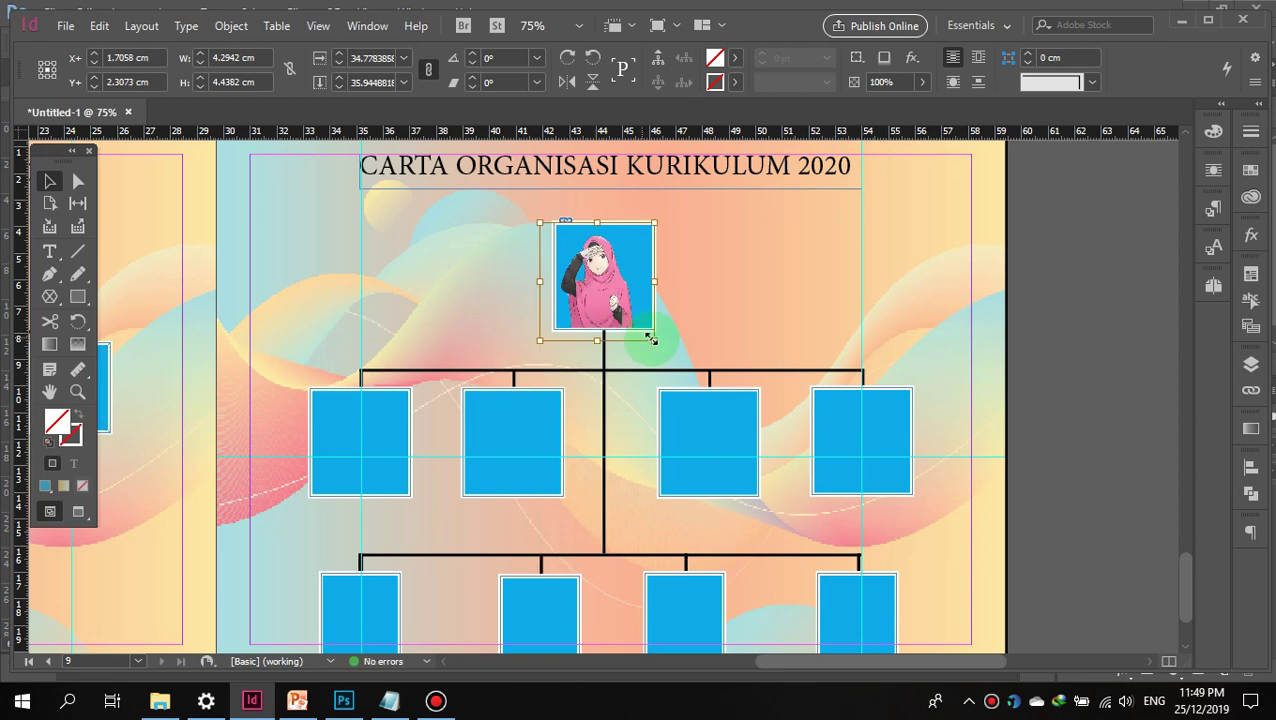
pyautogui.moveTo(656, 342); pyautogui.dragTo(664, 350)
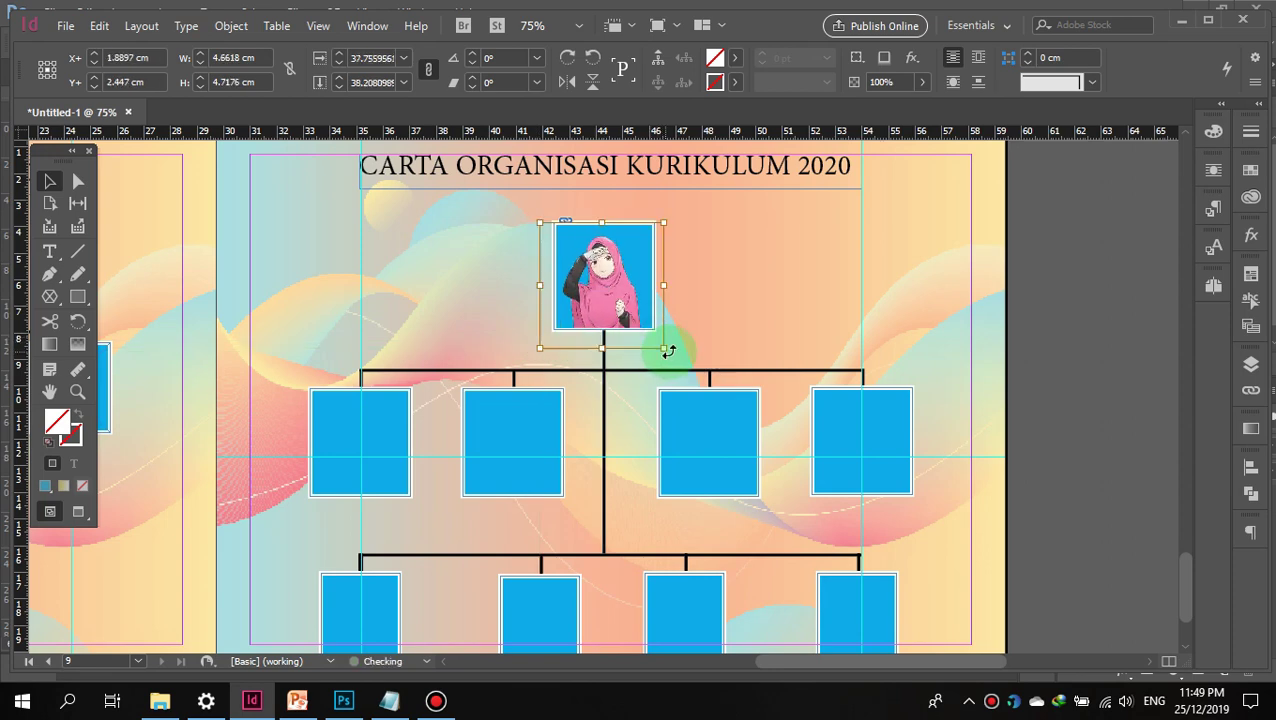
pyautogui.click(736, 340)
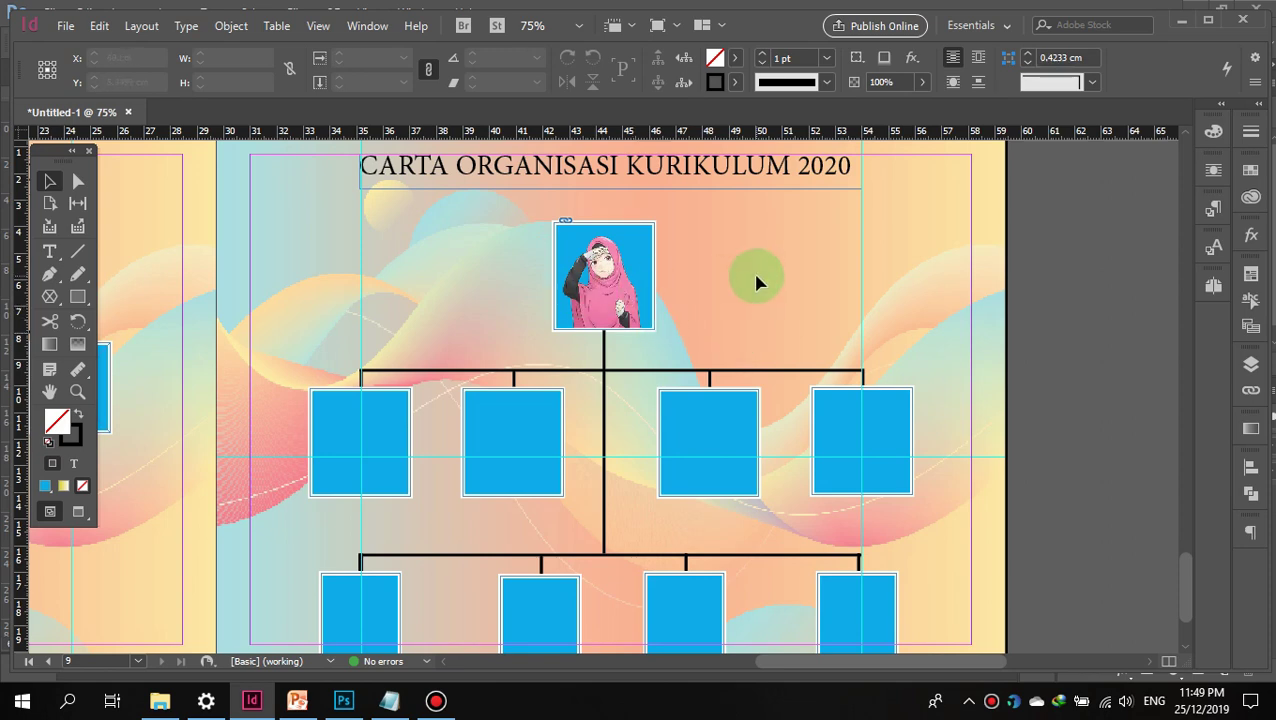
# Step: Draw a 6 x 1.1 cm rectangle beneath the leftmost middle-row box
pyautogui.scroll(-3, 755, 278)
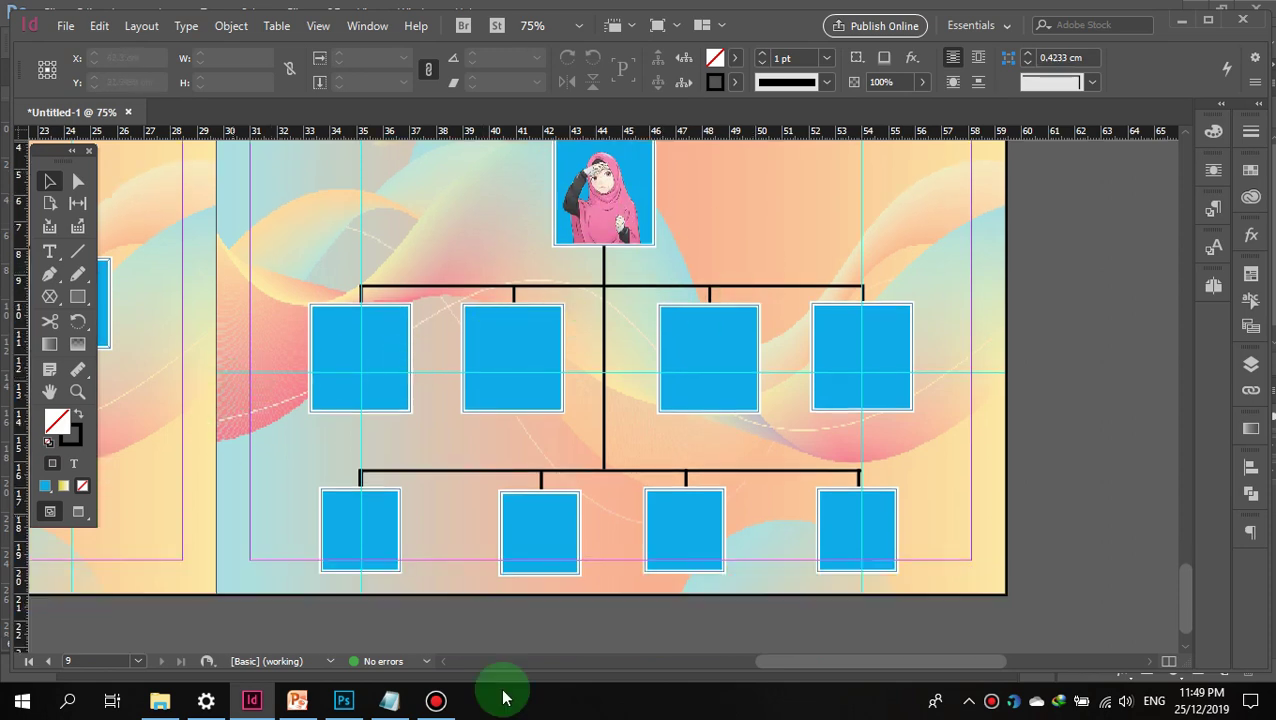
pyautogui.moveTo(783, 668); pyautogui.dragTo(608, 652)
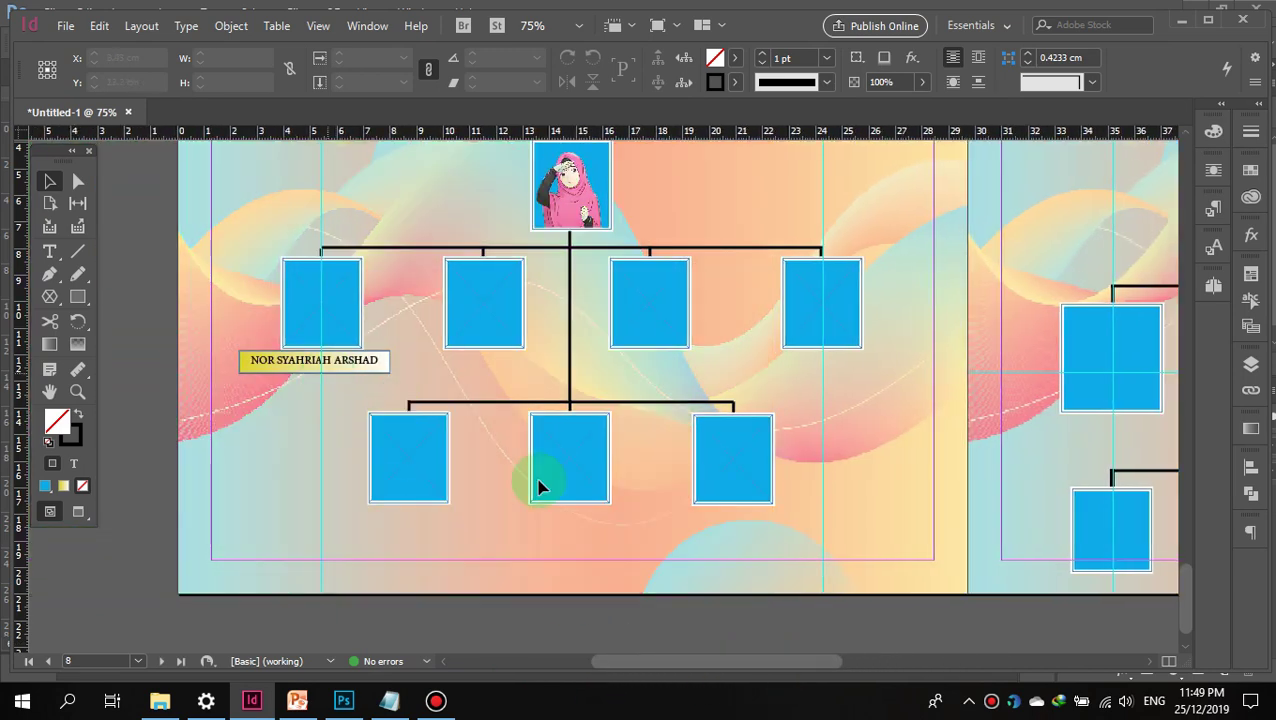
pyautogui.moveTo(635, 663); pyautogui.dragTo(792, 678)
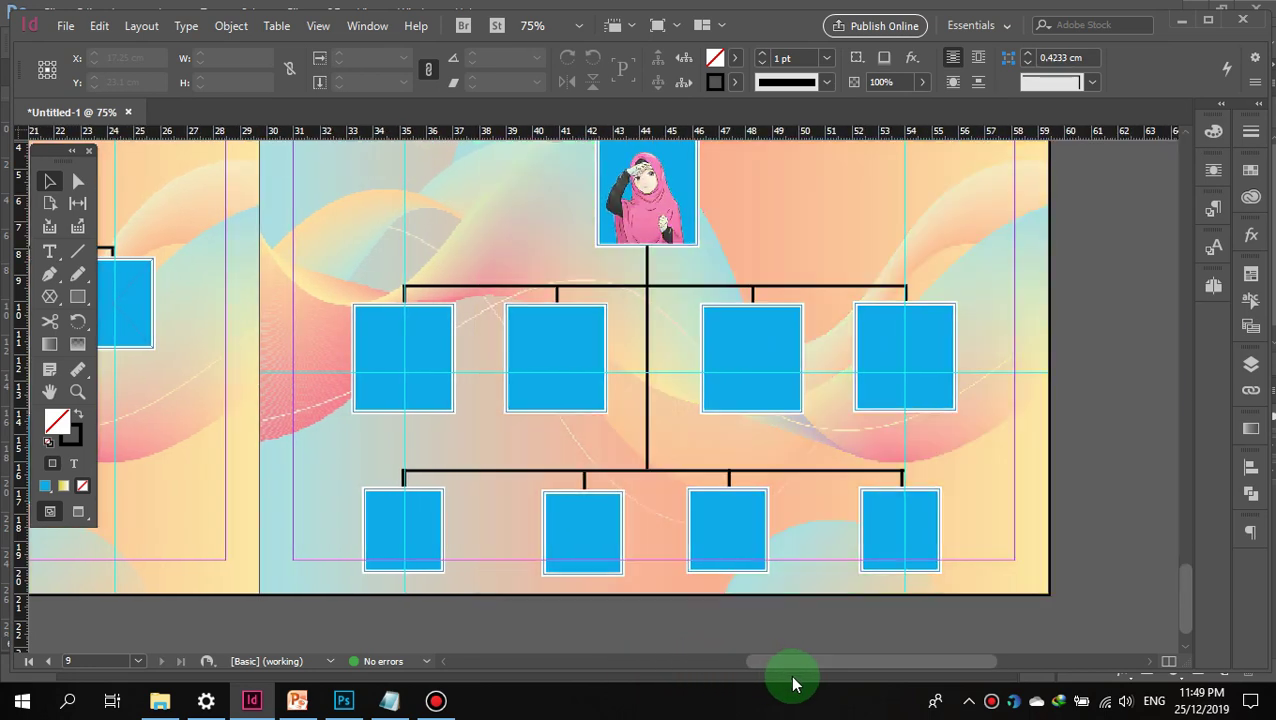
pyautogui.click(77, 296)
pyautogui.moveTo(77, 296); pyautogui.dragTo(115, 300)
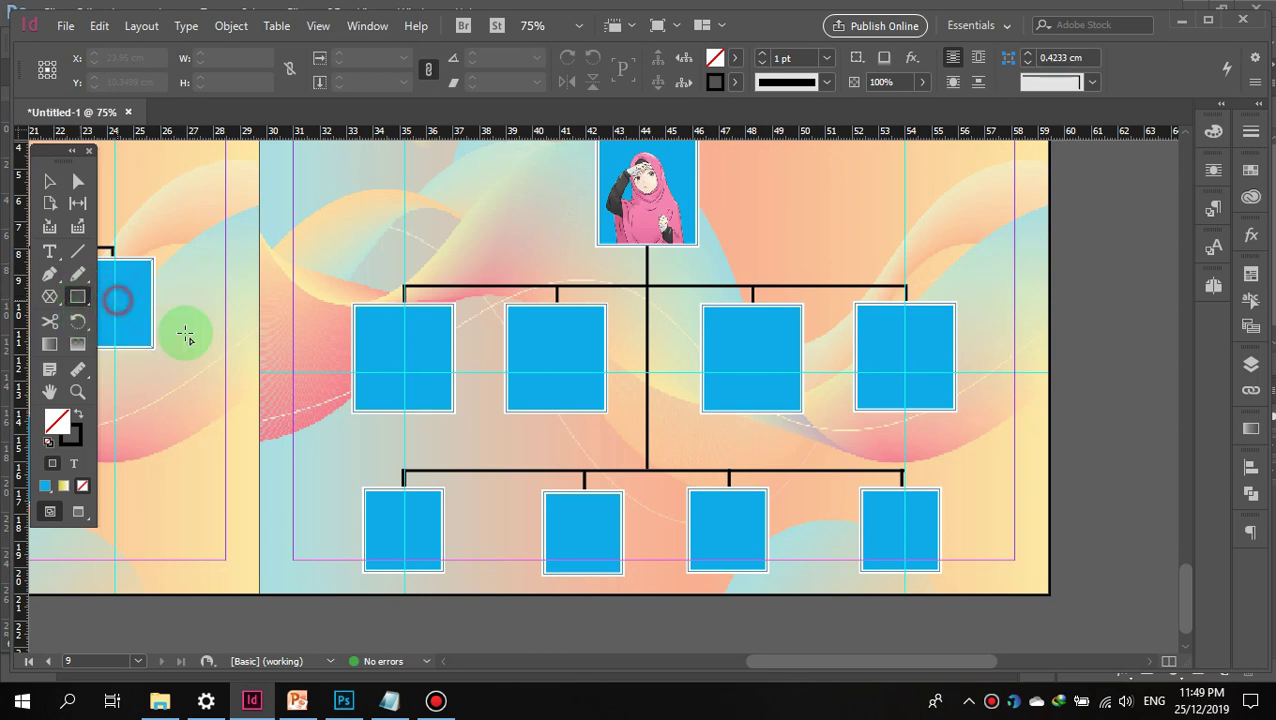
pyautogui.moveTo(320, 424)
pyautogui.mouseDown()
pyautogui.moveTo(338, 452)
pyautogui.moveTo(481, 455)
pyautogui.mouseUp()
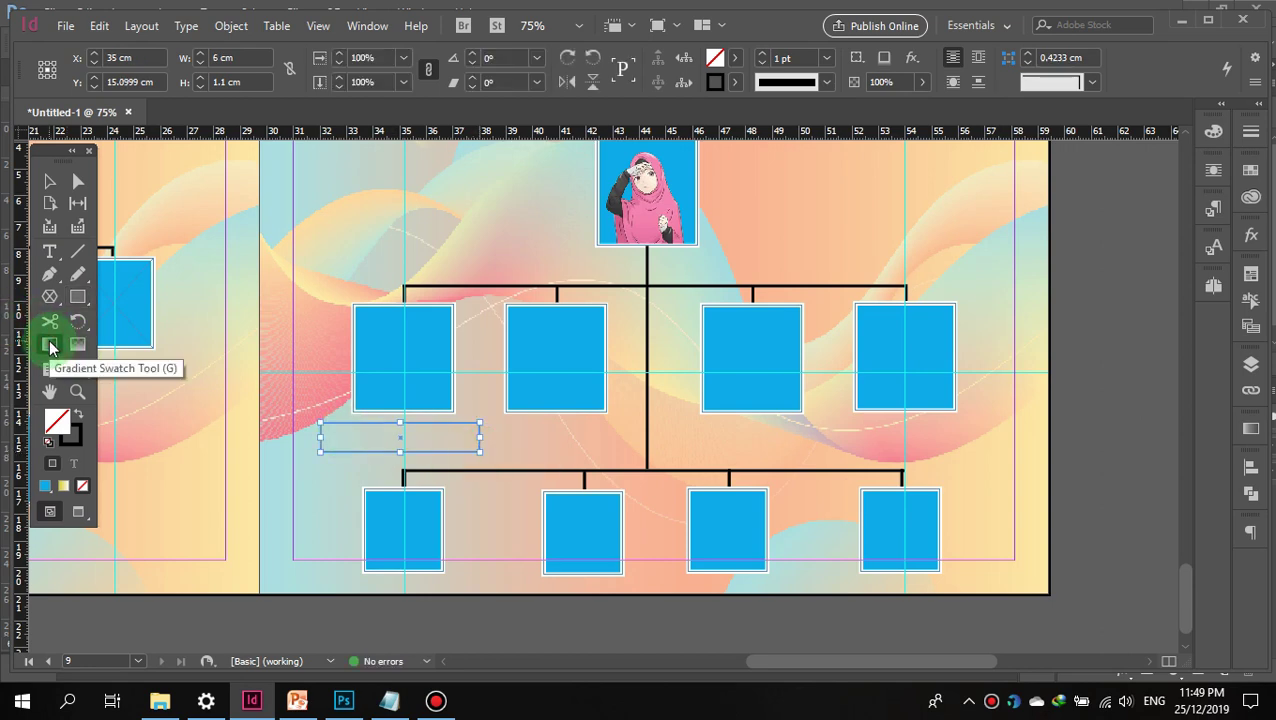
# Step: Fill the bar with a linear 0° yellow-to-white gradient, nudging the white stop inward
pyautogui.click(52, 345)
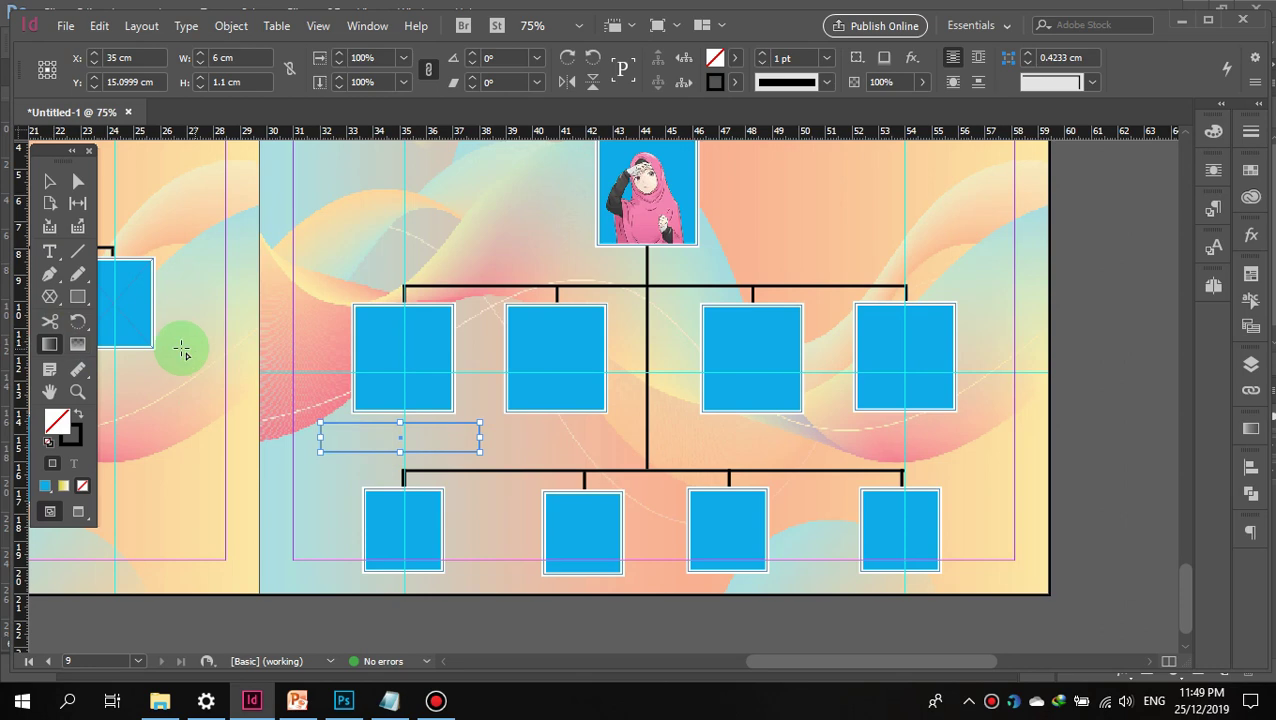
pyautogui.click(66, 487)
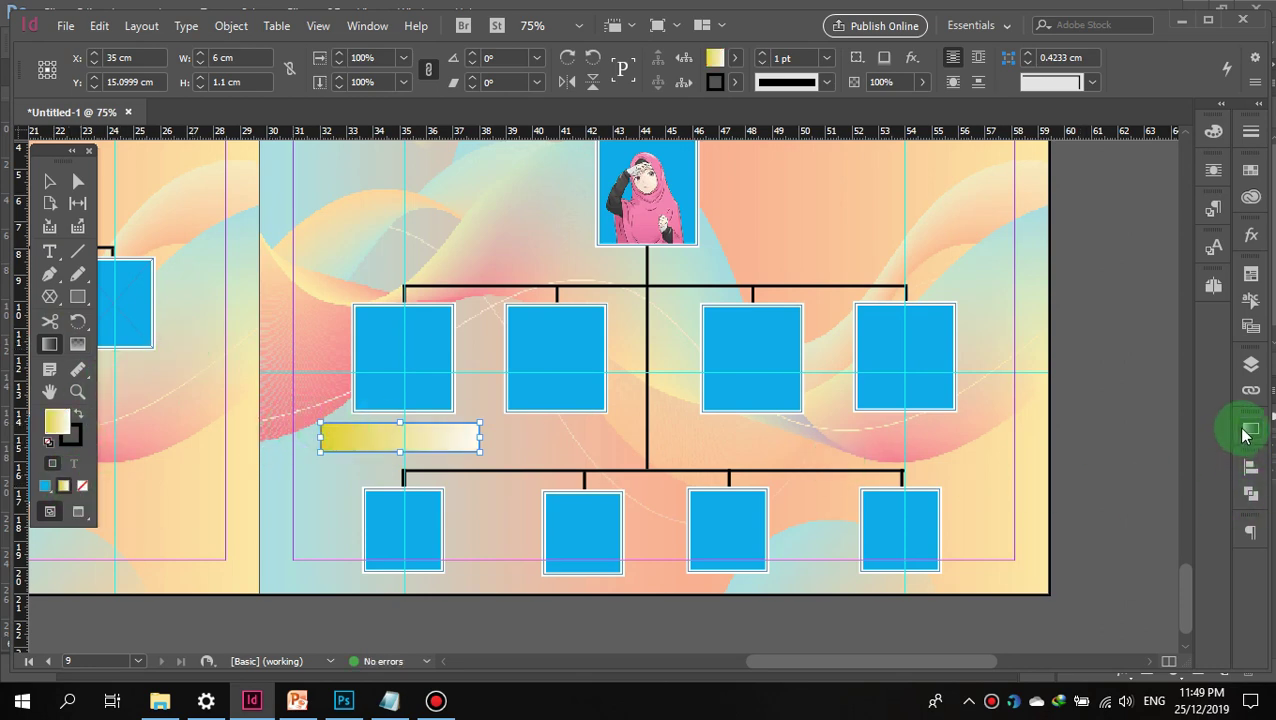
pyautogui.click(1247, 430)
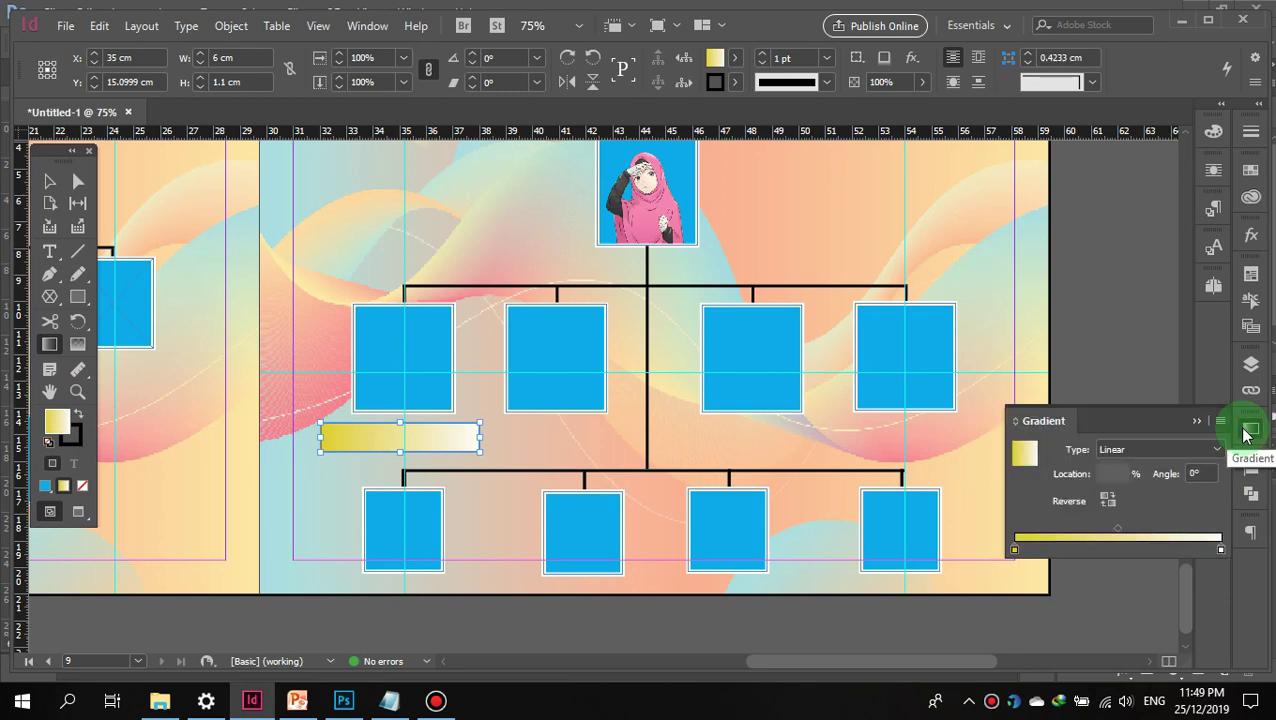
pyautogui.click(1181, 458)
pyautogui.click(1157, 487)
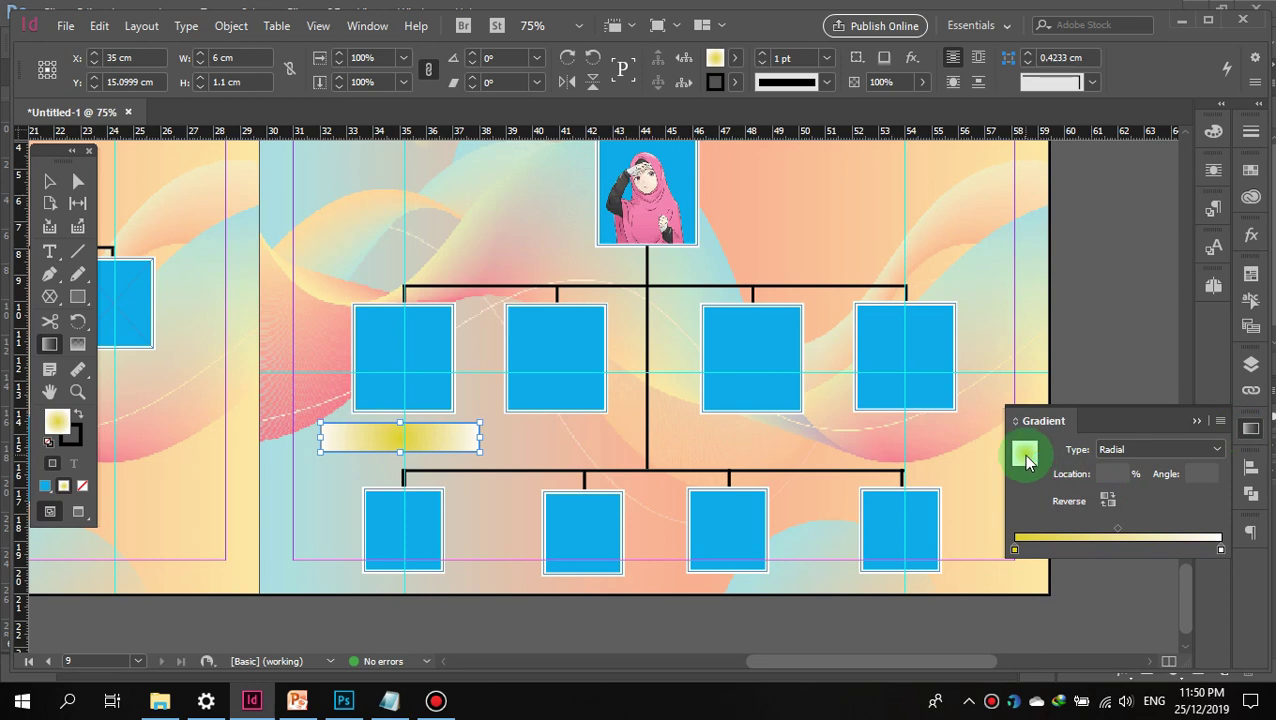
pyautogui.click(1182, 460)
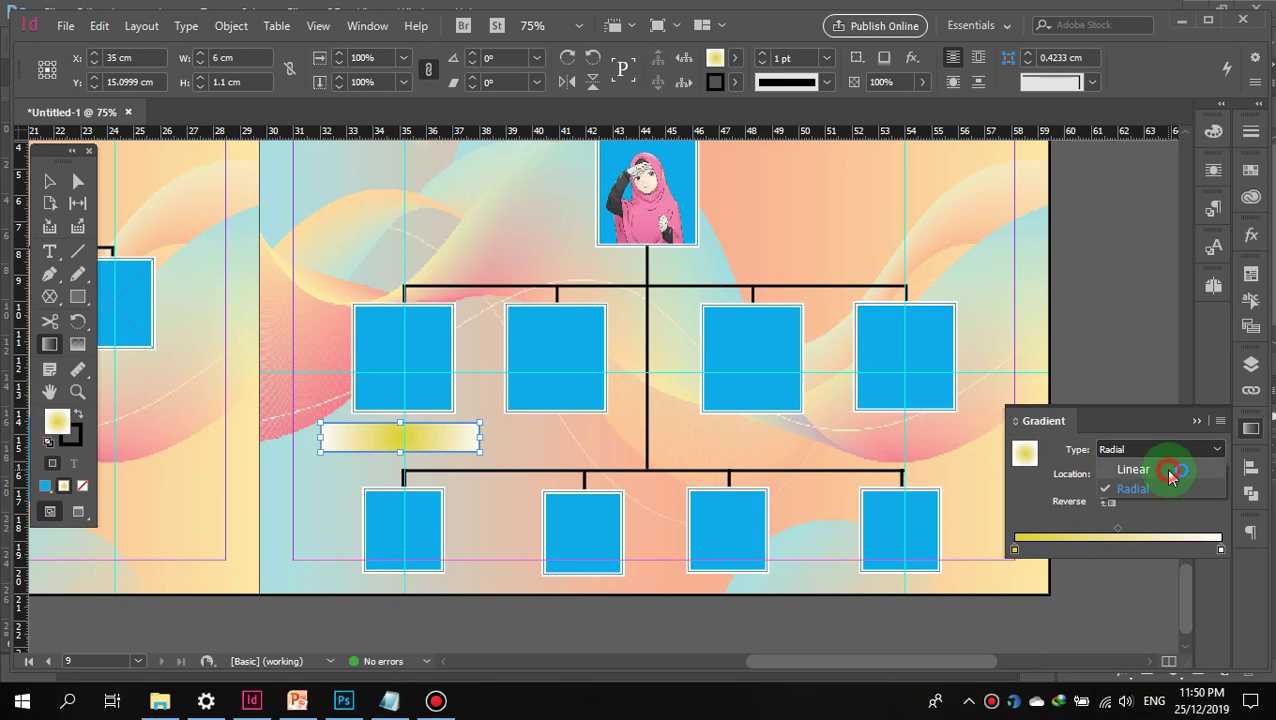
pyautogui.click(1170, 469)
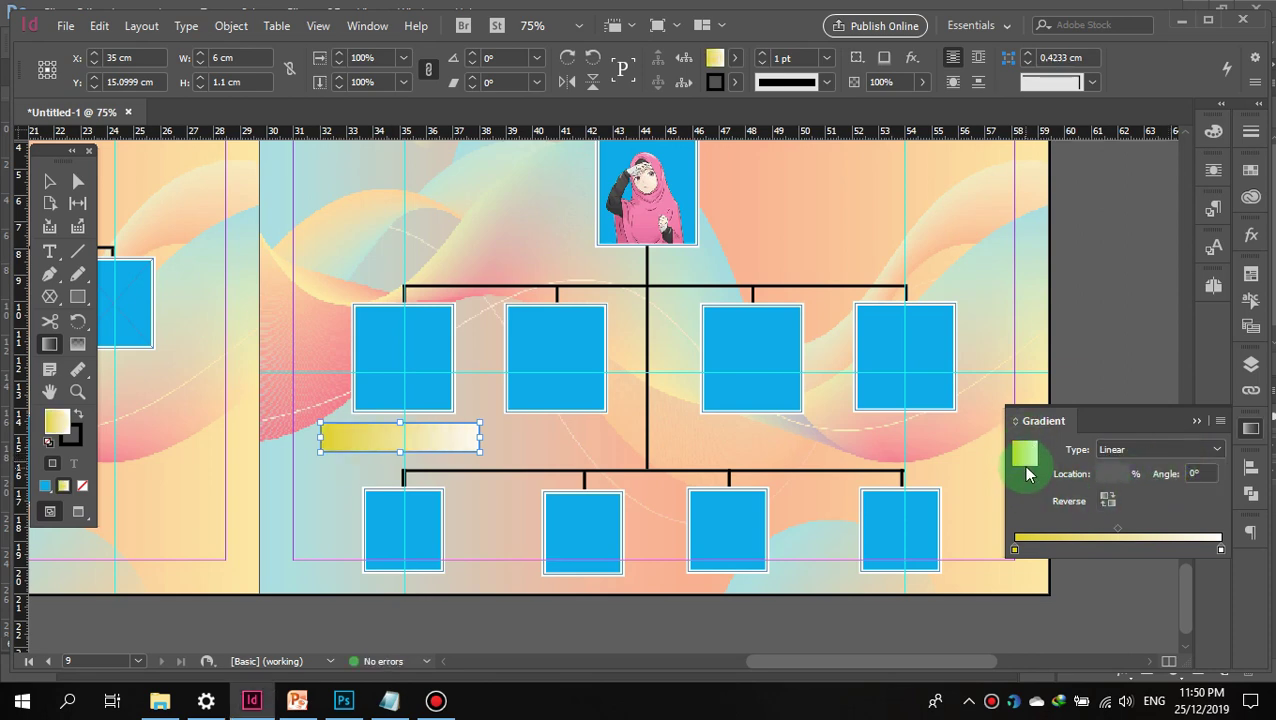
pyautogui.moveTo(1221, 556)
pyautogui.mouseDown()
pyautogui.moveTo(1155, 553)
pyautogui.moveTo(1233, 541)
pyautogui.mouseUp()
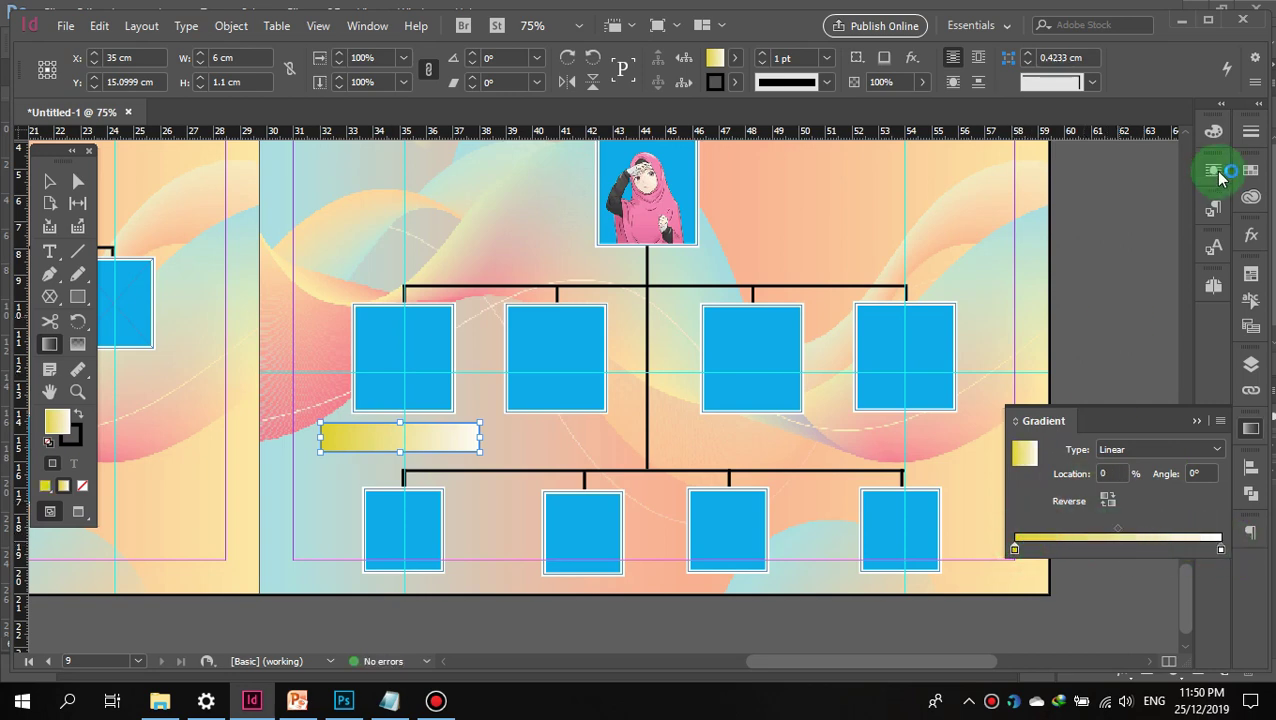
# Step: Switch the Color panel to Lab, recolour the gradient ends green and olive, and add a middle stop
pyautogui.click(1214, 133)
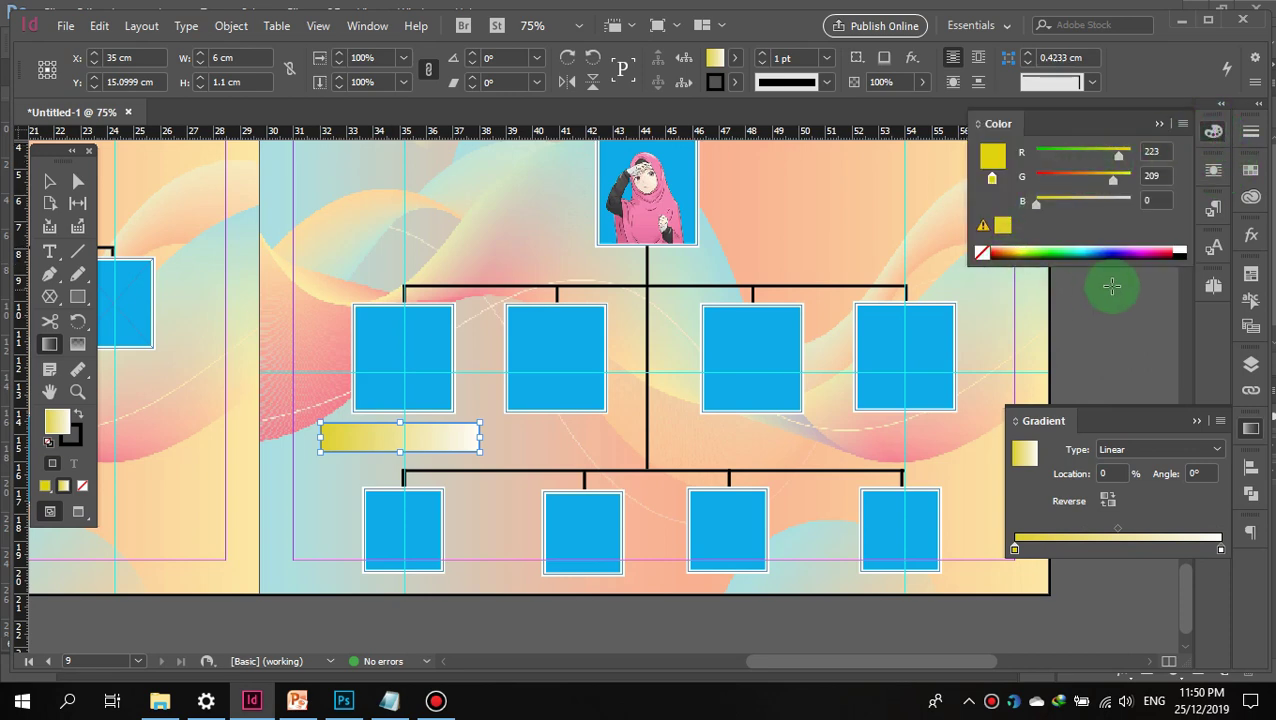
pyautogui.click(1182, 124)
pyautogui.click(1083, 160)
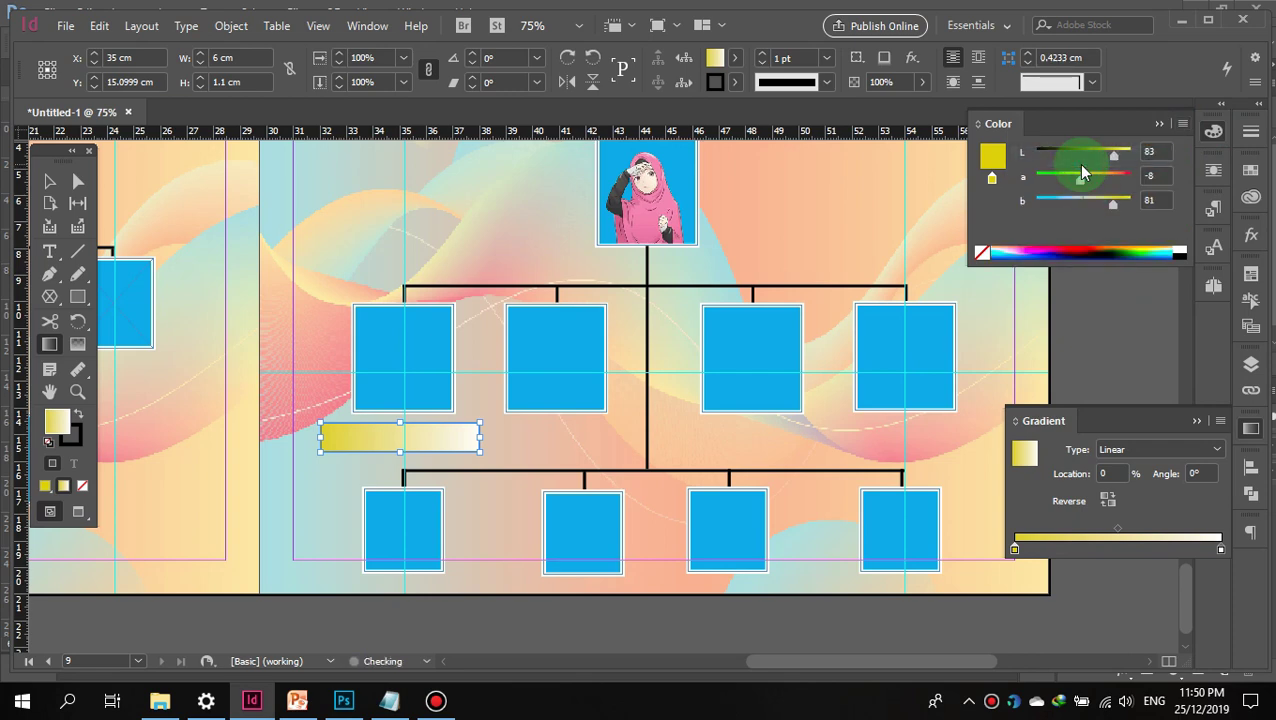
pyautogui.click(1151, 247)
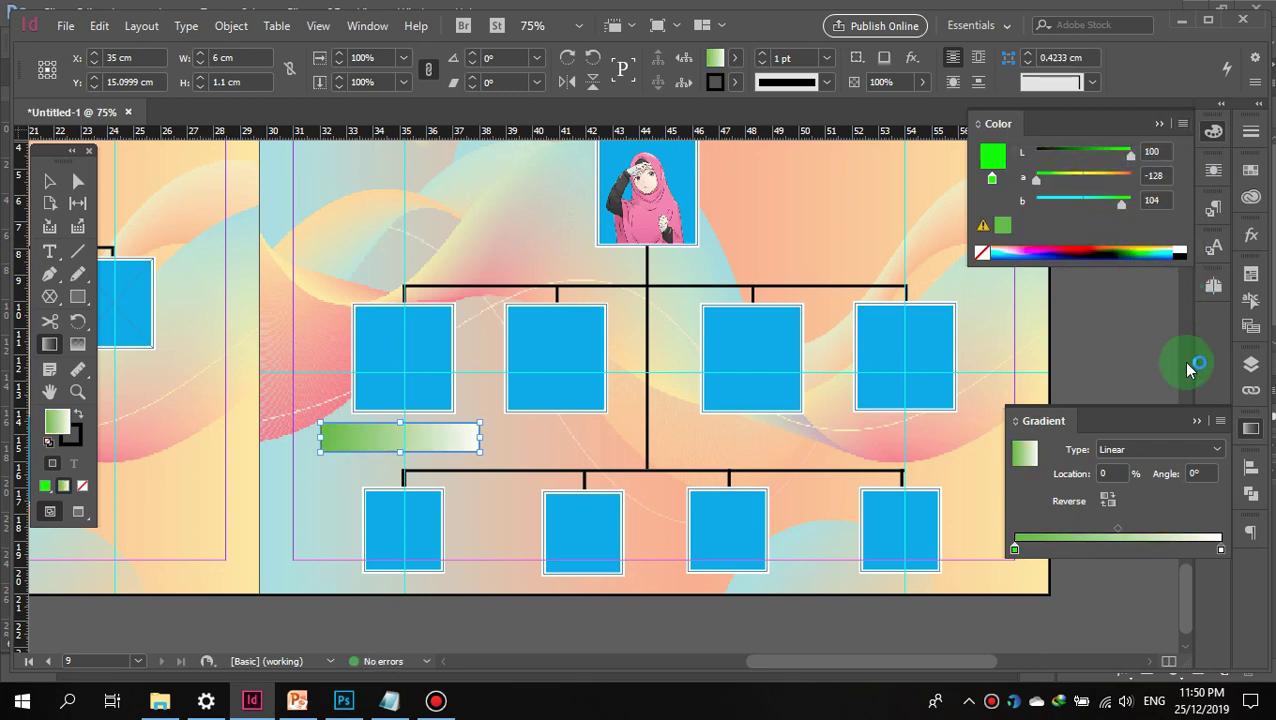
pyautogui.click(1220, 551)
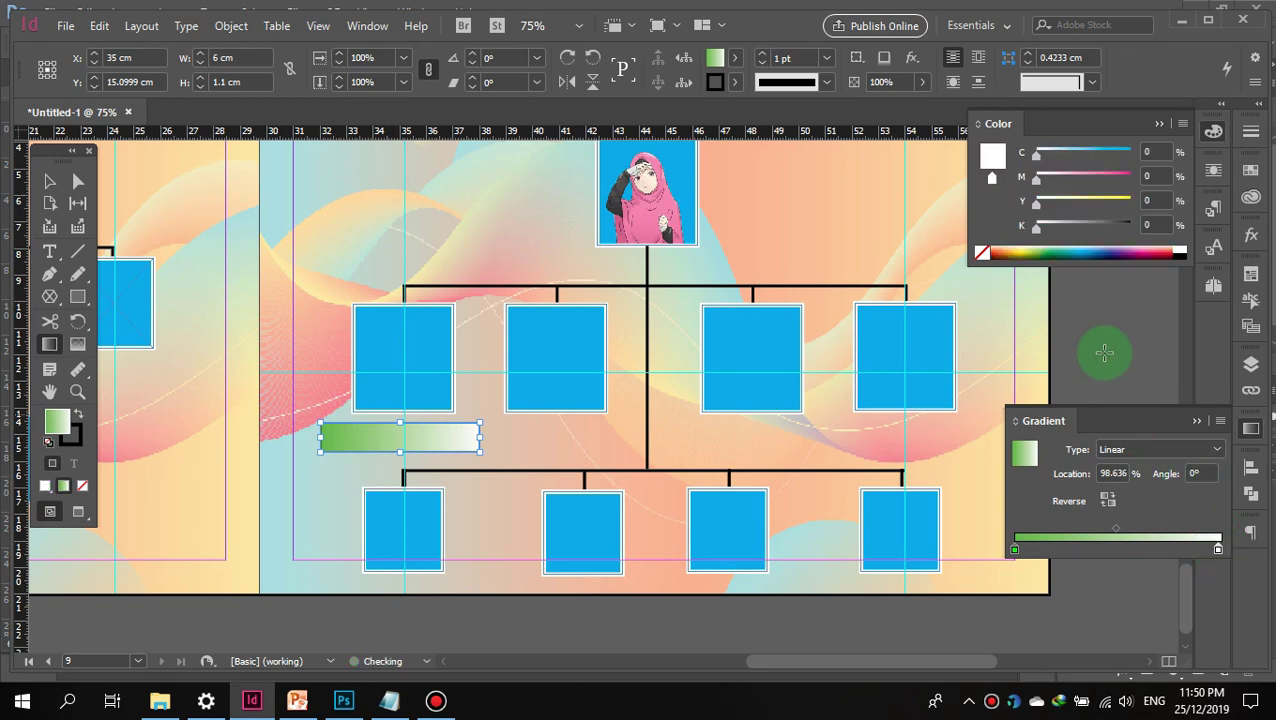
pyautogui.click(1031, 250)
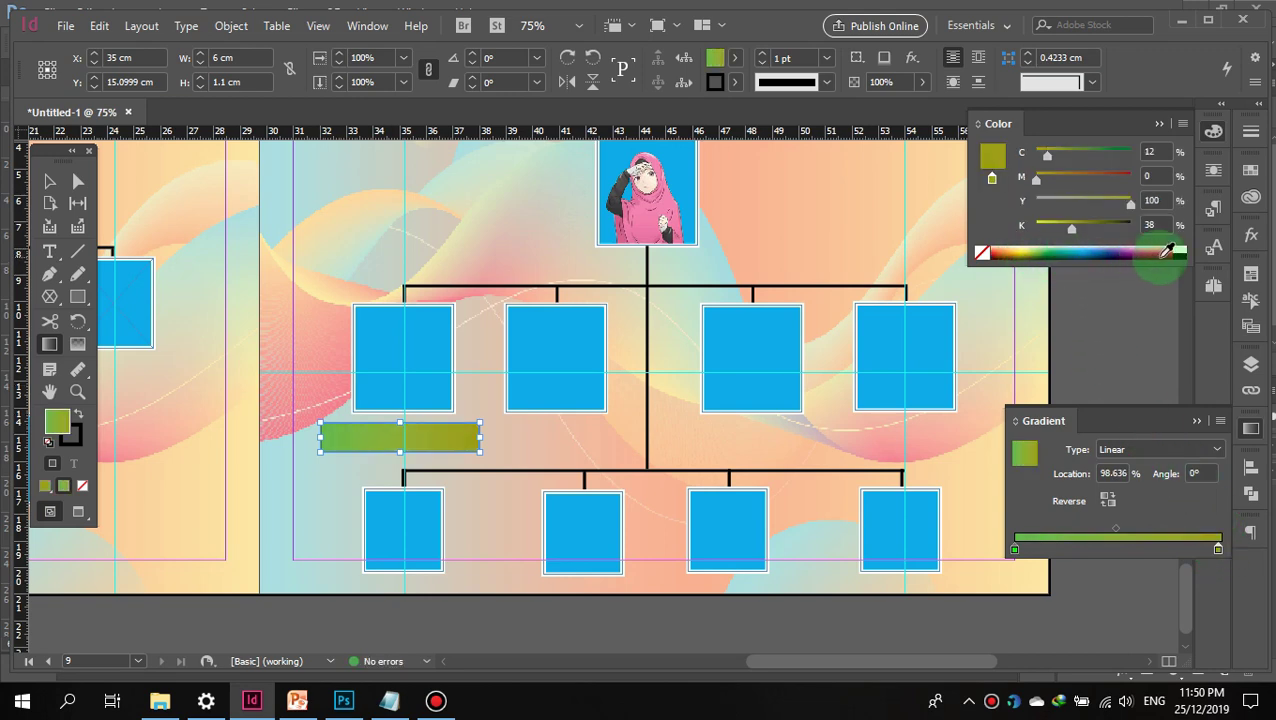
pyautogui.click(1116, 548)
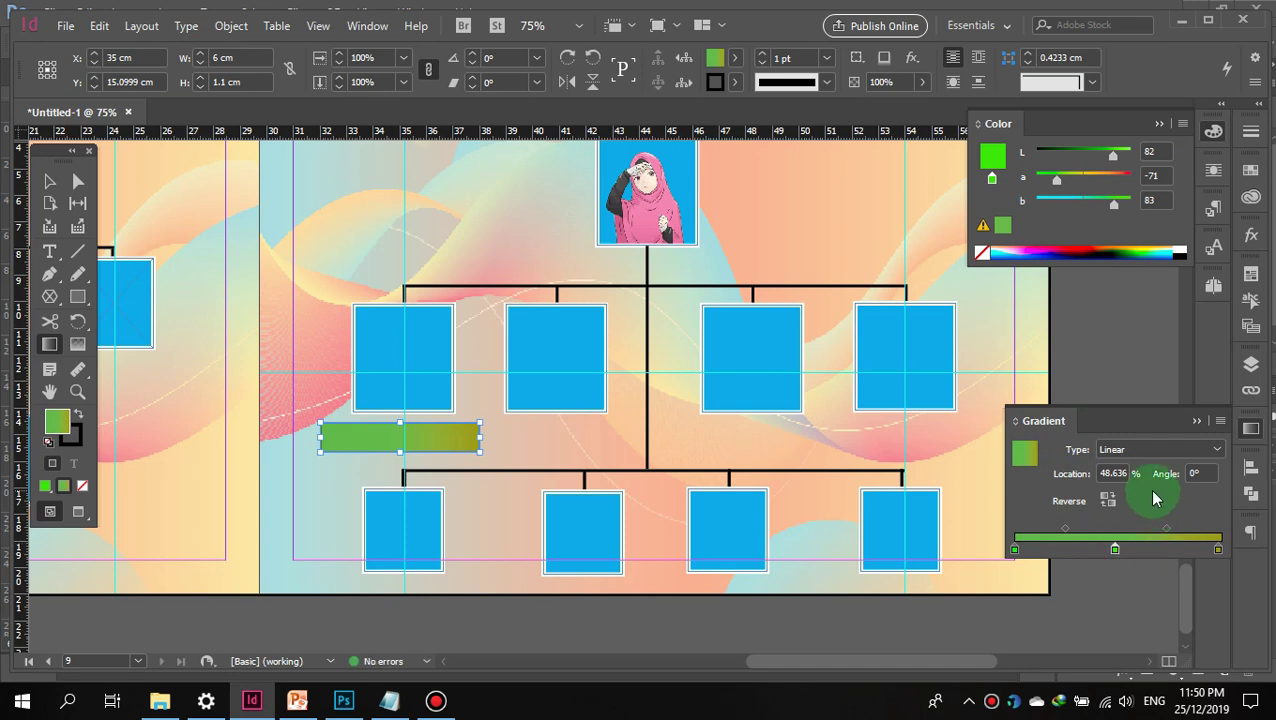
# Step: Make the gradient's left stop light lavender and its middle stop blue
pyautogui.click(1016, 546)
pyautogui.click(1017, 246)
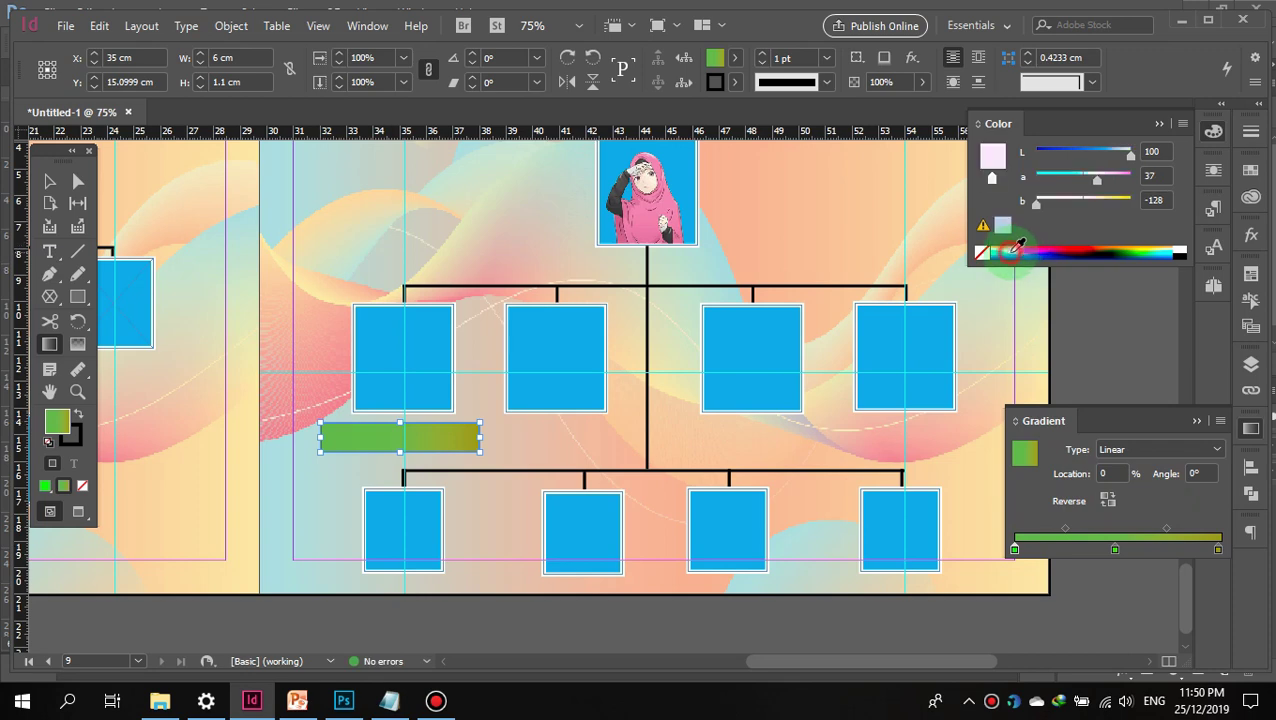
pyautogui.click(1048, 251)
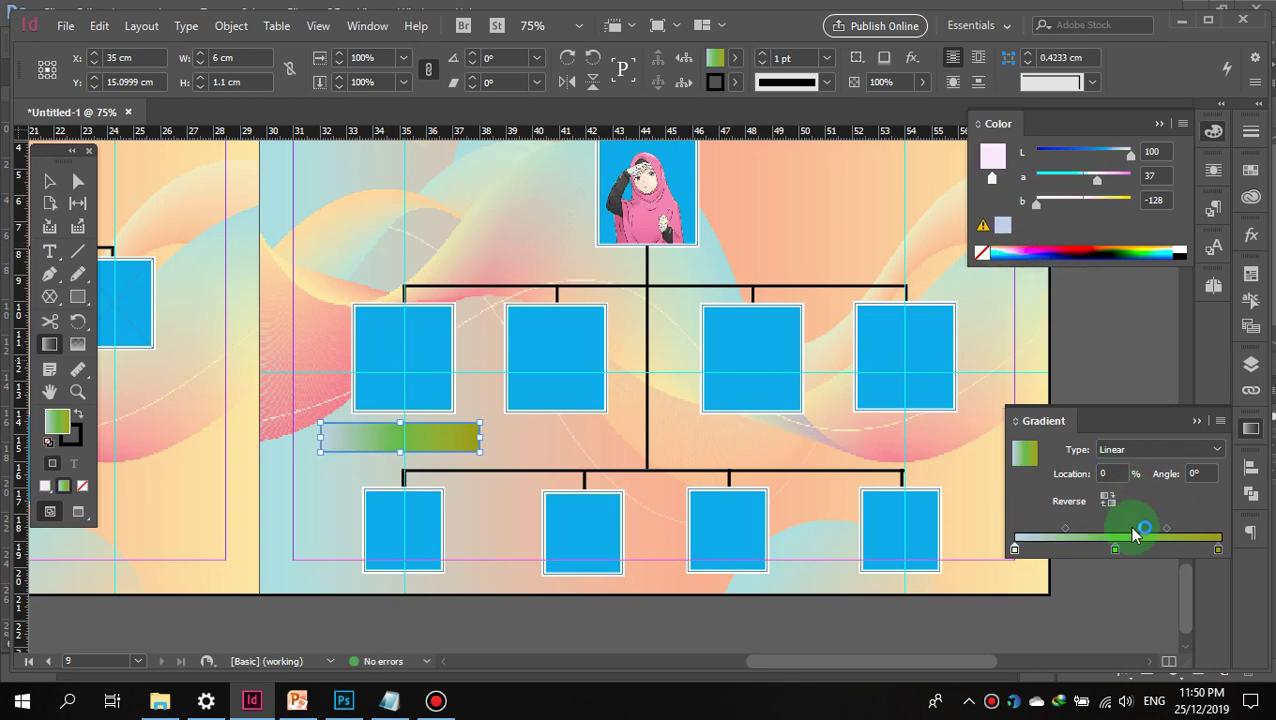
pyautogui.click(1114, 550)
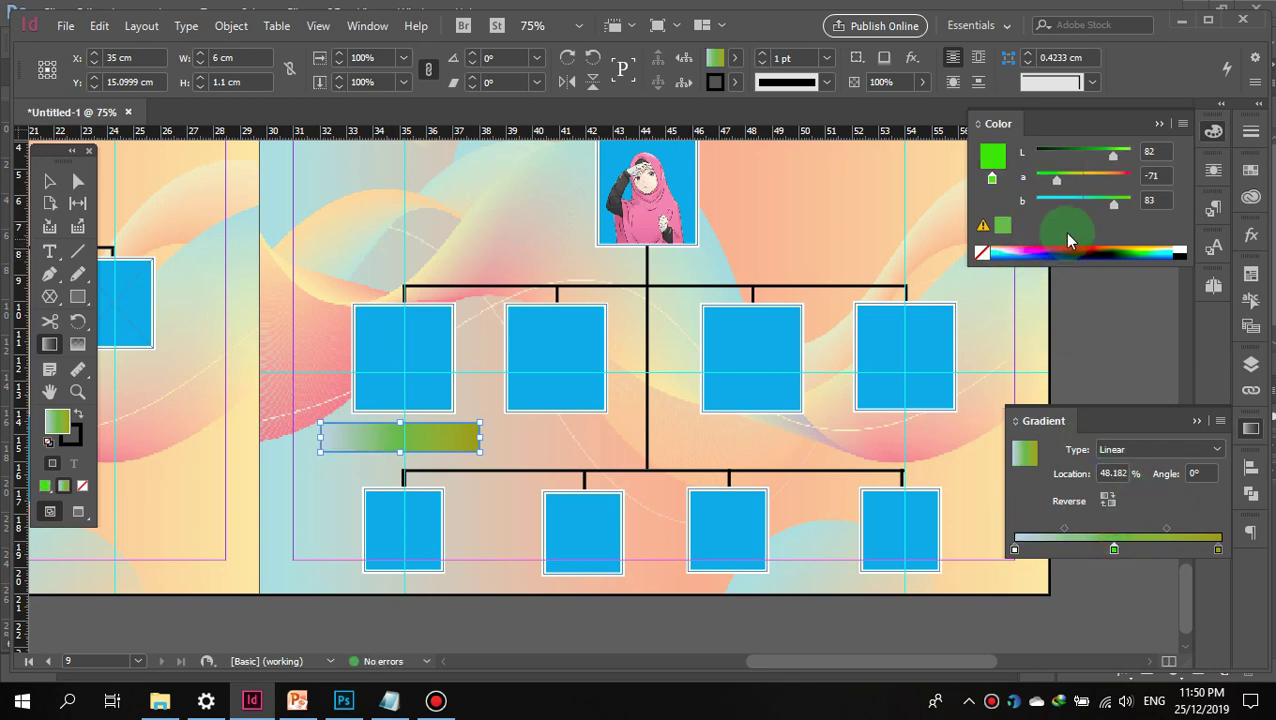
pyautogui.click(1164, 254)
pyautogui.click(1217, 548)
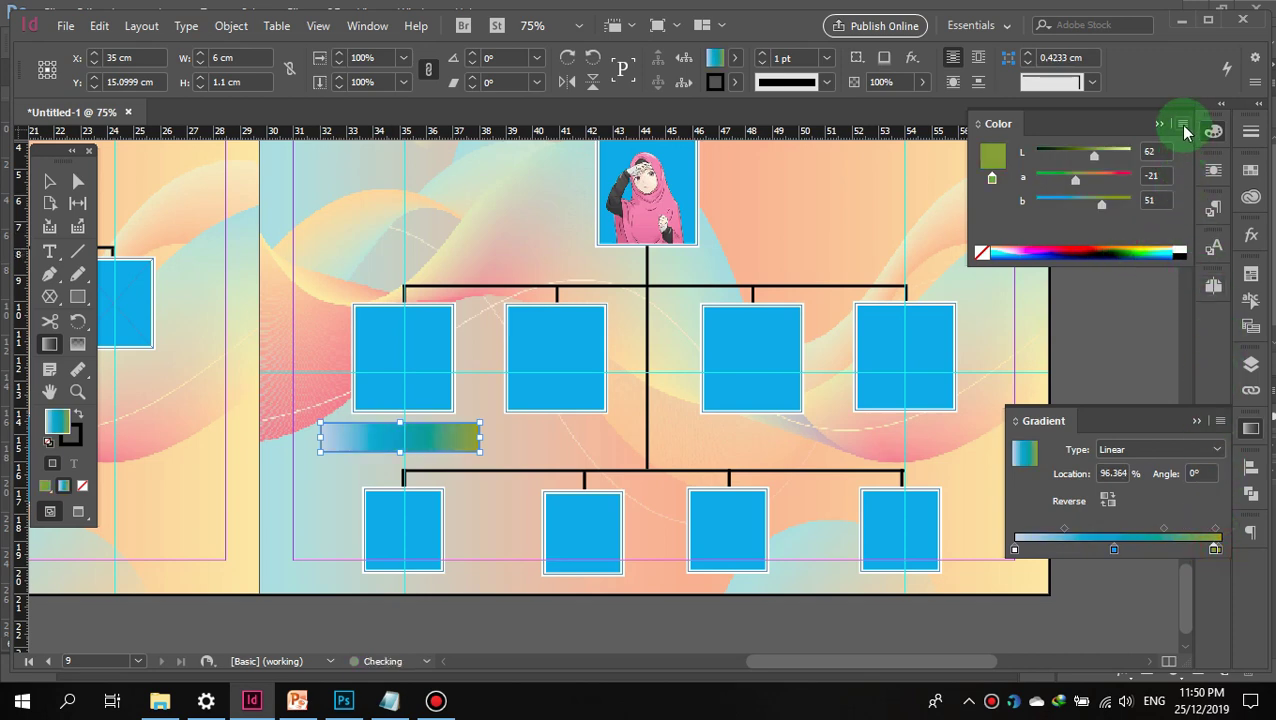
# Step: In RGB mode, make the end stop deep cyan and shift it inward, then delete the bar
pyautogui.click(1183, 123)
pyautogui.click(1051, 197)
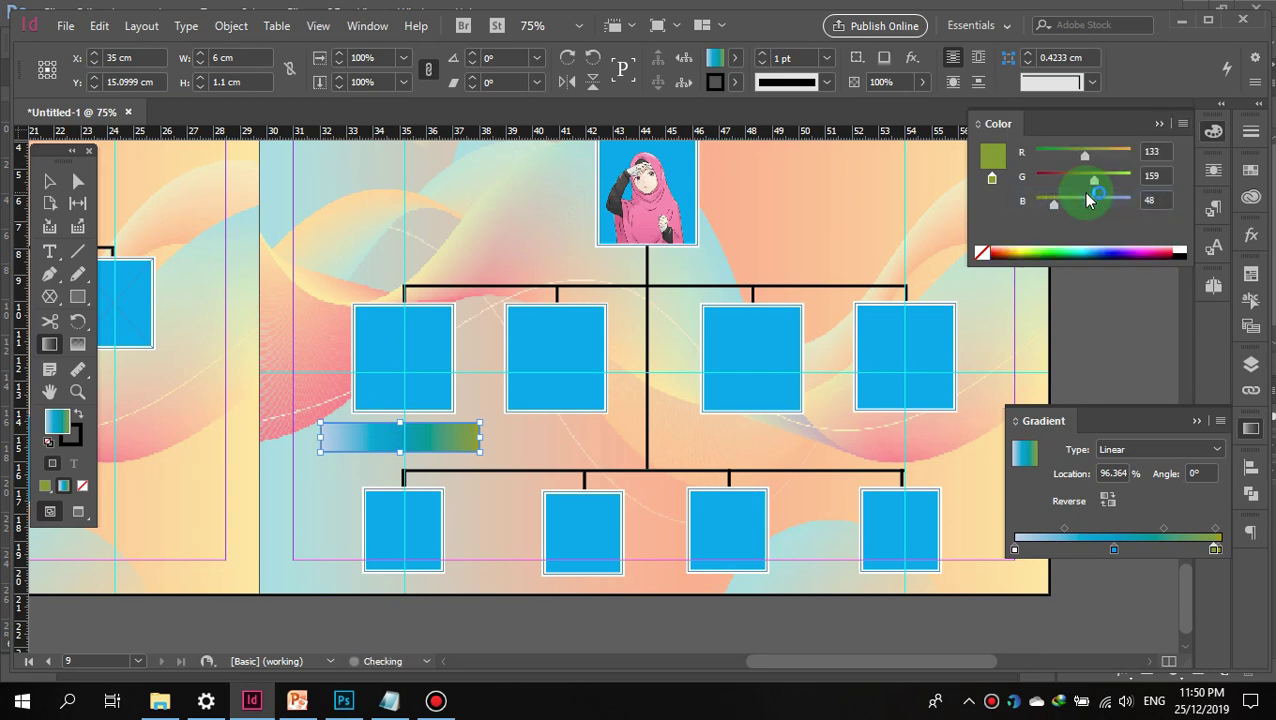
pyautogui.click(1086, 251)
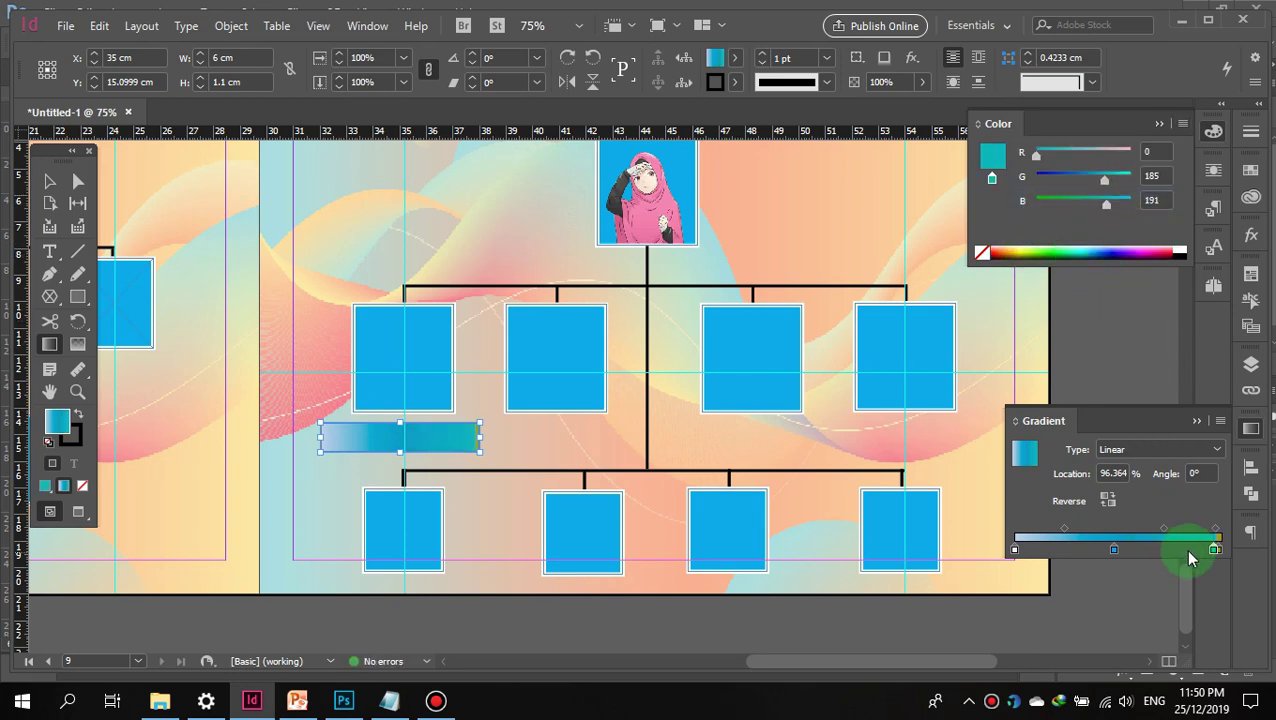
pyautogui.moveTo(1214, 548); pyautogui.dragTo(1159, 548)
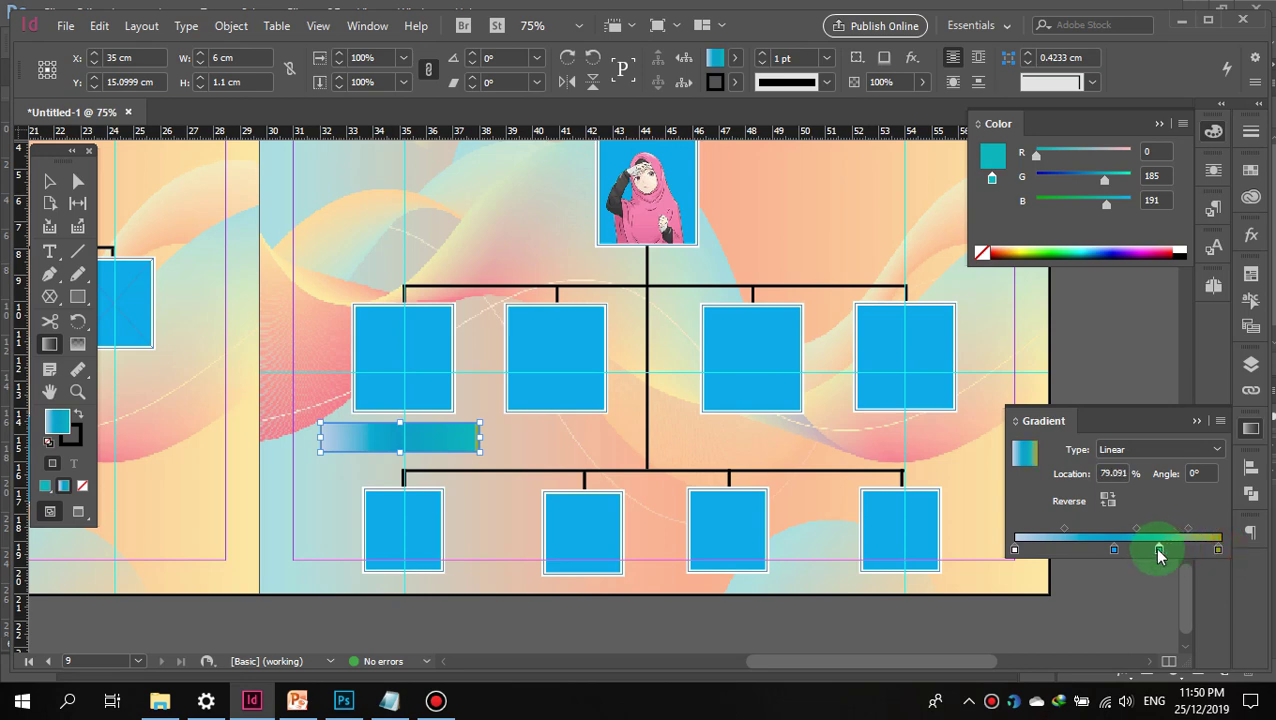
pyautogui.click(1217, 549)
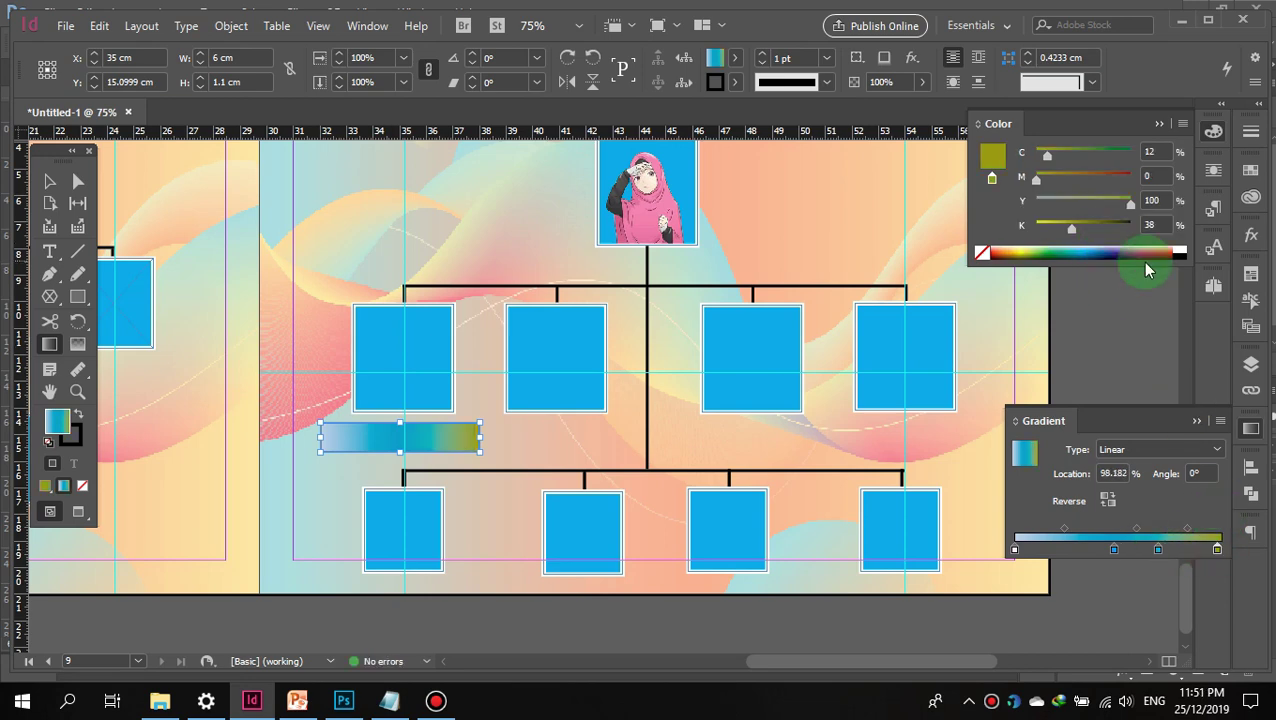
pyautogui.click(1087, 247)
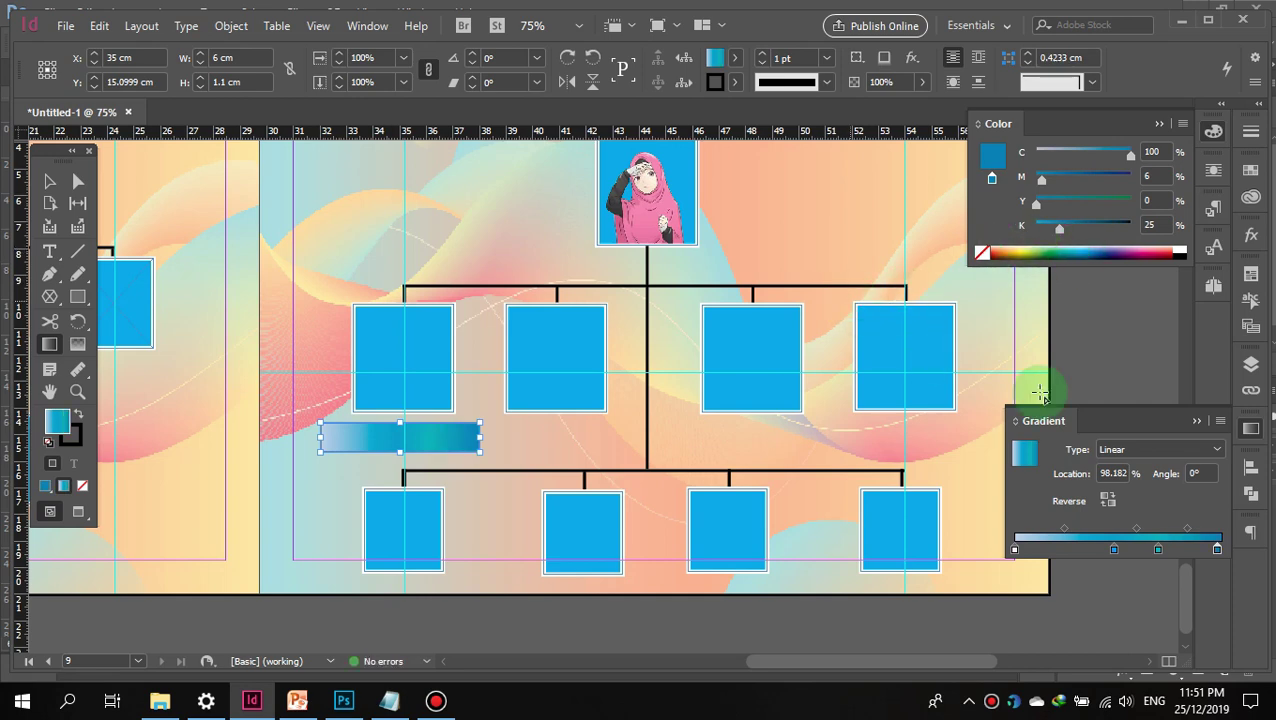
pyautogui.click(1158, 549)
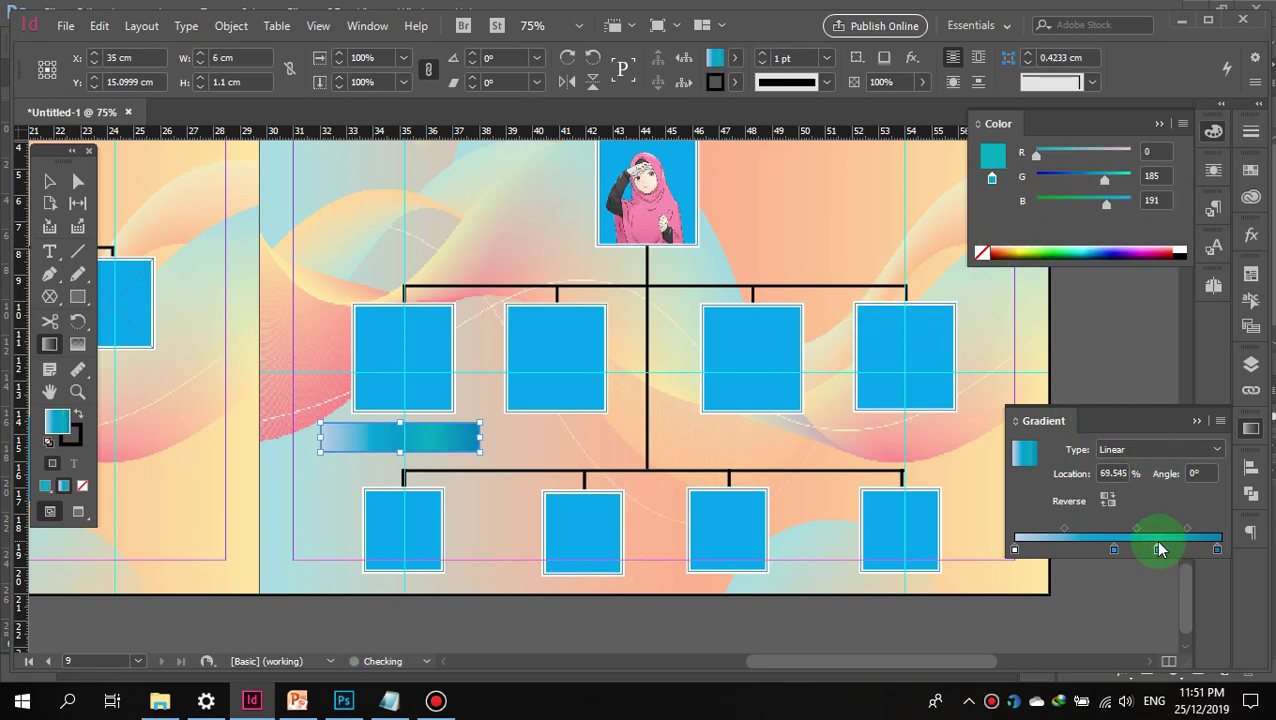
pyautogui.press('Delete')
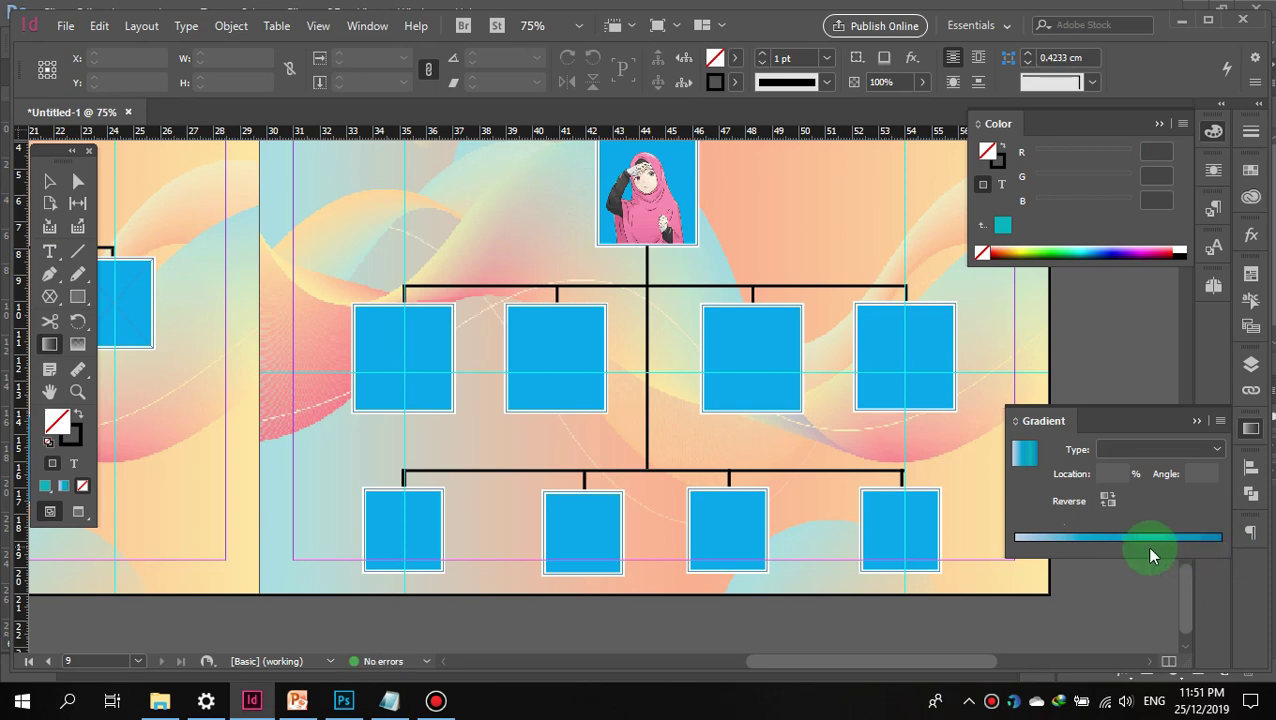
# Step: Trim the gradient to two stops, pale cyan to bright blue, with the blue stop at 77.273%
pyautogui.click(1152, 545)
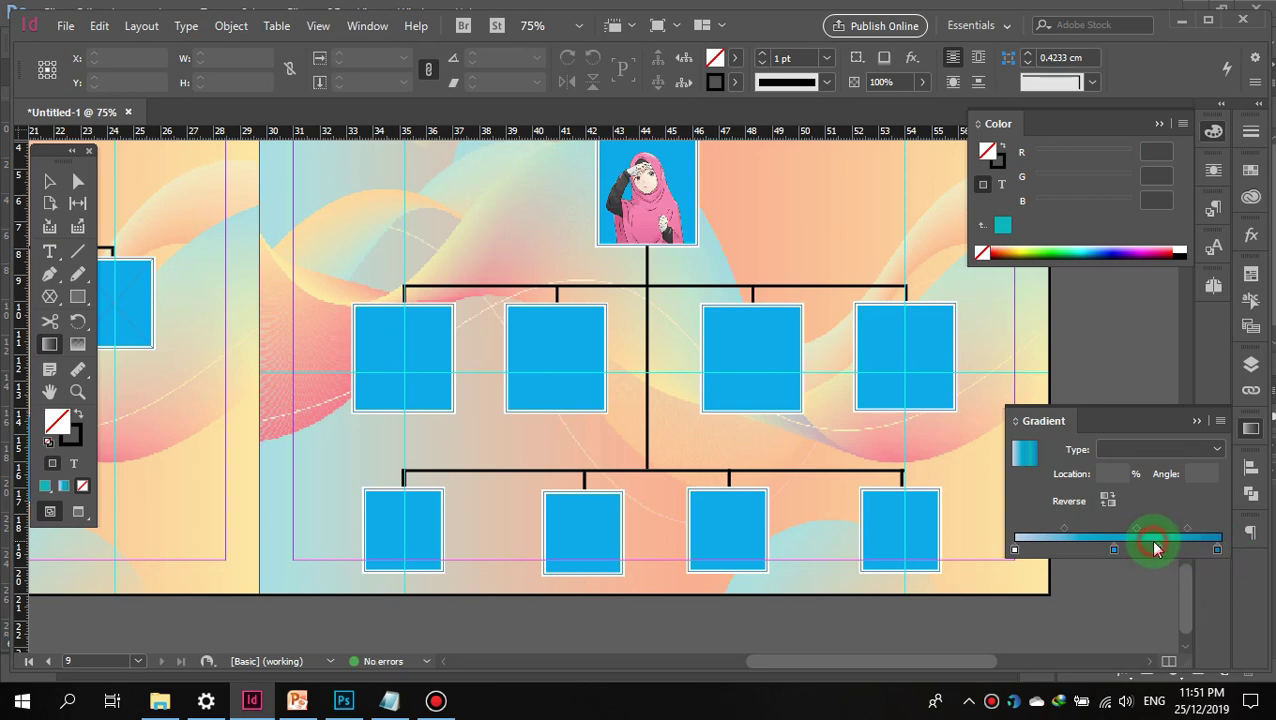
pyautogui.click(1217, 551)
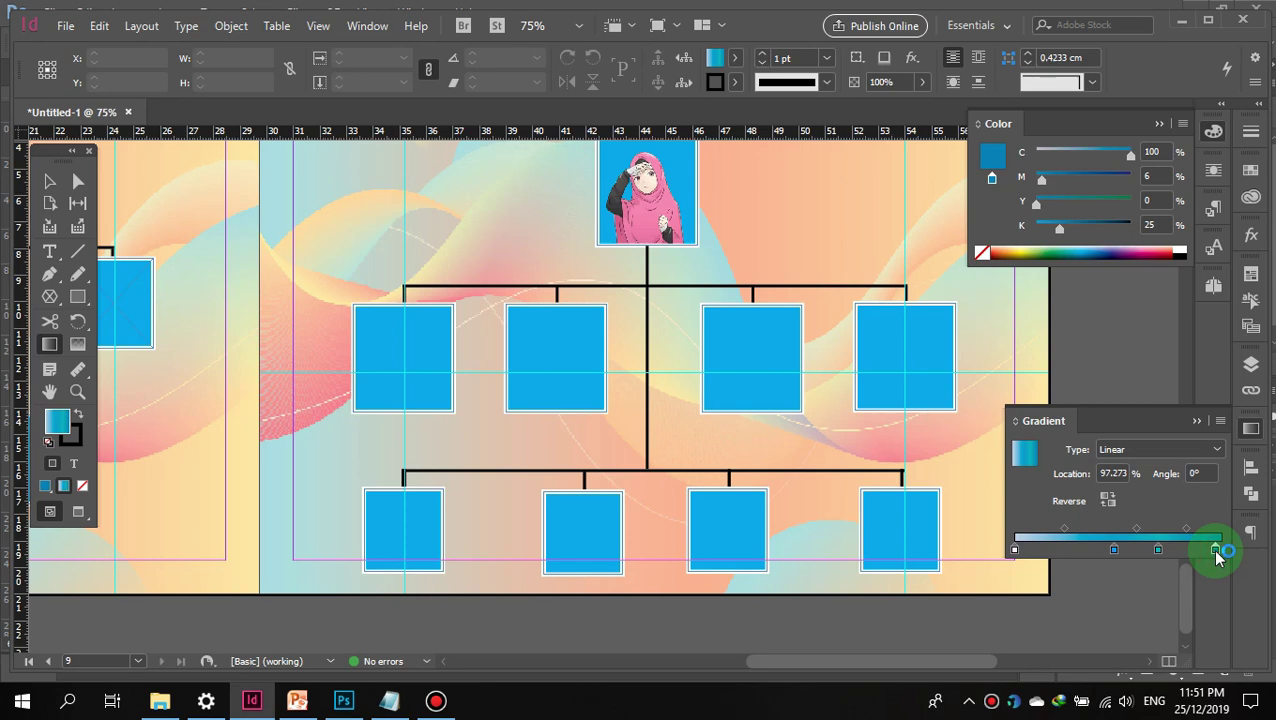
pyautogui.moveTo(1218, 556); pyautogui.dragTo(1215, 613)
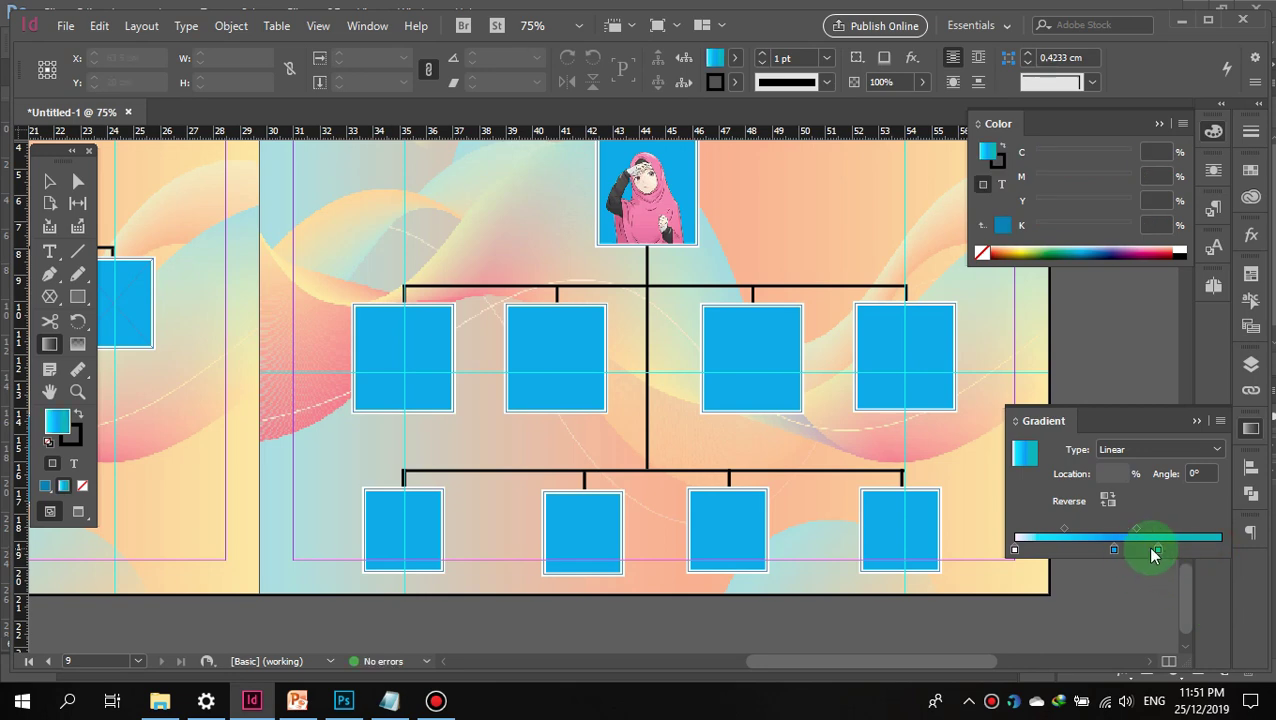
pyautogui.moveTo(1158, 550); pyautogui.dragTo(1182, 598)
pyautogui.moveTo(1114, 549); pyautogui.dragTo(1174, 549)
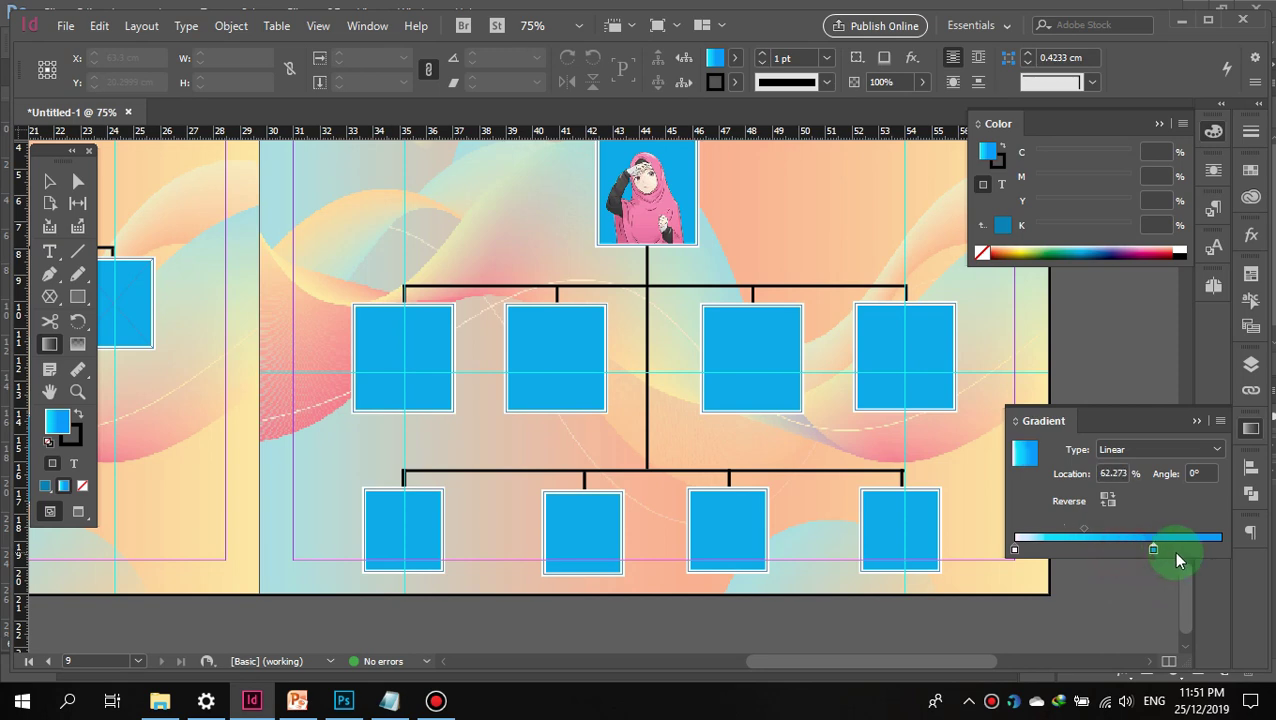
pyautogui.click(1017, 549)
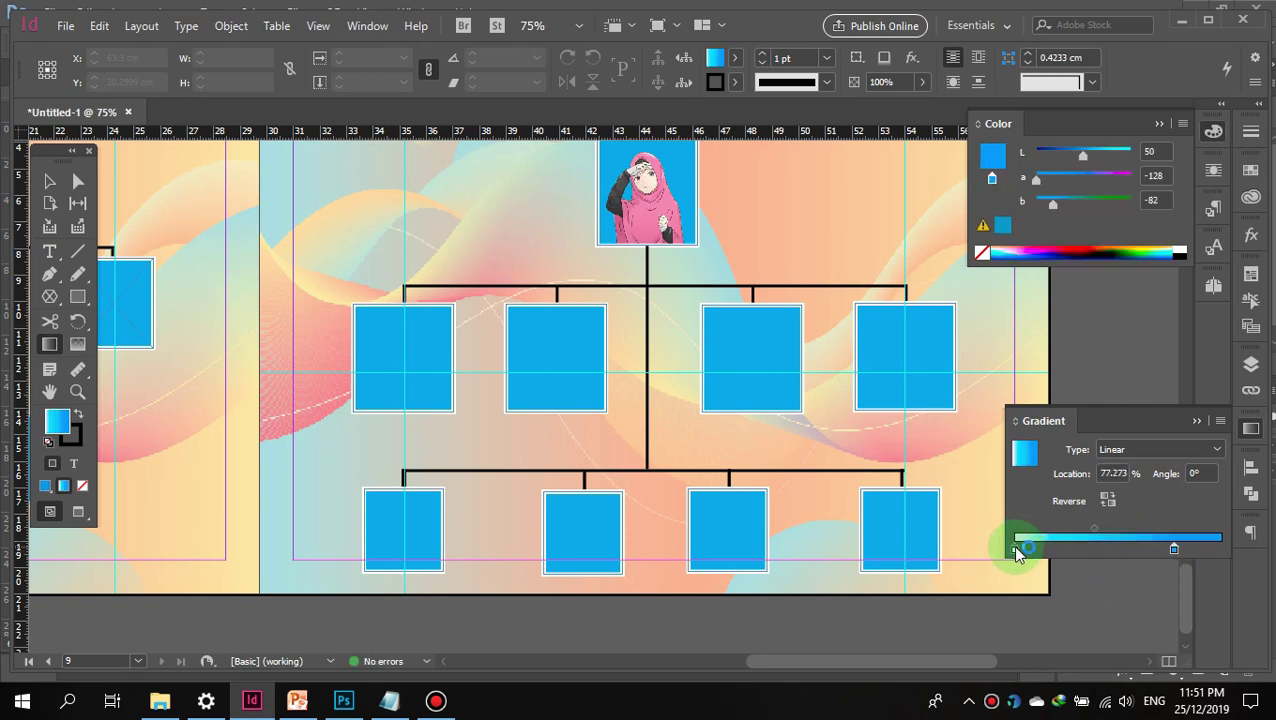
pyautogui.moveTo(1017, 552); pyautogui.dragTo(377, 420)
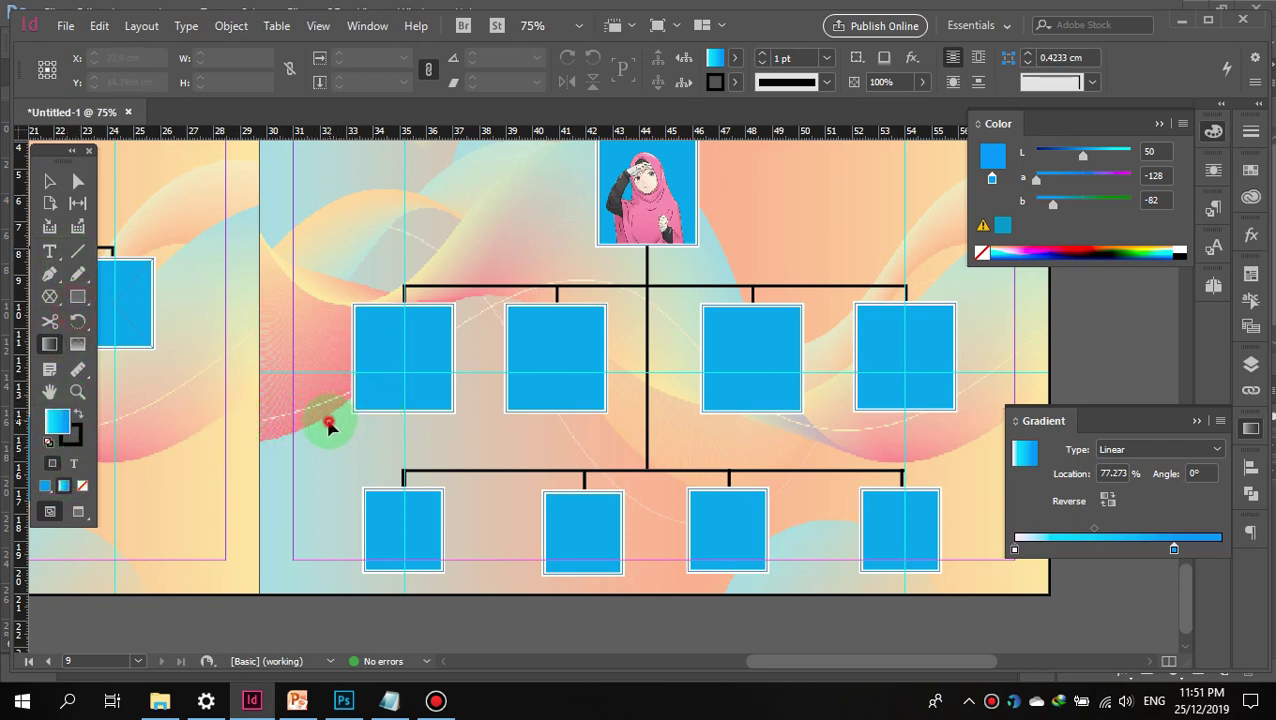
# Step: Draw a new label bar under the leftmost second-row box and nudge it up slightly
pyautogui.moveTo(78, 298); pyautogui.dragTo(120, 293)
pyautogui.moveTo(330, 433); pyautogui.dragTo(490, 458)
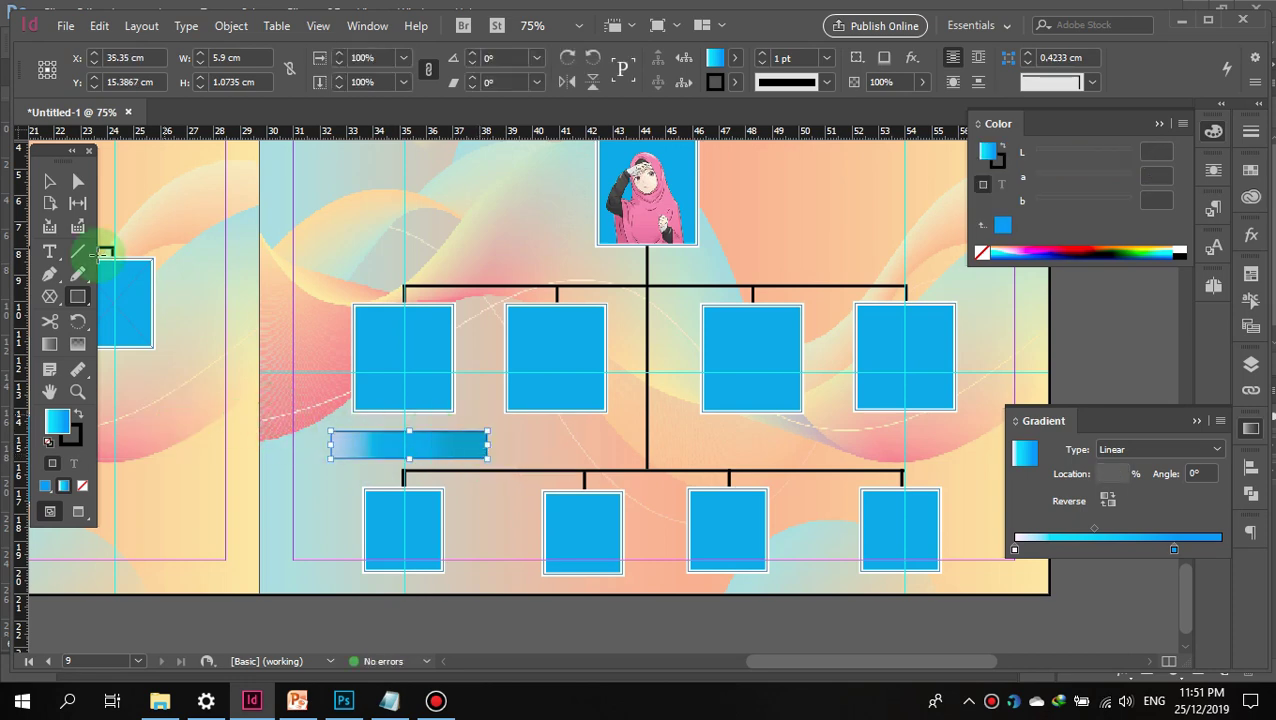
pyautogui.click(50, 180)
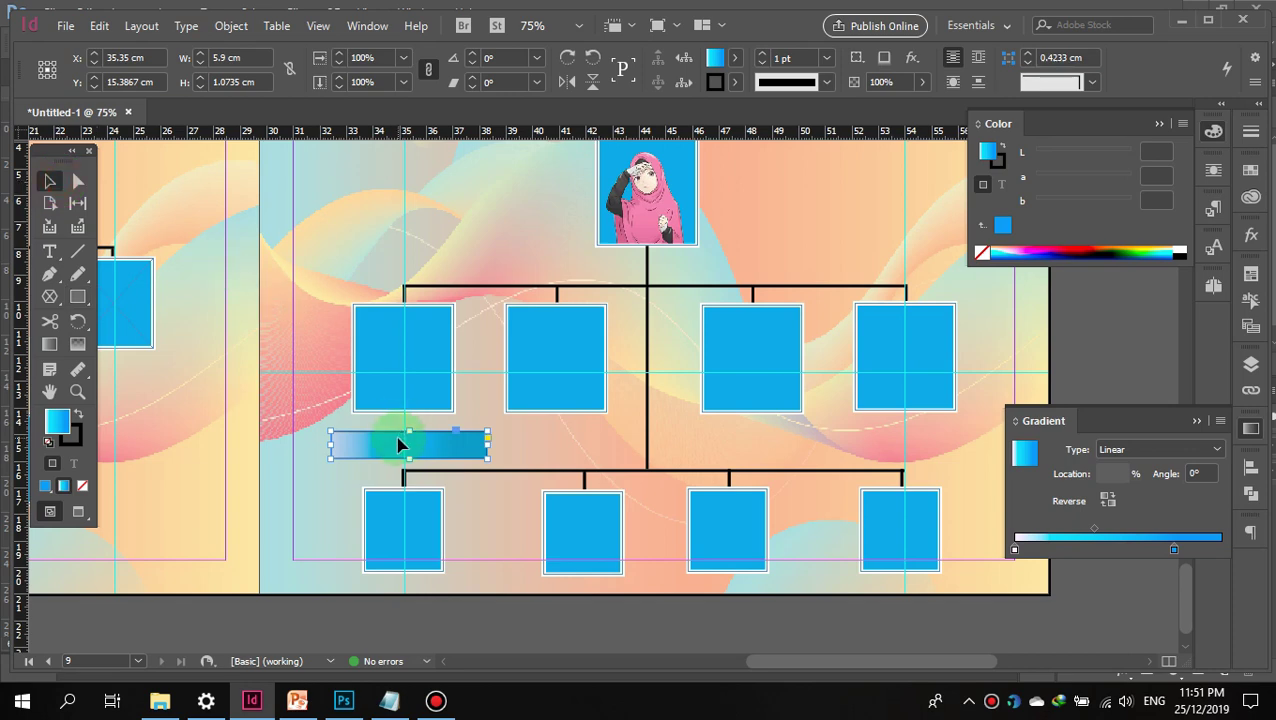
pyautogui.press('Up')
pyautogui.press('Up')
pyautogui.press('Up')
pyautogui.press('Up')
pyautogui.press('Up')
pyautogui.press('Up')
pyautogui.press('Up')
pyautogui.press('Up')
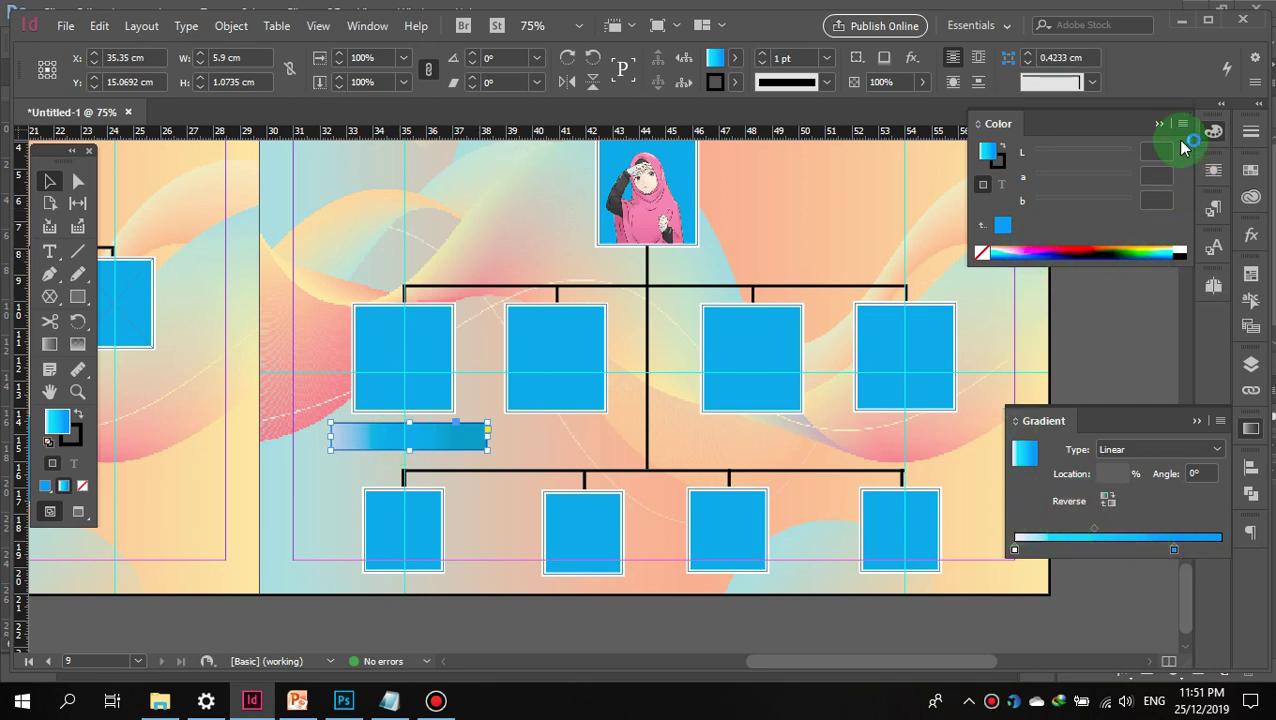
# Step: Switch the Color panel to RGB, showing the bar's blue fill of R 0, G 160, B 255
pyautogui.click(1211, 133)
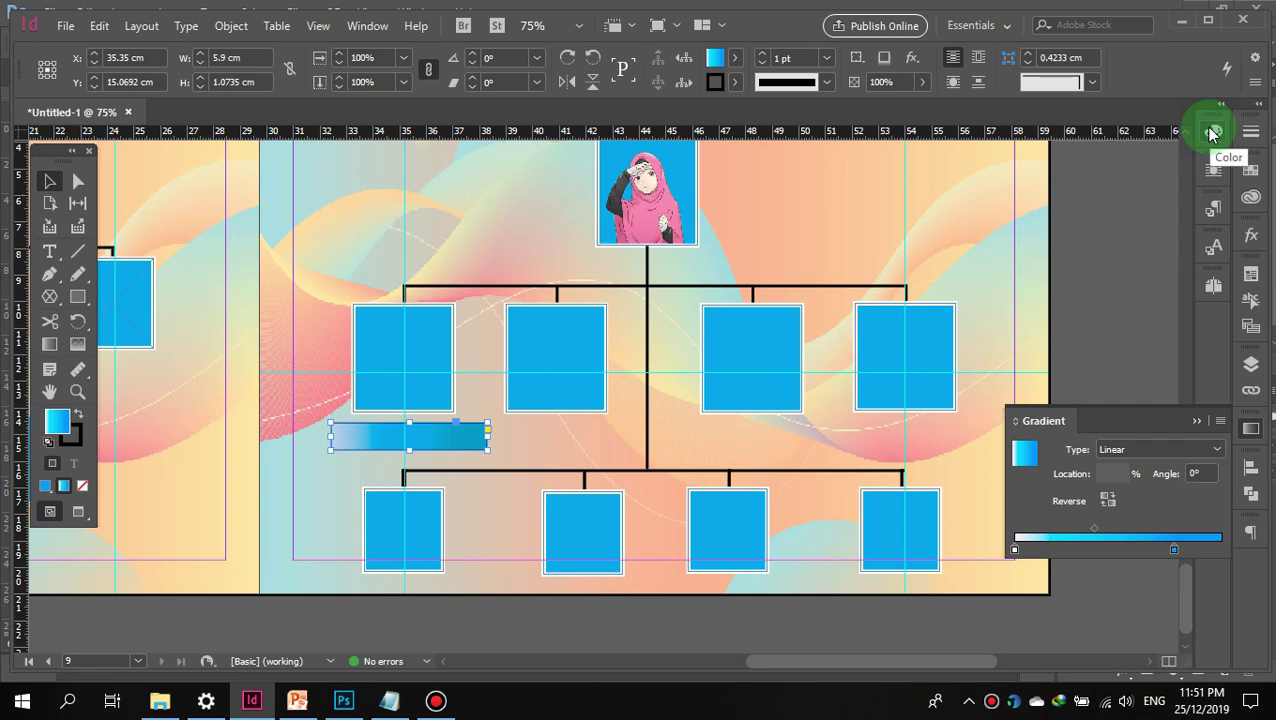
pyautogui.click(1211, 133)
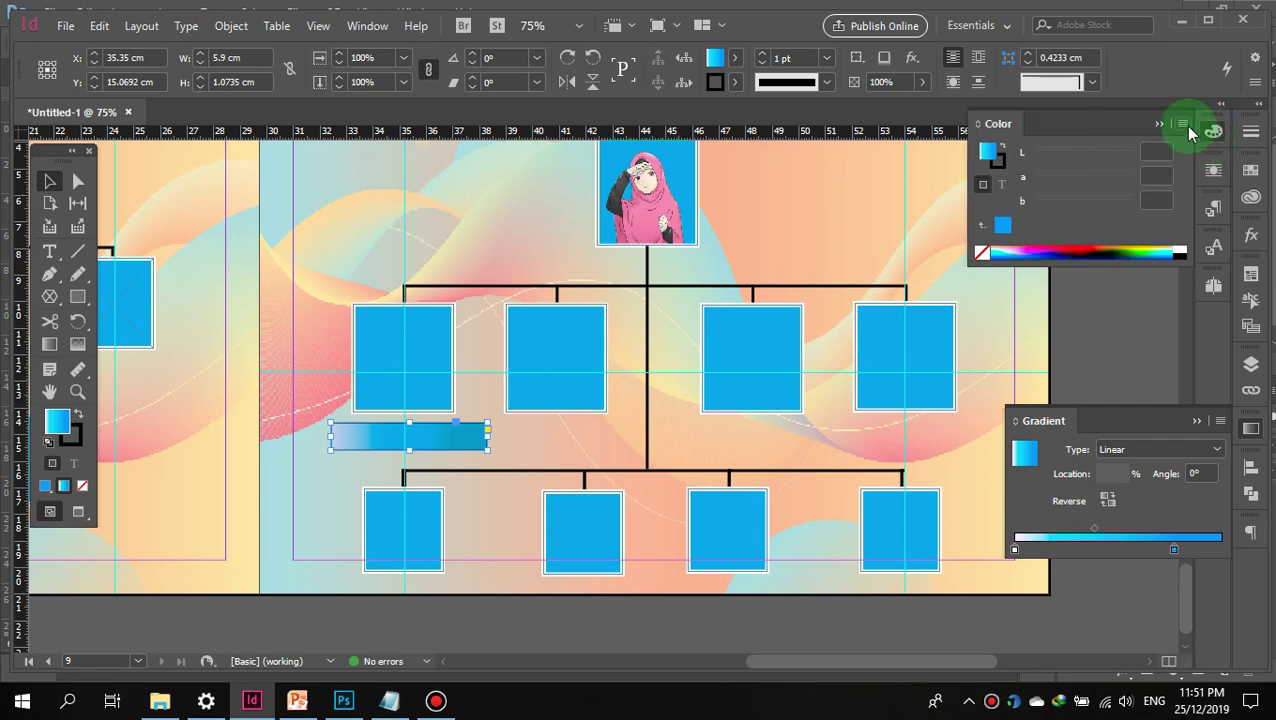
pyautogui.click(1183, 124)
pyautogui.click(1090, 198)
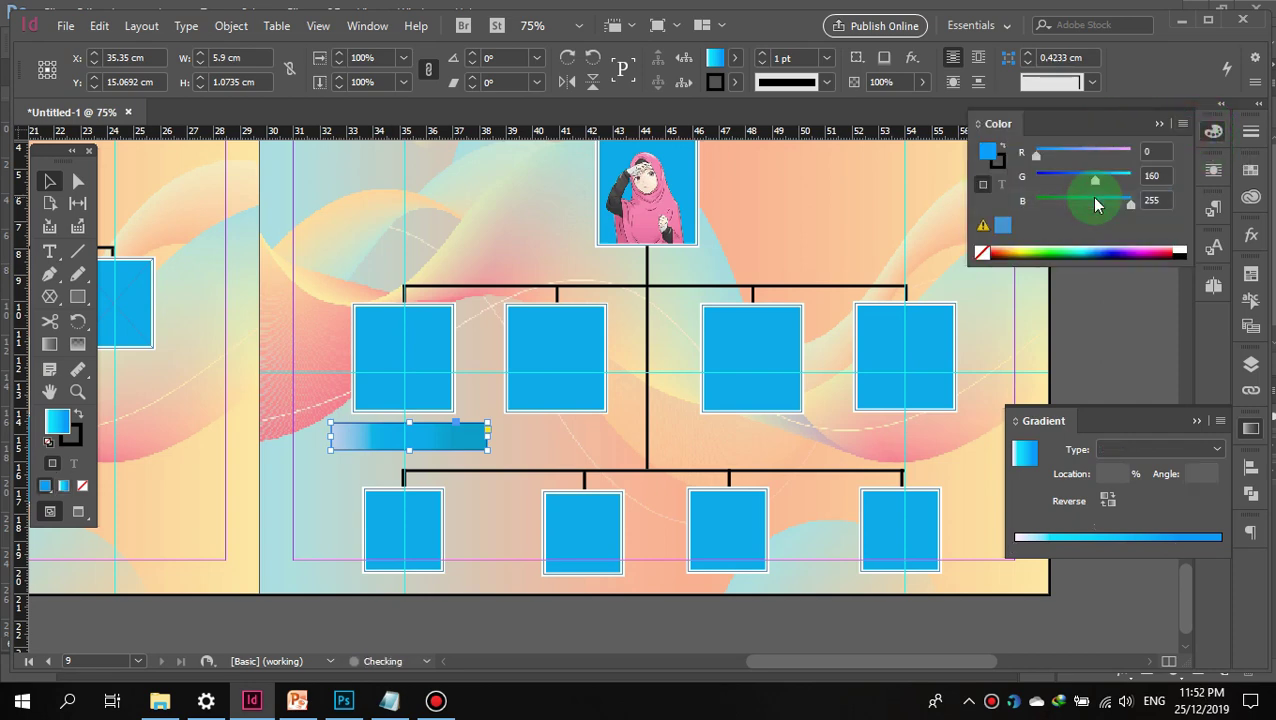
# Step: Give the label bar a linear two-stop gradient fill, removing the extra stop
pyautogui.click(1026, 250)
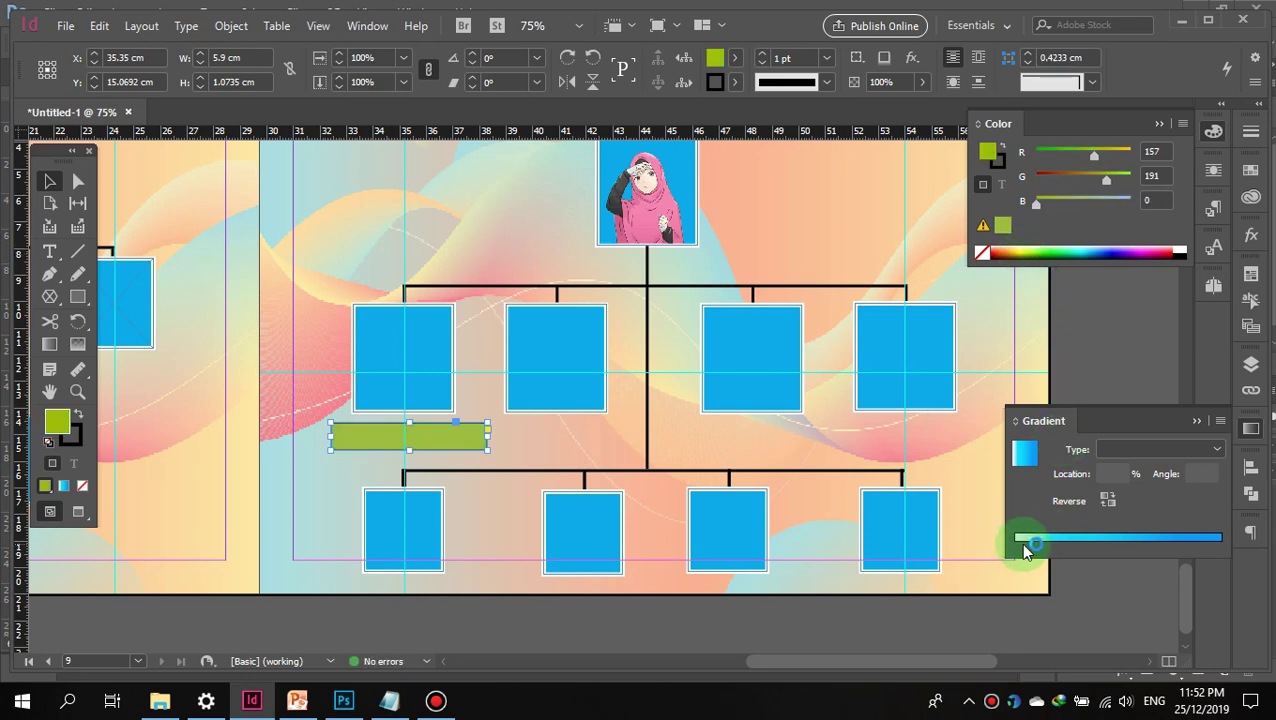
pyautogui.click(1021, 543)
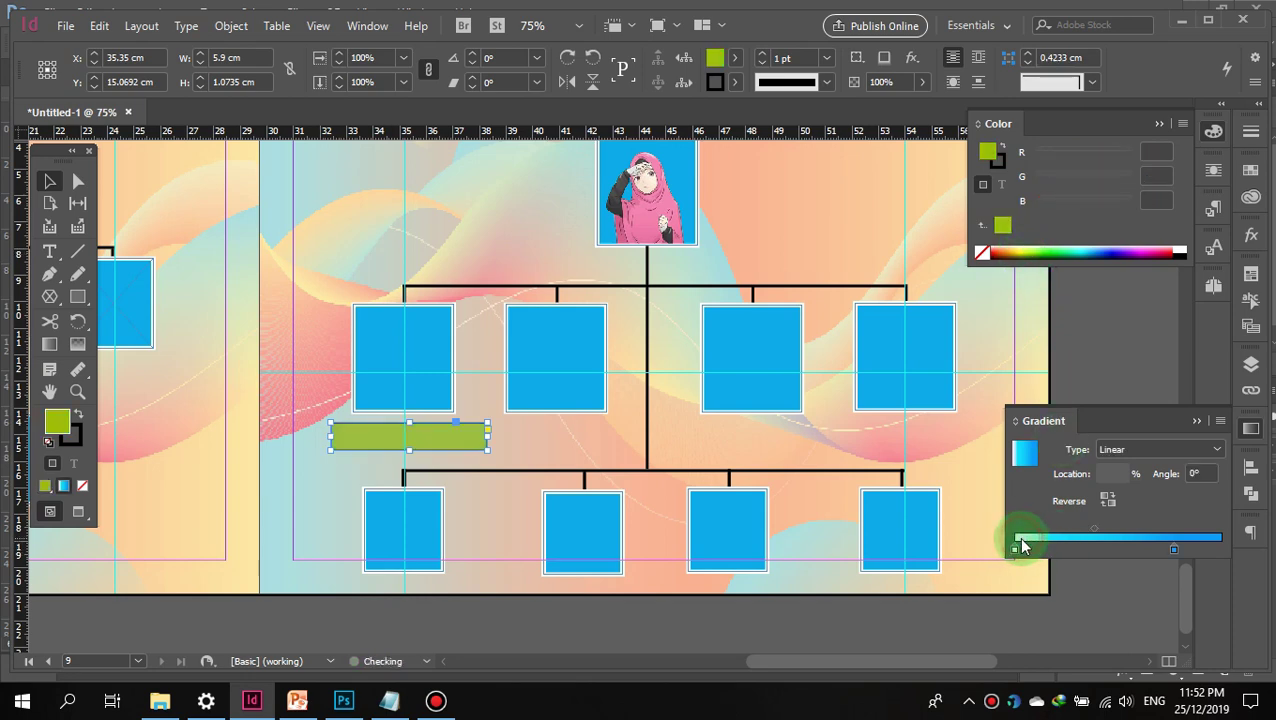
pyautogui.click(1216, 452)
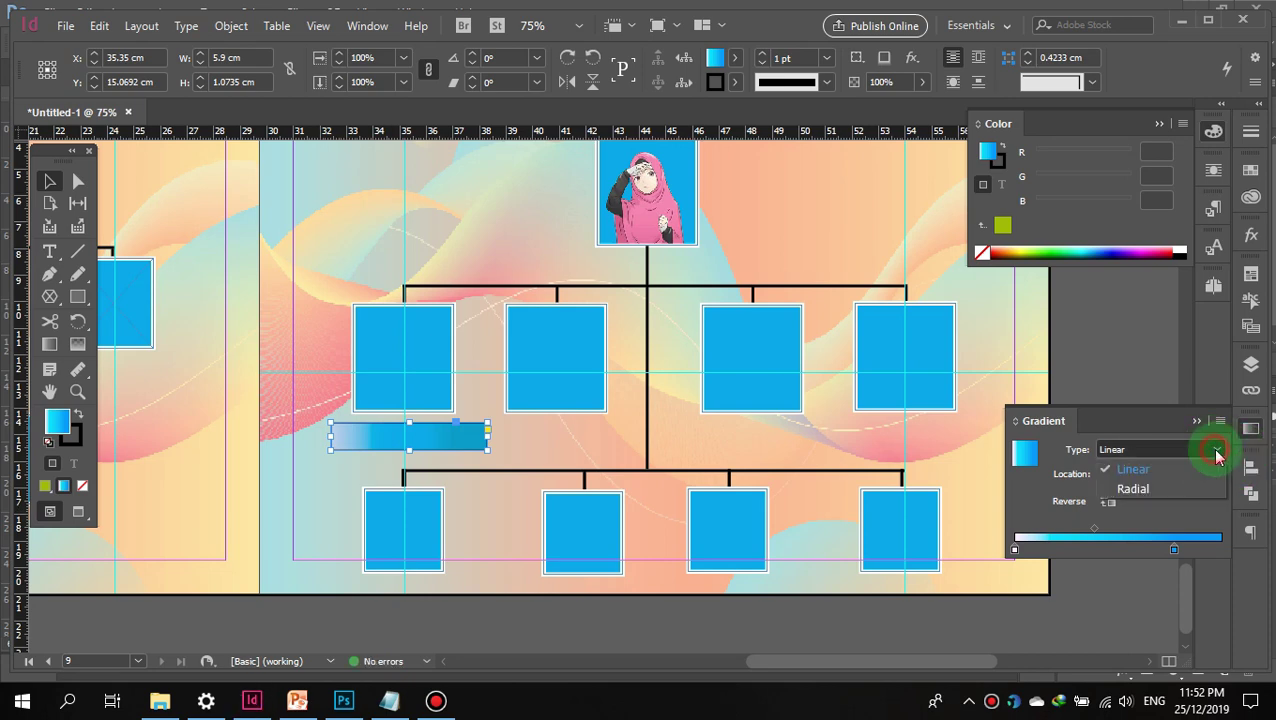
pyautogui.click(1184, 490)
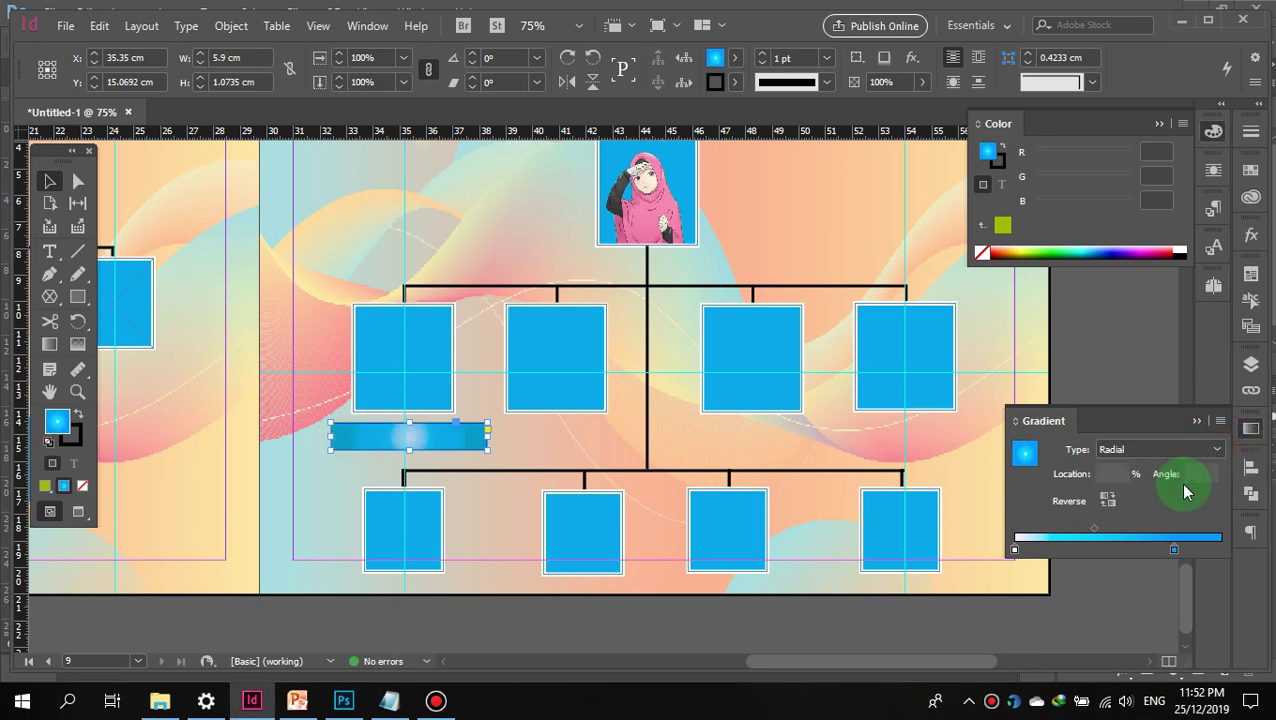
pyautogui.click(1196, 451)
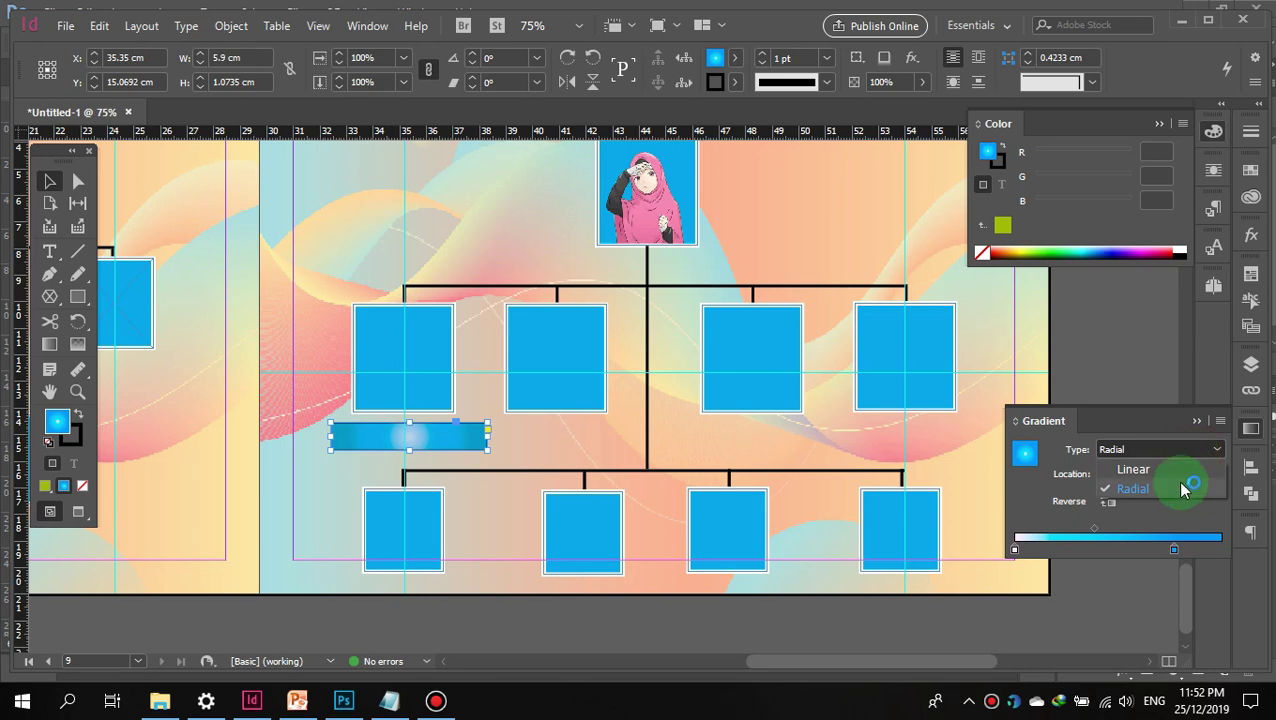
pyautogui.click(1133, 469)
pyautogui.moveTo(1071, 549); pyautogui.dragTo(1048, 356)
pyautogui.click(1015, 550)
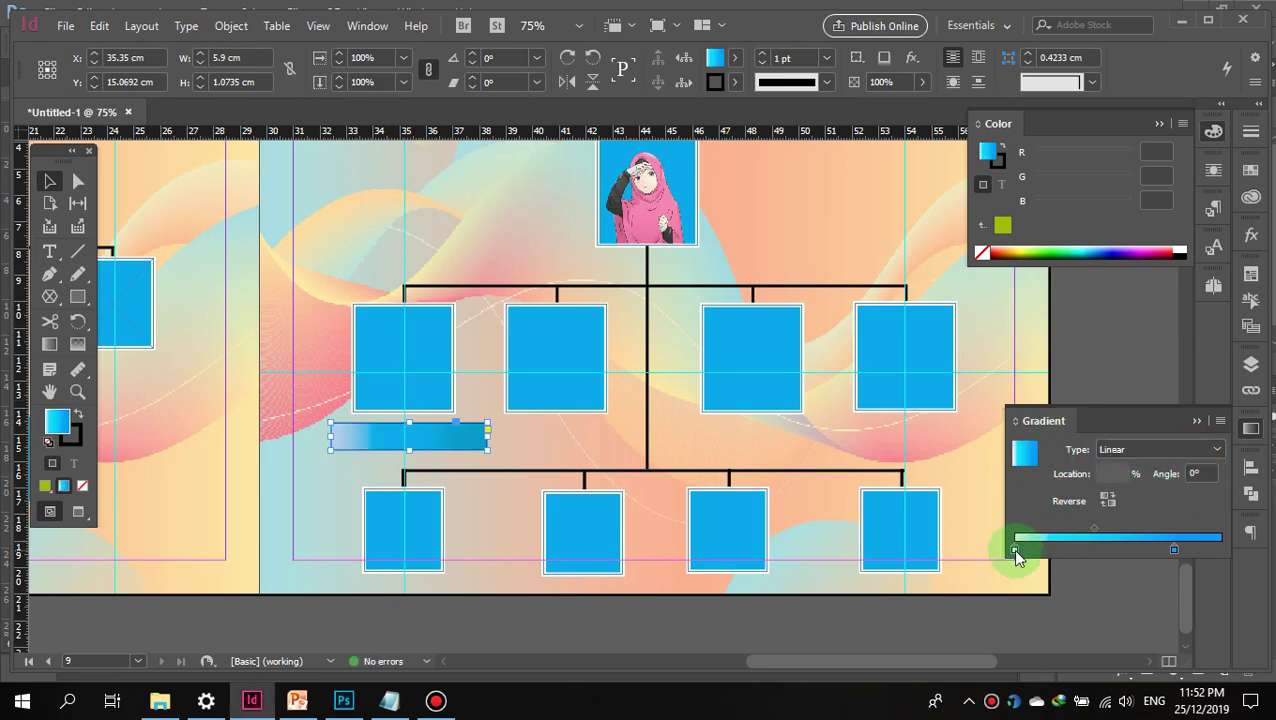
# Step: Colour the gradient green to white, then close the Gradient and Color panels
pyautogui.click(1148, 249)
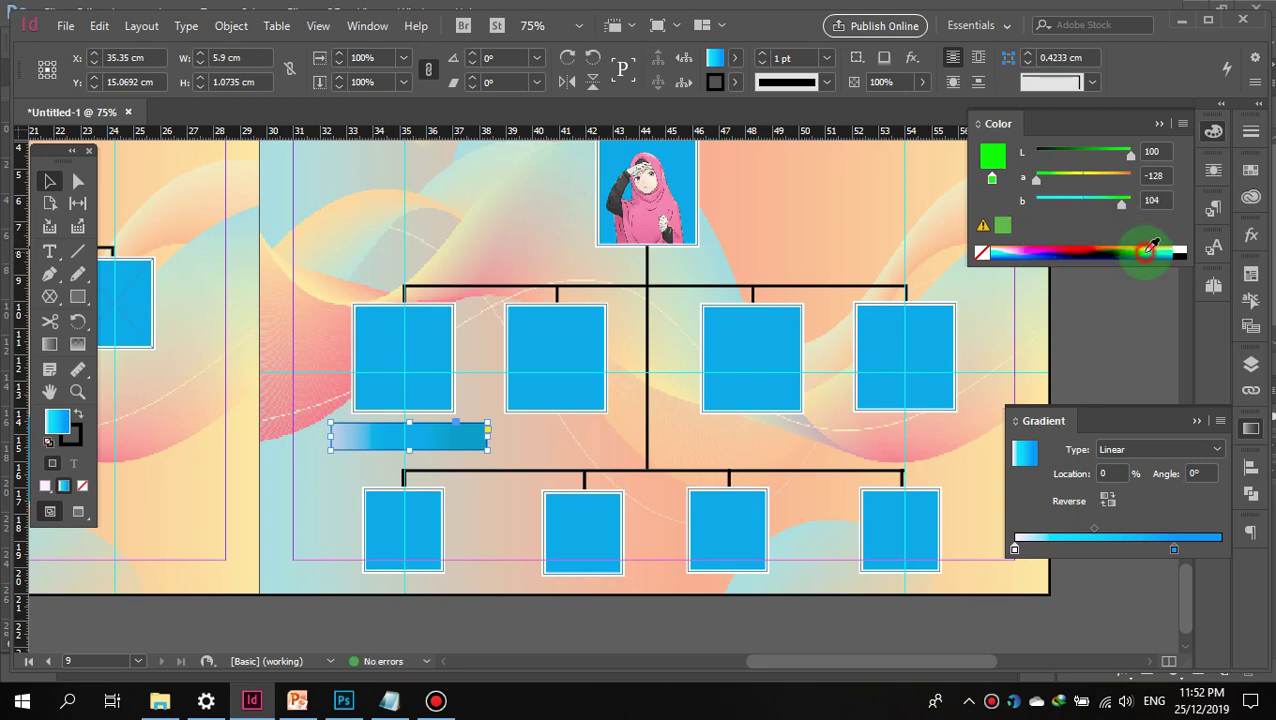
pyautogui.click(1173, 550)
pyautogui.click(1183, 252)
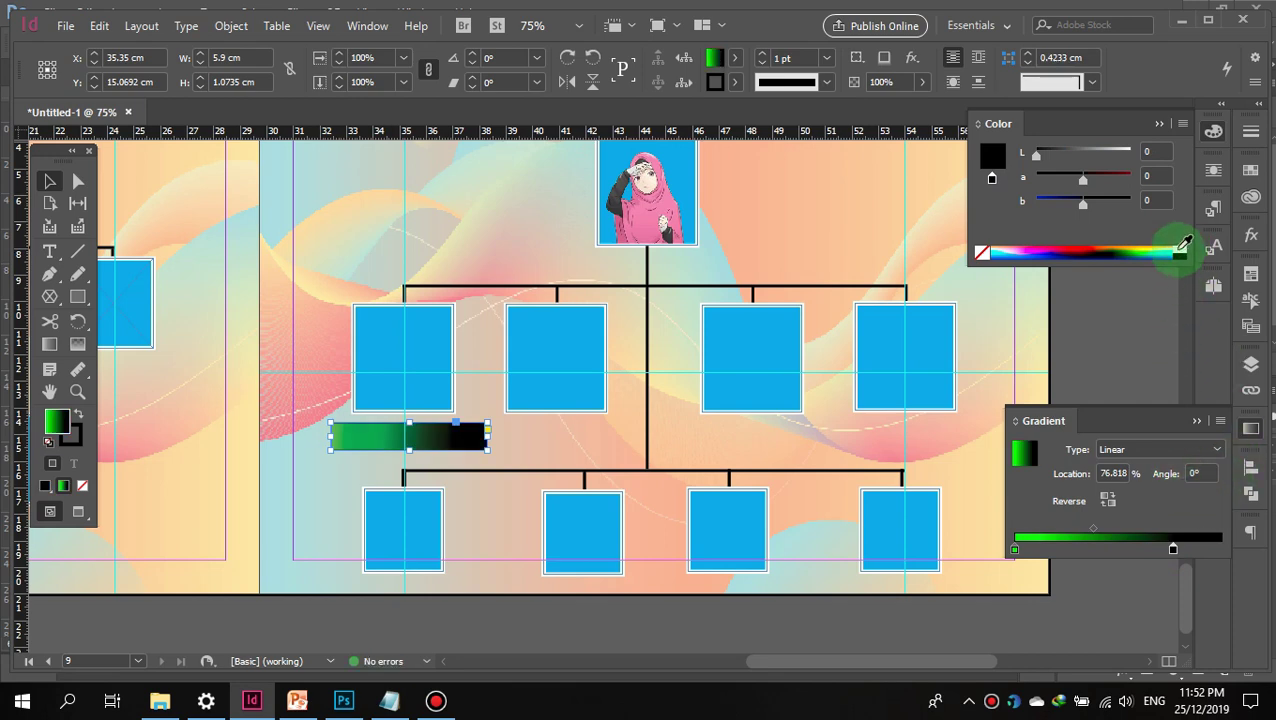
pyautogui.click(1180, 247)
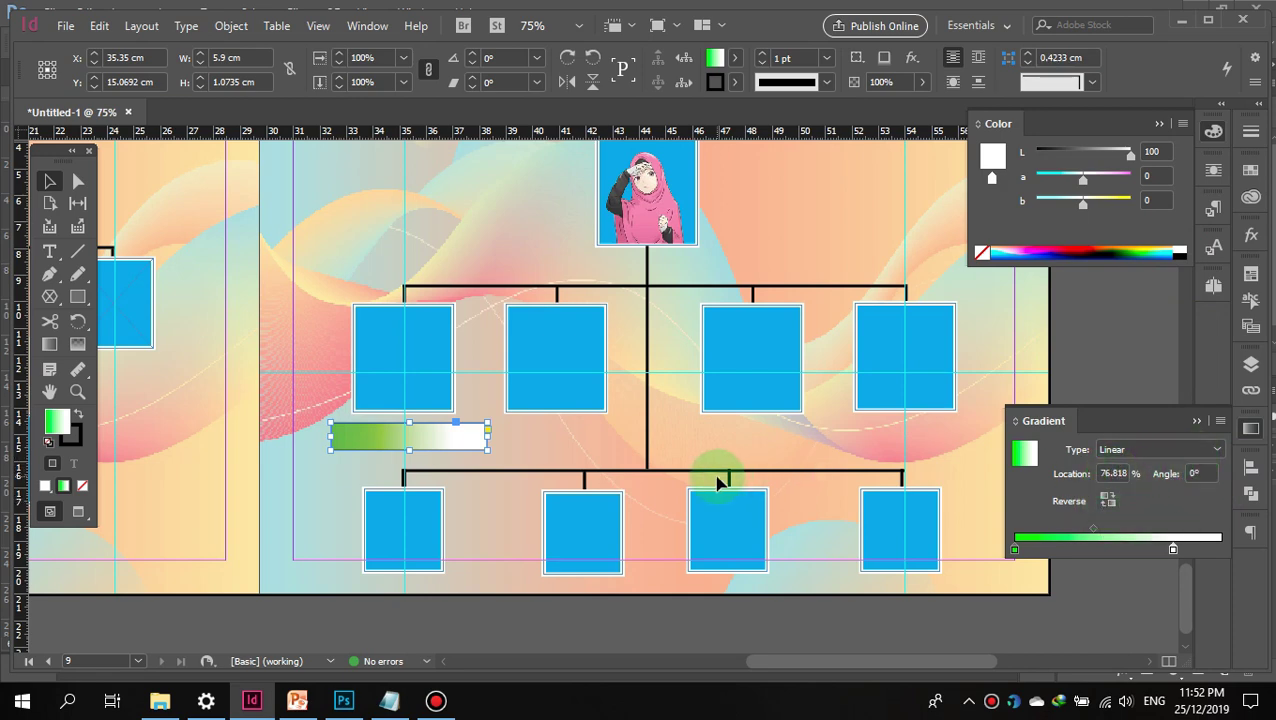
pyautogui.click(1055, 360)
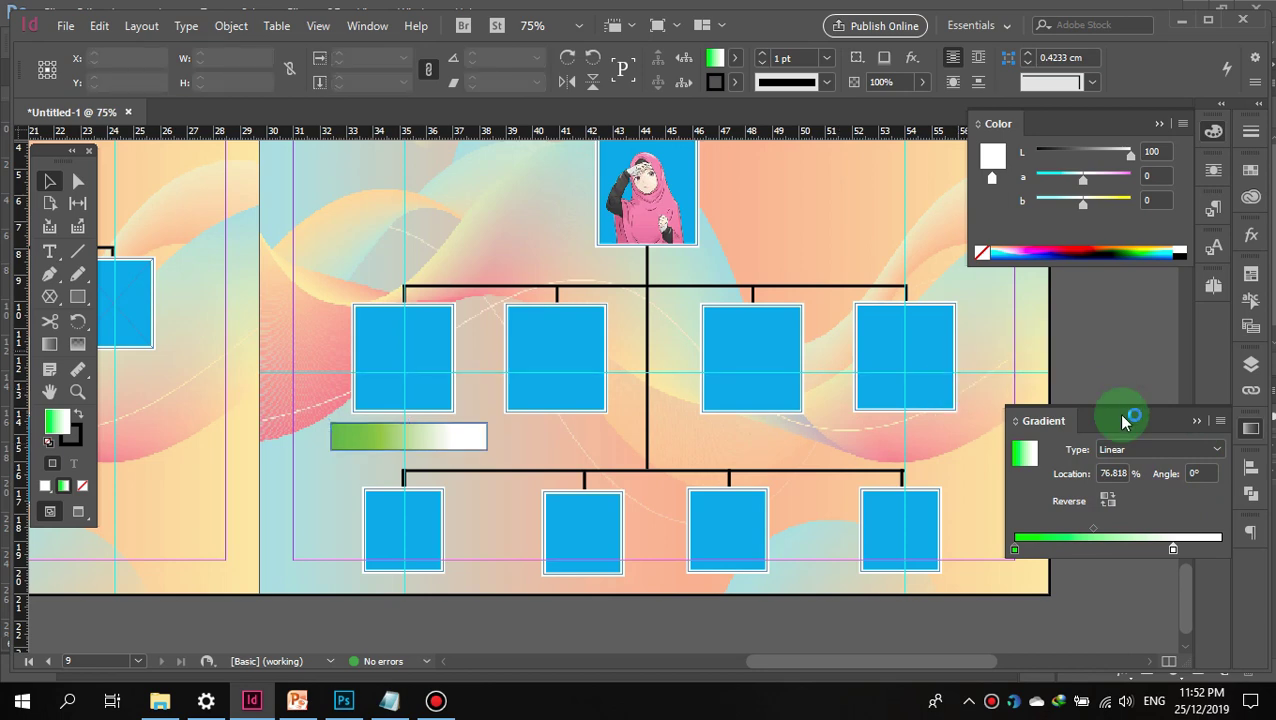
pyautogui.click(1198, 422)
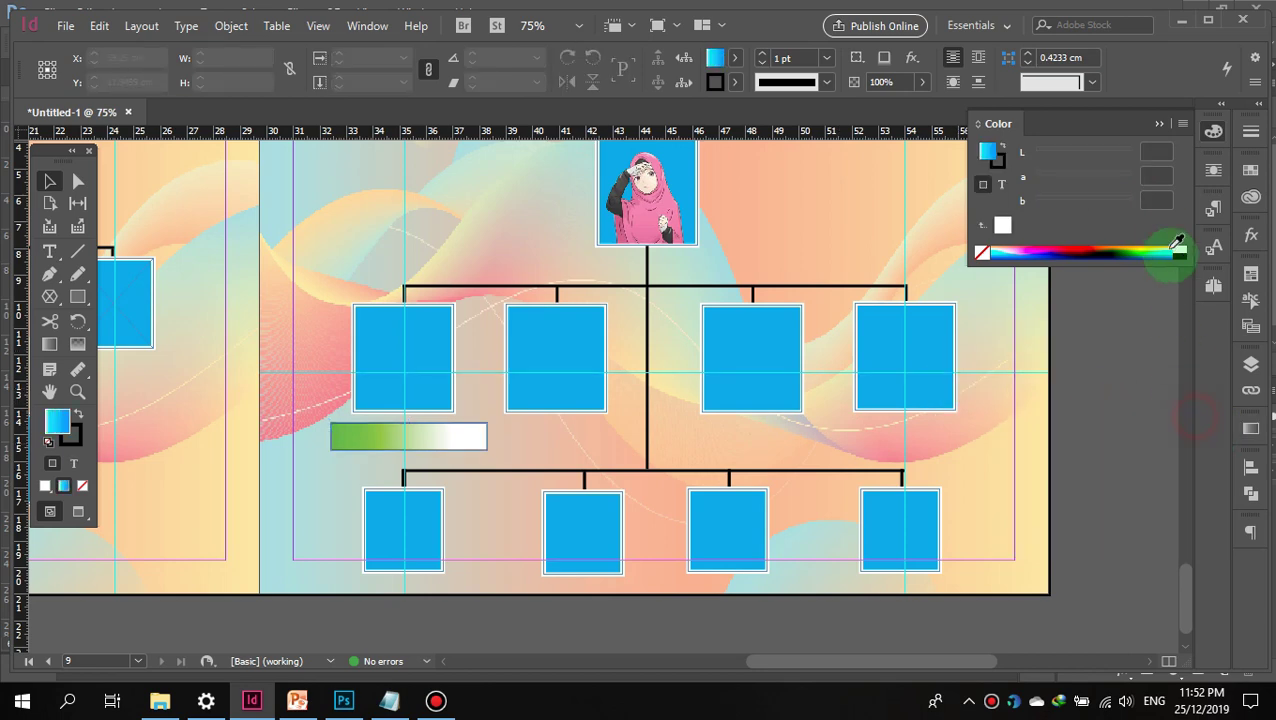
pyautogui.click(1159, 127)
# Step: Add a text frame with the staff member's name on the green label and nudge it into place
pyautogui.click(382, 432)
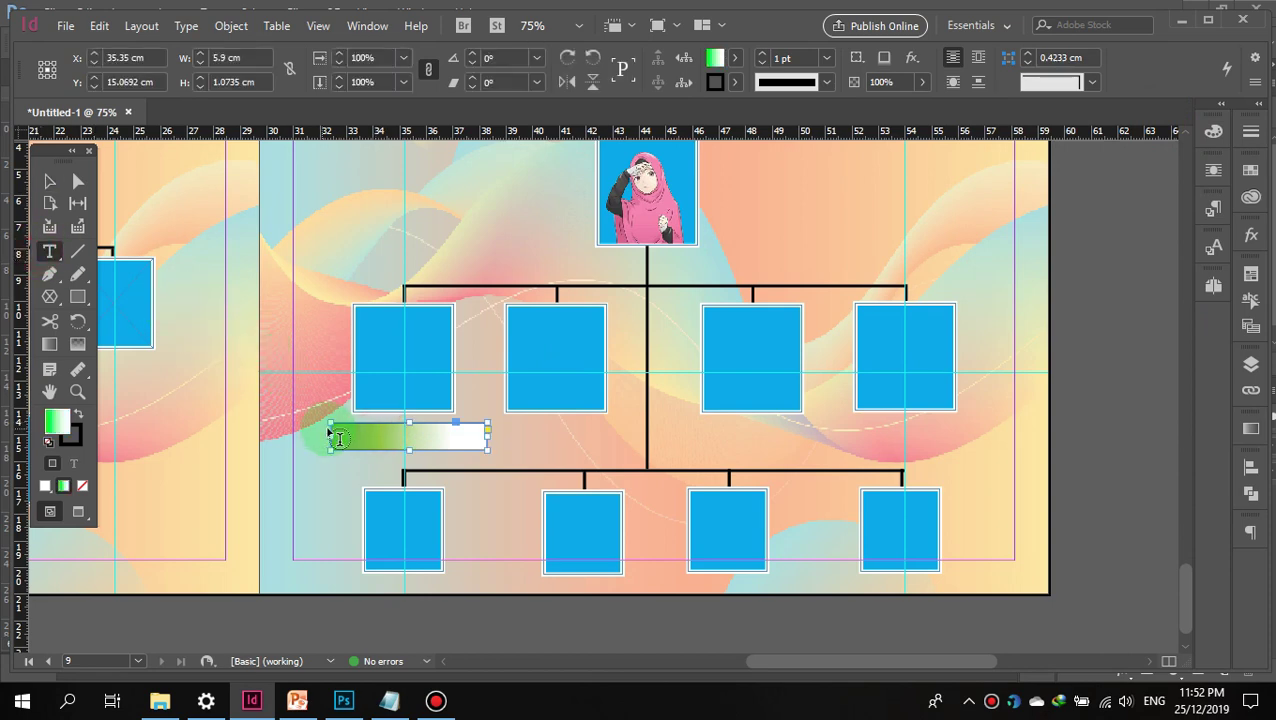
pyautogui.moveTo(350, 436); pyautogui.dragTo(468, 446)
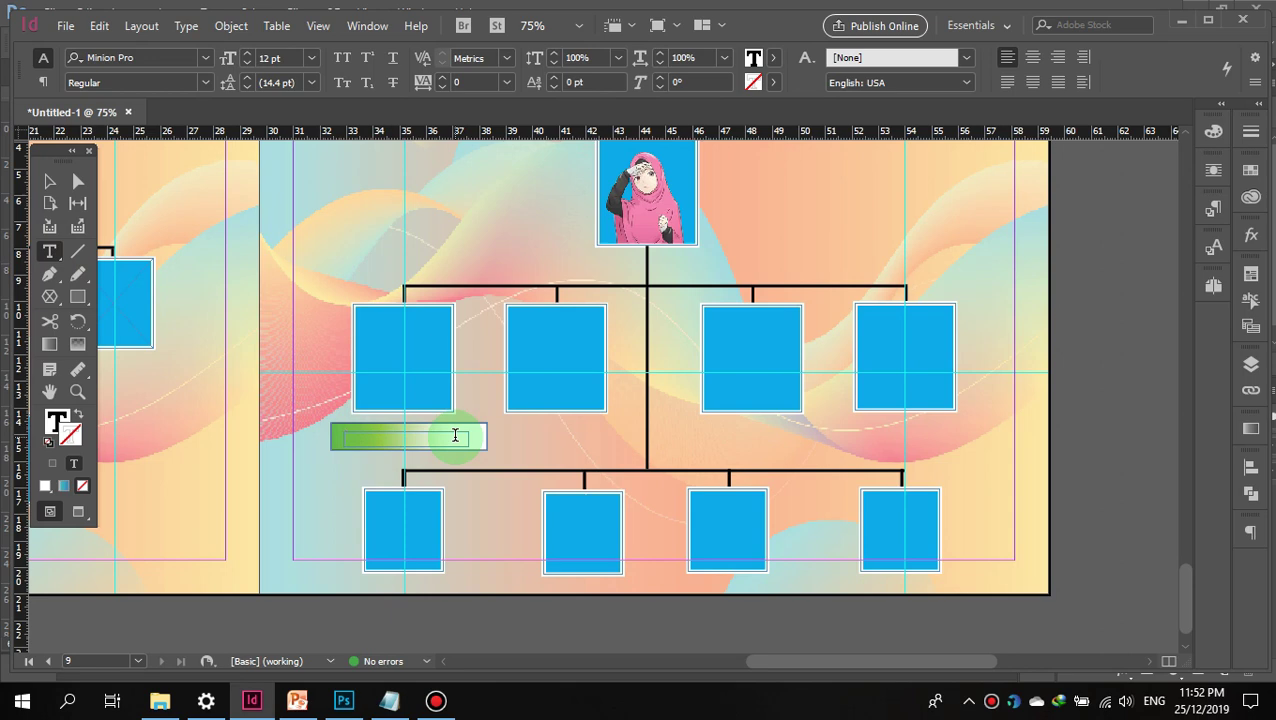
pyautogui.write('PN.')
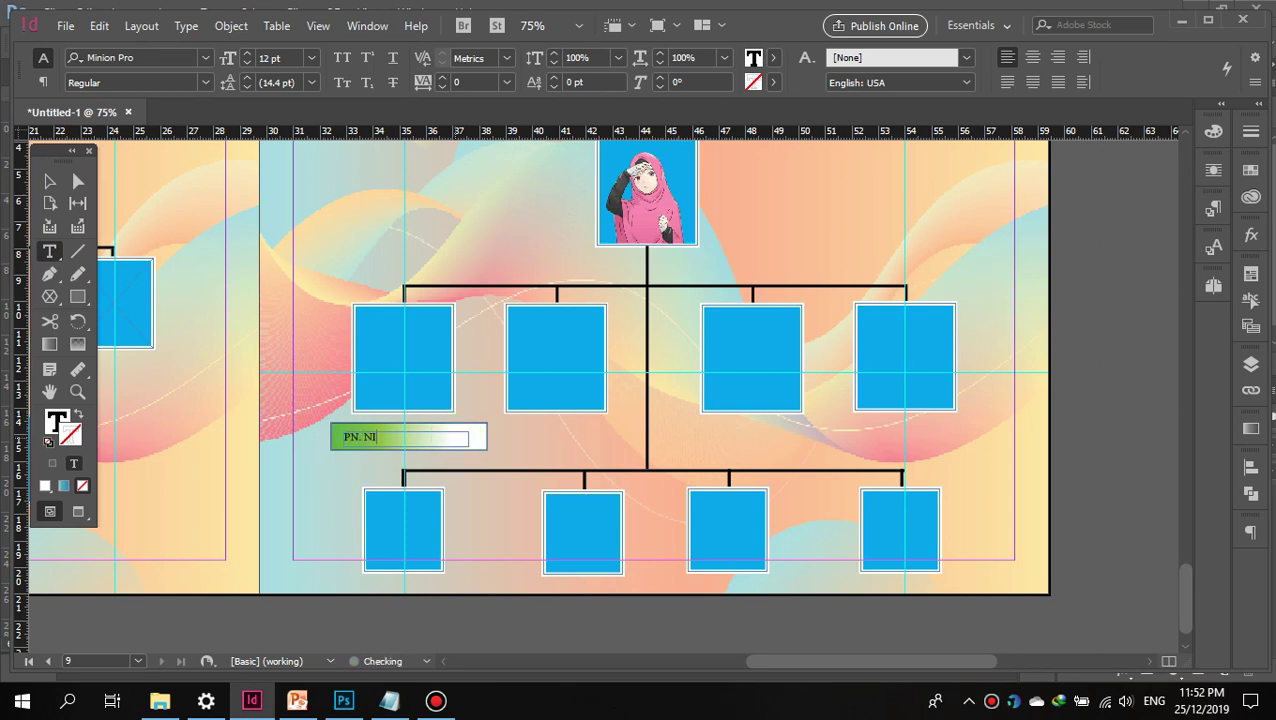
pyautogui.write(' NOR SYAHRIAH')
pyautogui.click(49, 181)
pyautogui.moveTo(343, 437); pyautogui.dragTo(345, 434)
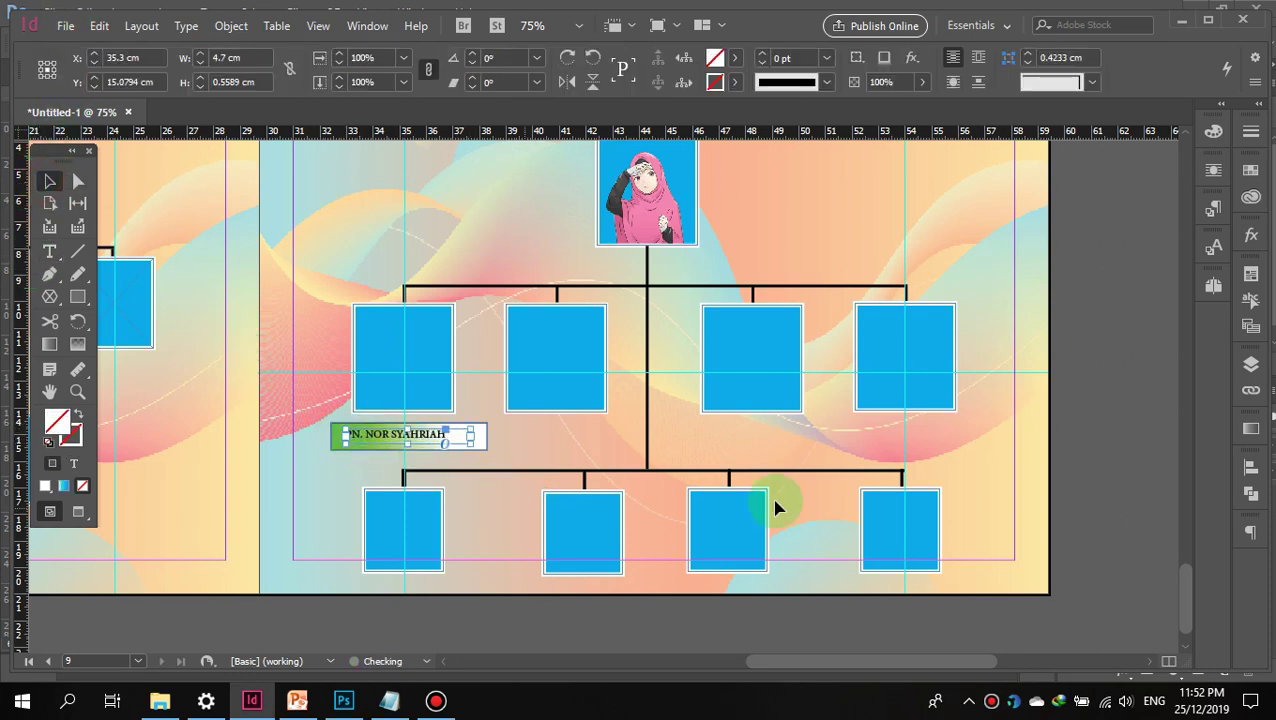
# Step: Zoom out to 50% and scroll so both pages of the spread are visible
pyautogui.click(917, 475)
pyautogui.hotkey('ctrl', '-')
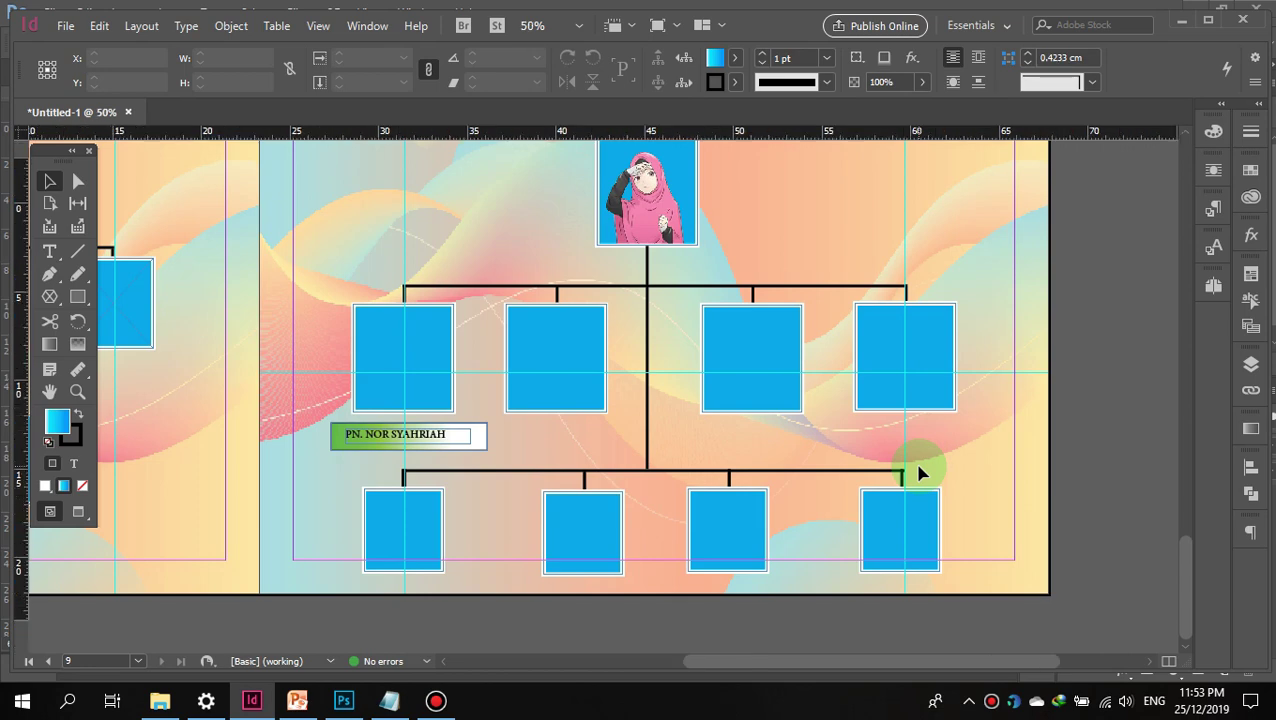
pyautogui.moveTo(720, 659); pyautogui.dragTo(634, 661)
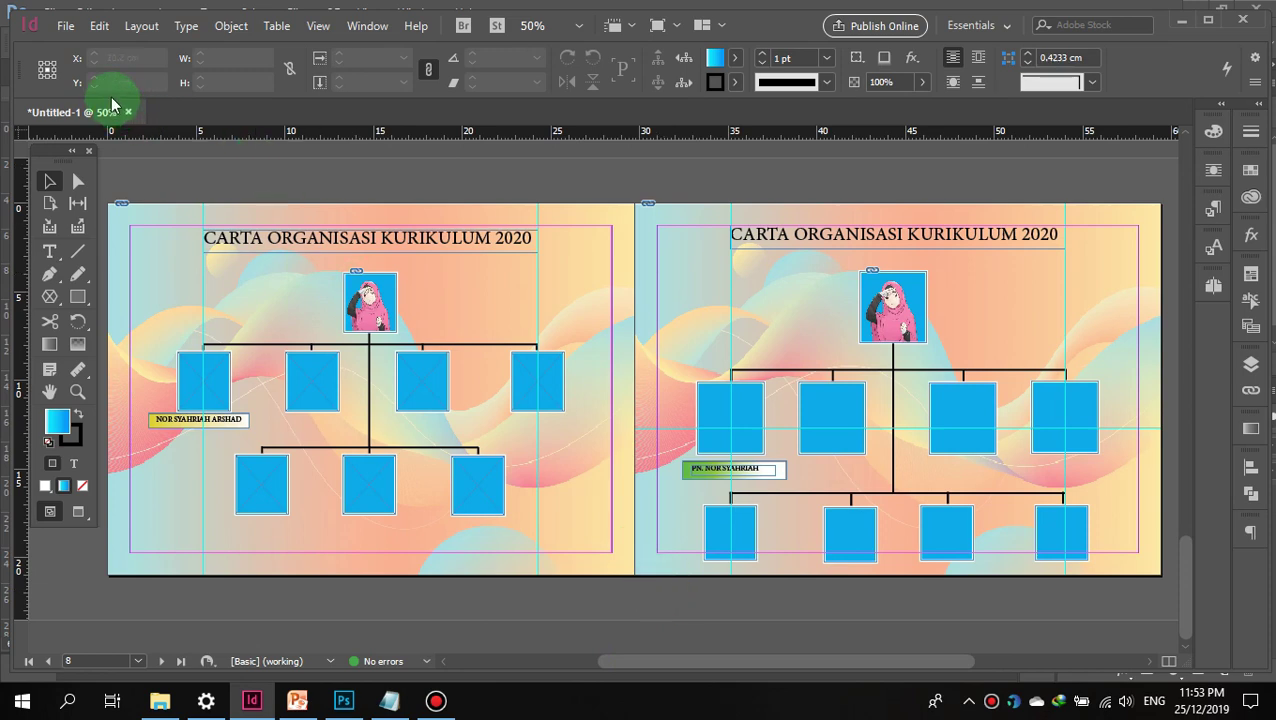
# Step: Open the Export dialog and try the EPS, Adobe PDF (Print) and JPEG formats
pyautogui.click(64, 27)
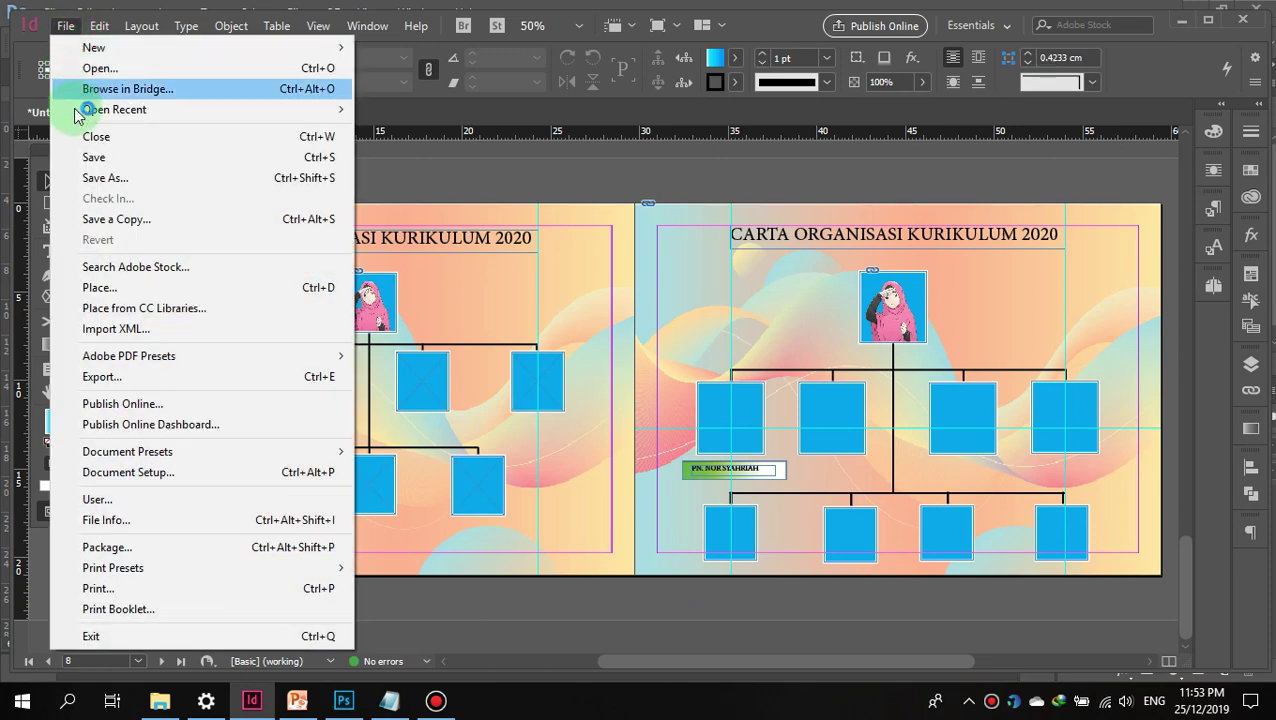
pyautogui.click(106, 377)
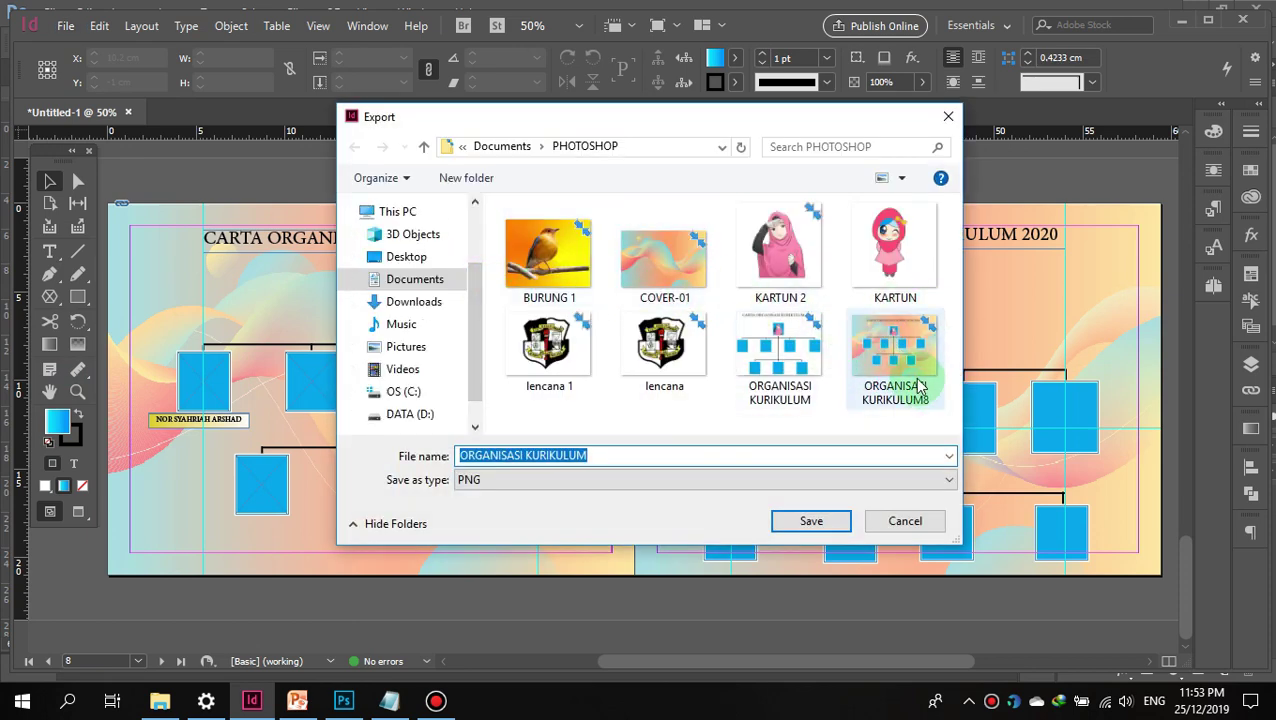
pyautogui.click(600, 480)
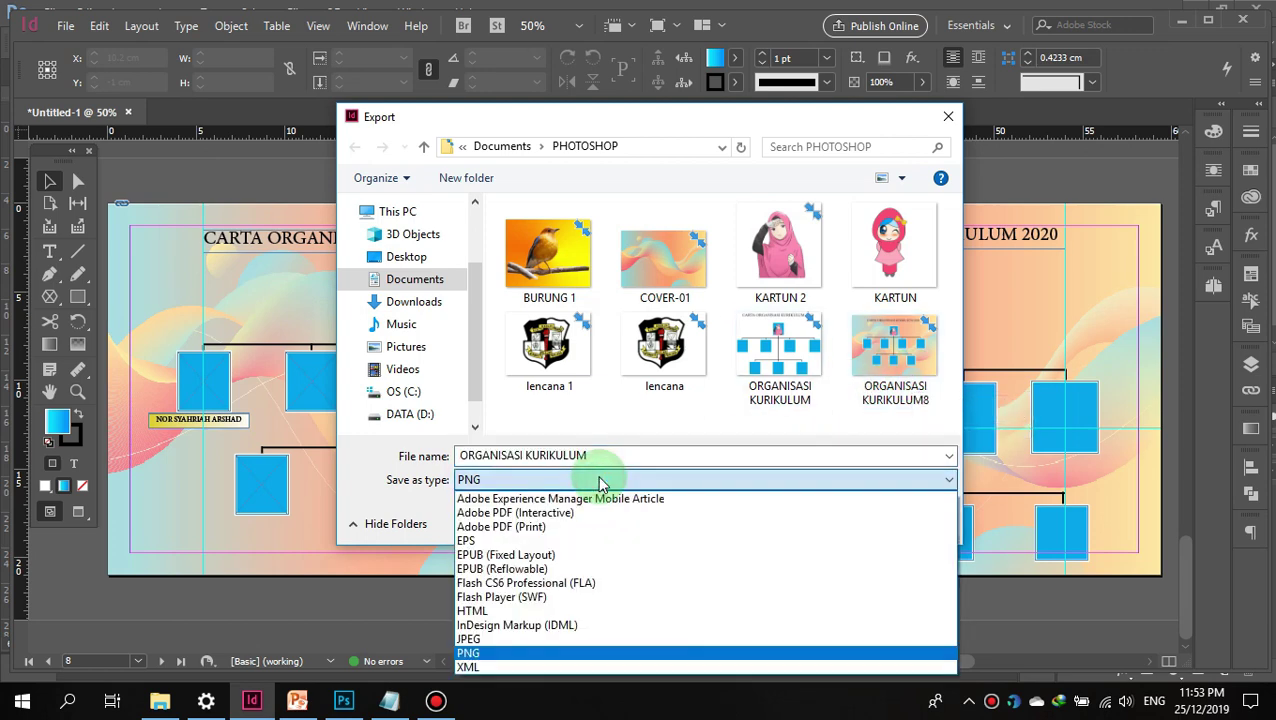
pyautogui.click(558, 540)
pyautogui.click(564, 479)
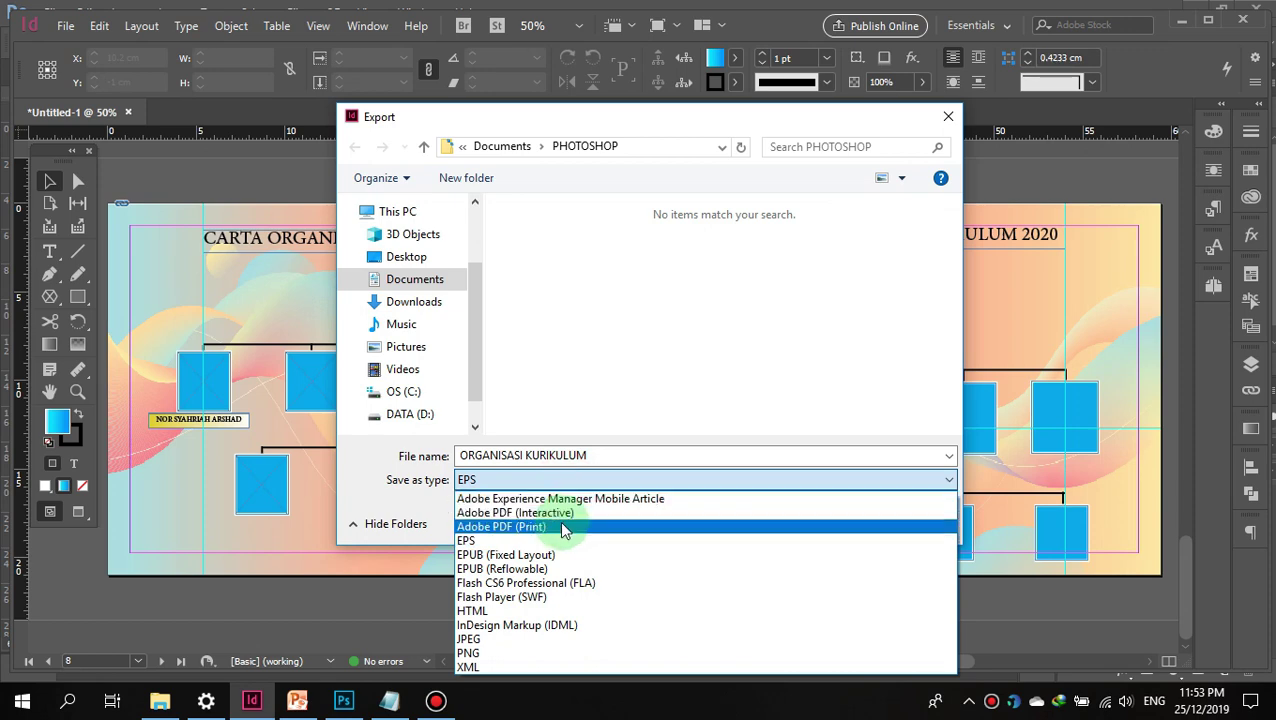
pyautogui.click(564, 528)
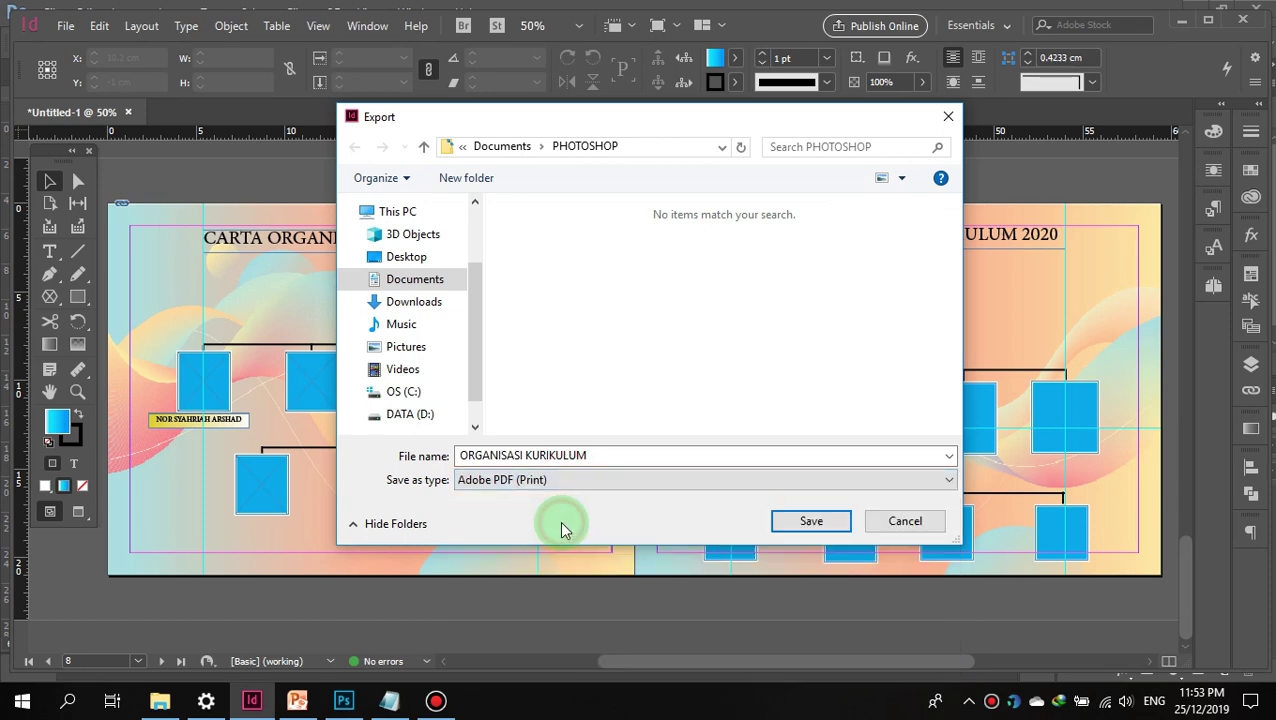
pyautogui.click(604, 487)
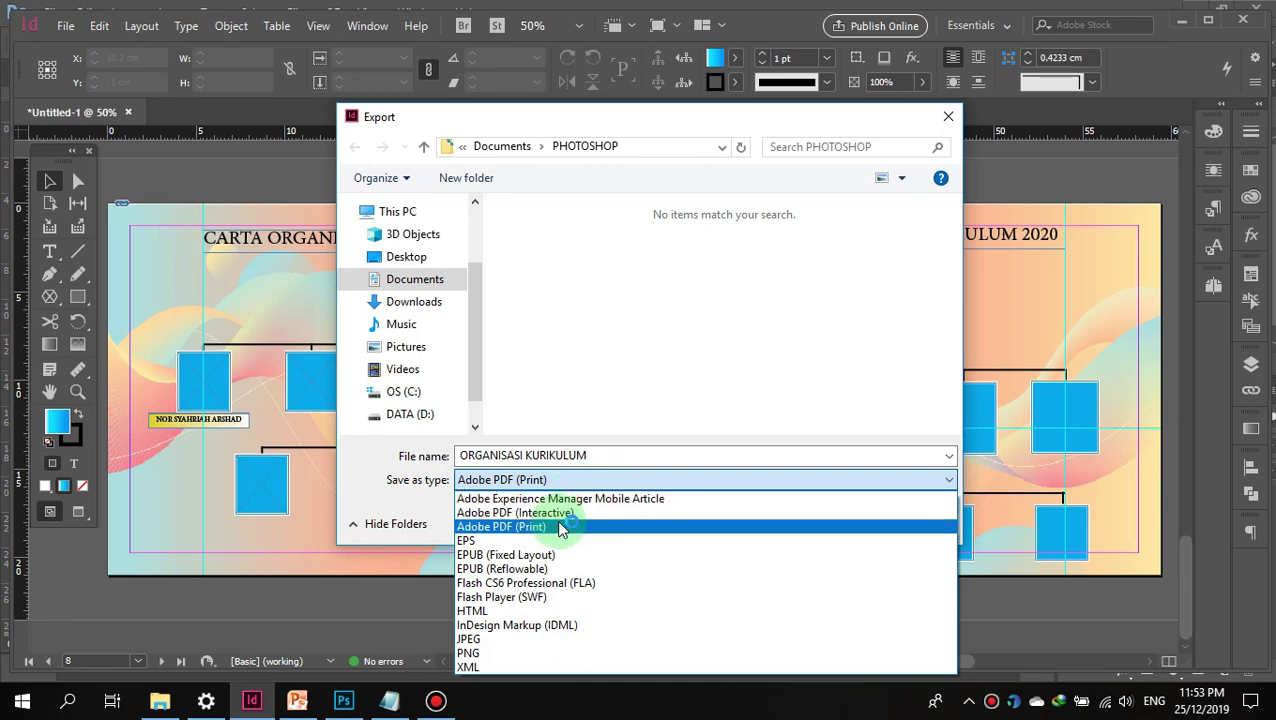
pyautogui.click(513, 638)
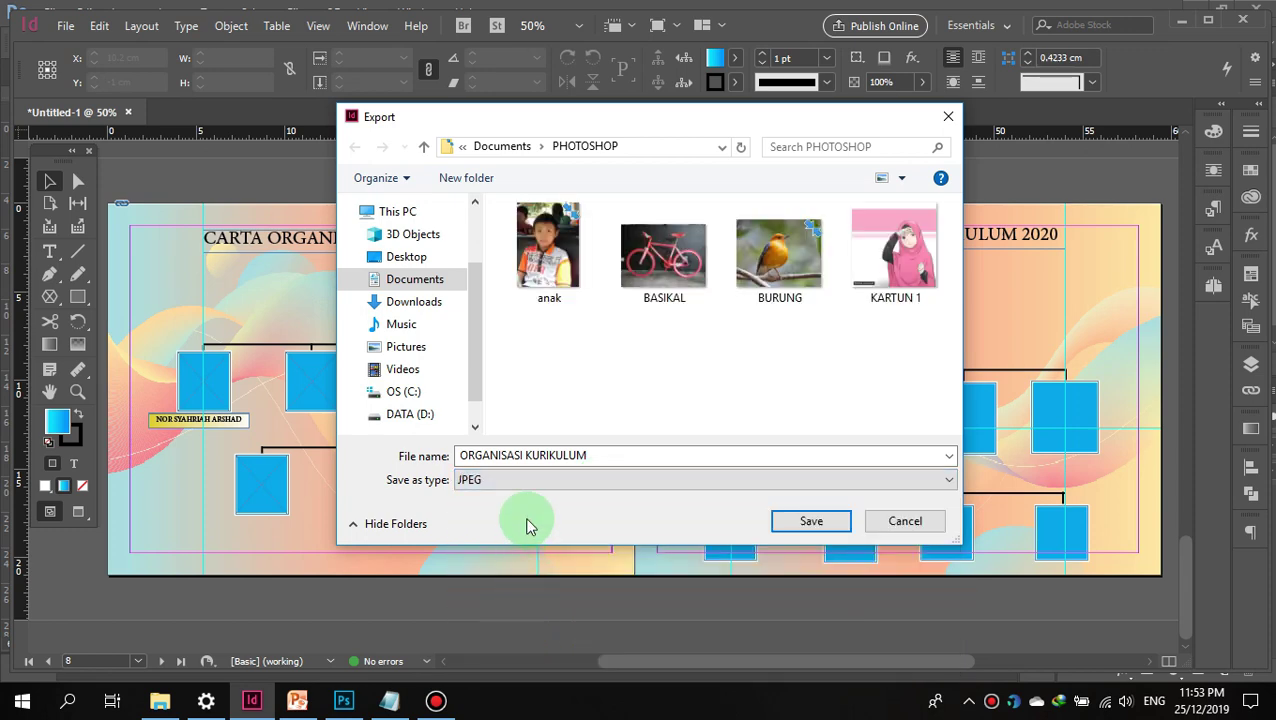
# Step: Choose PNG as the export format, review the type list once more, then cancel
pyautogui.click(540, 482)
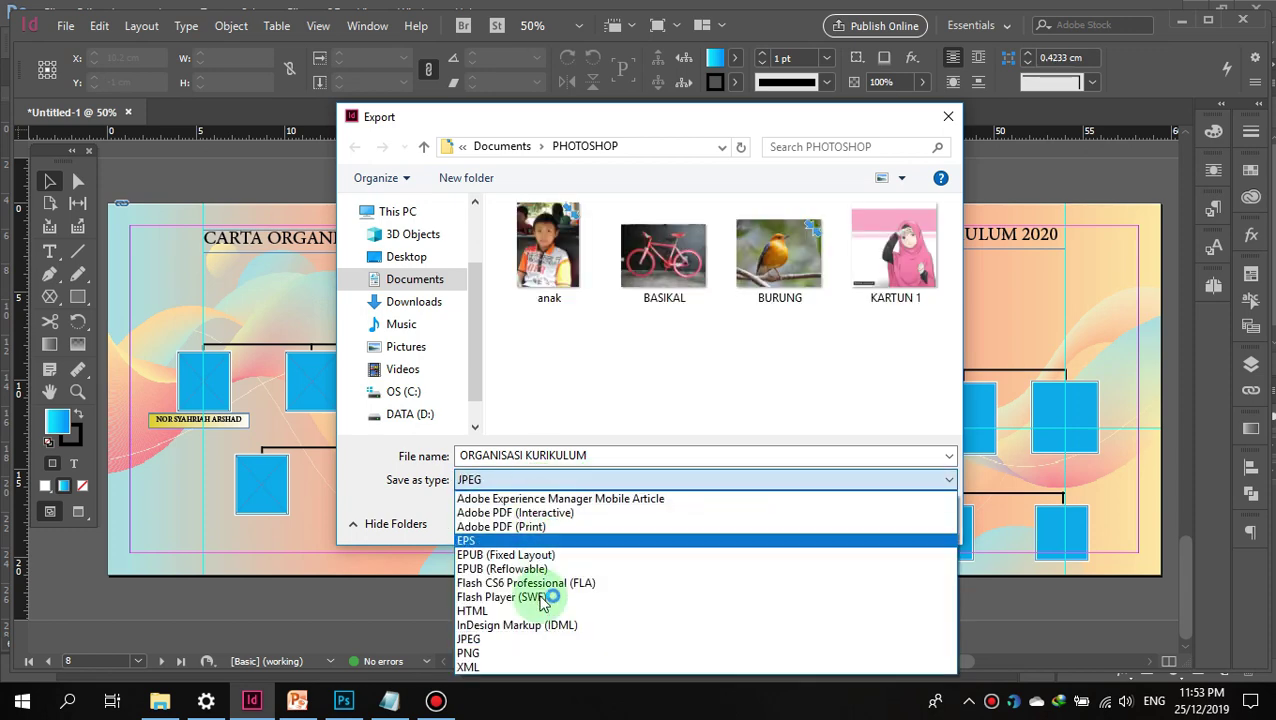
pyautogui.click(541, 652)
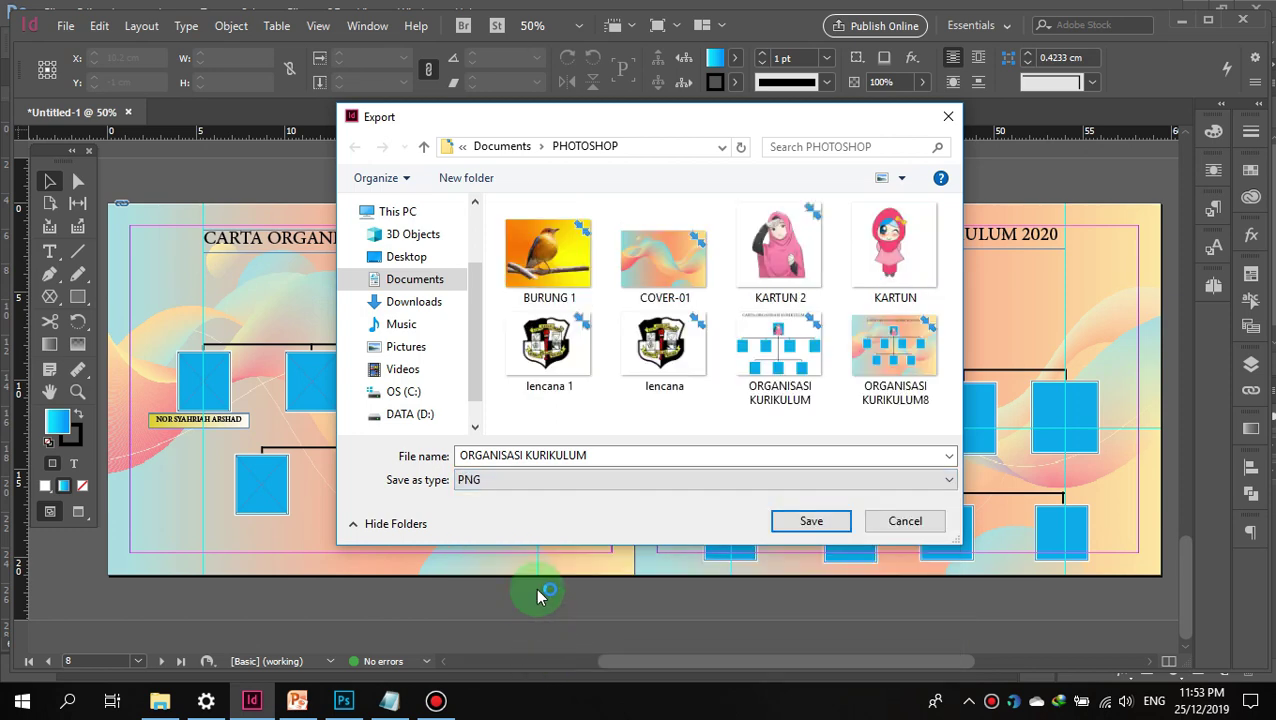
pyautogui.click(549, 489)
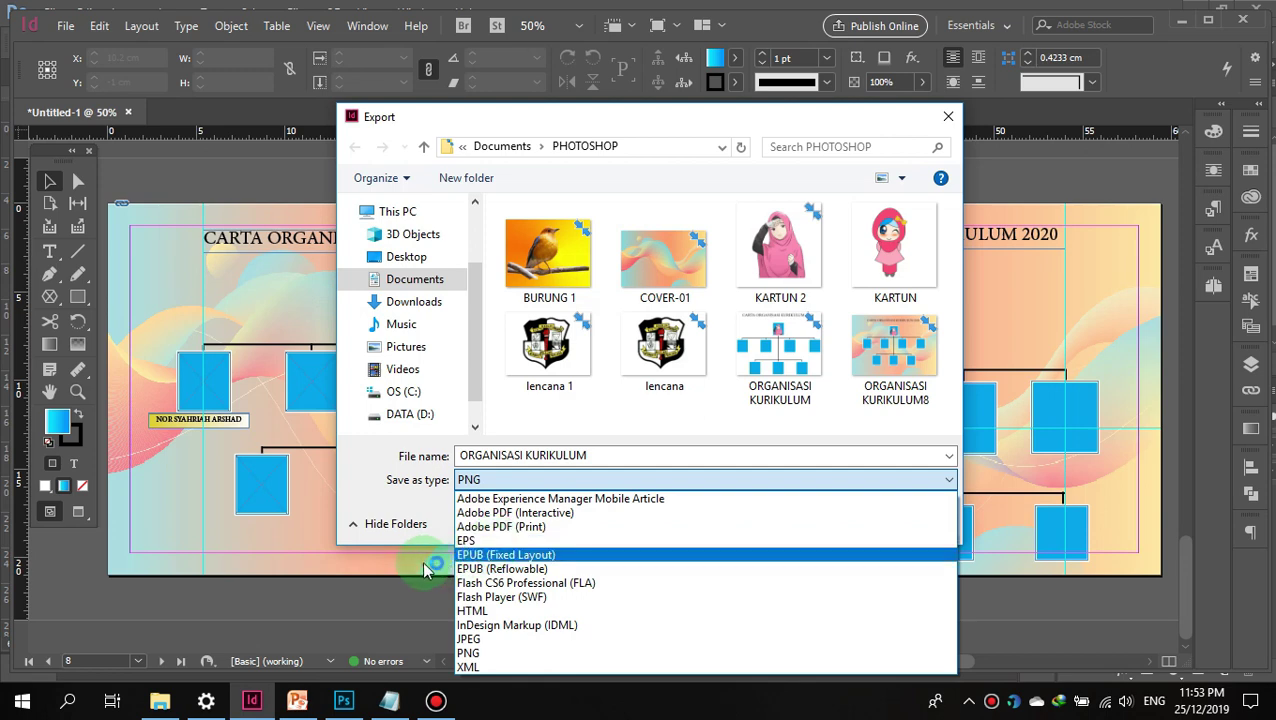
pyautogui.click(397, 604)
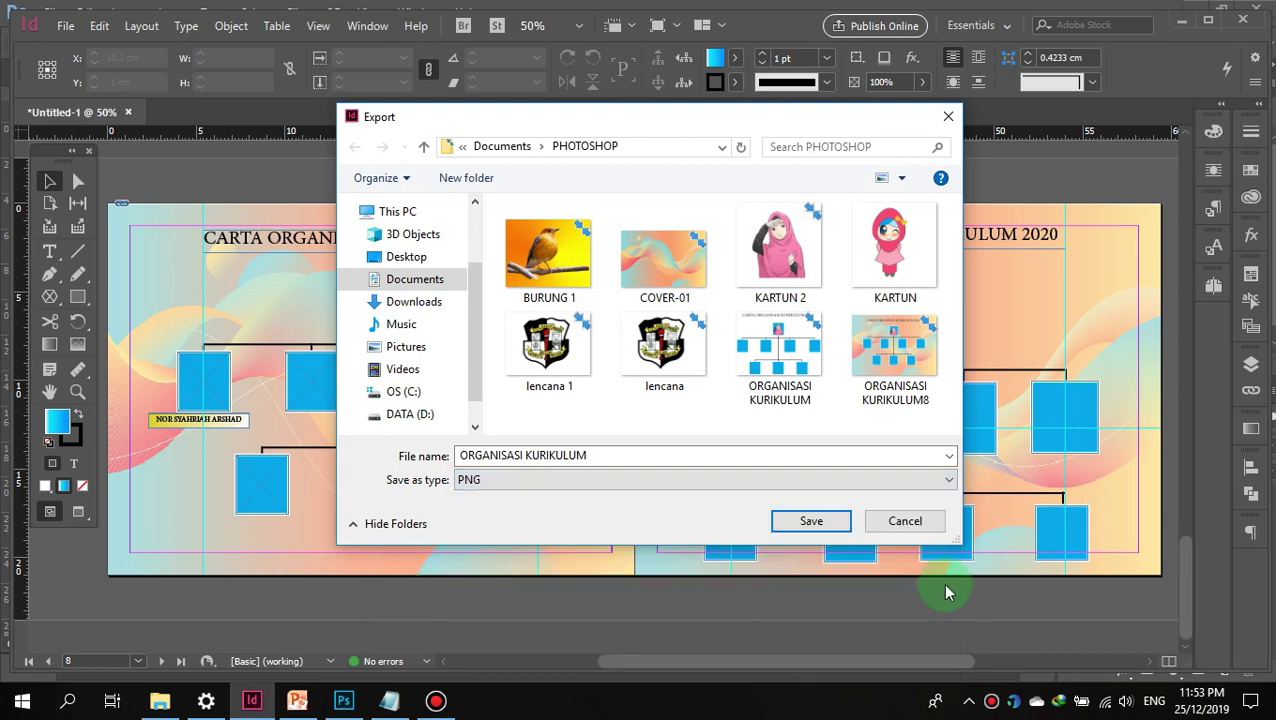
pyautogui.click(905, 521)
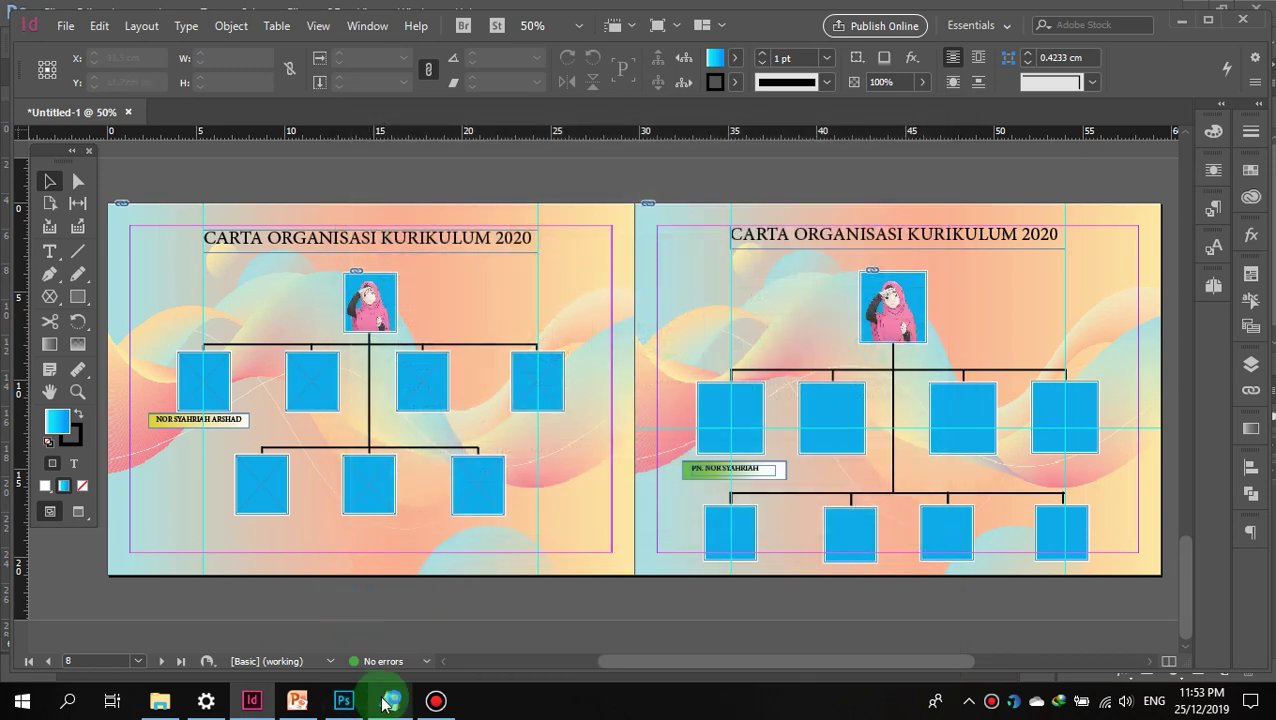
pyautogui.click(389, 700)
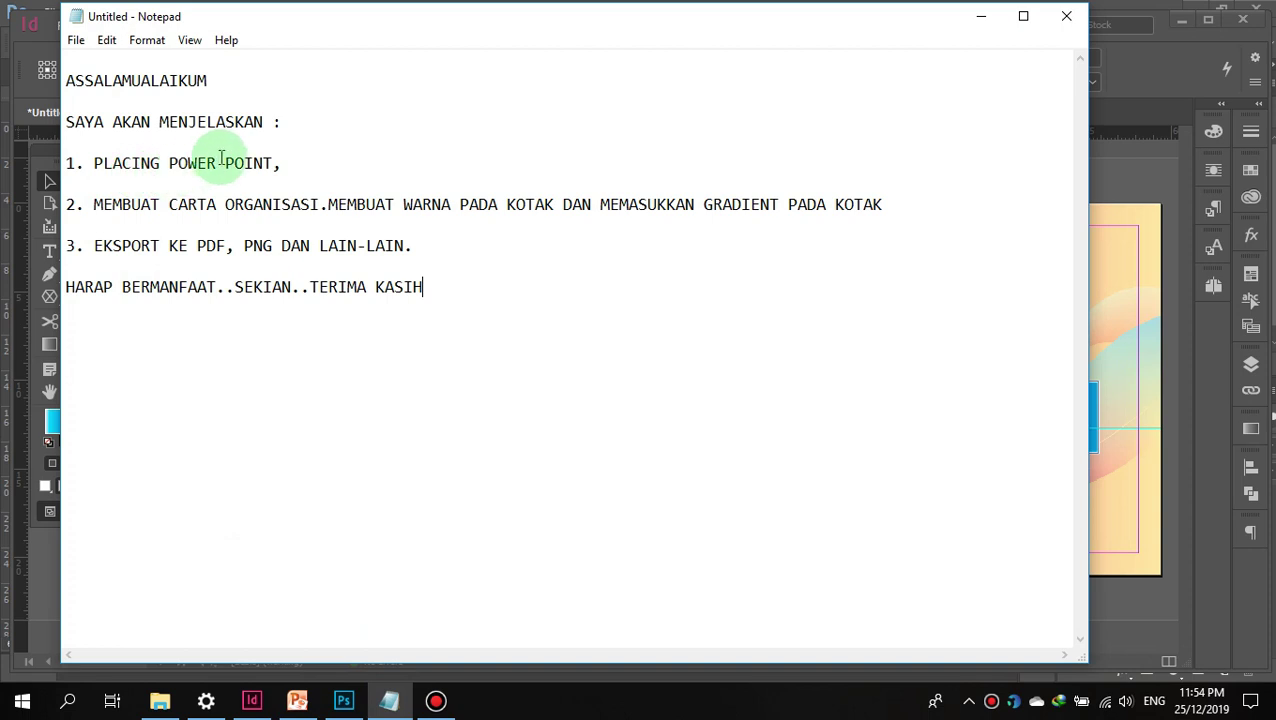
pyautogui.click(310, 168)
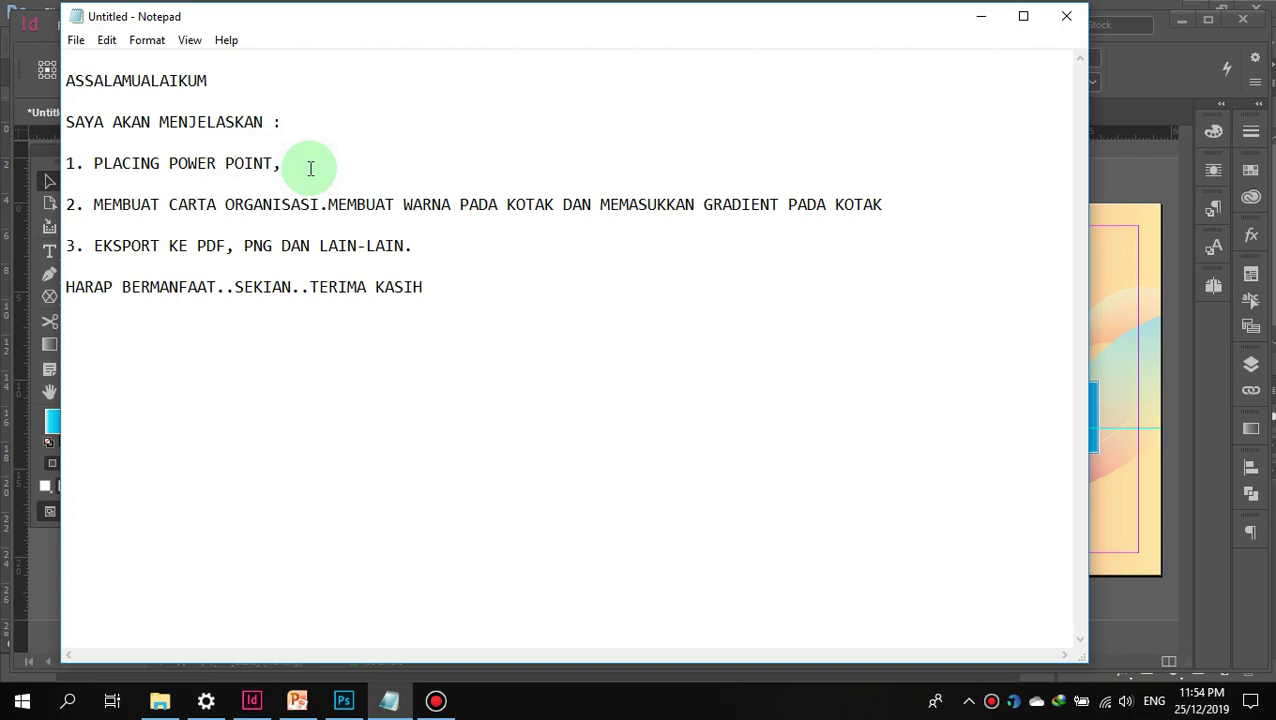
pyautogui.click(256, 700)
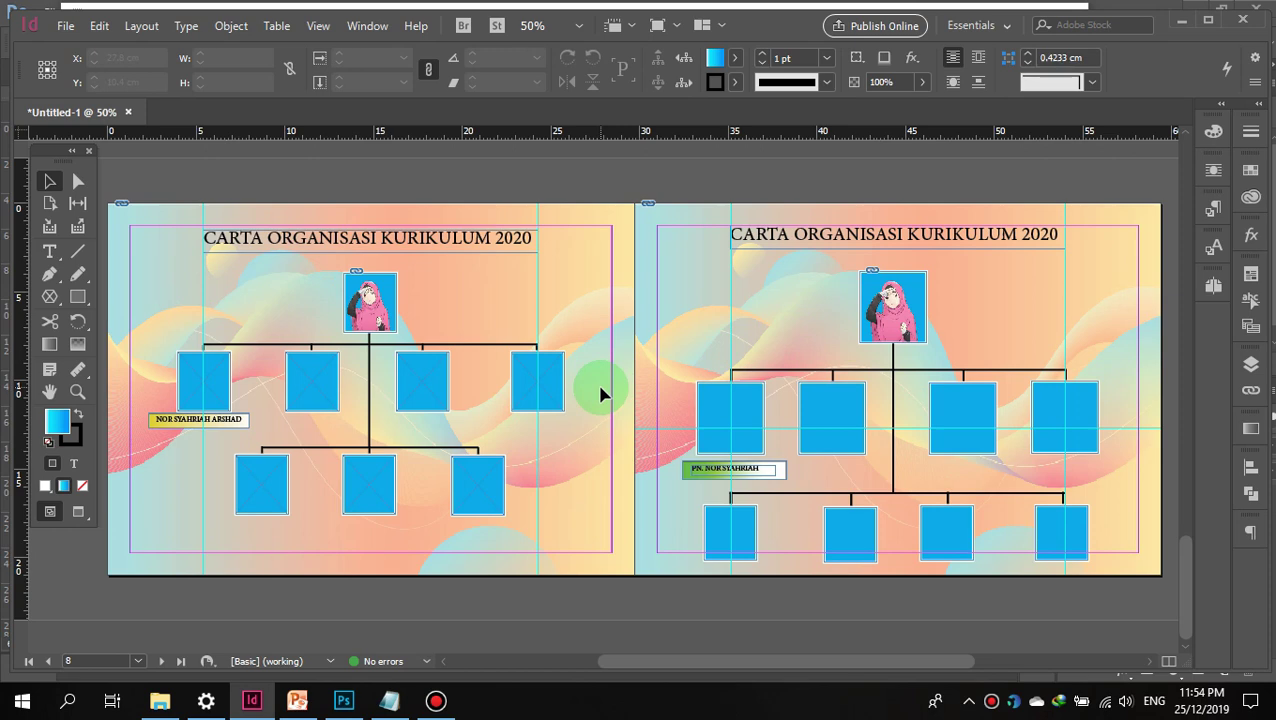
# Step: Scroll back to page 1 with the girl, bird and school badge photos
pyautogui.click(378, 316)
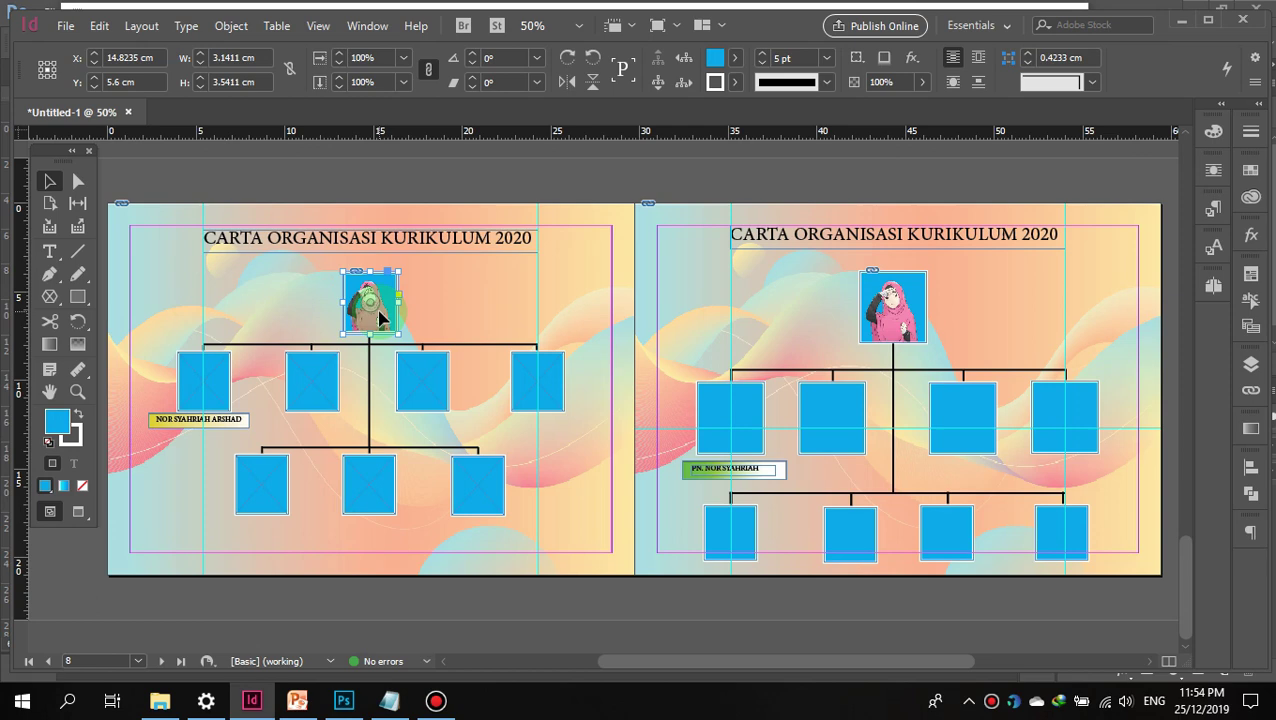
pyautogui.scroll(10, 552, 287)
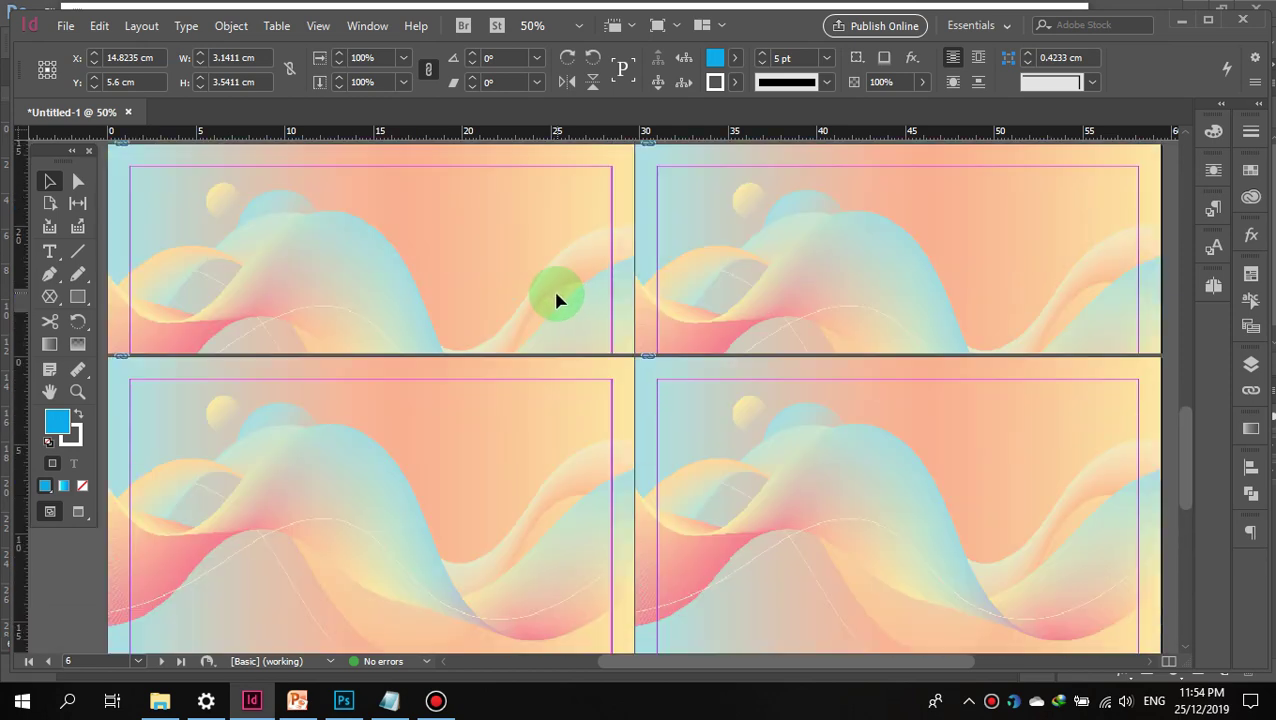
pyautogui.scroll(5, 557, 298)
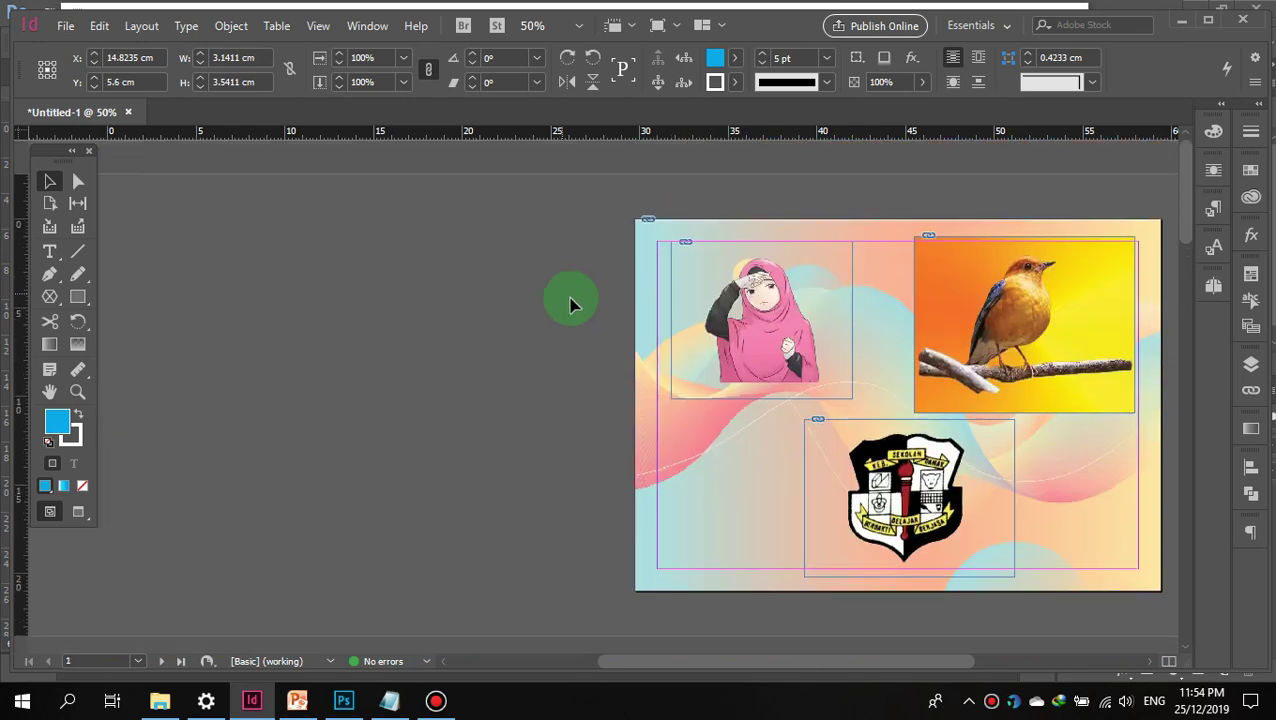
pyautogui.moveTo(735, 662); pyautogui.dragTo(828, 662)
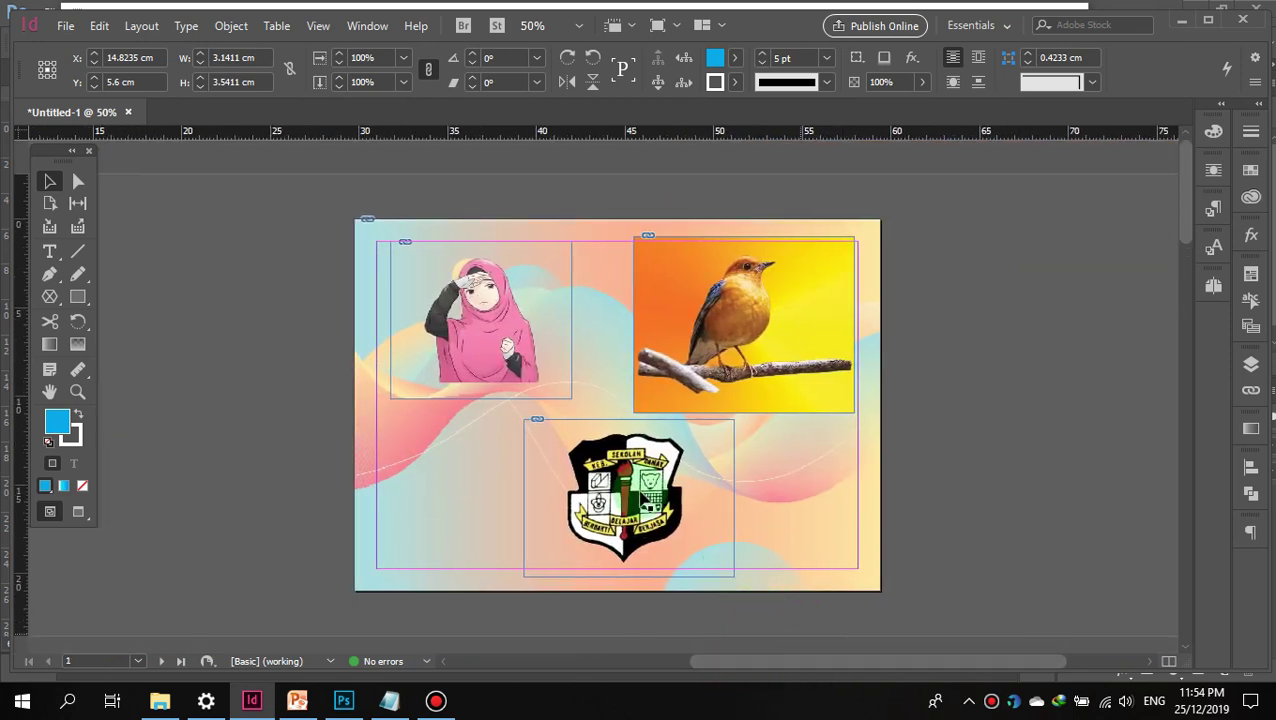
# Step: Select the girl image frame, then bring the Documents folder in File Explorer forward
pyautogui.click(512, 352)
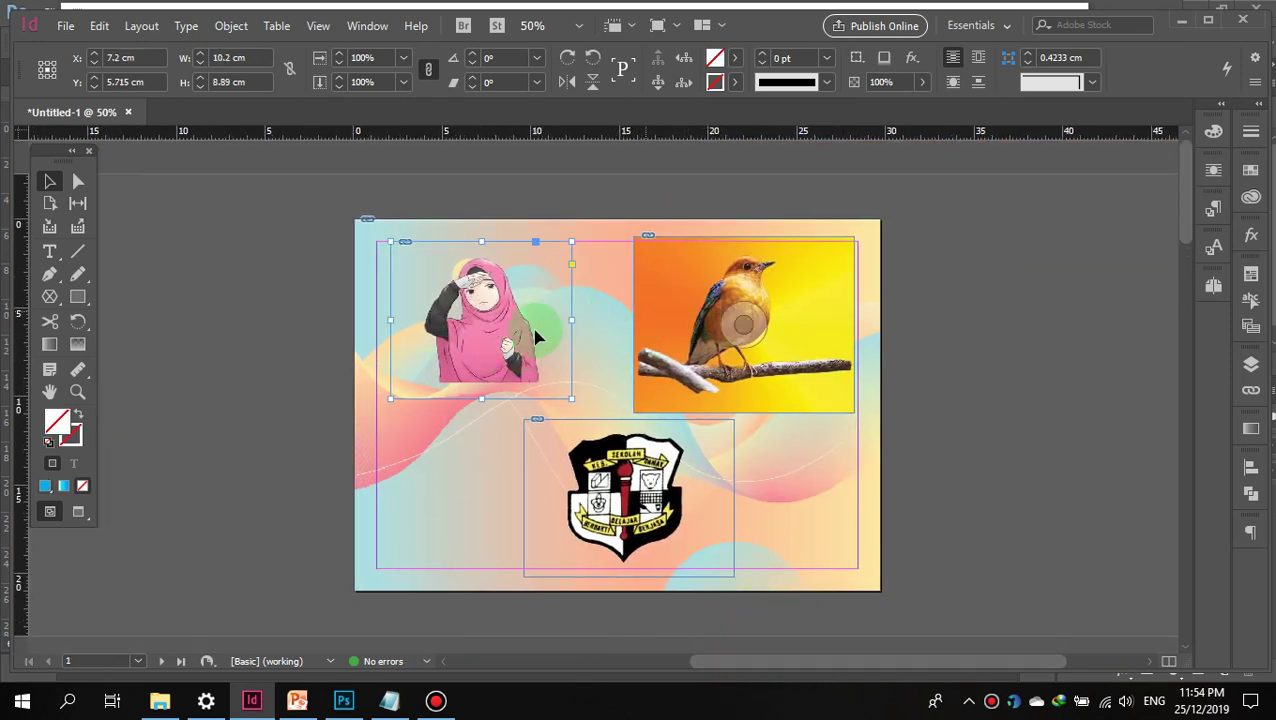
pyautogui.click(461, 244)
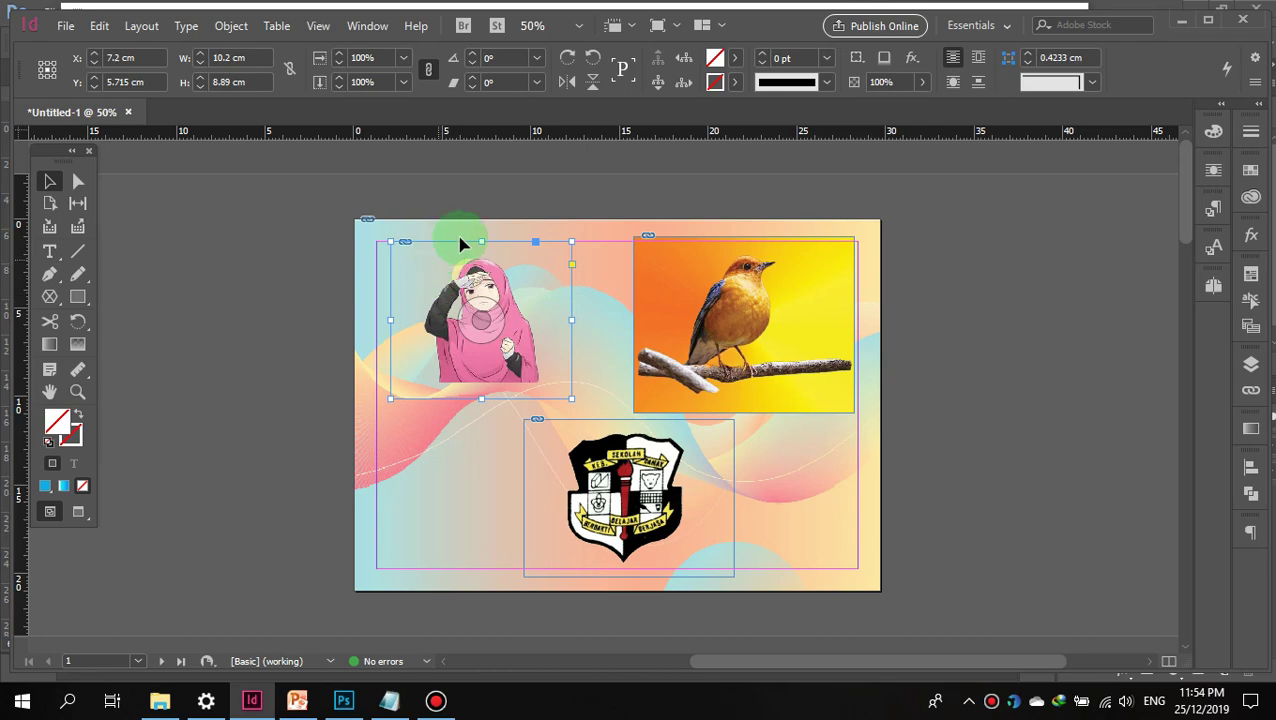
pyautogui.click(160, 703)
pyautogui.click(886, 263)
# Step: Open the PHOTOSHOP folder and look through the KARTUN 1, KARTUN 2 and lencana images
pyautogui.doubleClick(886, 263)
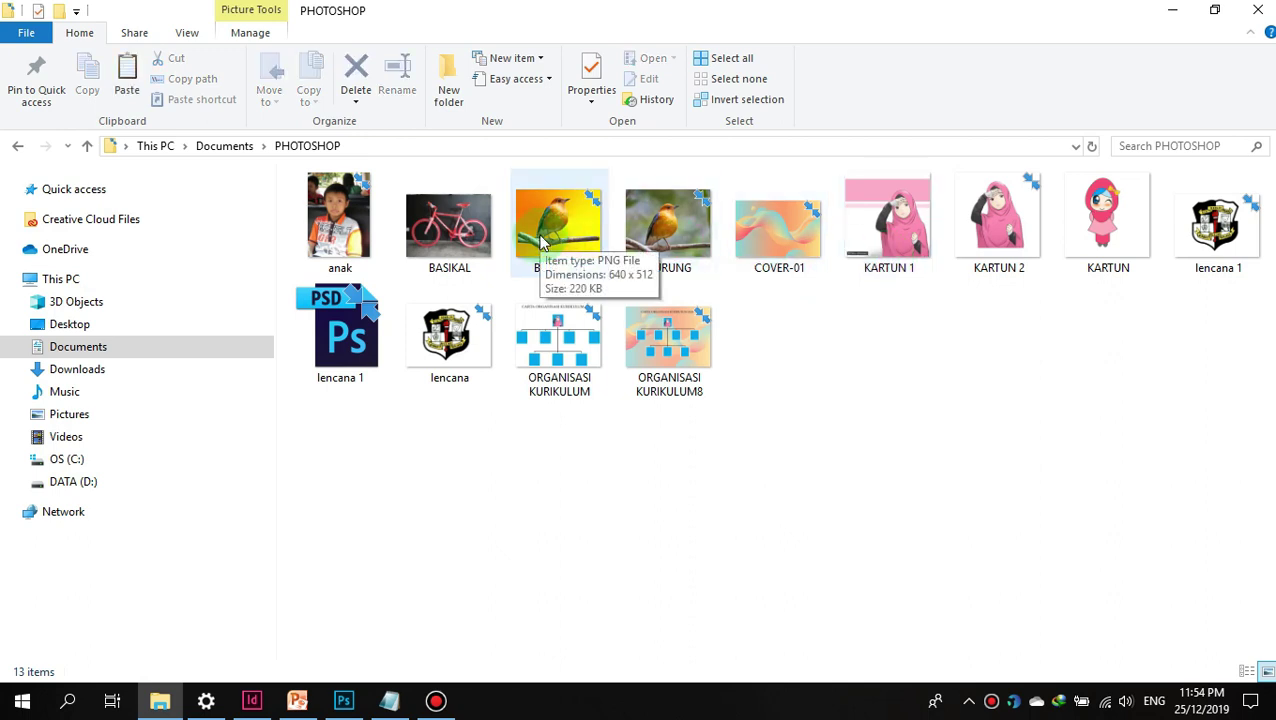
pyautogui.click(893, 240)
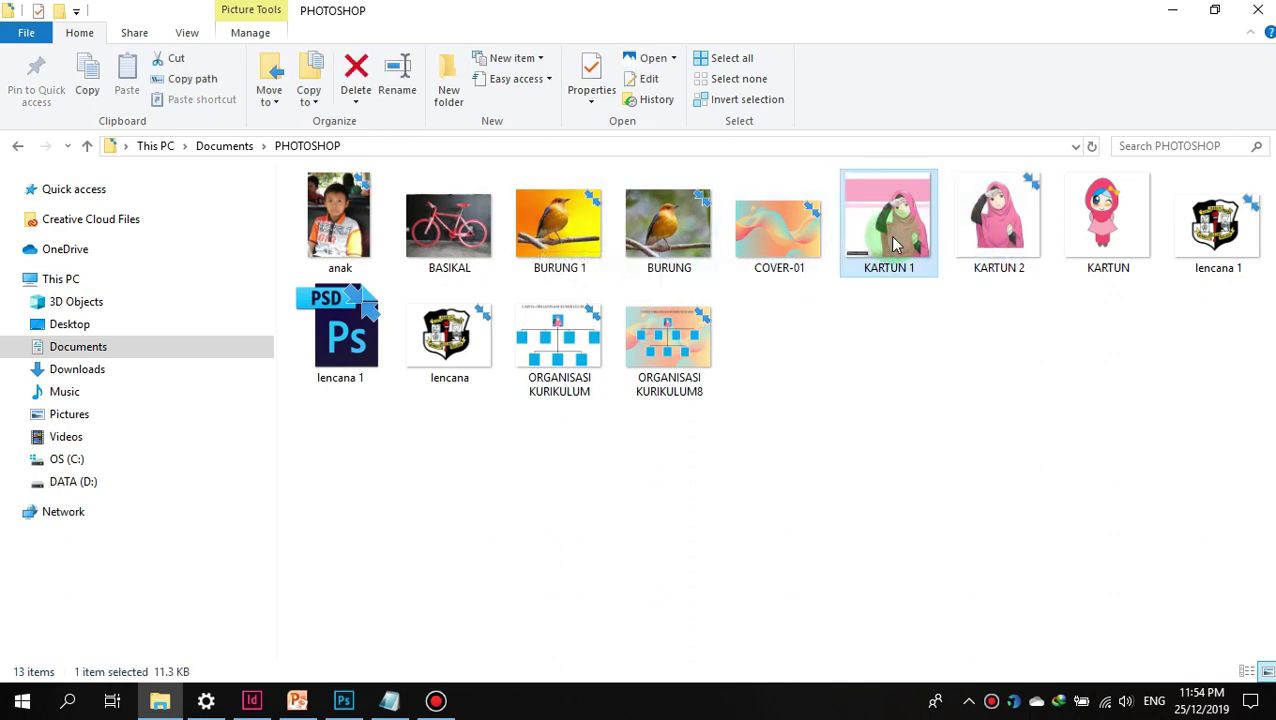
pyautogui.click(985, 235)
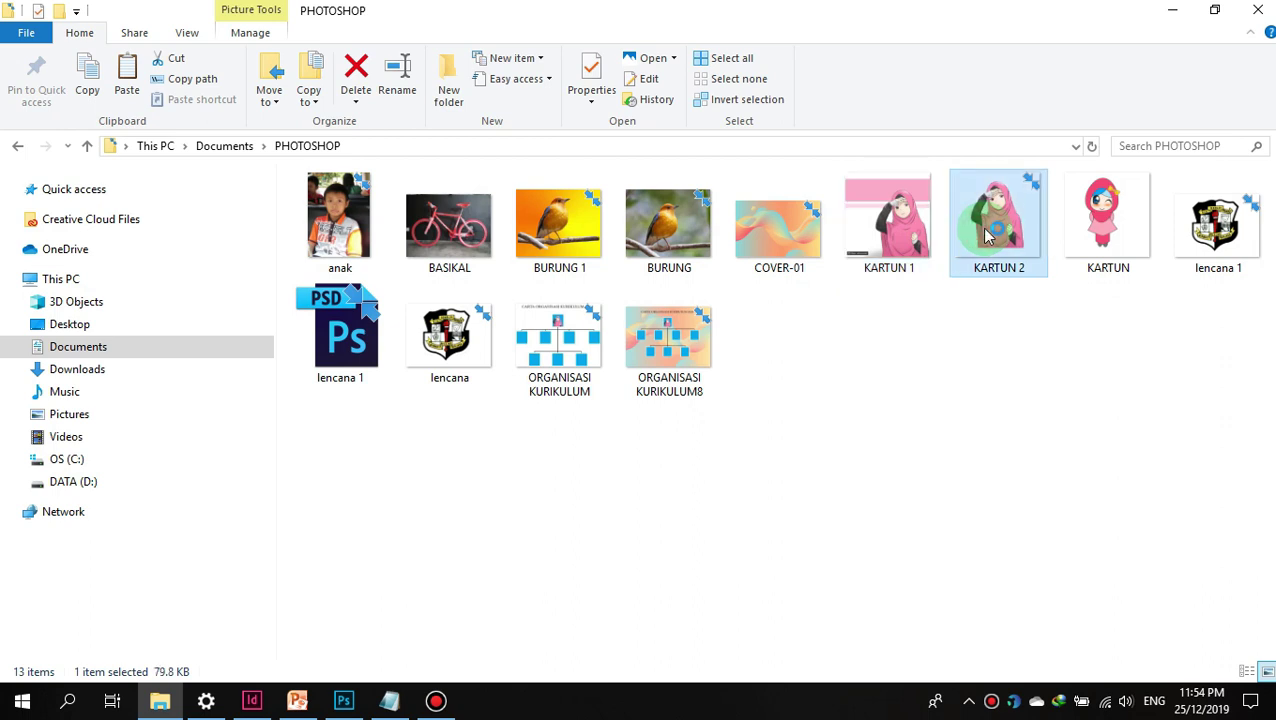
pyautogui.click(462, 335)
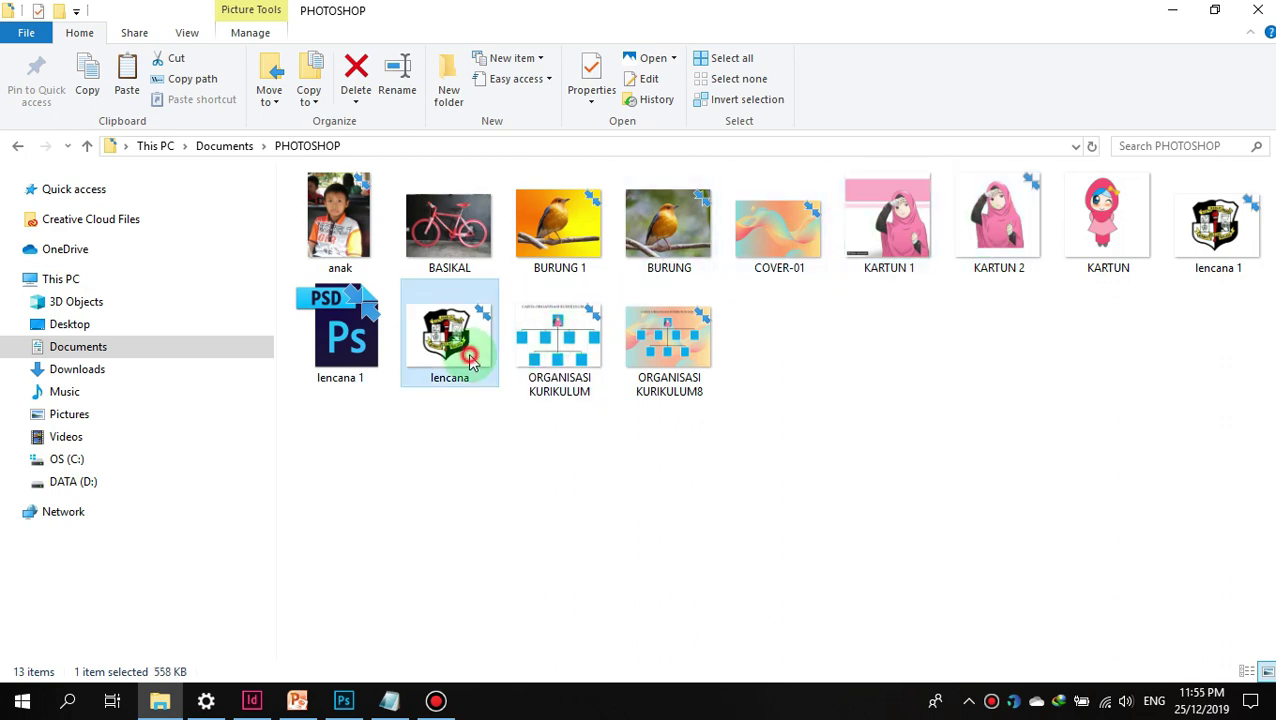
# Step: Check the lencana 1, BURUNG and BURUNG 1 images, then return to the InDesign layout
pyautogui.click(1190, 236)
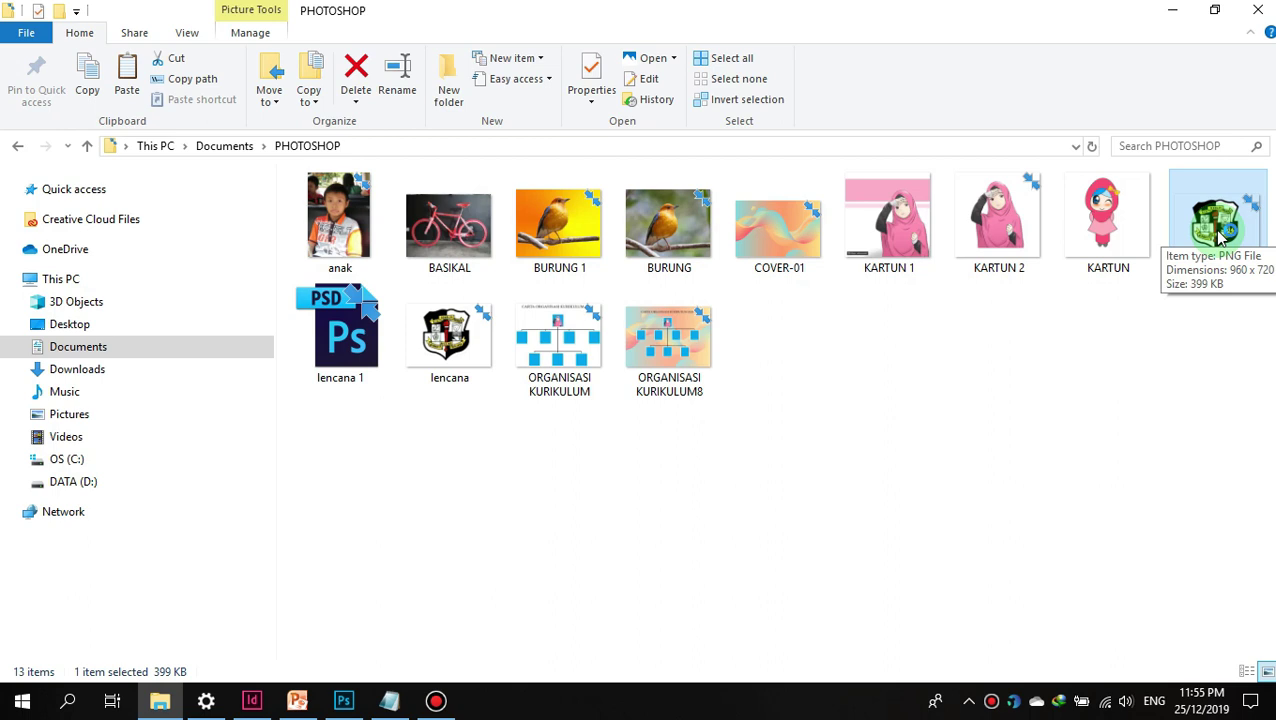
pyautogui.click(670, 228)
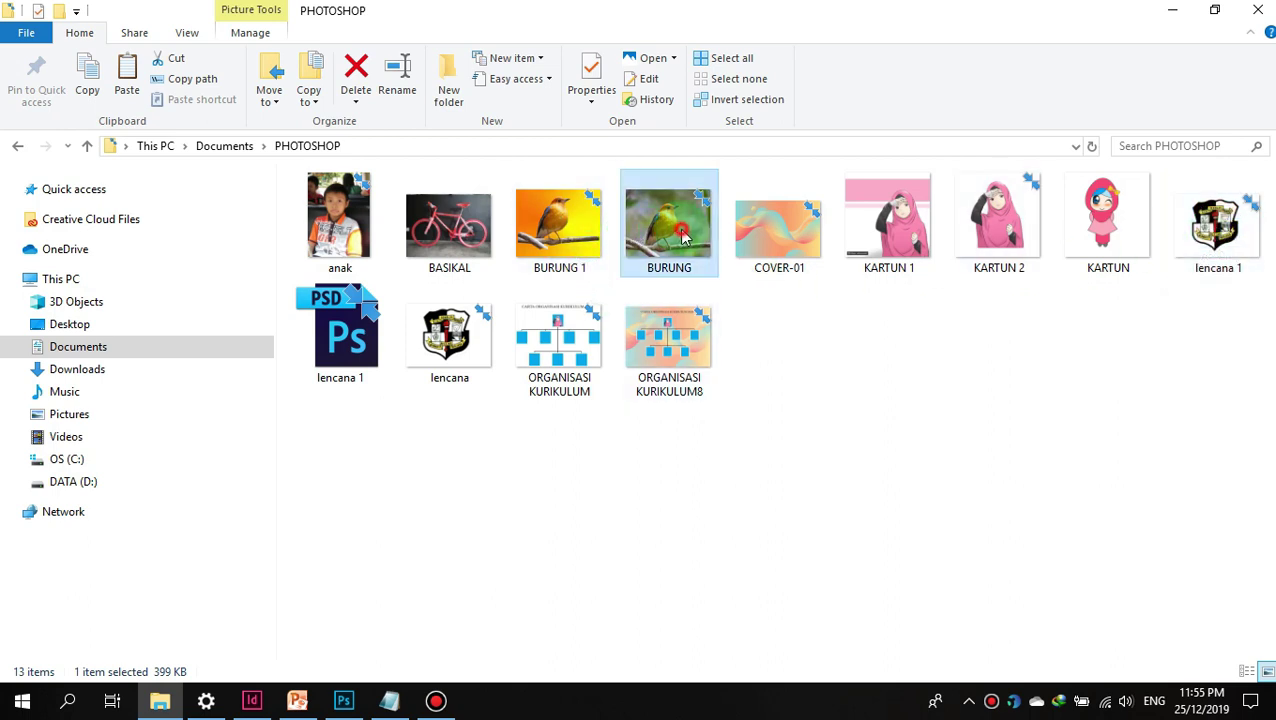
pyautogui.click(590, 243)
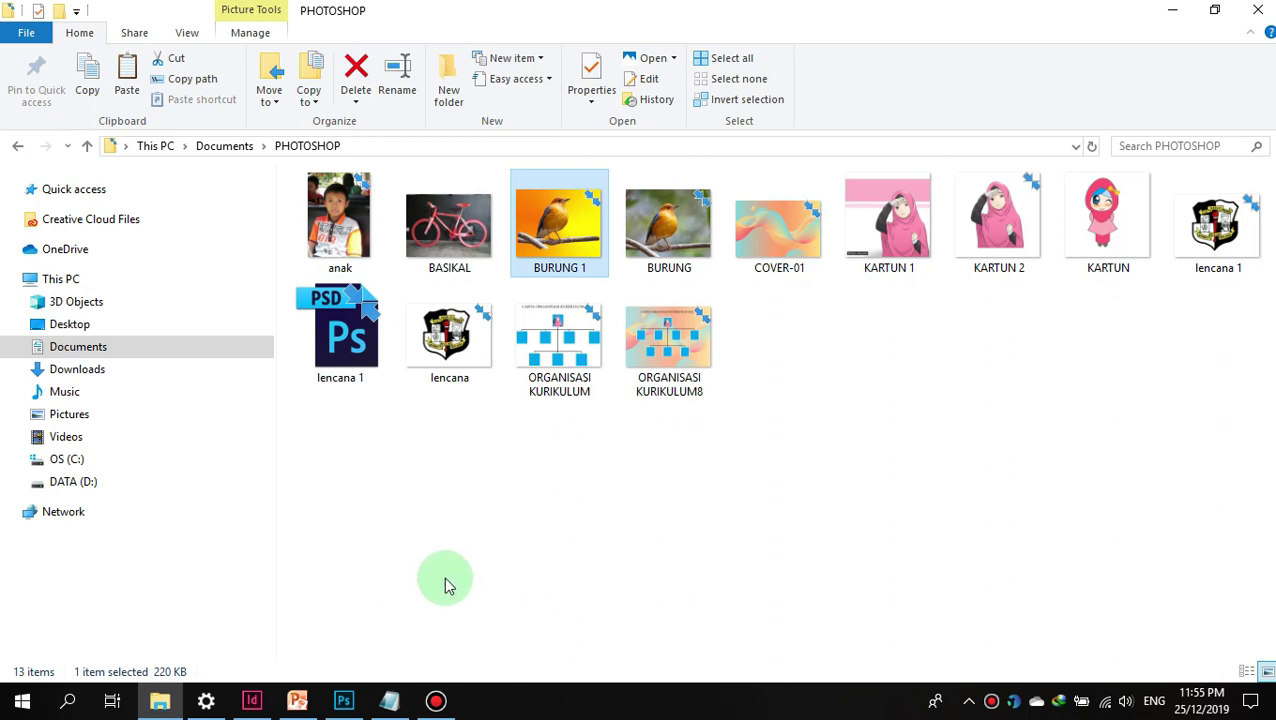
pyautogui.click(253, 700)
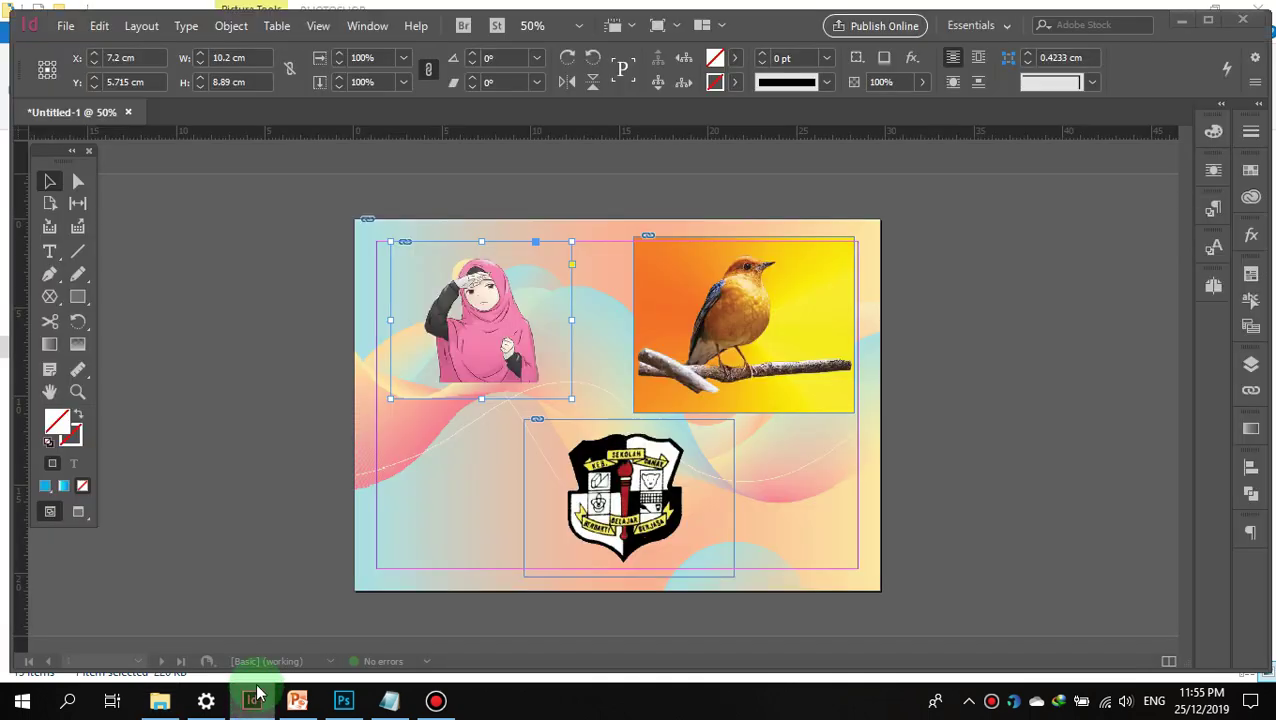
# Step: Deselect the girl photo frame and move down to the blank wave-background page 3
pyautogui.click(228, 465)
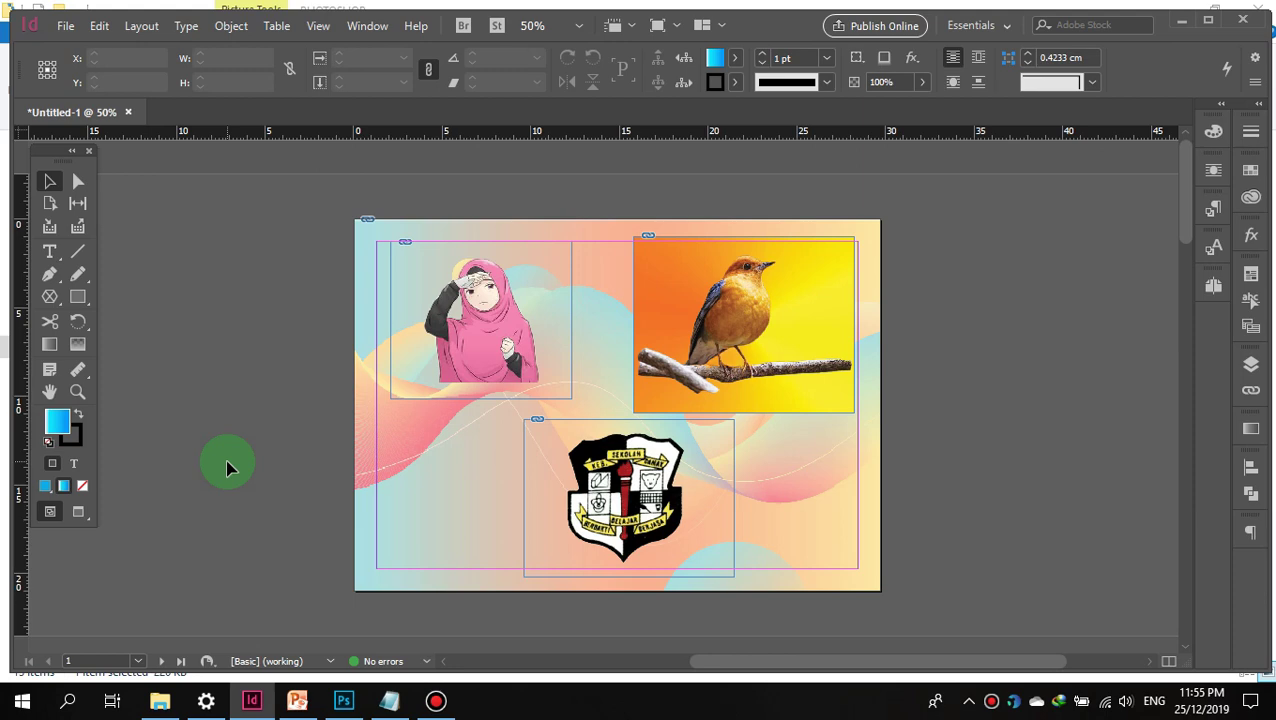
pyautogui.scroll(-5, 228, 468)
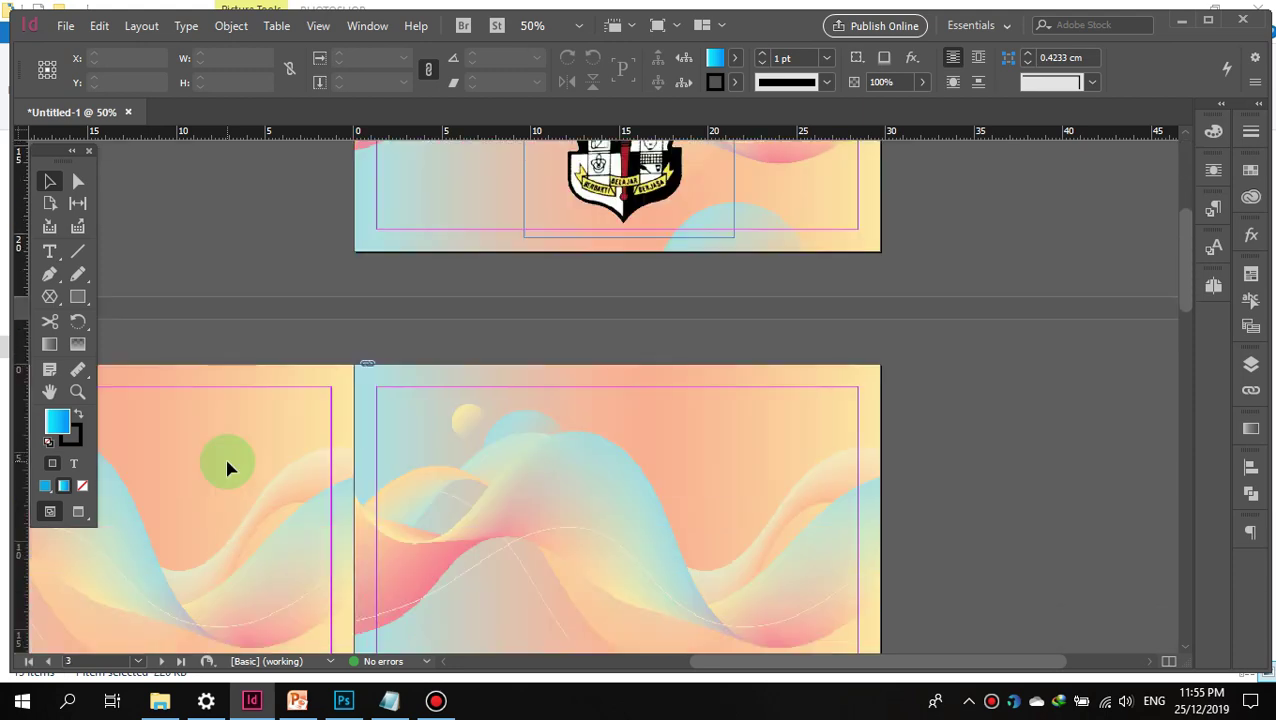